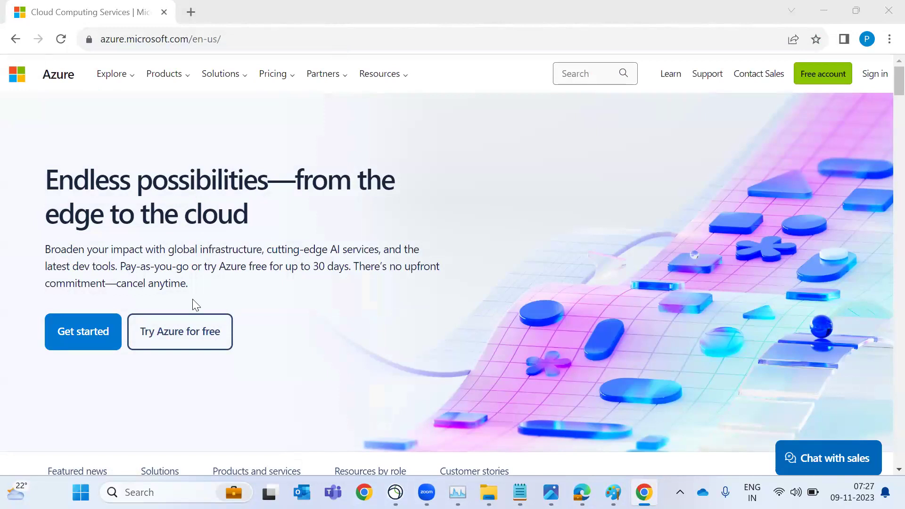
Open the Azure free account page and browse its $200 credit offer and free services
{"action": "left_click", "coordinate": [184, 326]}
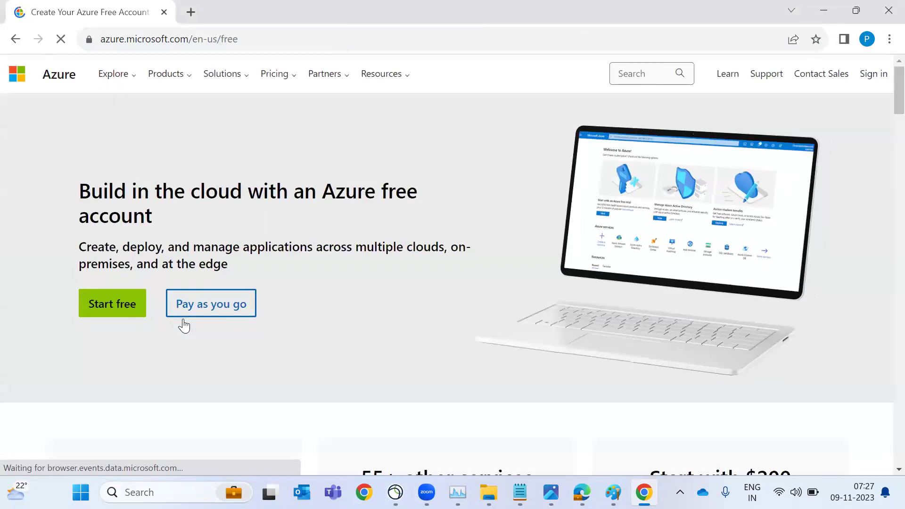
{"action": "scroll", "coordinate": [572, 348], "scroll_direction": "down", "scroll_amount": 5}
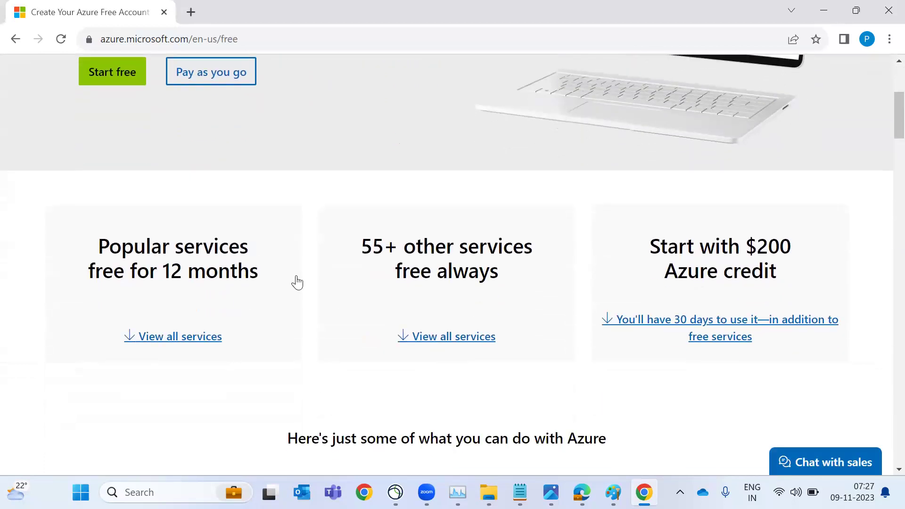
{"action": "scroll", "coordinate": [297, 282], "scroll_direction": "down", "scroll_amount": 1}
{"action": "scroll", "coordinate": [297, 282], "scroll_direction": "down", "scroll_amount": 1}
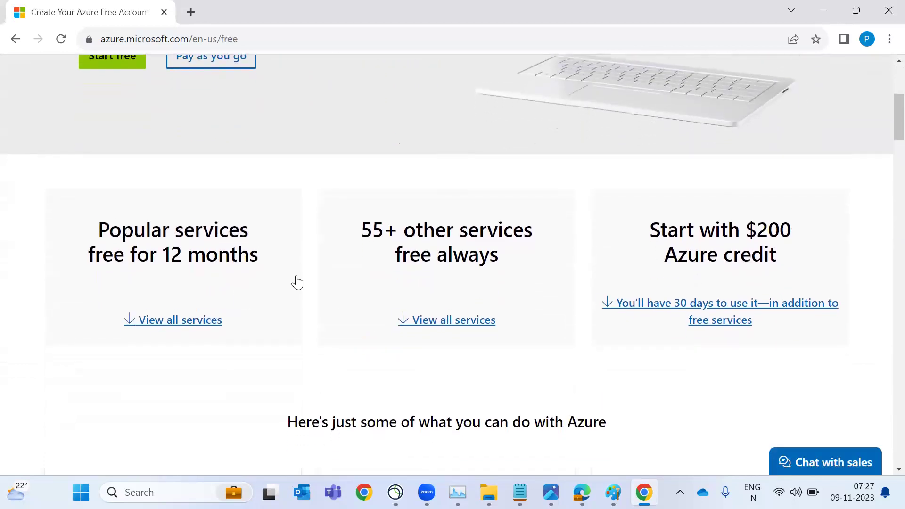
{"action": "left_click_drag", "start_coordinate": [745, 225], "coordinate": [802, 259]}
{"action": "scroll", "coordinate": [803, 257], "scroll_direction": "down", "scroll_amount": 10}
{"action": "scroll", "coordinate": [804, 253], "scroll_direction": "down", "scroll_amount": 5}
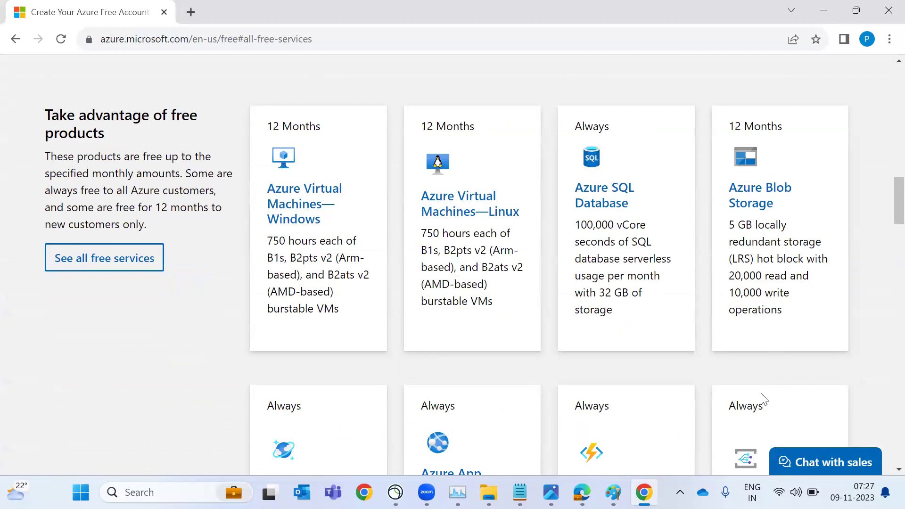
{"action": "scroll", "coordinate": [762, 393], "scroll_direction": "down", "scroll_amount": 2}
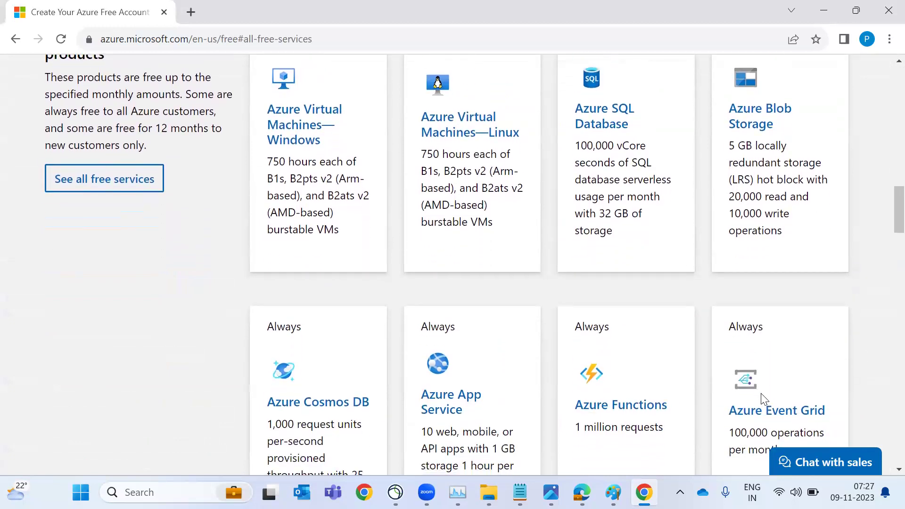
{"action": "scroll", "coordinate": [762, 394], "scroll_direction": "up", "scroll_amount": 12}
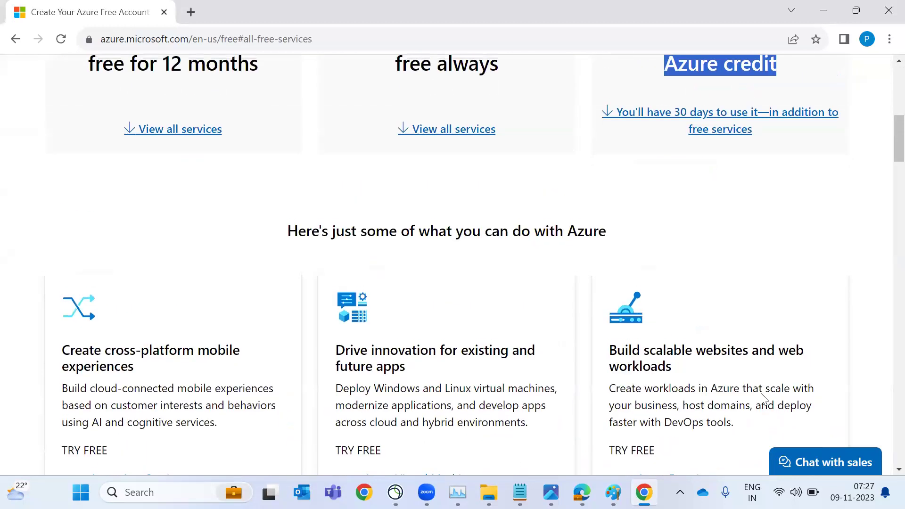
{"action": "scroll", "coordinate": [762, 398], "scroll_direction": "up", "scroll_amount": 8}
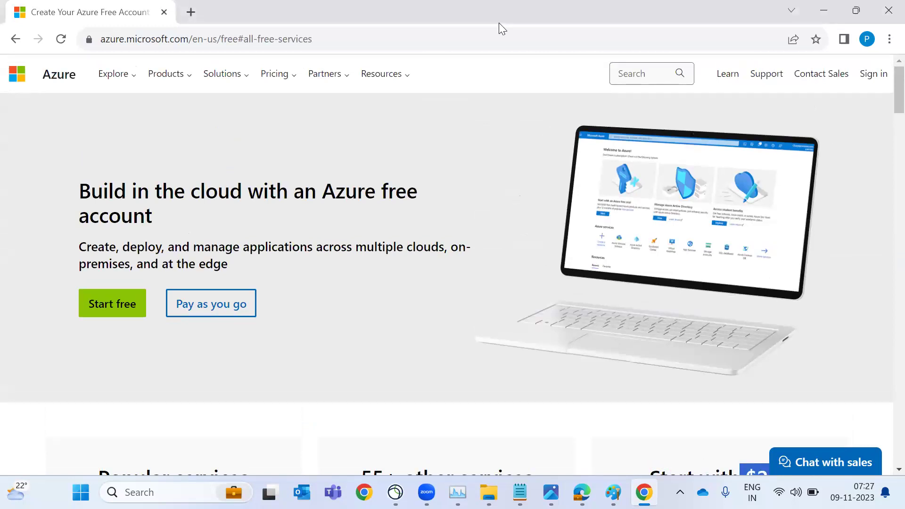
Go to portal.azure.com and open All services from the portal's navigation menu
{"action": "left_click", "coordinate": [486, 46]}
{"action": "type", "text": "portal.azure.com"}
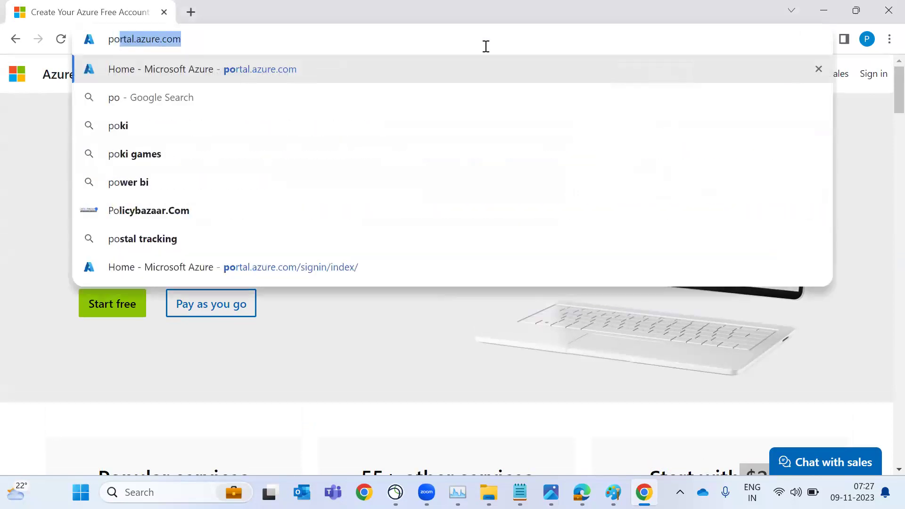
{"action": "key", "text": "Return"}
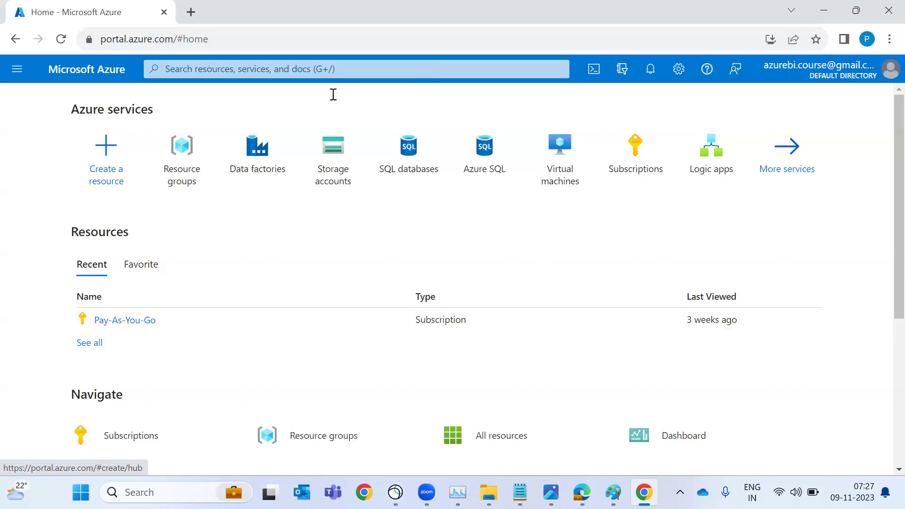
{"action": "left_click", "coordinate": [17, 72]}
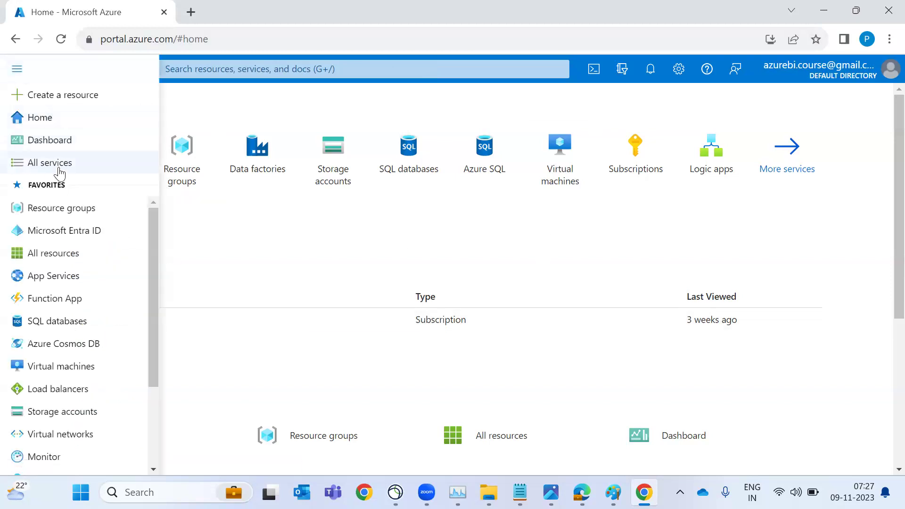
{"action": "left_click", "coordinate": [59, 166]}
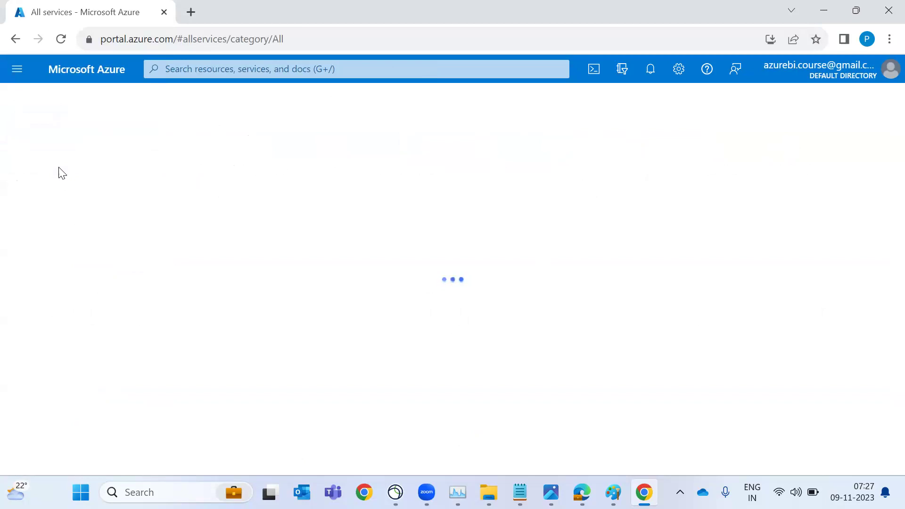
Open amazon.in in a new tab and show Amazon's All category menu
{"action": "left_click", "coordinate": [191, 13]}
{"action": "type", "text": "ama"}
{"action": "key", "text": "Return"}
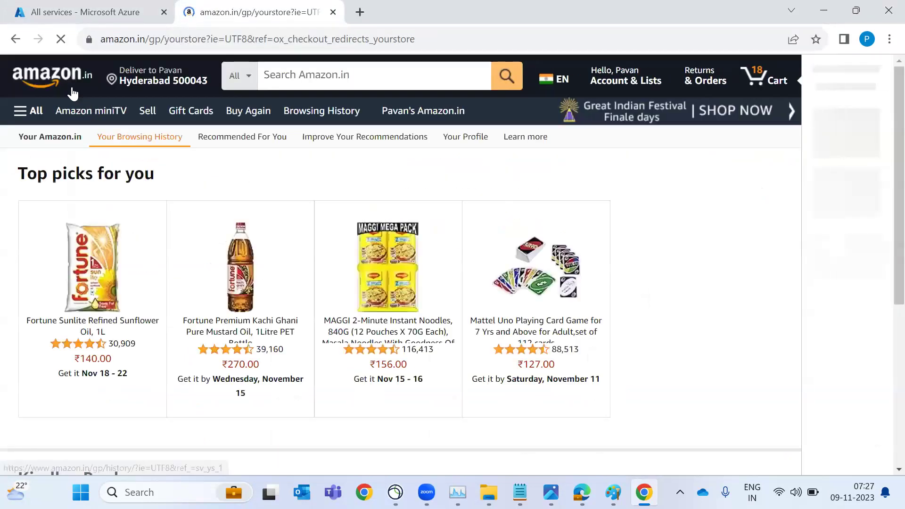
{"action": "left_click", "coordinate": [63, 79]}
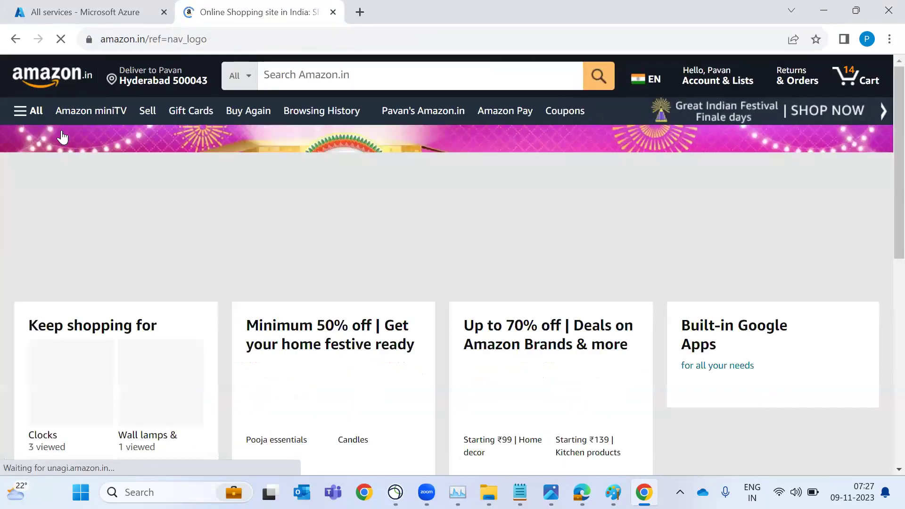
{"action": "left_click", "coordinate": [38, 113]}
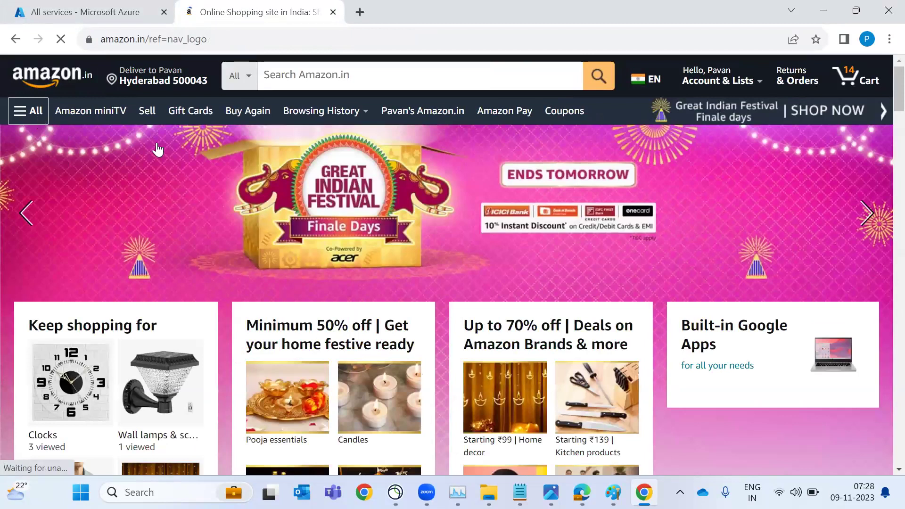
Scroll through the category menu, then return to the AzureBI_DEMO_Nov notes
{"action": "scroll", "coordinate": [151, 344], "scroll_direction": "down", "scroll_amount": 3}
{"action": "scroll", "coordinate": [151, 343], "scroll_direction": "up", "scroll_amount": 3}
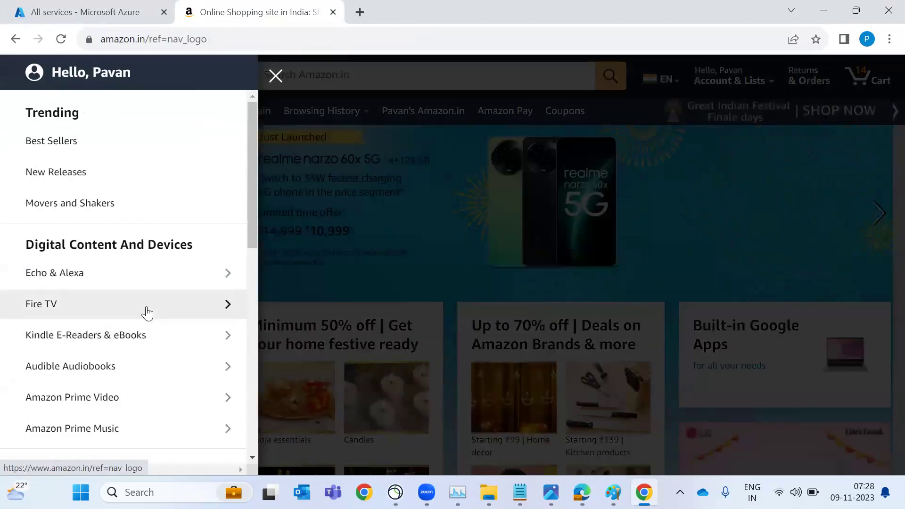
{"action": "scroll", "coordinate": [147, 313], "scroll_direction": "down", "scroll_amount": 1}
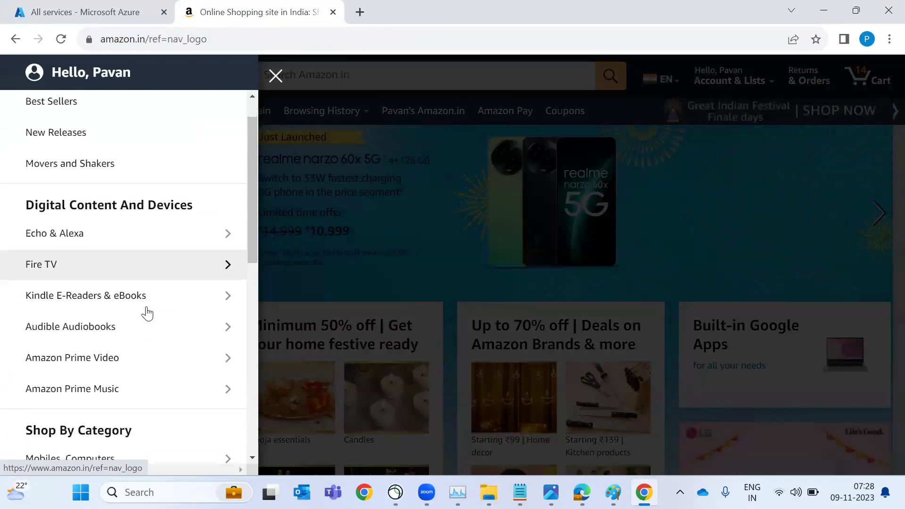
{"action": "scroll", "coordinate": [147, 312], "scroll_direction": "down", "scroll_amount": 4}
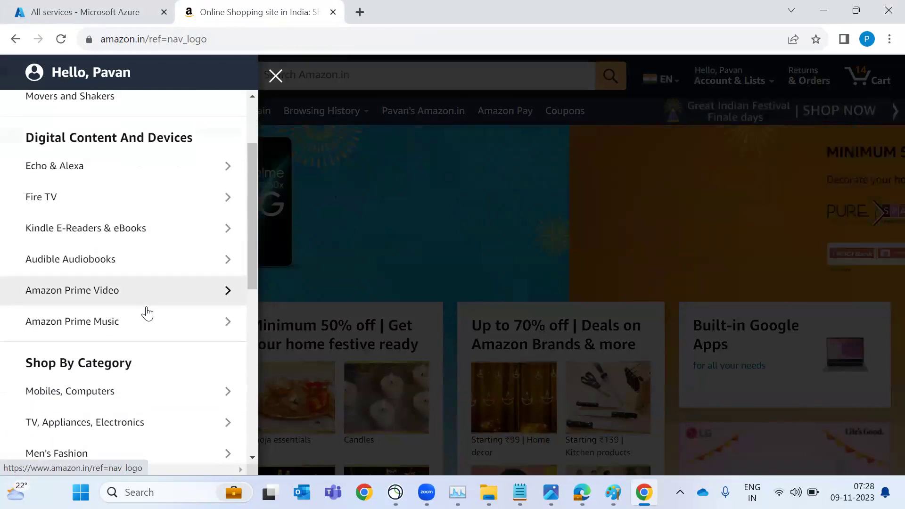
{"action": "scroll", "coordinate": [147, 312], "scroll_direction": "down", "scroll_amount": 3}
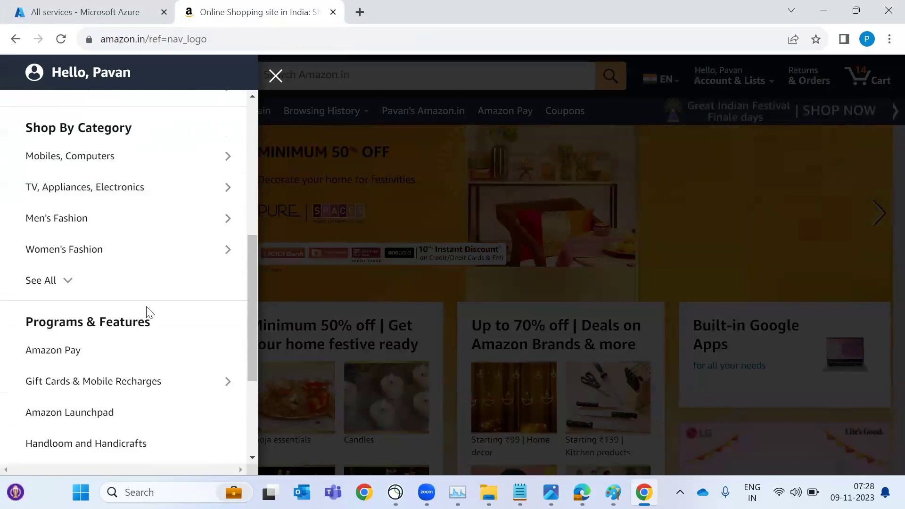
{"action": "key", "text": "alt+Tab"}
{"action": "key", "text": "alt+Tab"}
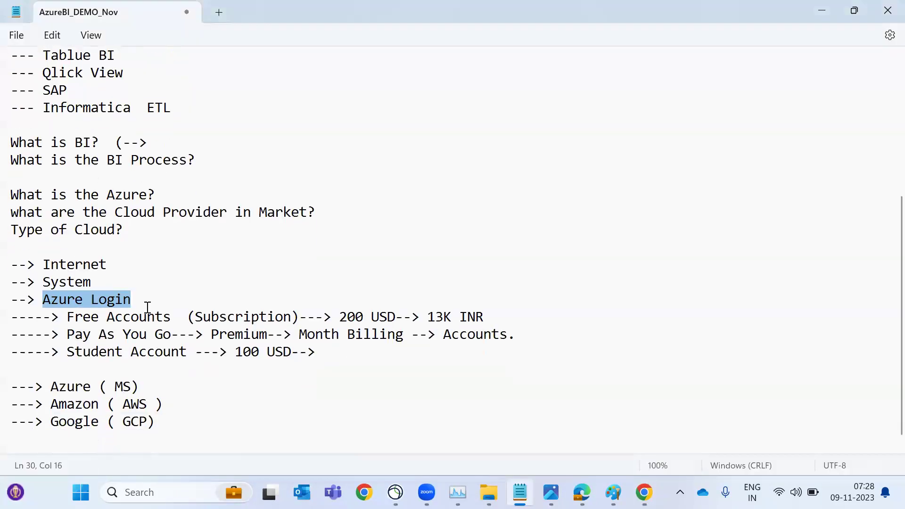
{"action": "scroll", "coordinate": [147, 307], "scroll_direction": "down", "scroll_amount": 1}
Add '---> IAAS' and '---> PAAS' lines below Google in the notes
{"action": "left_click", "coordinate": [188, 443]}
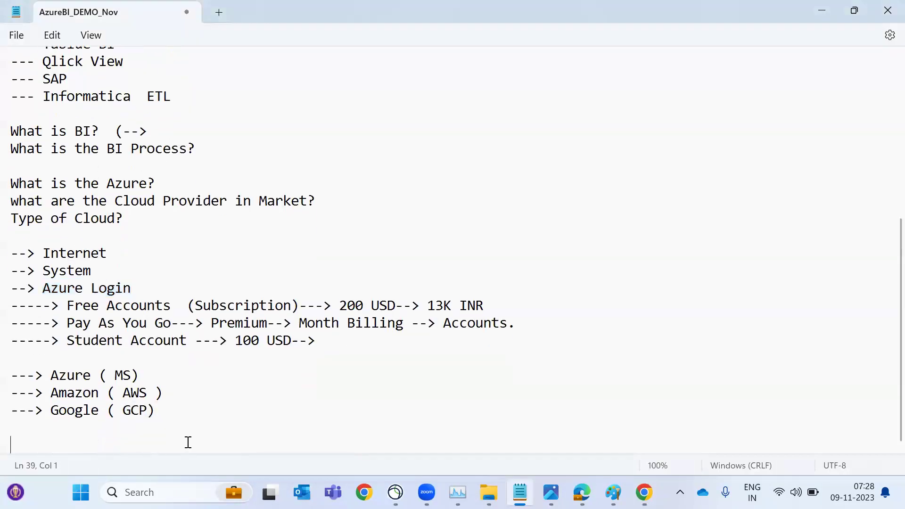
{"action": "type", "text": "---> "}
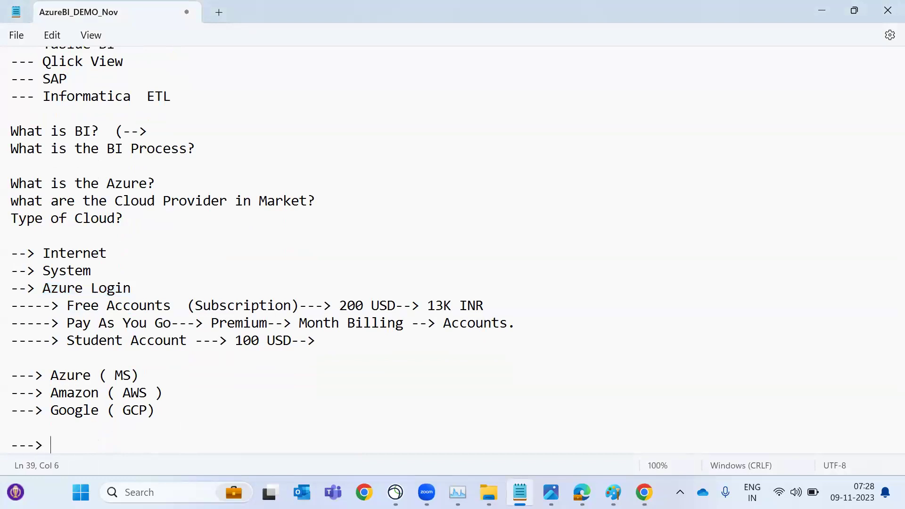
{"action": "type", "text": "IAAS"}
{"action": "key", "text": "Return"}
{"action": "type", "text": "-"}
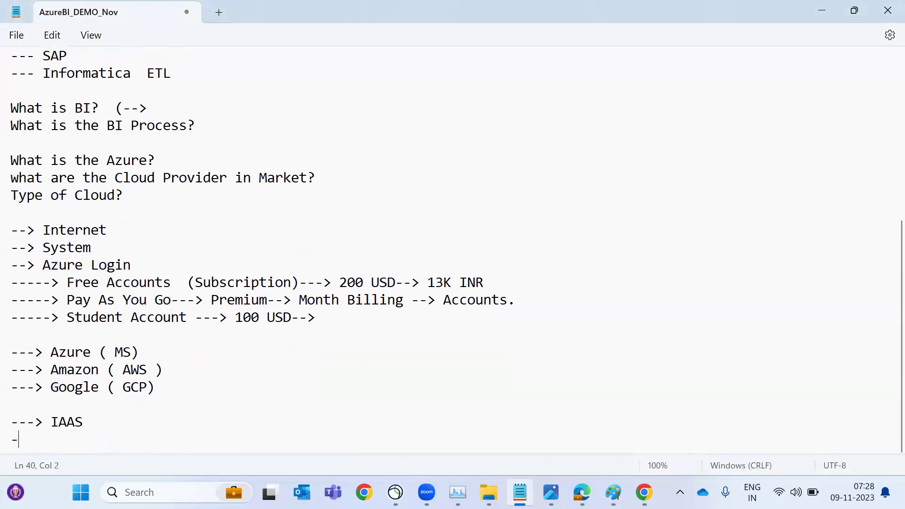
{"action": "type", "text": "--> PAAS"}
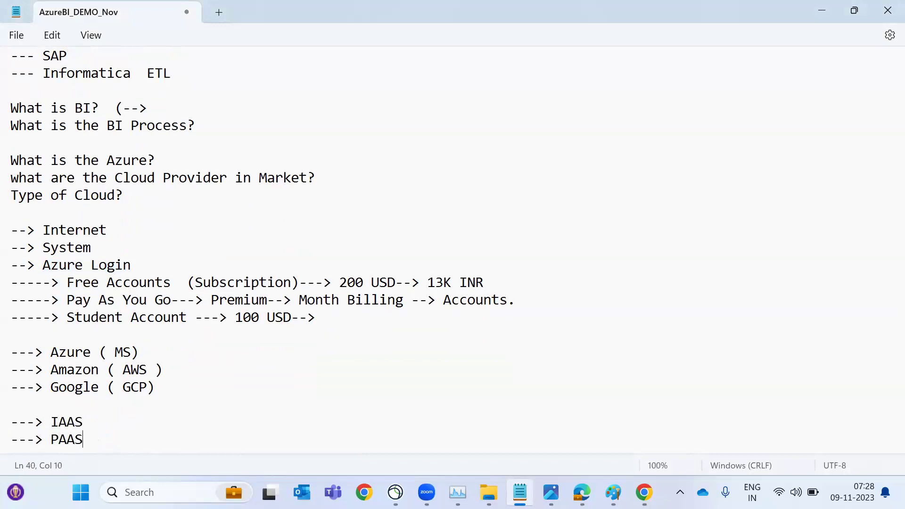
{"action": "key", "text": "Return"}
Add a '---> SAAS' line and append '(--->' after IAAS
{"action": "type", "text": "---"}
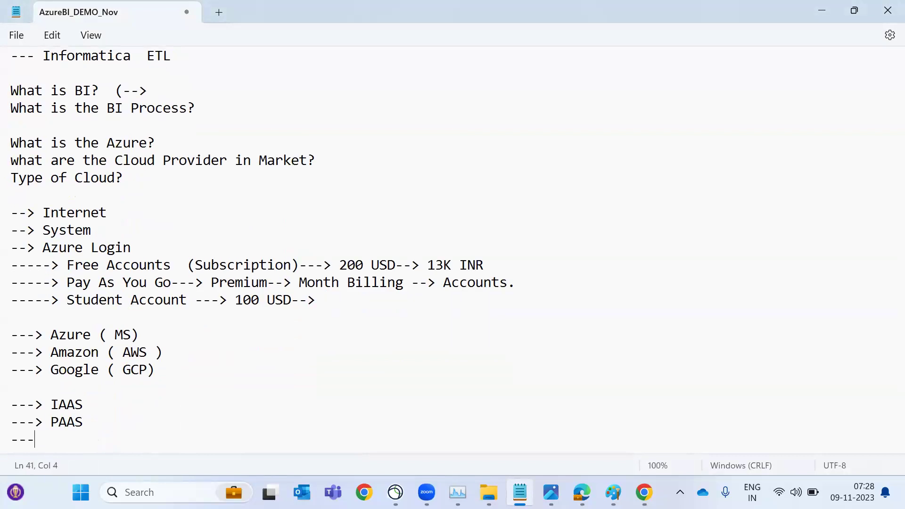
{"action": "type", "text": ">SS"}
{"action": "key", "text": "BackSpace"}
{"action": "key", "text": "BackSpace"}
{"action": "type", "text": "SSA"}
{"action": "key", "text": "BackSpace"}
{"action": "key", "text": "BackSpace"}
{"action": "type", "text": "AAS"}
{"action": "key", "text": "Up"}
{"action": "key", "text": "Up"}
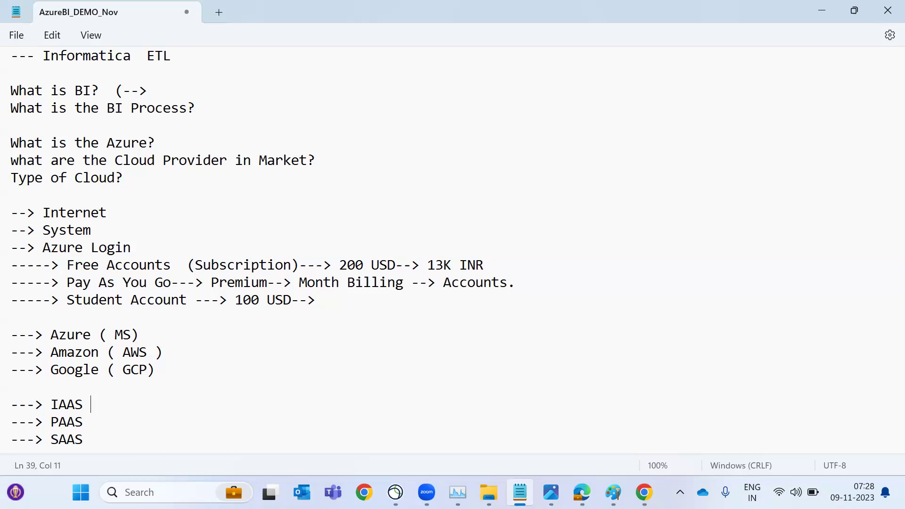
{"action": "type", "text": "(--->"}
Append '( SQL--> OS->' to the end of the PAAS line
{"action": "left_click", "coordinate": [83, 422]}
{"action": "type", "text": "( SQL--> OS->"}
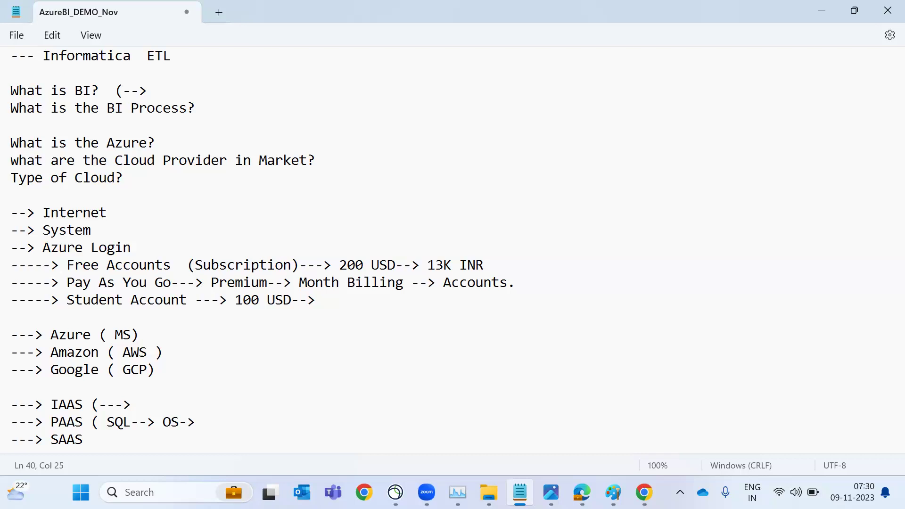
{"action": "key", "text": "alt+Tab"}
{"action": "key", "text": "alt+Tab"}
{"action": "key", "text": "alt+Tab"}
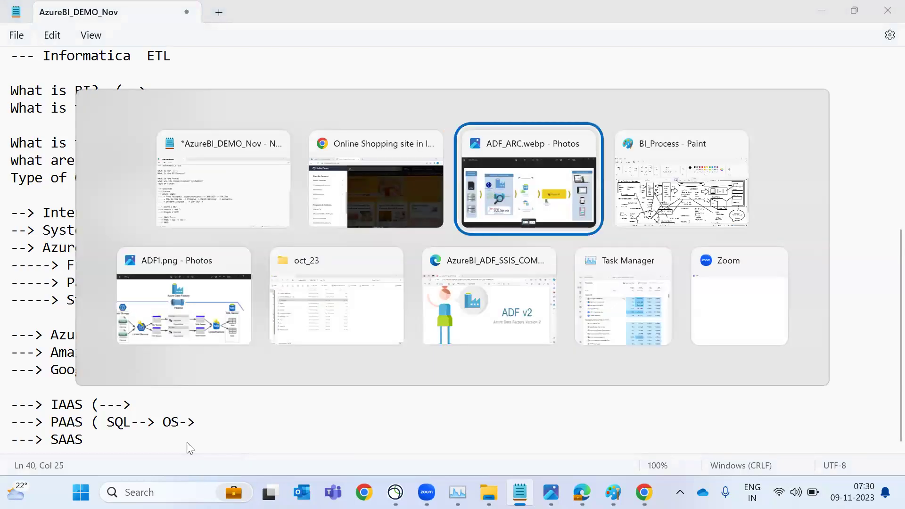
Return to the browser and close the Amazon tab
{"action": "key", "text": "alt+Tab"}
{"action": "key", "text": "Up"}
{"action": "key", "text": "Right"}
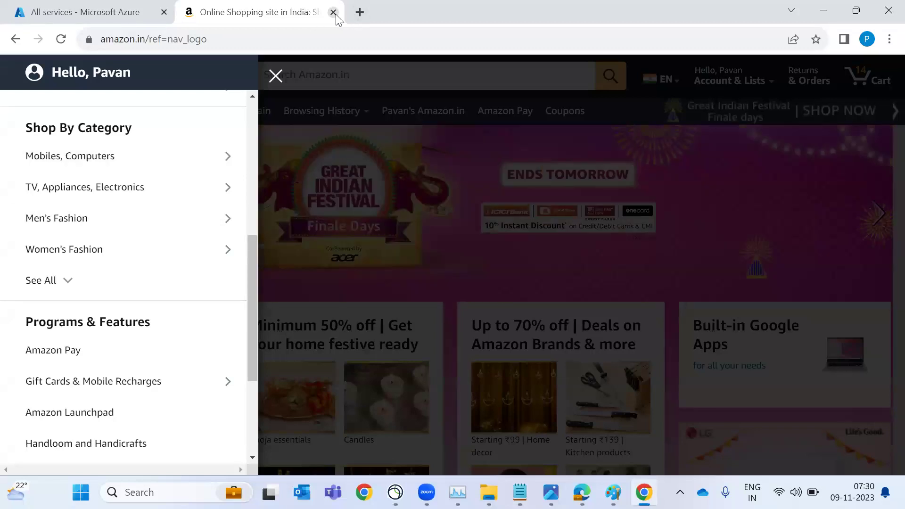
{"action": "left_click", "coordinate": [333, 12]}
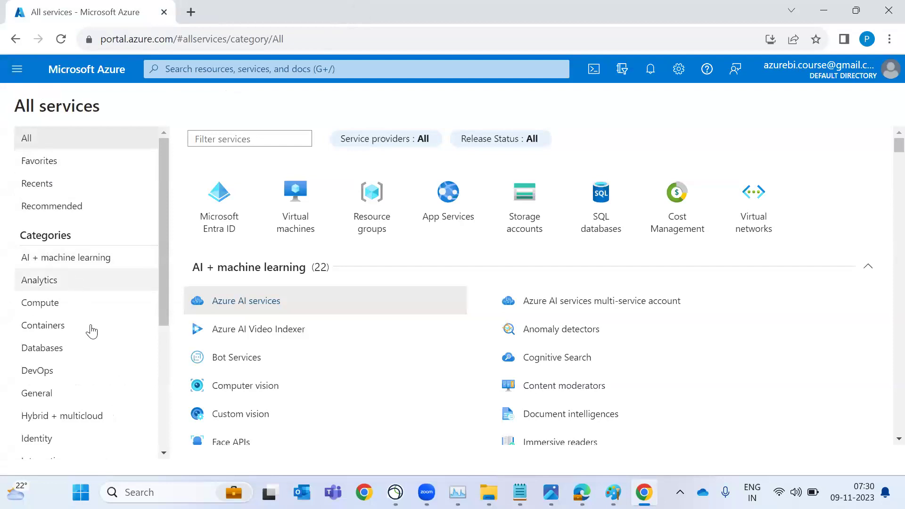
{"action": "scroll", "coordinate": [91, 332], "scroll_direction": "down", "scroll_amount": 1}
{"action": "scroll", "coordinate": [91, 333], "scroll_direction": "down", "scroll_amount": 2}
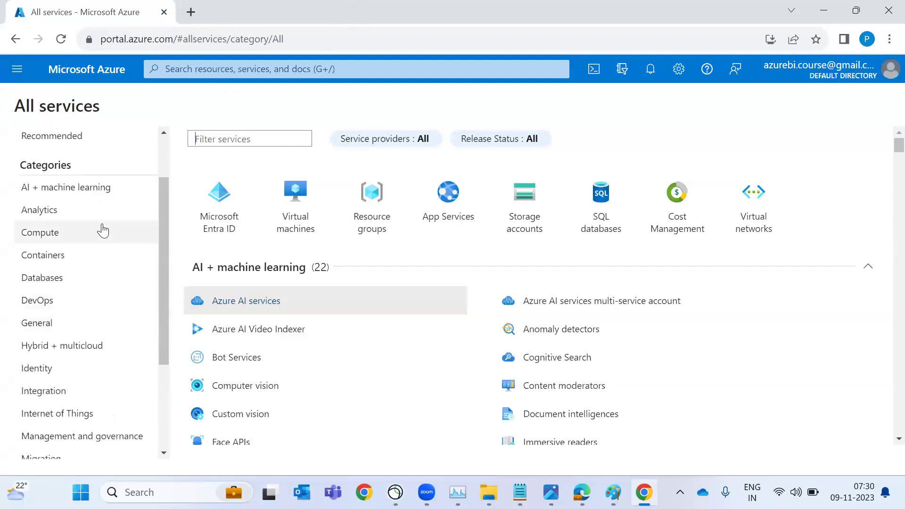
View the Compute, Containers, Databases and Integration categories, then show recent services
{"action": "left_click", "coordinate": [103, 231]}
{"action": "left_click", "coordinate": [103, 253]}
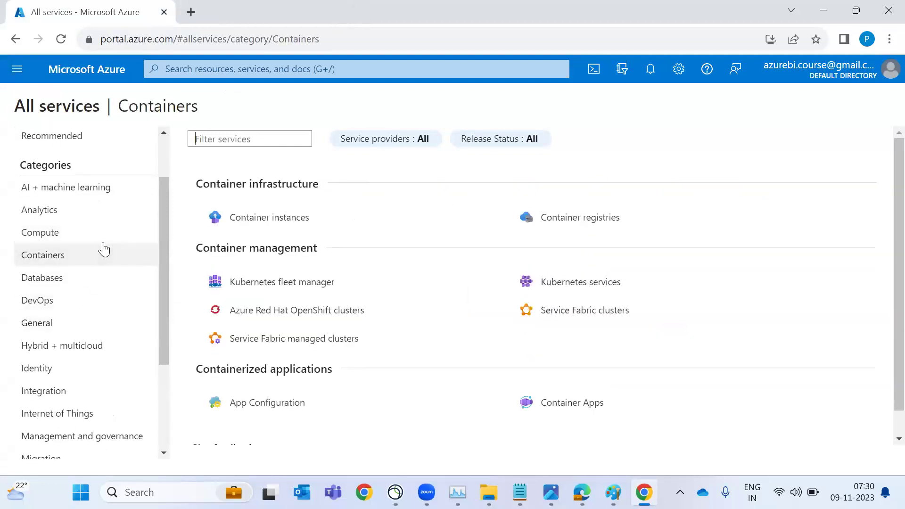
{"action": "left_click", "coordinate": [105, 281]}
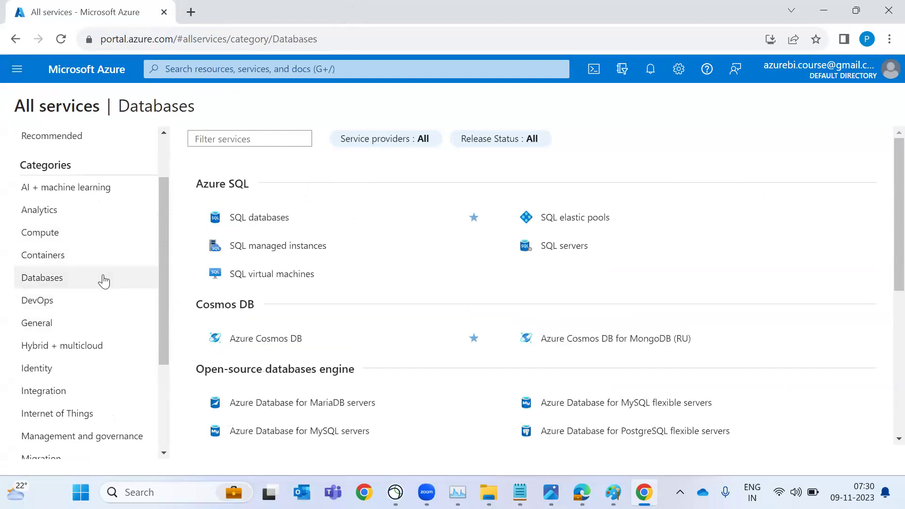
{"action": "scroll", "coordinate": [414, 360], "scroll_direction": "down", "scroll_amount": 3}
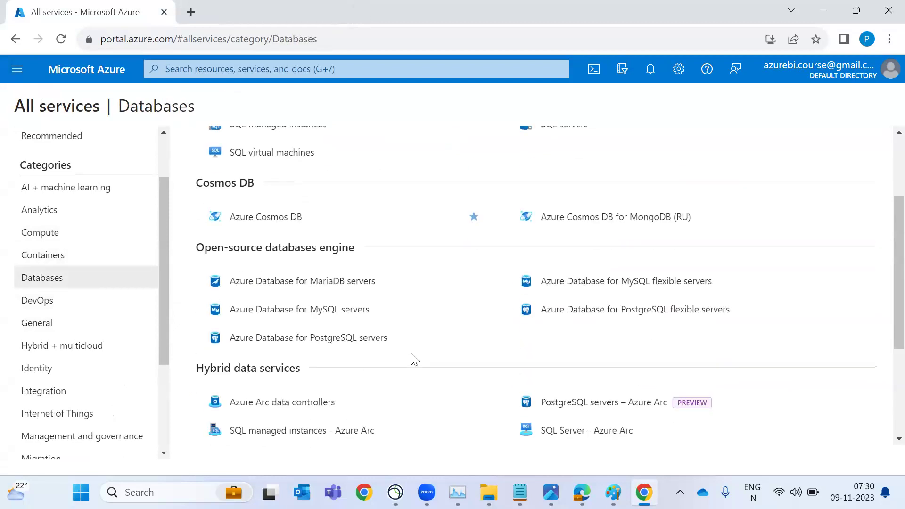
{"action": "mouse_move", "coordinate": [409, 232]}
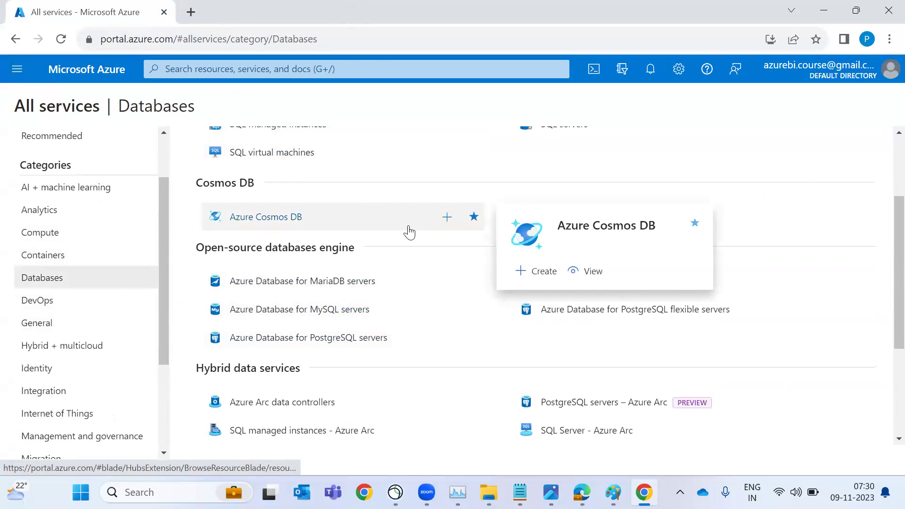
{"action": "scroll", "coordinate": [410, 232], "scroll_direction": "down", "scroll_amount": 1}
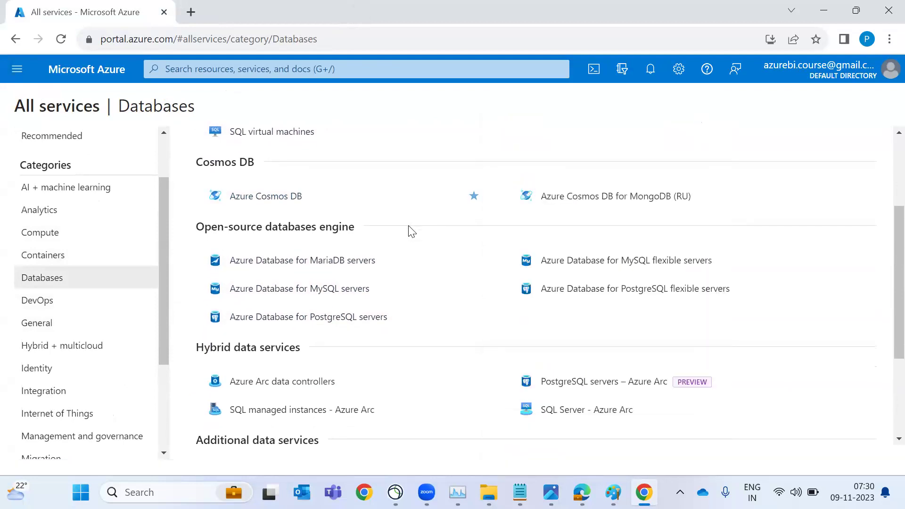
{"action": "scroll", "coordinate": [411, 231], "scroll_direction": "down", "scroll_amount": 3}
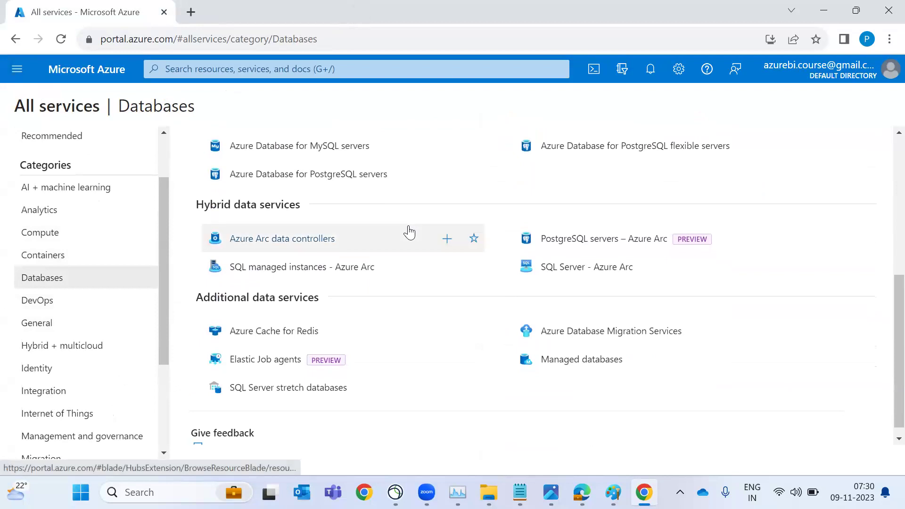
{"action": "left_click", "coordinate": [120, 398]}
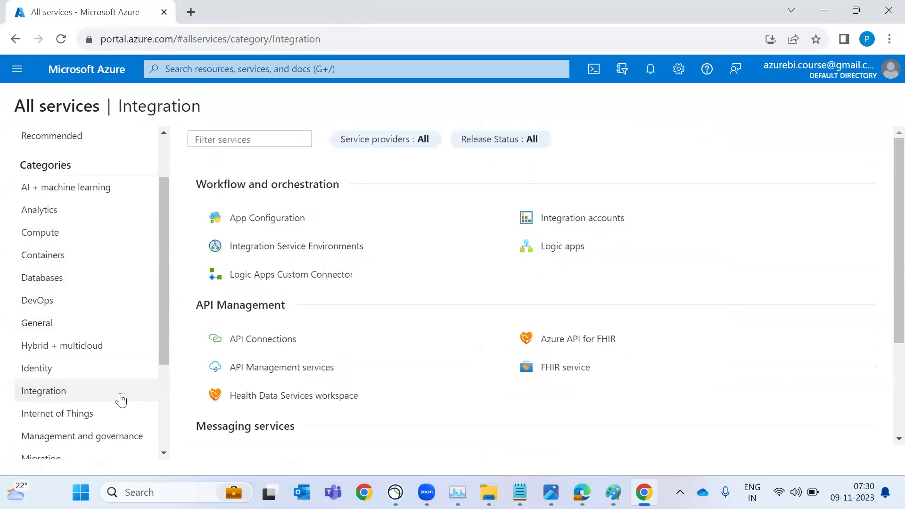
{"action": "left_click", "coordinate": [227, 68]}
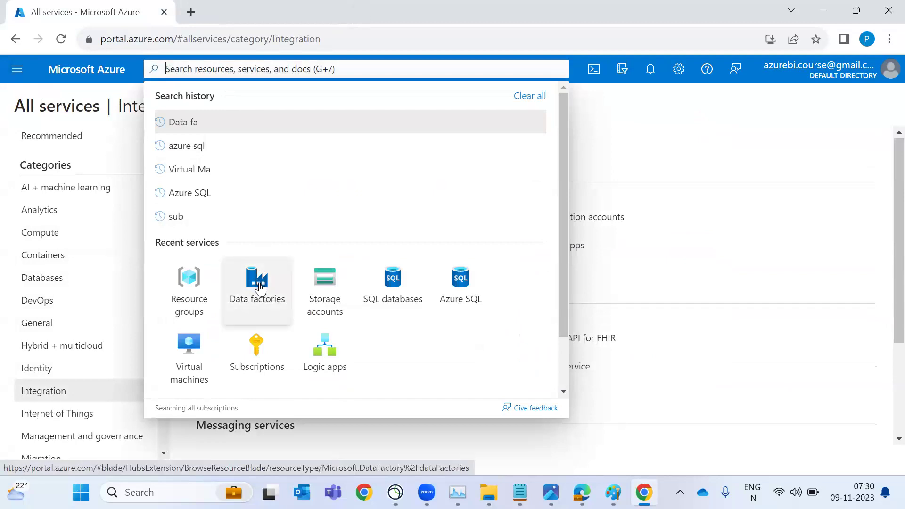
{"action": "key", "text": "alt+Tab"}
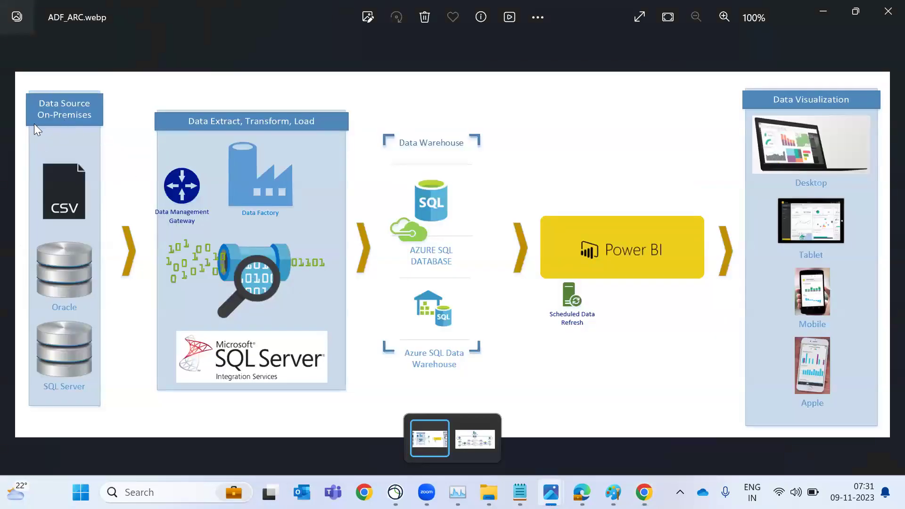
{"action": "type", "text": "tCloud"}
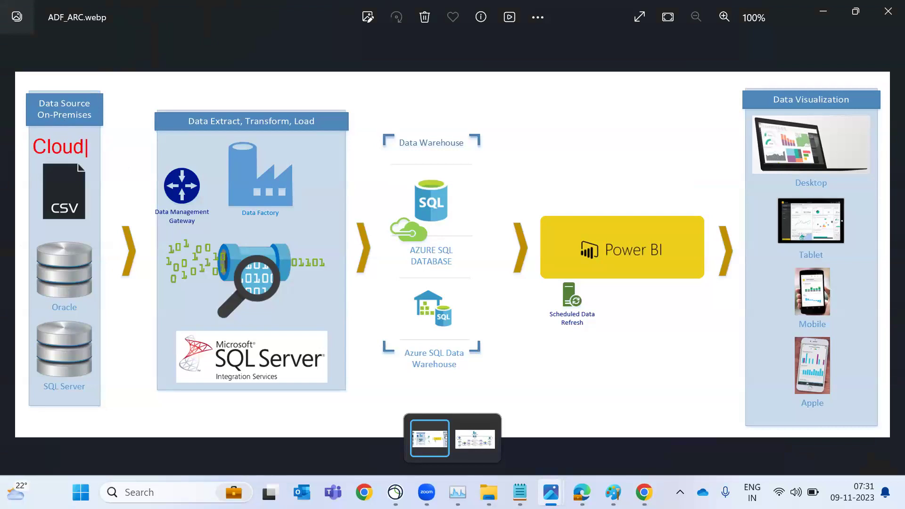
{"action": "key", "text": "Escape"}
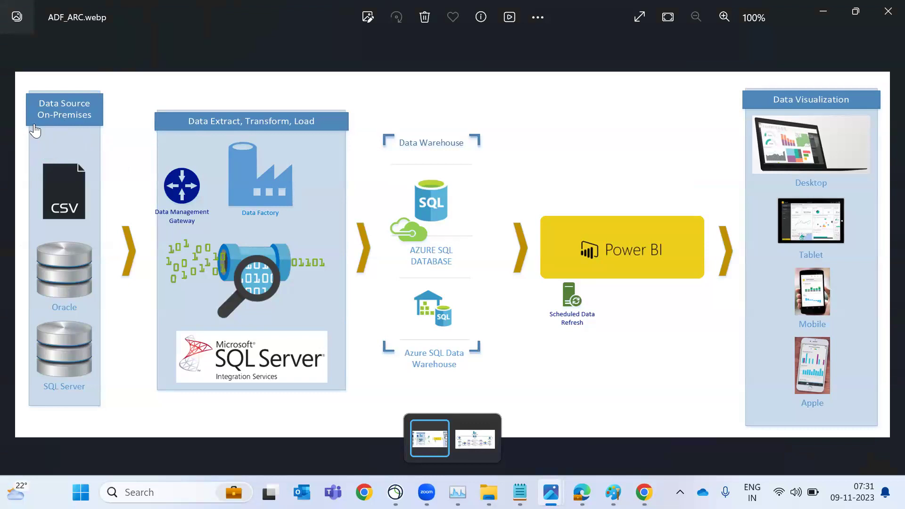
{"action": "key", "text": "alt+Tab"}
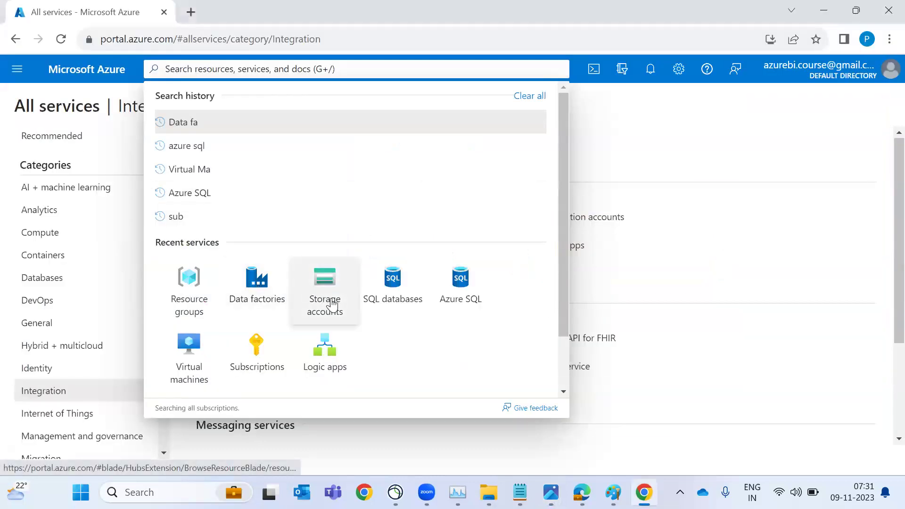
Start creating a storage account from Storage accounts and check the empty Resource group list
{"action": "left_click", "coordinate": [332, 302]}
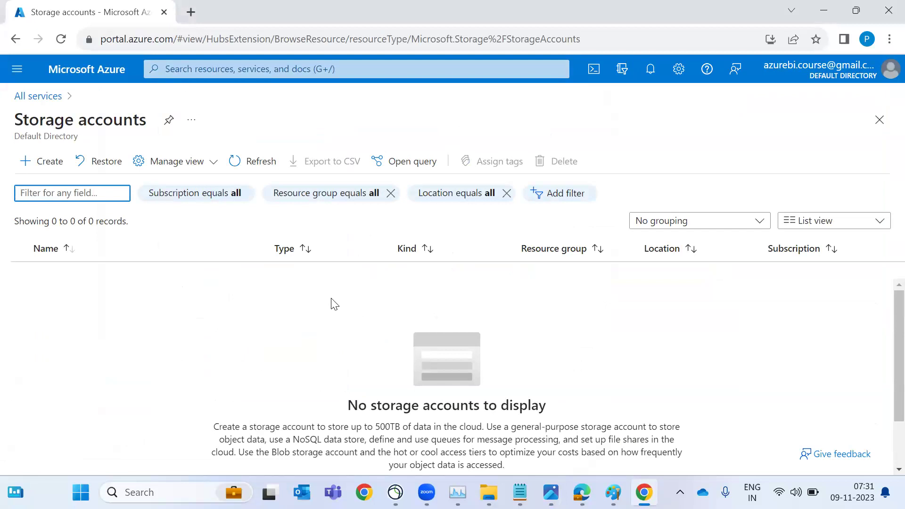
{"action": "left_click", "coordinate": [41, 161]}
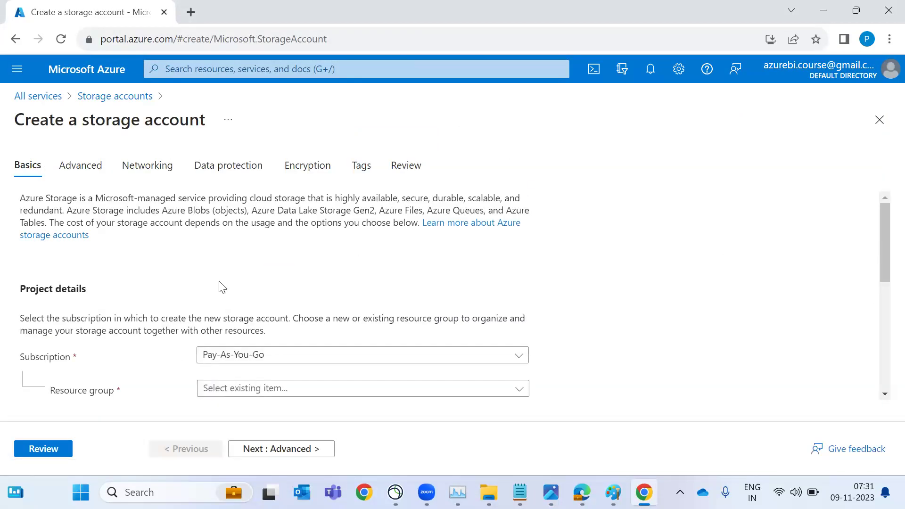
{"action": "scroll", "coordinate": [219, 282], "scroll_direction": "down", "scroll_amount": 2}
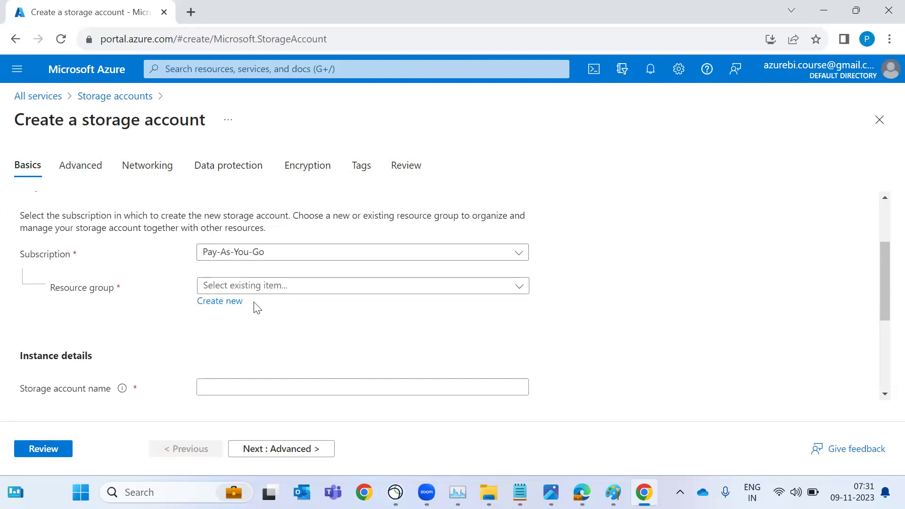
{"action": "left_click", "coordinate": [283, 289]}
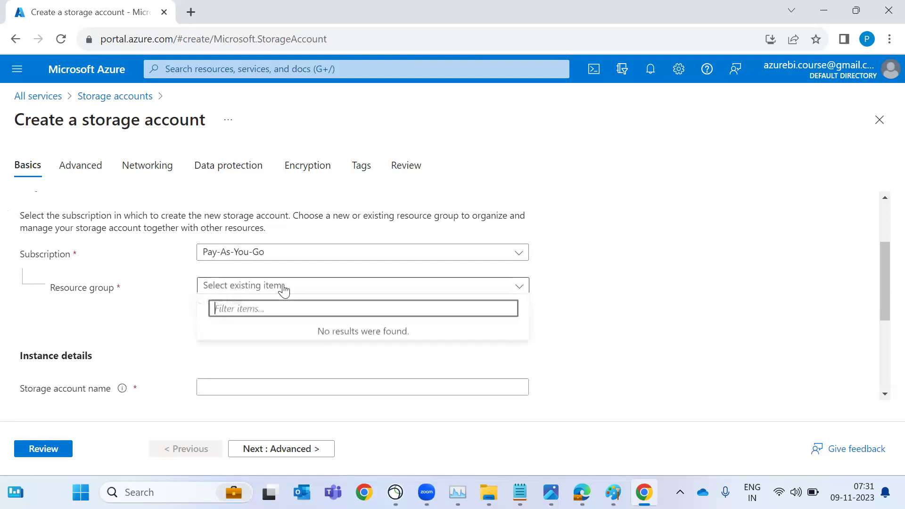
{"action": "left_click", "coordinate": [127, 289]}
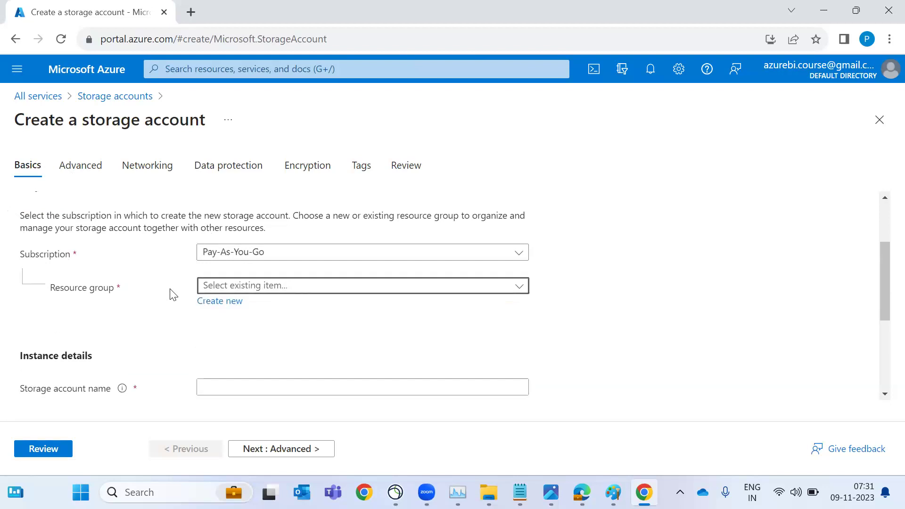
Create a new resource group named Vinaytech_ResourceGroup for the storage account
{"action": "left_click", "coordinate": [238, 306]}
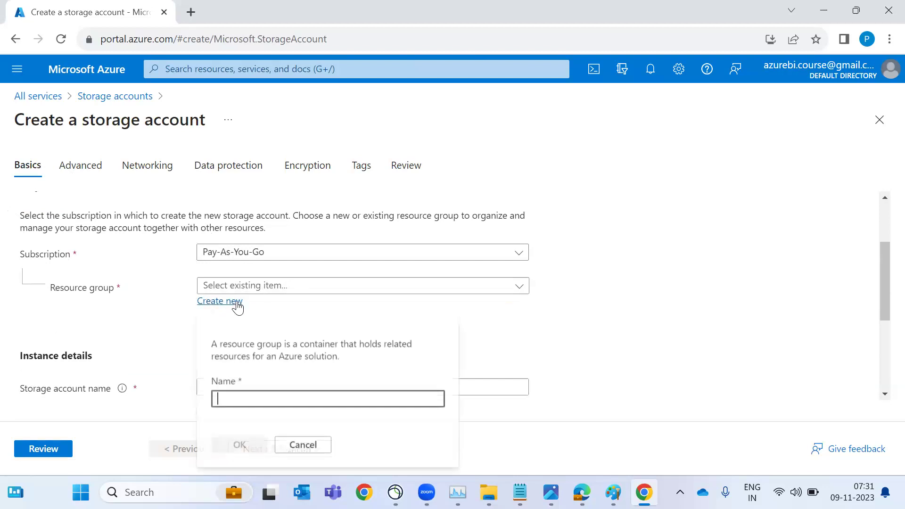
{"action": "type", "text": "Vinaye"}
{"action": "type", "text": "th"}
{"action": "key", "text": "BackSpace"}
{"action": "key", "text": "BackSpace"}
{"action": "key", "text": "BackSpace"}
{"action": "type", "text": "tec"}
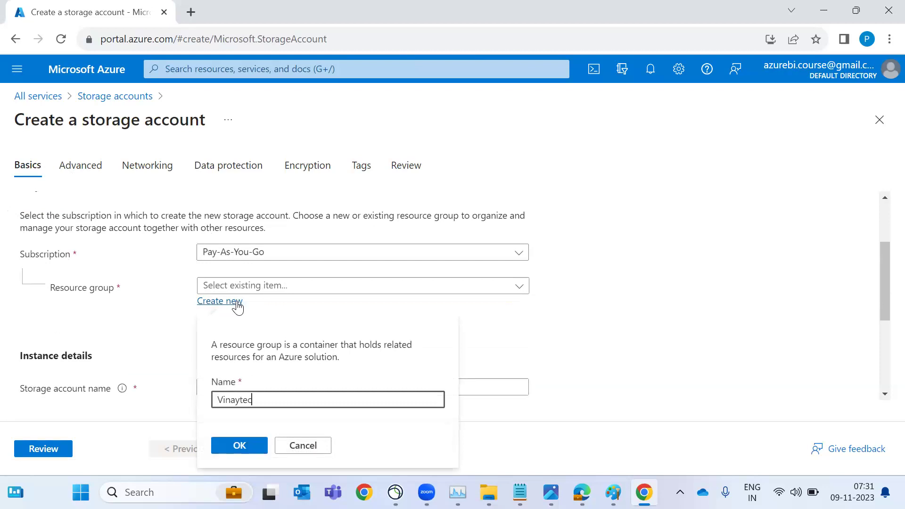
{"action": "type", "text": "h_ResourceGroup"}
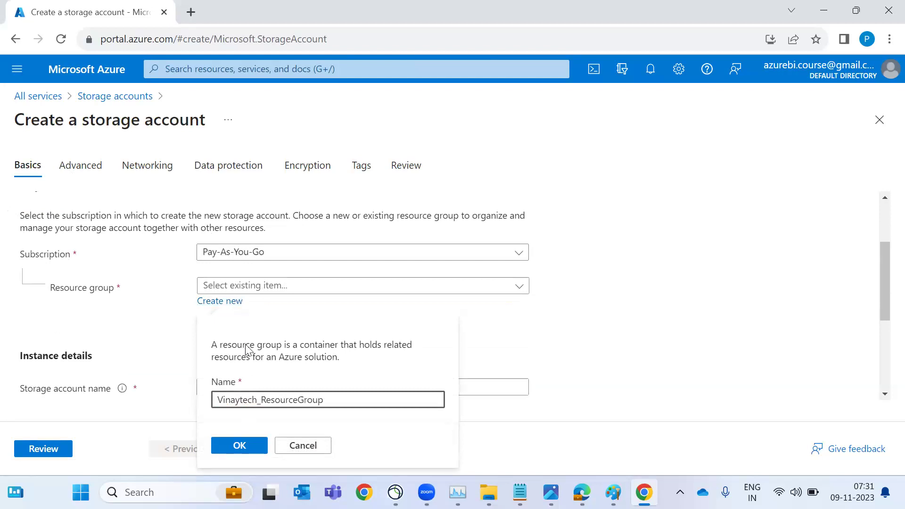
{"action": "left_click", "coordinate": [238, 446]}
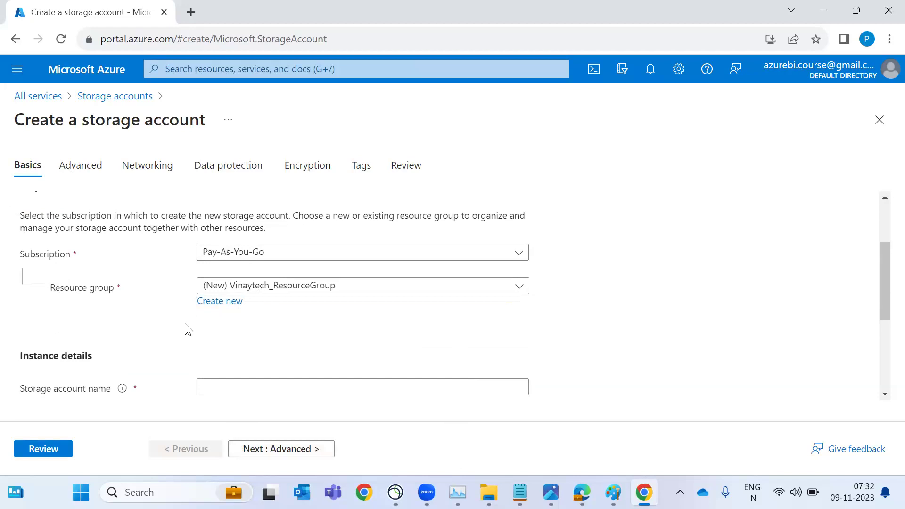
Name the storage account generastgracnt
{"action": "scroll", "coordinate": [189, 329], "scroll_direction": "down", "scroll_amount": 1}
{"action": "left_click", "coordinate": [244, 315]}
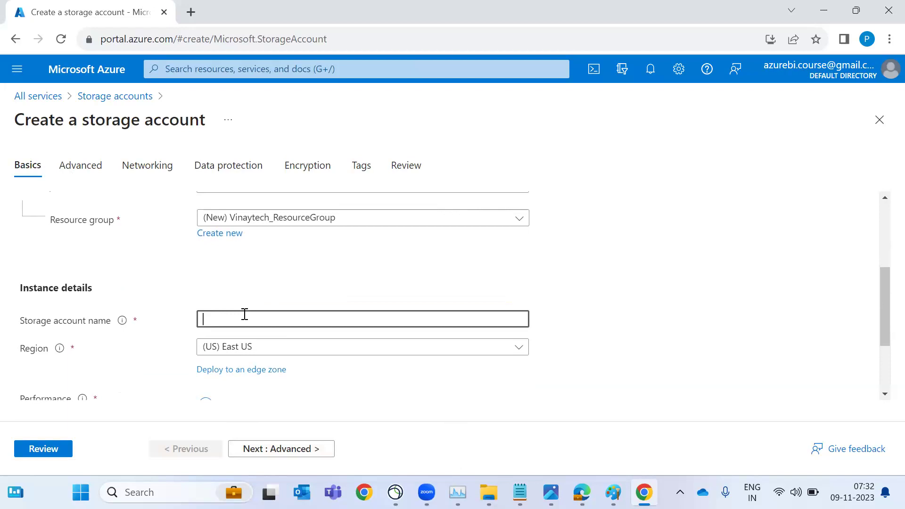
{"action": "type", "text": "generastgracnt"}
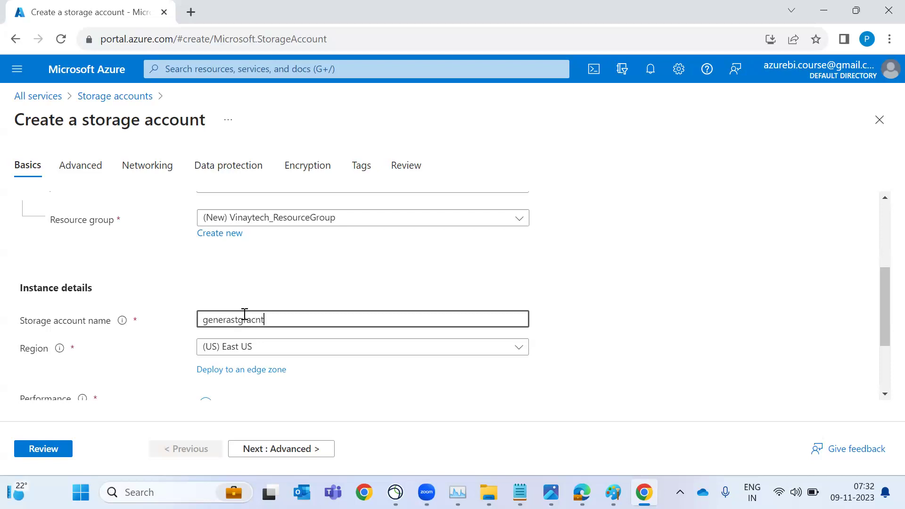
{"action": "scroll", "coordinate": [245, 314], "scroll_direction": "down", "scroll_amount": 1}
Keep (US) East US as the region and scroll down to Redundancy
{"action": "left_click", "coordinate": [240, 293]}
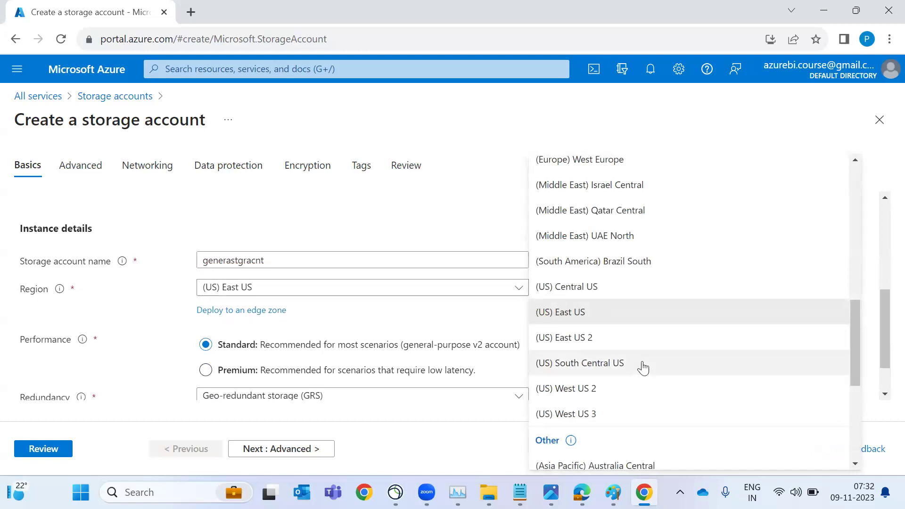
{"action": "scroll", "coordinate": [644, 367], "scroll_direction": "down", "scroll_amount": 5}
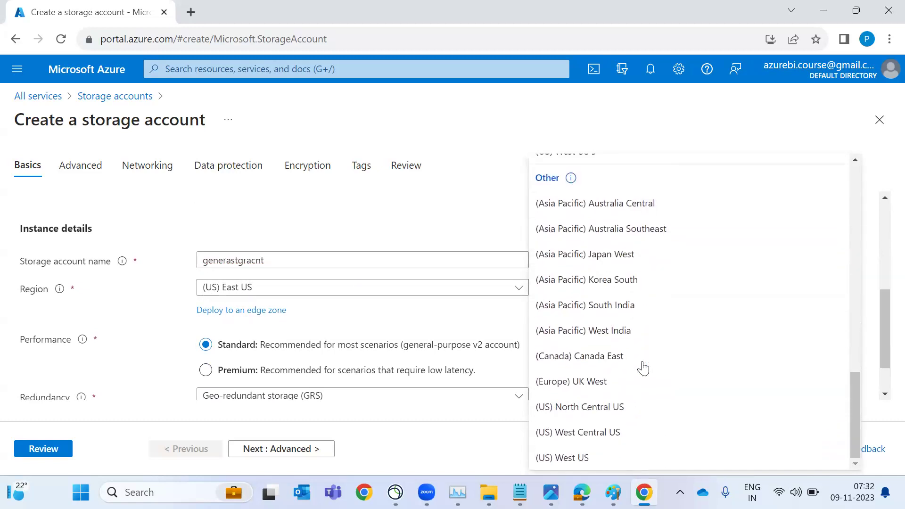
{"action": "scroll", "coordinate": [644, 368], "scroll_direction": "up", "scroll_amount": 8}
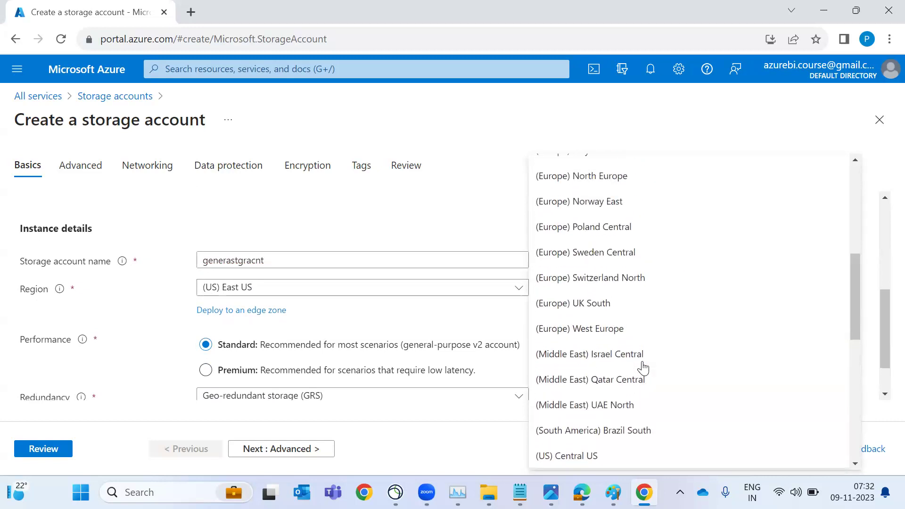
{"action": "scroll", "coordinate": [643, 367], "scroll_direction": "up", "scroll_amount": 7}
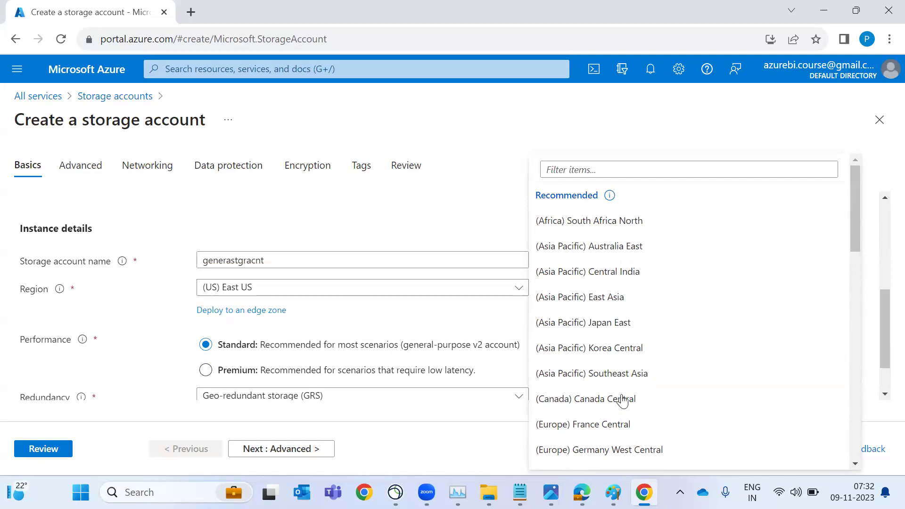
{"action": "scroll", "coordinate": [624, 398], "scroll_direction": "down", "scroll_amount": 1}
{"action": "key", "text": "Escape"}
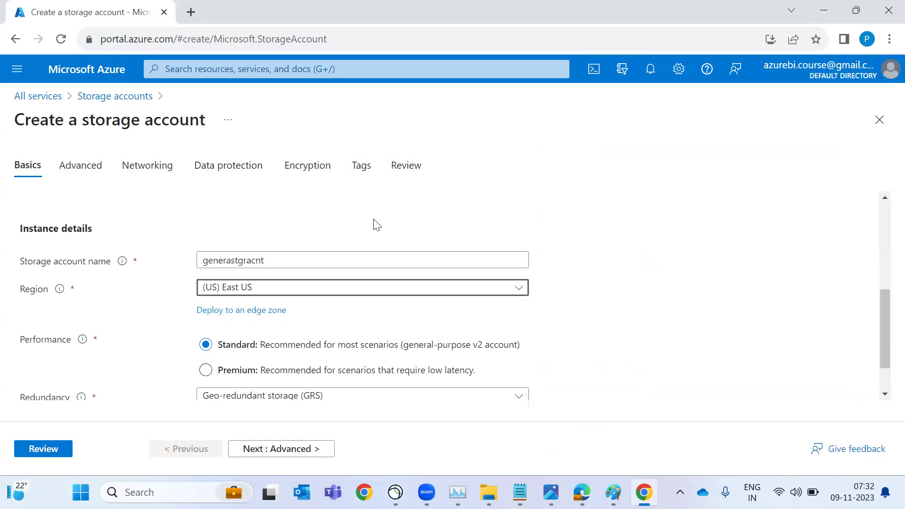
{"action": "scroll", "coordinate": [268, 301], "scroll_direction": "down", "scroll_amount": 1}
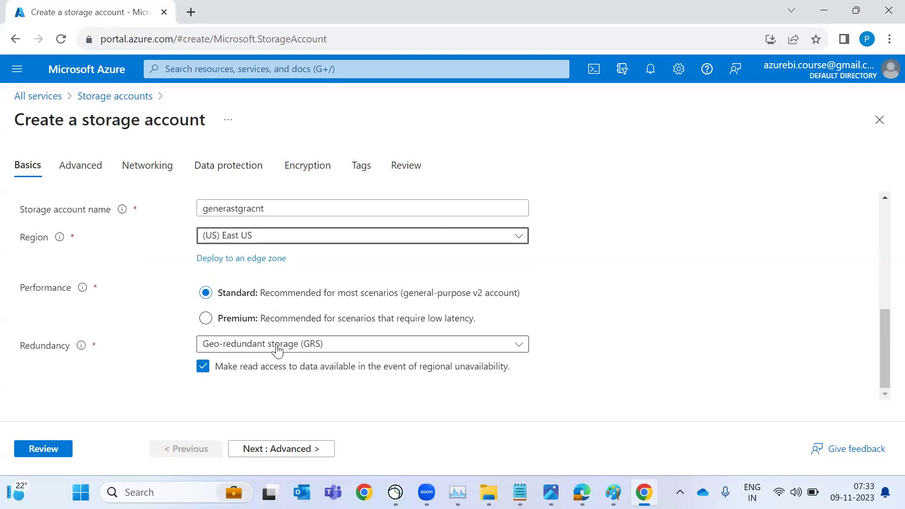
Set Redundancy to Locally-redundant storage (LRS), note 'DBA--> STGR-->', and dismiss the notification
{"action": "left_click", "coordinate": [312, 346]}
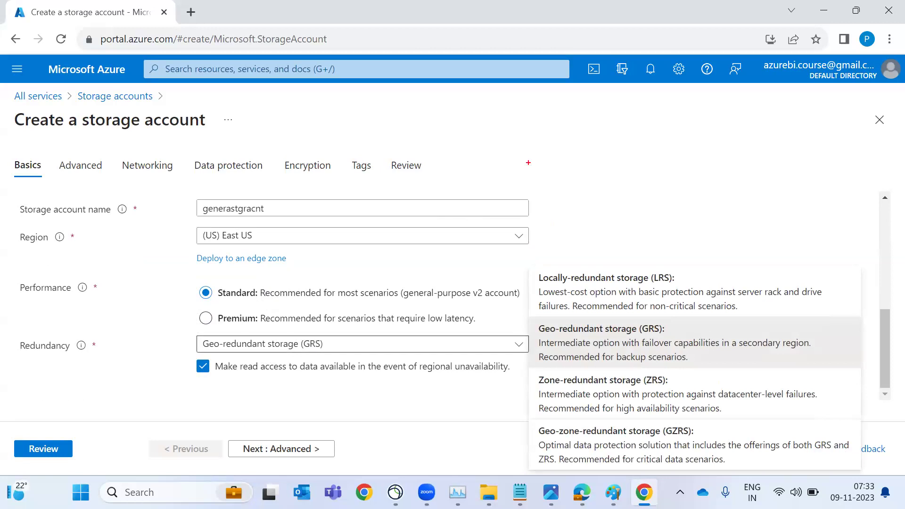
{"action": "left_click_drag", "start_coordinate": [606, 150], "coordinate": [606, 168]}
{"action": "type", "text": "DBA--> STGR-->"}
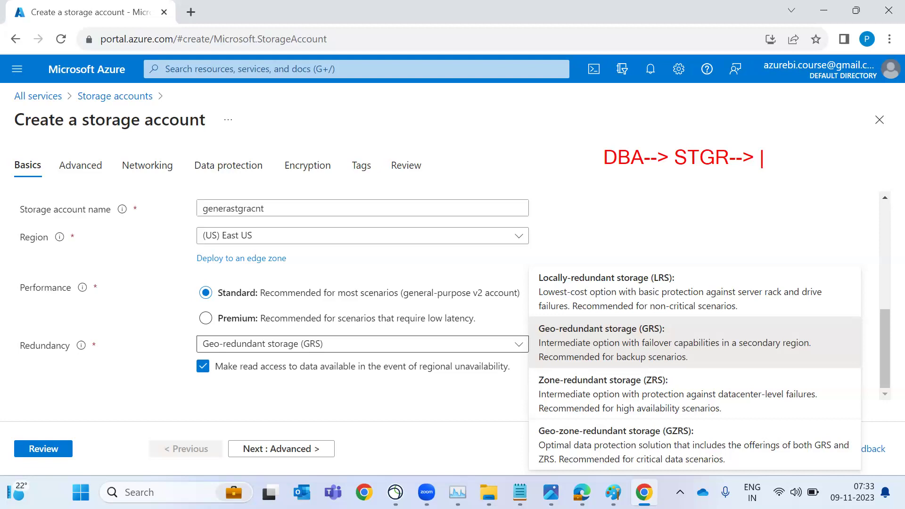
{"action": "key", "text": "Escape"}
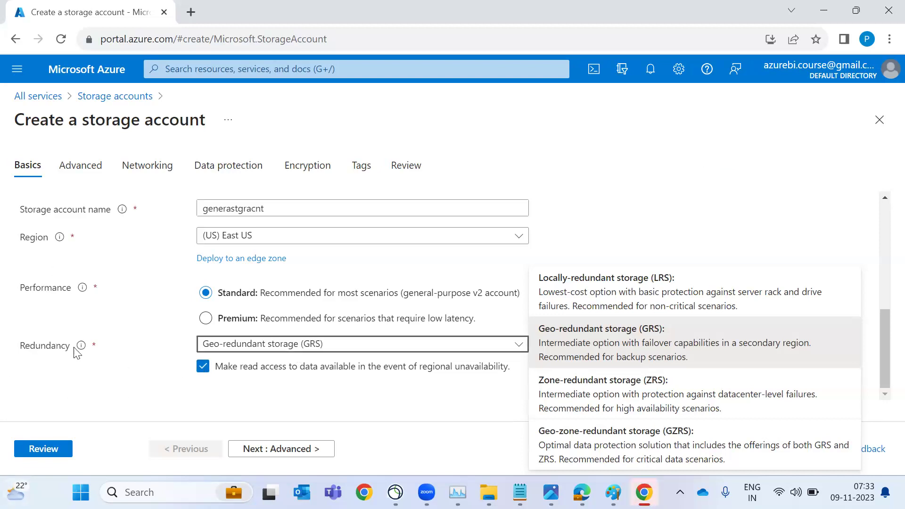
{"action": "left_click", "coordinate": [632, 291]}
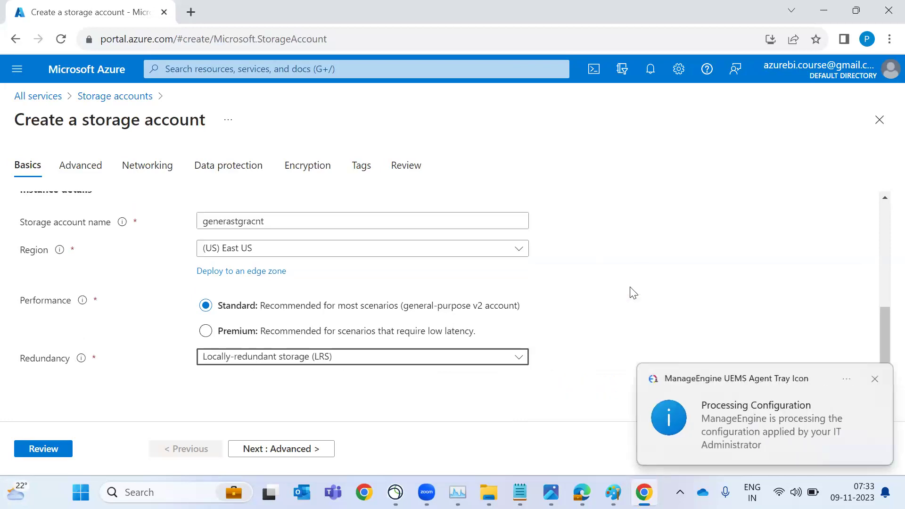
{"action": "left_click", "coordinate": [875, 380]}
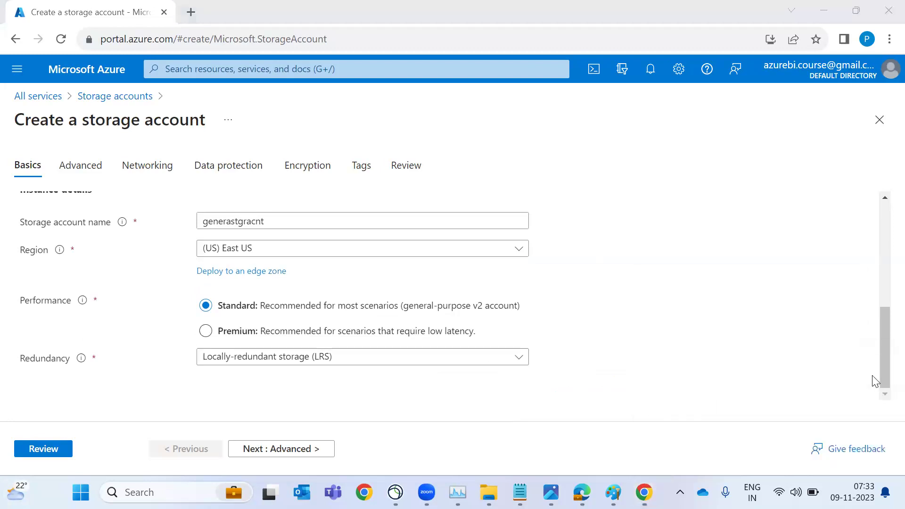
Review and create the generastgracnt storage account, check its deployment notifications, and open a new tab
{"action": "left_click", "coordinate": [40, 452]}
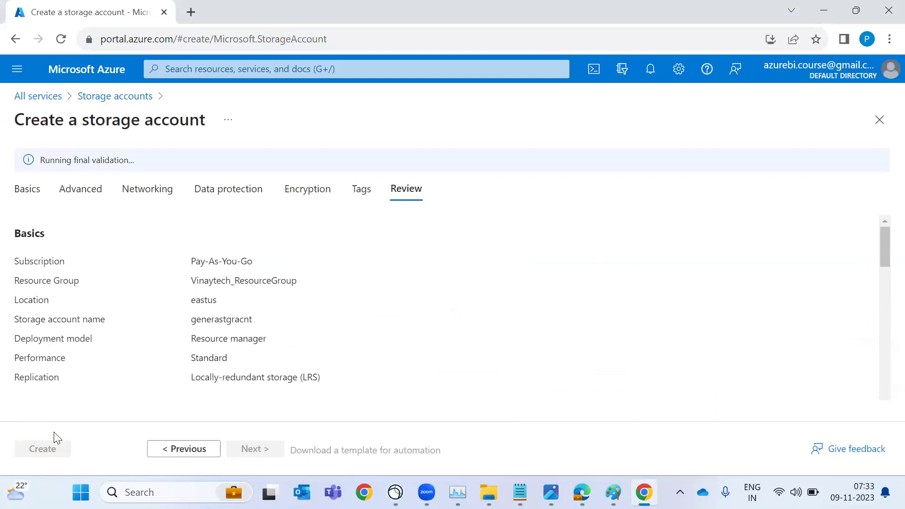
{"action": "scroll", "coordinate": [154, 370], "scroll_direction": "down", "scroll_amount": 15}
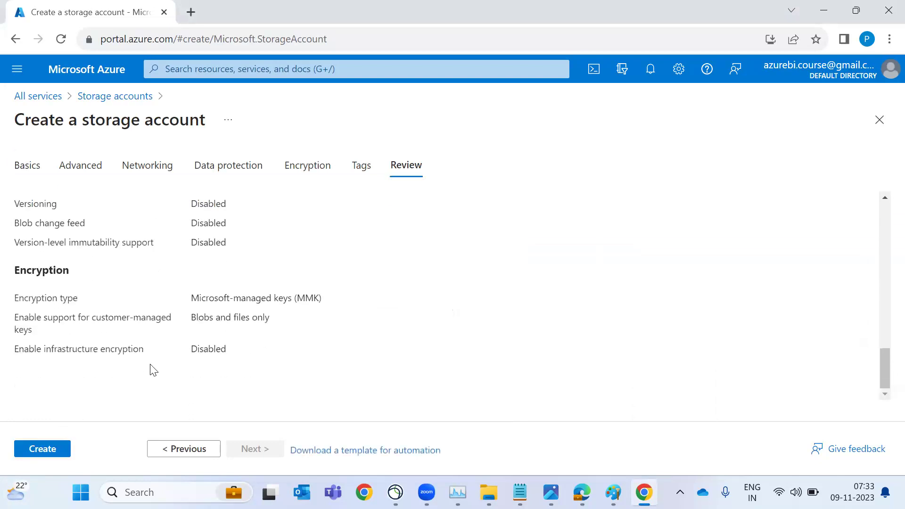
{"action": "scroll", "coordinate": [151, 370], "scroll_direction": "up", "scroll_amount": 5}
{"action": "left_click", "coordinate": [42, 448]}
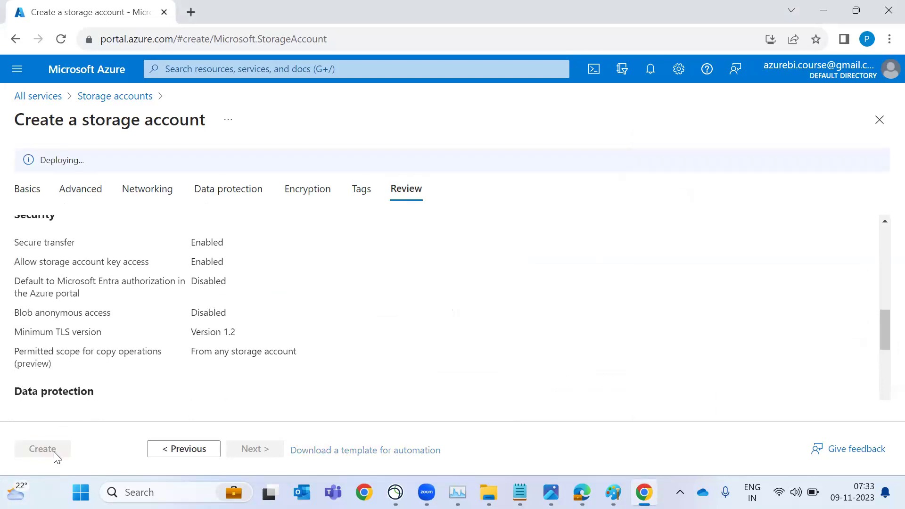
{"action": "left_click", "coordinate": [651, 69]}
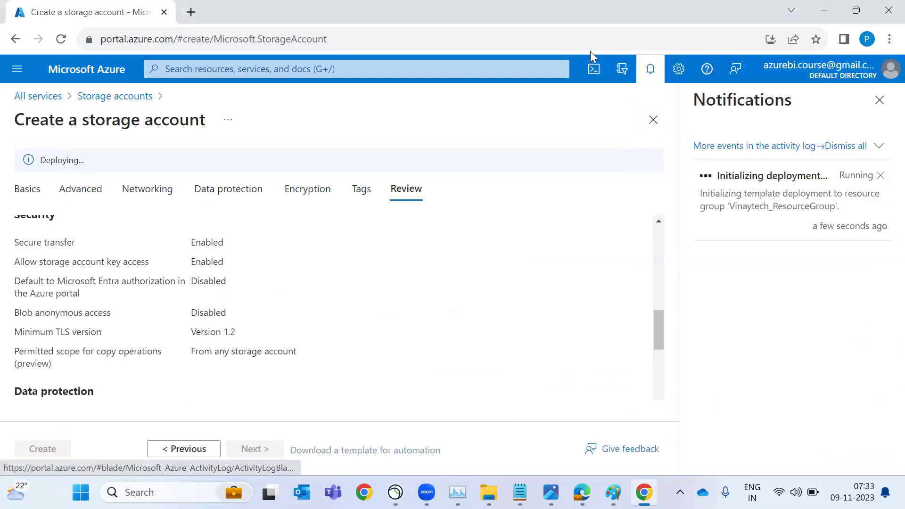
{"action": "left_click", "coordinate": [191, 13]}
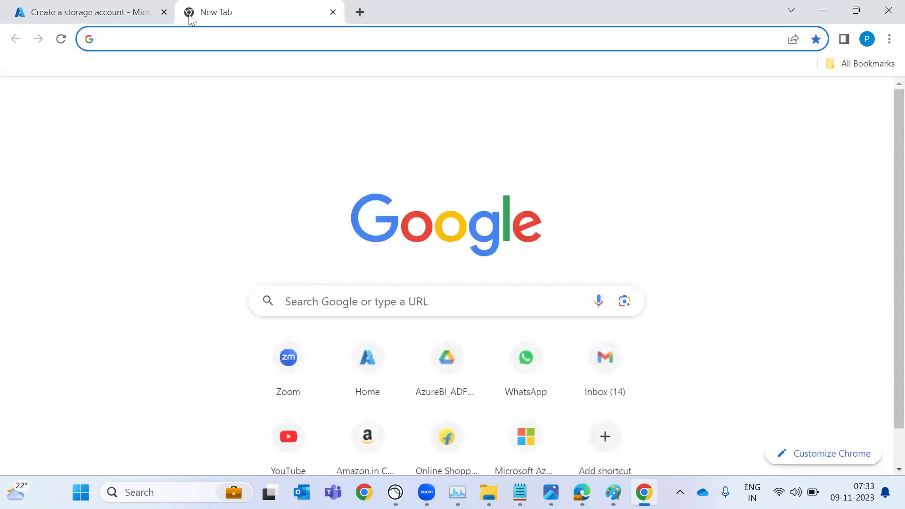
Load portal.azure.com in the new tab and dismiss the system notification
{"action": "type", "text": "portal.azure.com"}
{"action": "key", "text": "Return"}
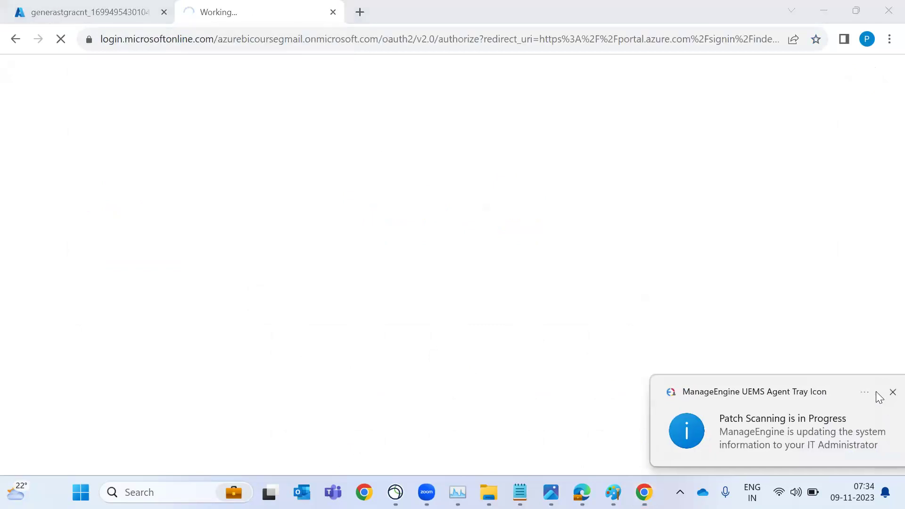
{"action": "left_click", "coordinate": [876, 393]}
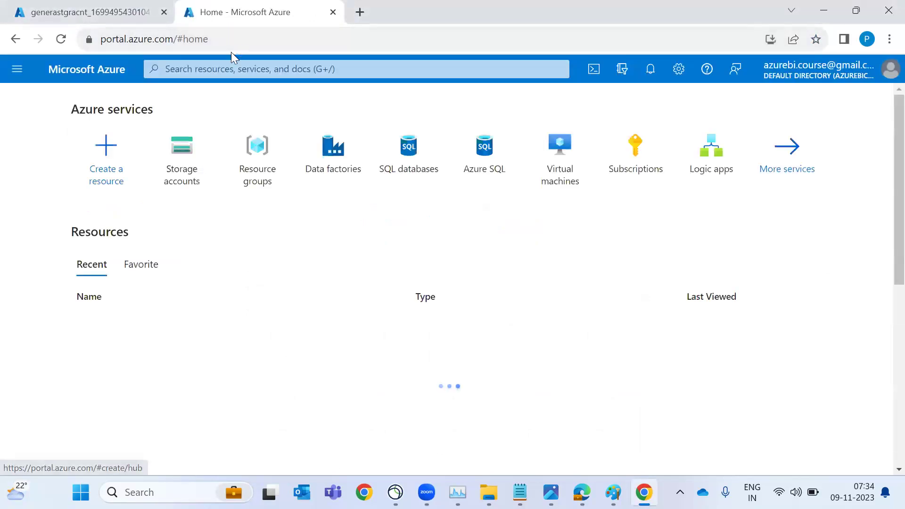
Open the Data factories list from Azure Home after checking the storage deployment tab
{"action": "key", "text": "alt+Tab"}
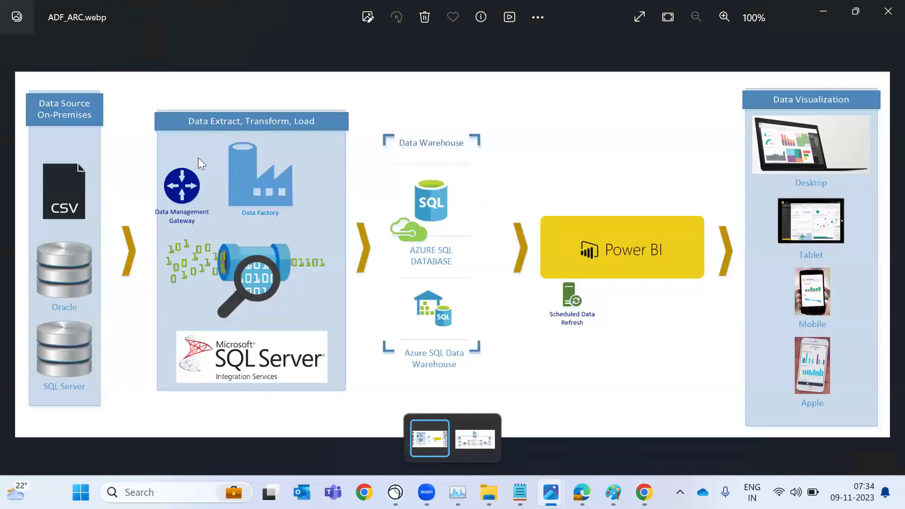
{"action": "key", "text": "alt+Tab"}
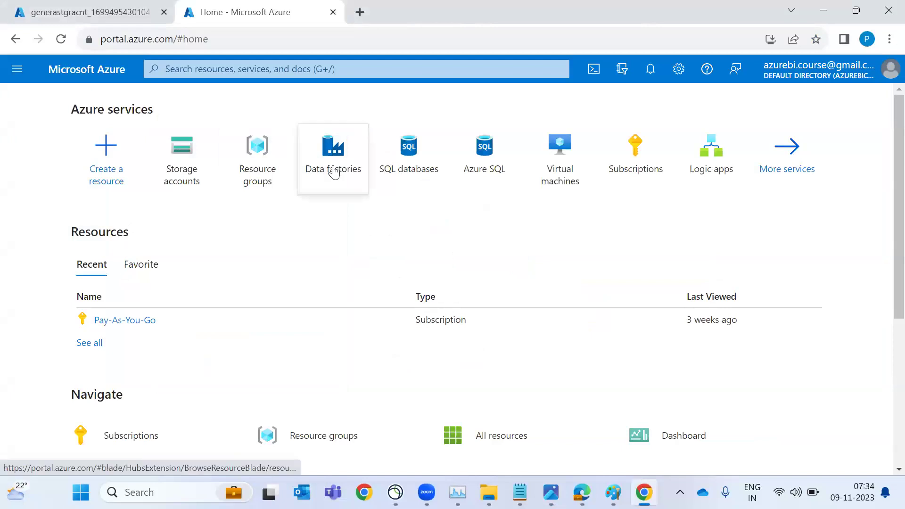
{"action": "left_click", "coordinate": [333, 170]}
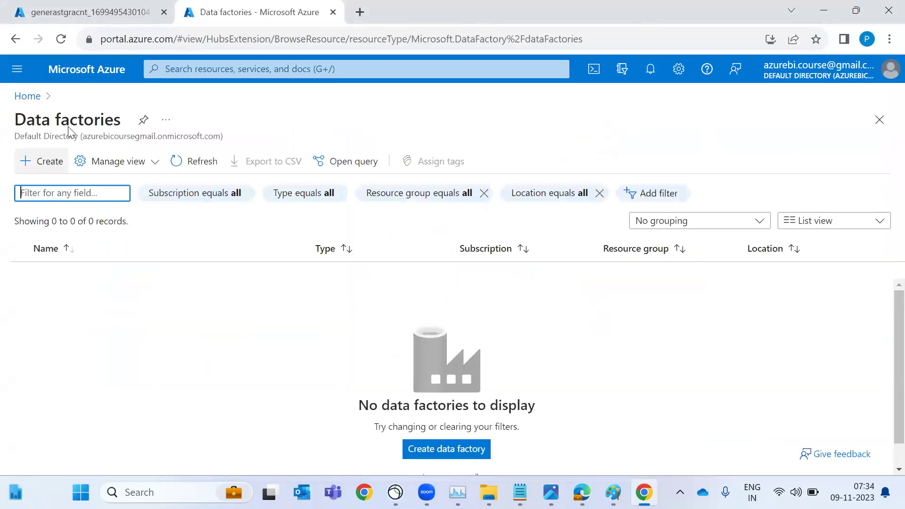
{"action": "left_click", "coordinate": [83, 13]}
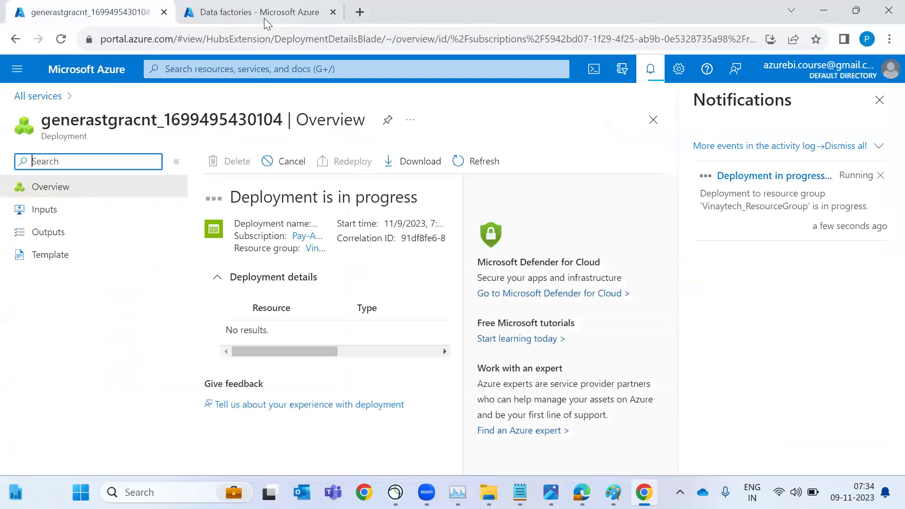
{"action": "left_click", "coordinate": [264, 14]}
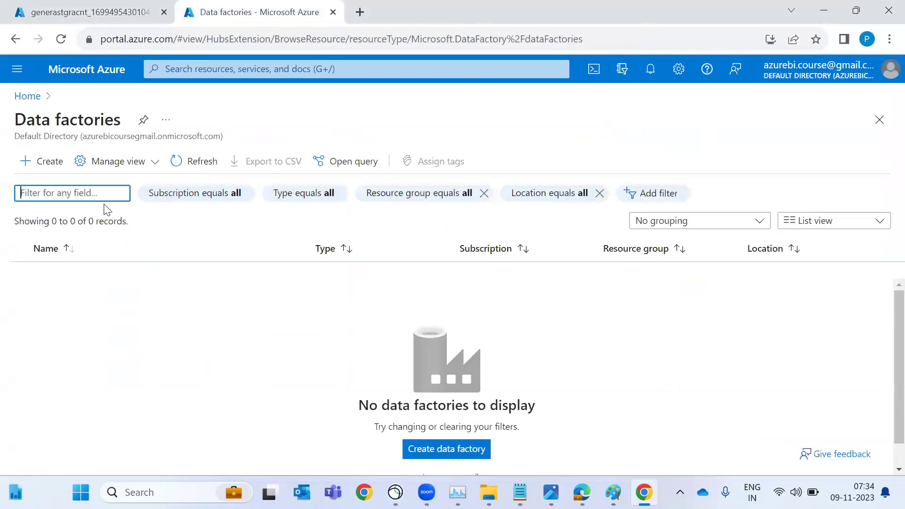
Set up data factory testadfnew121 in the existing resource group, East US, version V2, and review it
{"action": "left_click", "coordinate": [51, 176]}
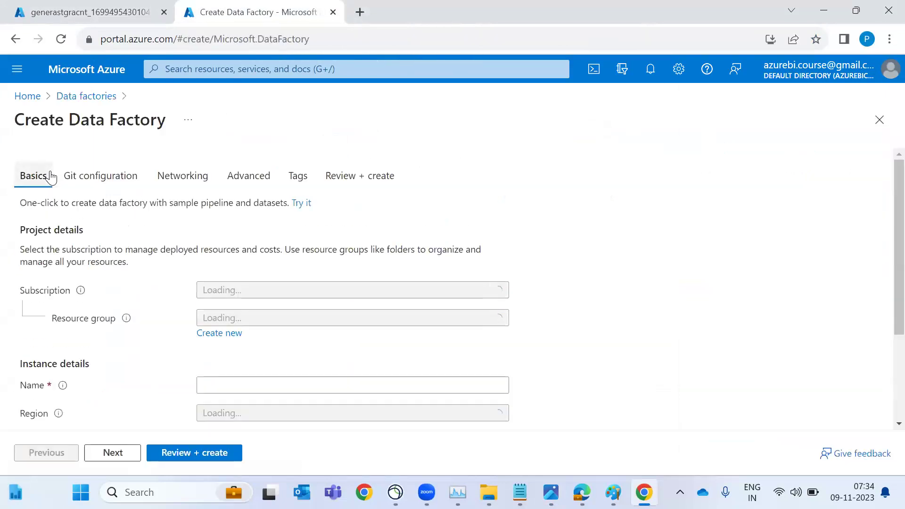
{"action": "left_click", "coordinate": [275, 322]}
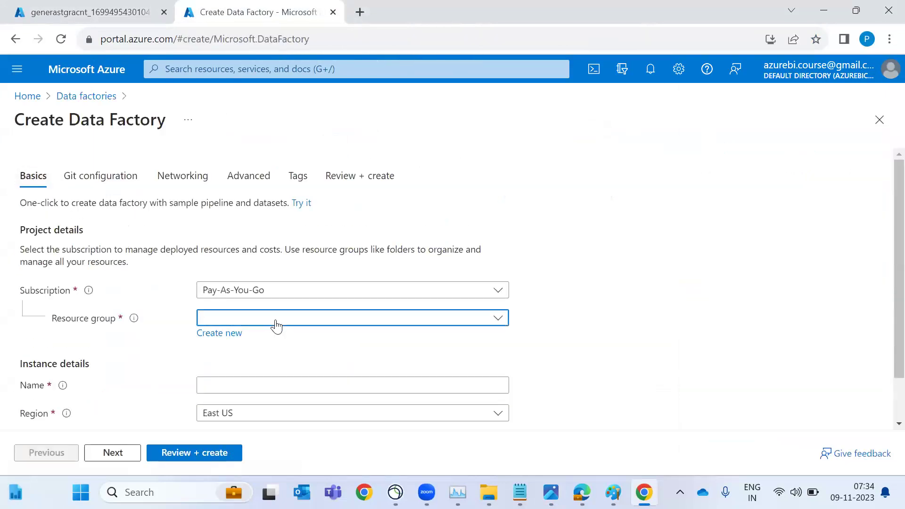
{"action": "left_click", "coordinate": [249, 369]}
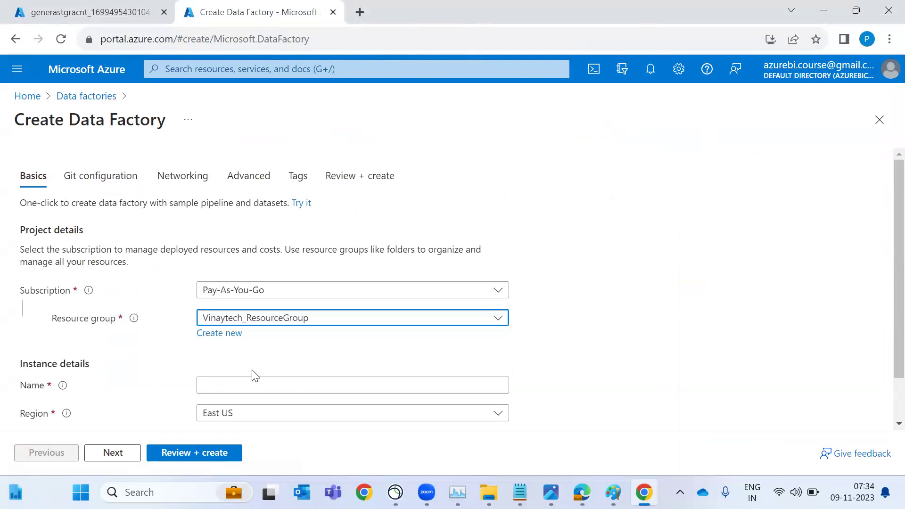
{"action": "left_click", "coordinate": [252, 385]}
{"action": "type", "text": "testad"}
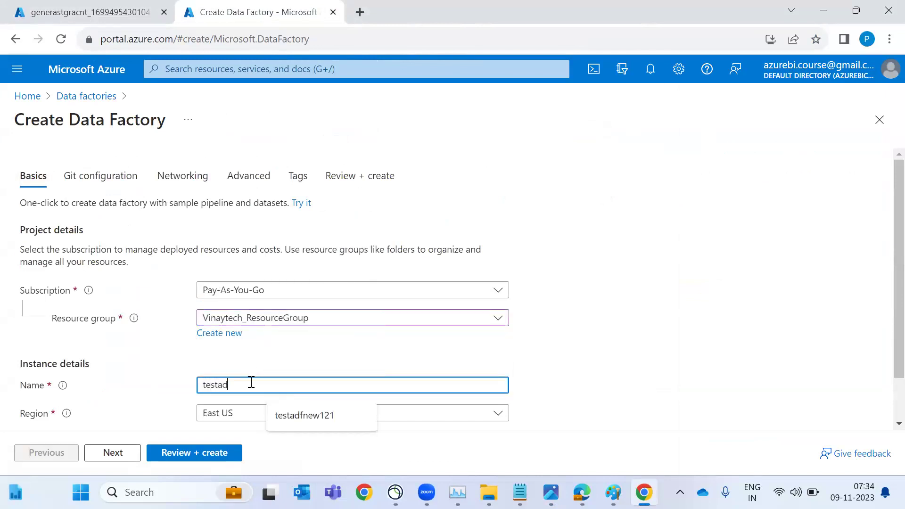
{"action": "type", "text": "fnew121"}
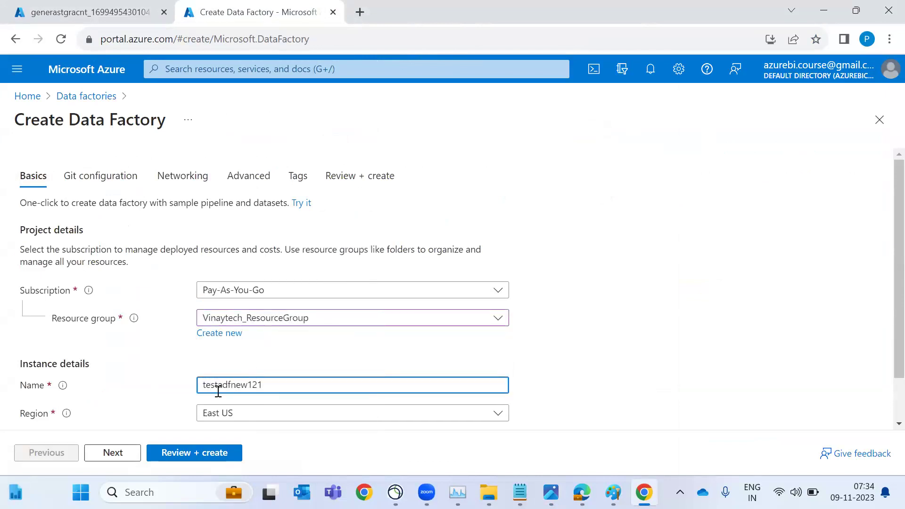
{"action": "left_click", "coordinate": [144, 395]}
{"action": "scroll", "coordinate": [141, 394], "scroll_direction": "down", "scroll_amount": 2}
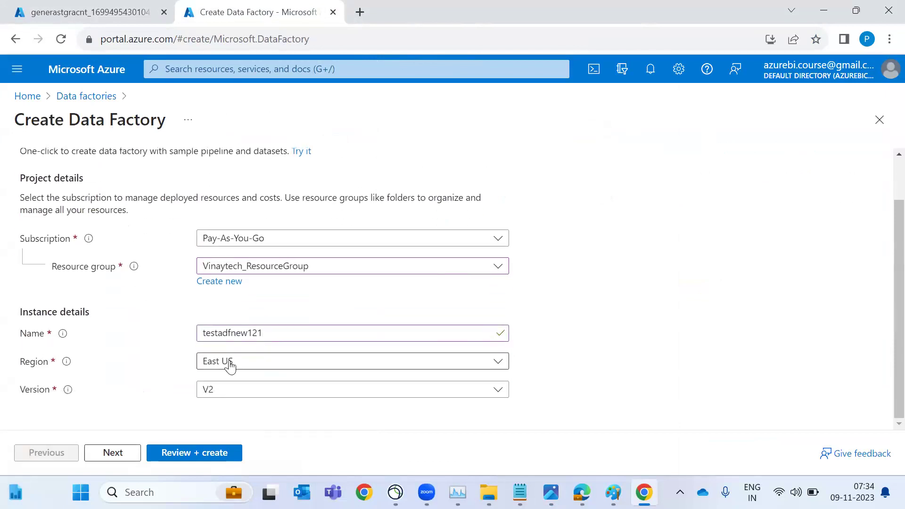
{"action": "left_click", "coordinate": [218, 393]}
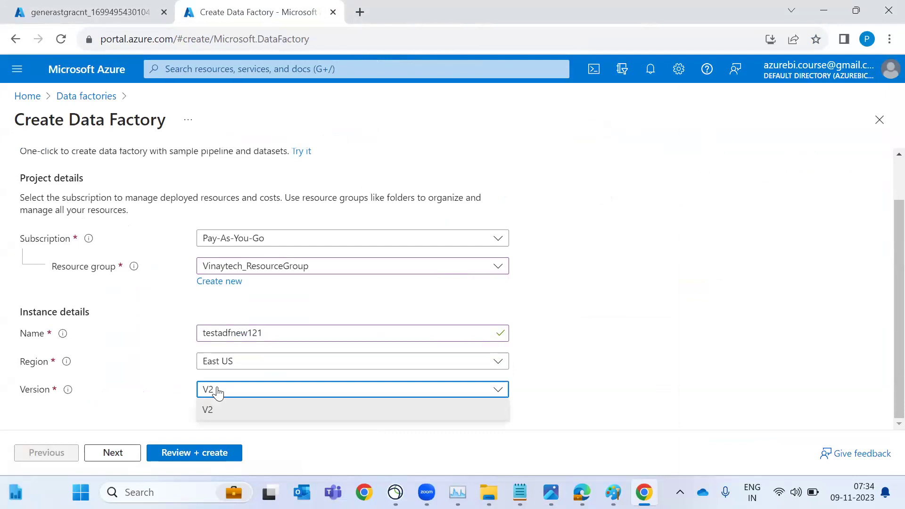
{"action": "left_click", "coordinate": [201, 410]}
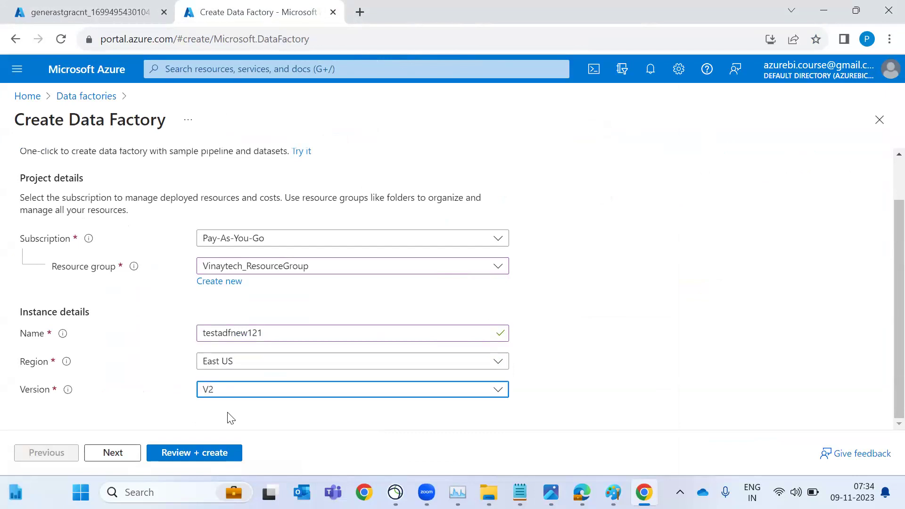
{"action": "left_click", "coordinate": [198, 458]}
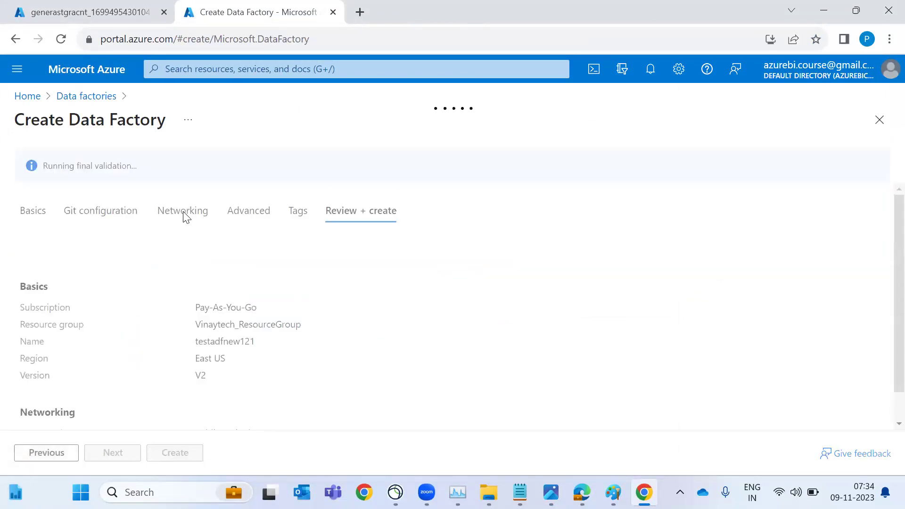
Choose Configure Git later and create the testadfnew121 data factory
{"action": "left_click", "coordinate": [100, 186]}
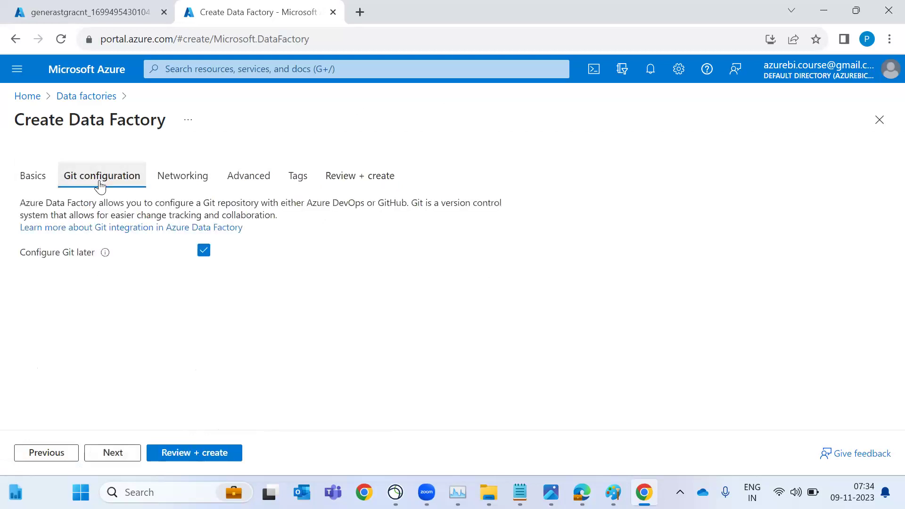
{"action": "left_click", "coordinate": [202, 252]}
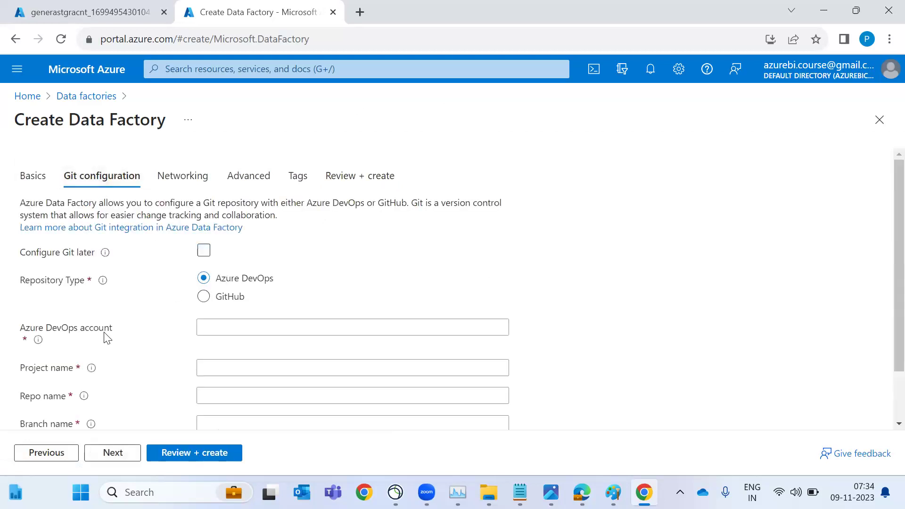
{"action": "key", "text": "space"}
{"action": "left_click", "coordinate": [204, 277]}
{"action": "left_click", "coordinate": [203, 253]}
{"action": "left_click", "coordinate": [203, 255]}
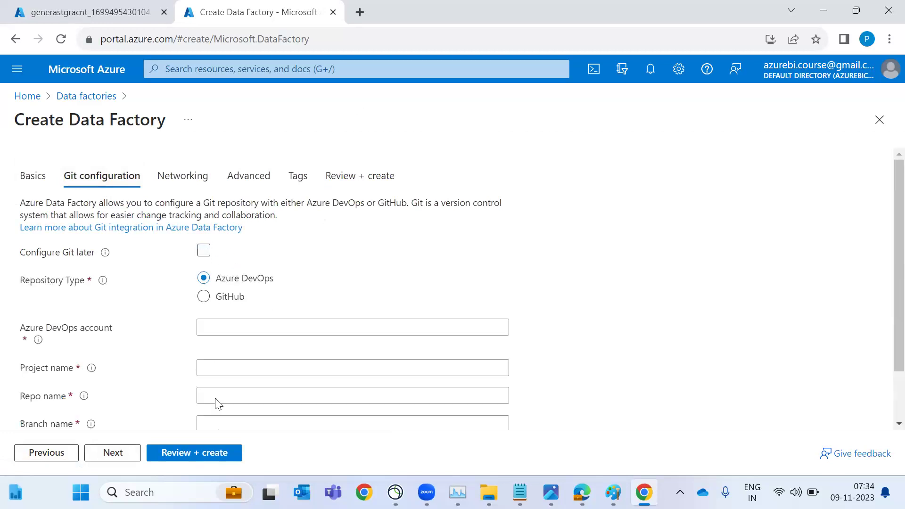
{"action": "left_click", "coordinate": [210, 253]}
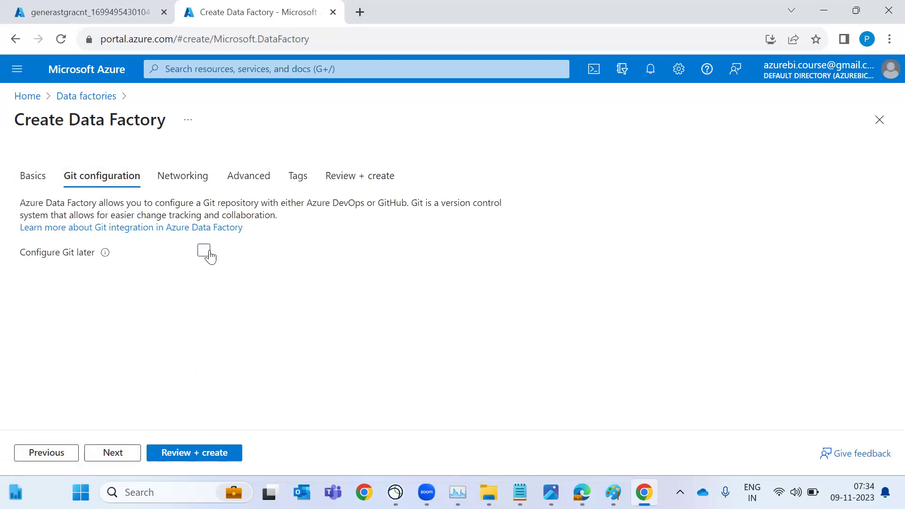
{"action": "left_click", "coordinate": [191, 454]}
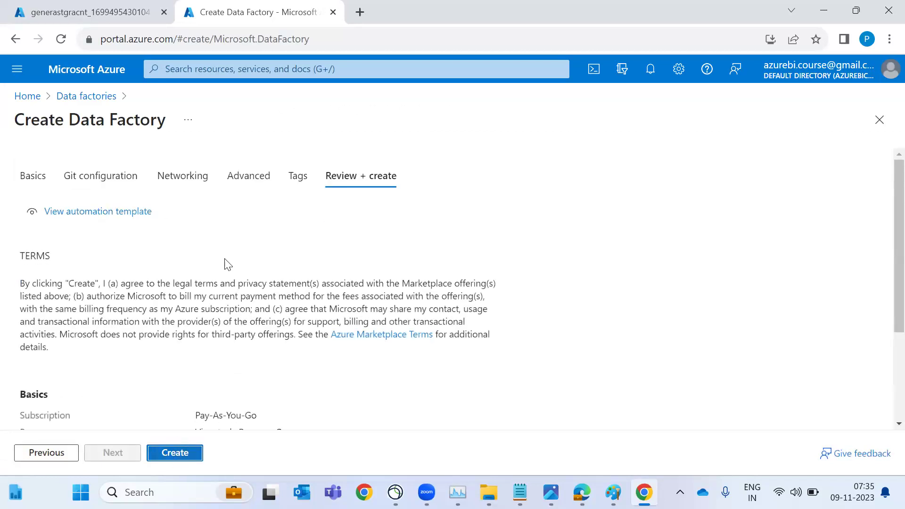
{"action": "scroll", "coordinate": [226, 262], "scroll_direction": "down", "scroll_amount": 3}
{"action": "left_click", "coordinate": [183, 453]}
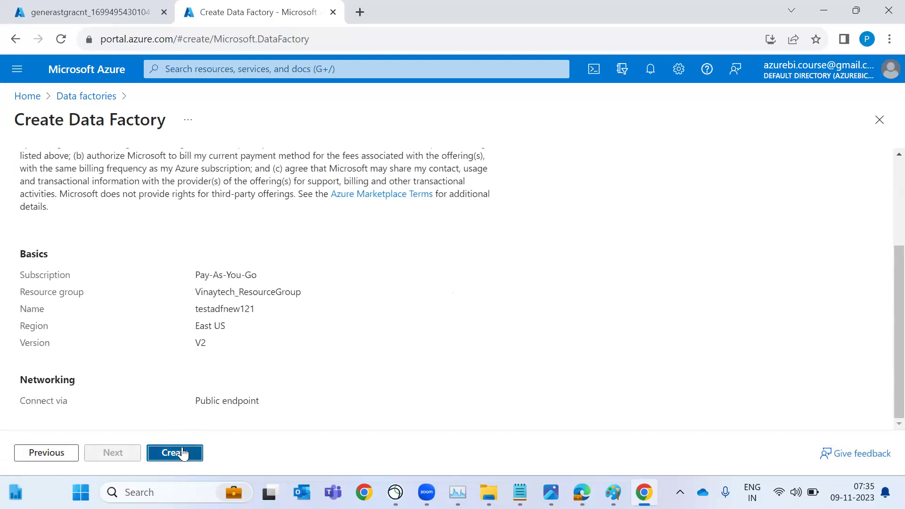
Circle Azure SQL Database on the architecture diagram, clear the annotation, and return to Chrome
{"action": "key", "text": "alt+Tab"}
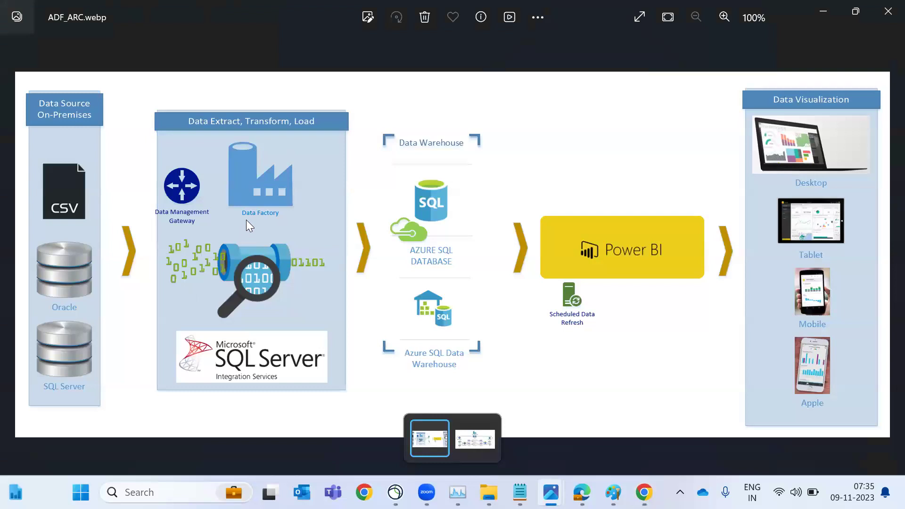
{"action": "mouse_move", "coordinate": [438, 179]}
{"action": "left_mouse_down"}
{"action": "mouse_move", "coordinate": [394, 168]}
{"action": "mouse_move", "coordinate": [396, 287]}
{"action": "mouse_move", "coordinate": [461, 285]}
{"action": "mouse_move", "coordinate": [385, 193]}
{"action": "left_mouse_up"}
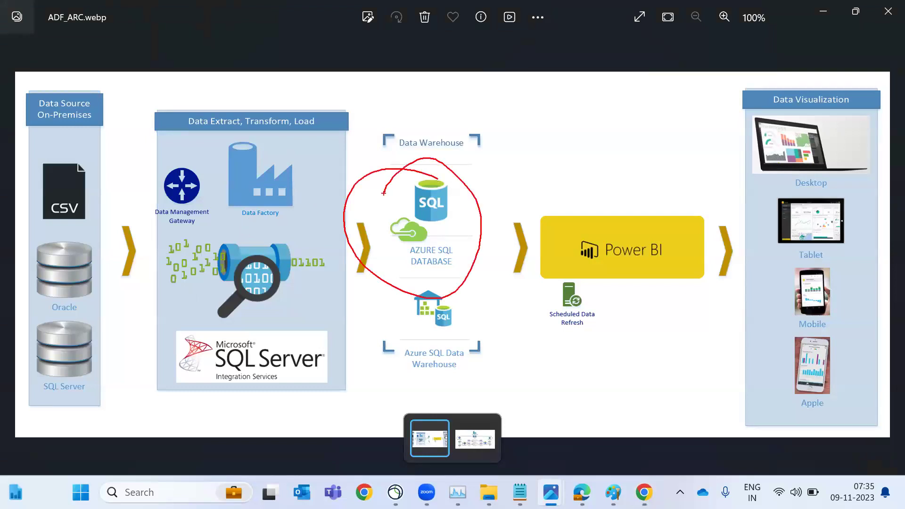
{"action": "key", "text": "Escape"}
{"action": "key", "text": "alt+Tab"}
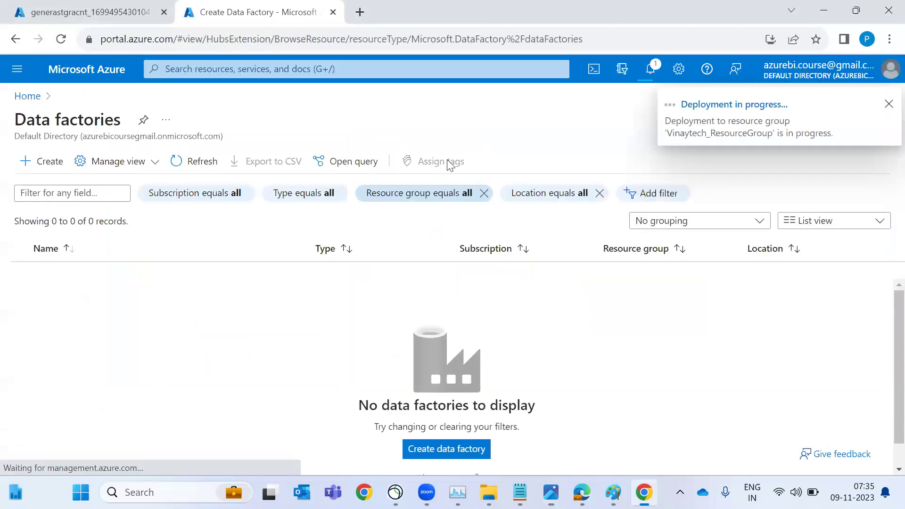
Load portal.azure.com in a third tab, then show the Windows desktop
{"action": "left_click", "coordinate": [360, 12]}
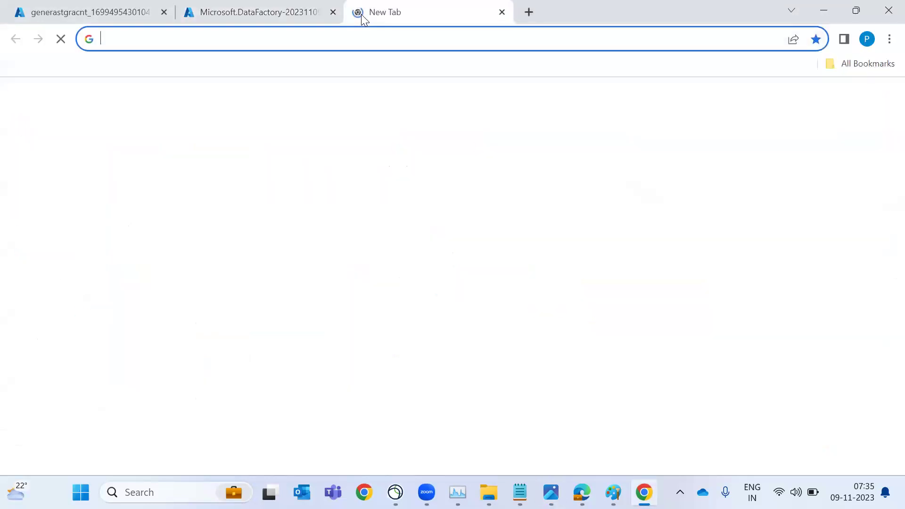
{"action": "type", "text": "portal.azure.com"}
{"action": "key", "text": "Return"}
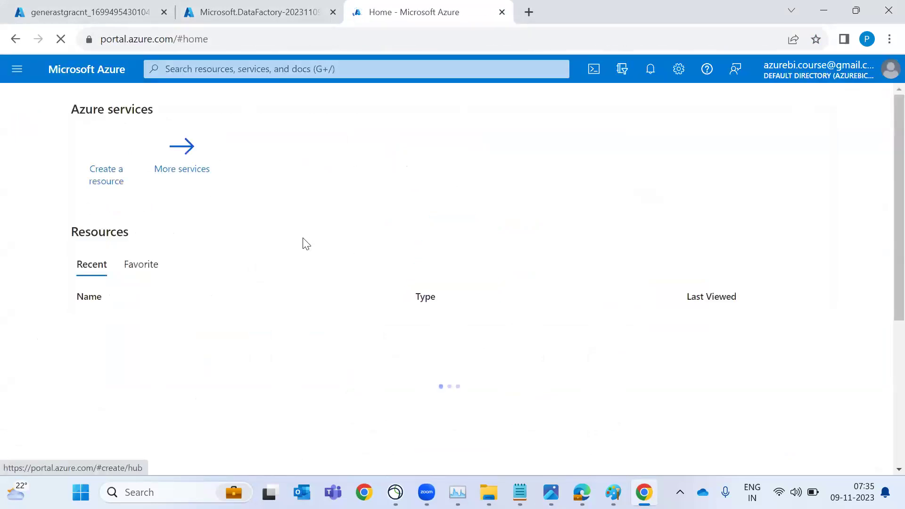
{"action": "key", "text": "super+d"}
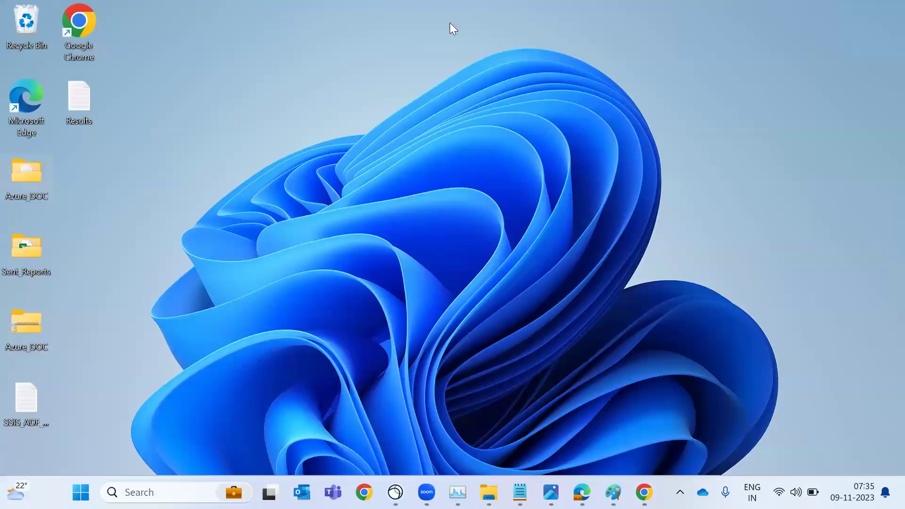
Open the VINAYTECH_SQL_SERVER_ MSBI_INSTALLATION_STEPS PDF from the Azure_DOC folder
{"action": "key", "text": "alt+Tab"}
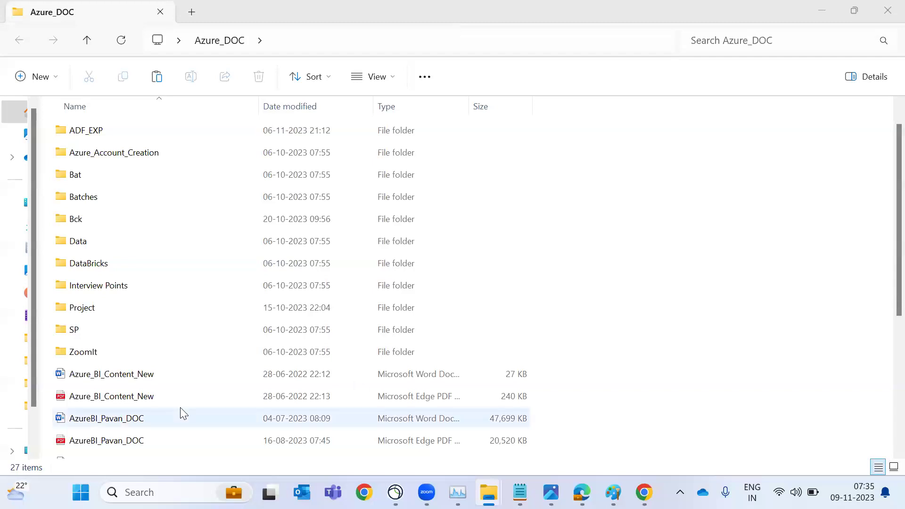
{"action": "scroll", "coordinate": [179, 412], "scroll_direction": "down", "scroll_amount": 4}
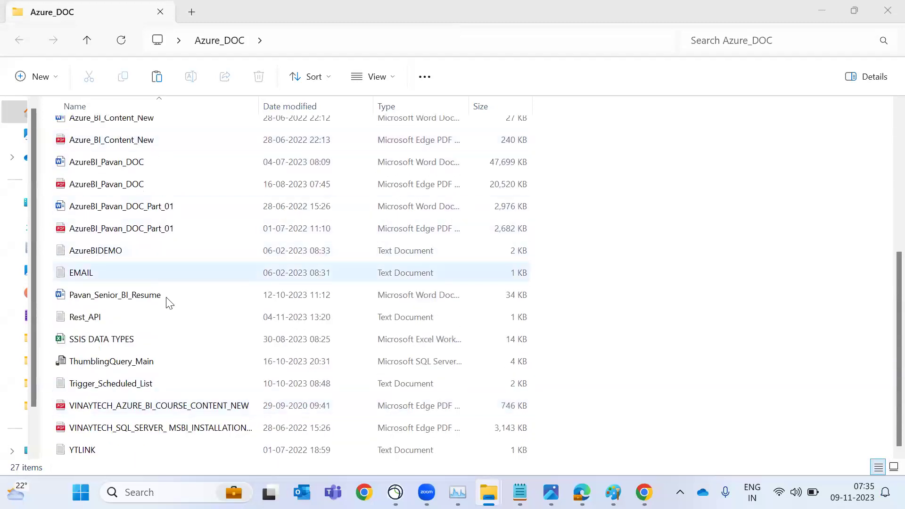
{"action": "double_click", "coordinate": [186, 428]}
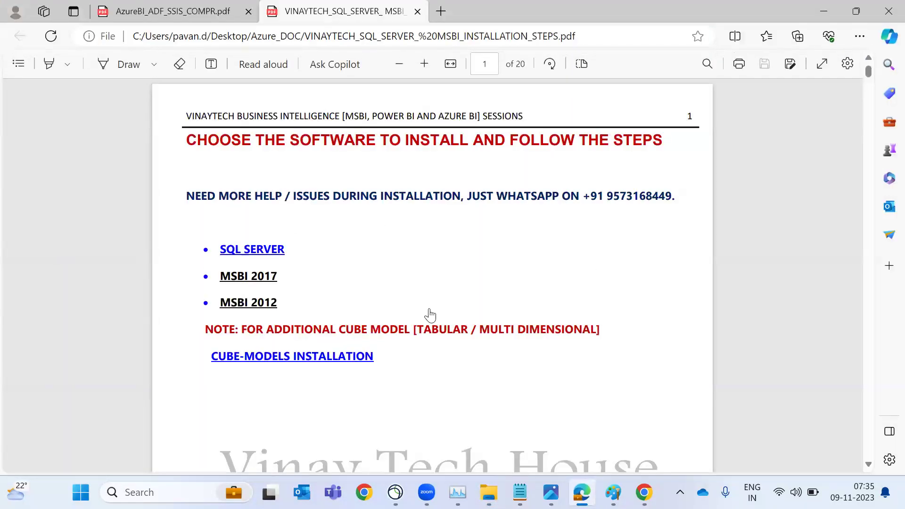
Read the SQL Server installation-steps PDF from page 1 down to the licence-terms and Database Engine steps
{"action": "scroll", "coordinate": [430, 315], "scroll_direction": "down", "scroll_amount": 15}
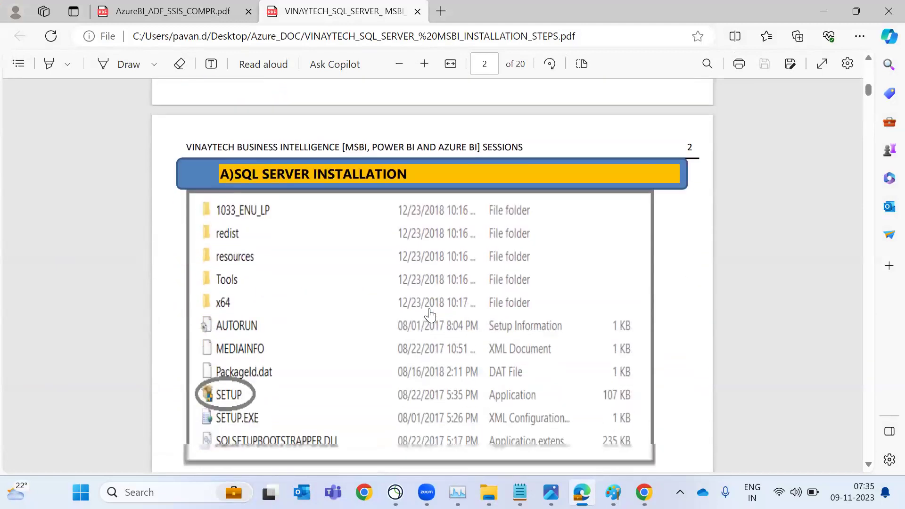
{"action": "scroll", "coordinate": [276, 313], "scroll_direction": "down", "scroll_amount": 2}
{"action": "scroll", "coordinate": [265, 325], "scroll_direction": "down", "scroll_amount": 6}
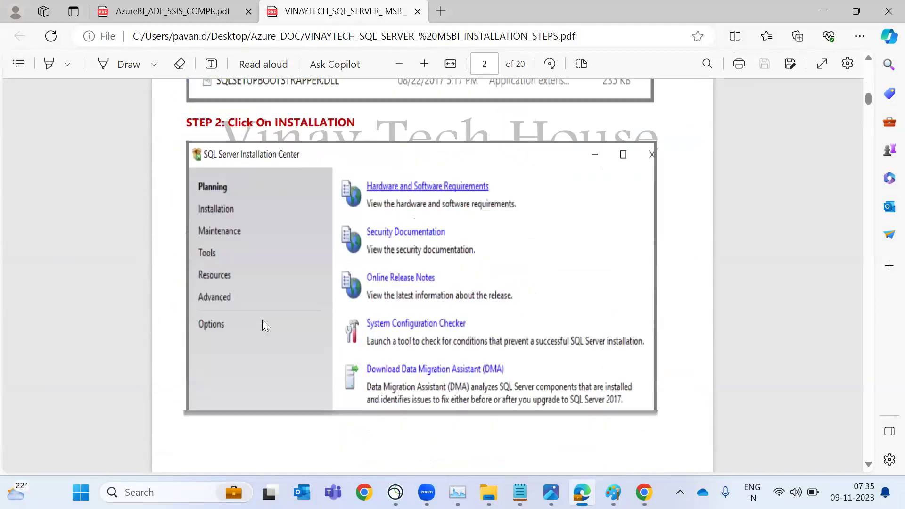
{"action": "scroll", "coordinate": [262, 319], "scroll_direction": "down", "scroll_amount": 8}
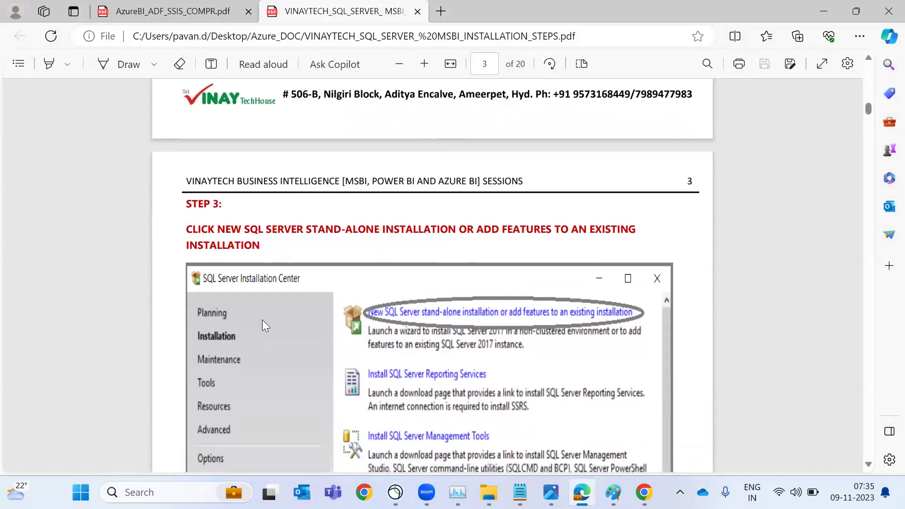
{"action": "scroll", "coordinate": [516, 292], "scroll_direction": "down", "scroll_amount": 7}
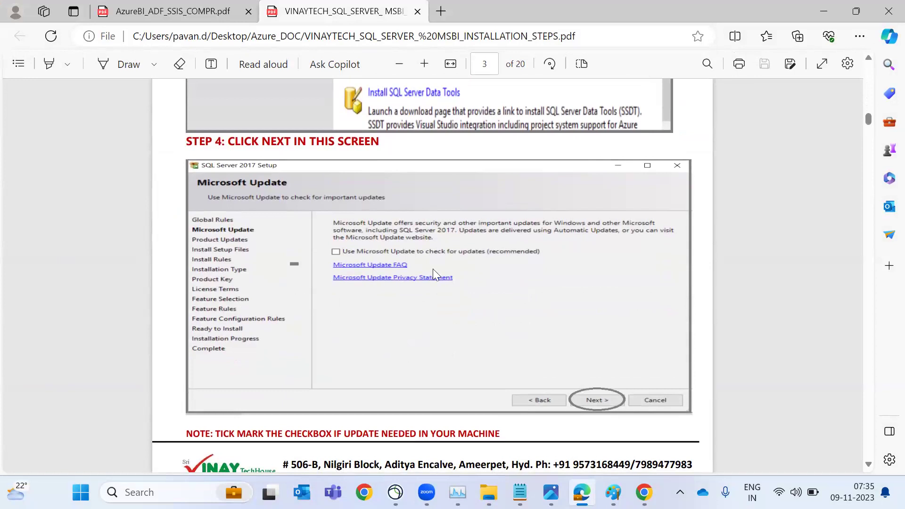
{"action": "scroll", "coordinate": [396, 329], "scroll_direction": "down", "scroll_amount": 8}
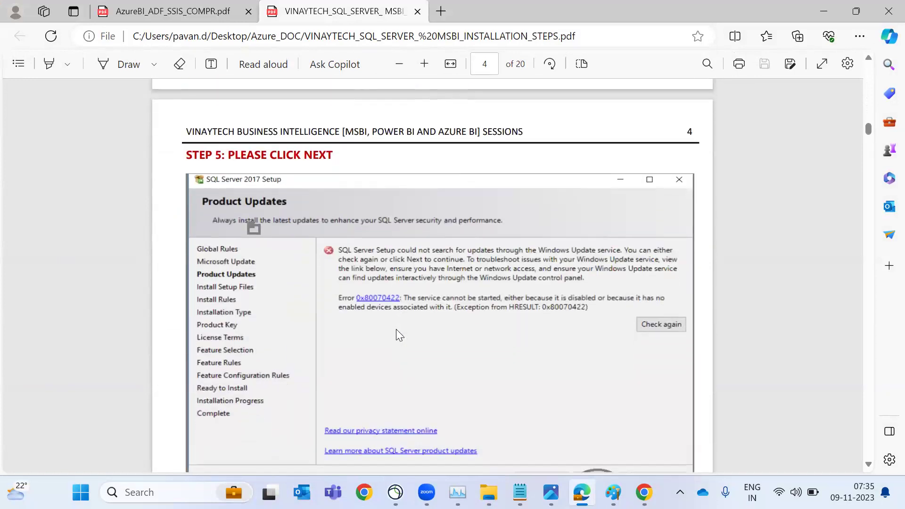
{"action": "scroll", "coordinate": [449, 296], "scroll_direction": "down", "scroll_amount": 7}
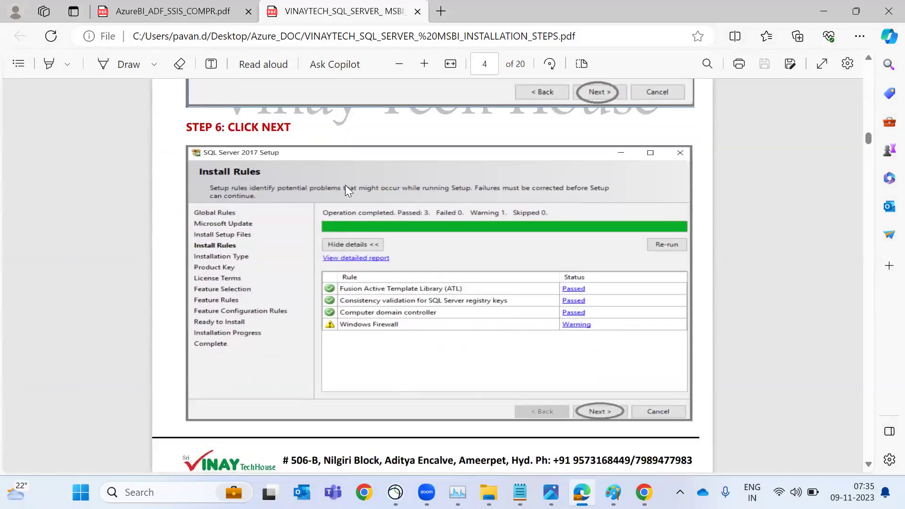
{"action": "scroll", "coordinate": [384, 418], "scroll_direction": "down", "scroll_amount": 9}
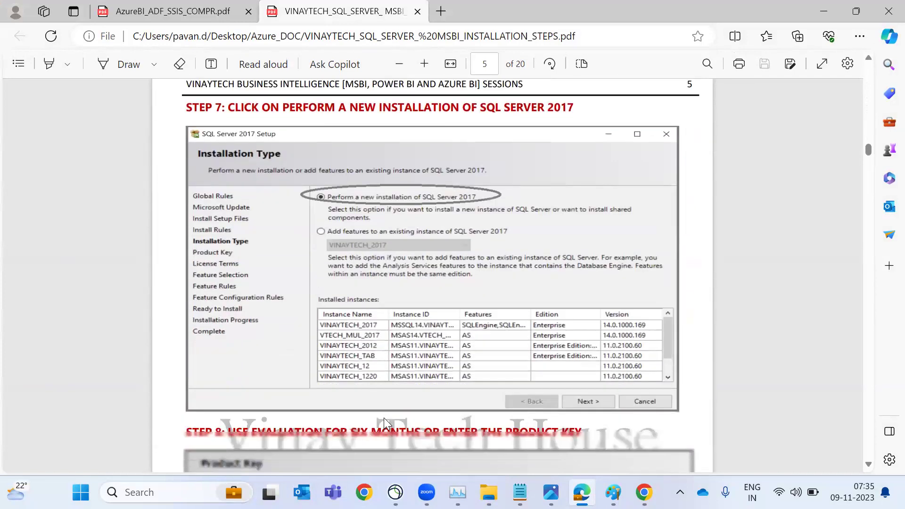
{"action": "scroll", "coordinate": [384, 418], "scroll_direction": "down", "scroll_amount": 6}
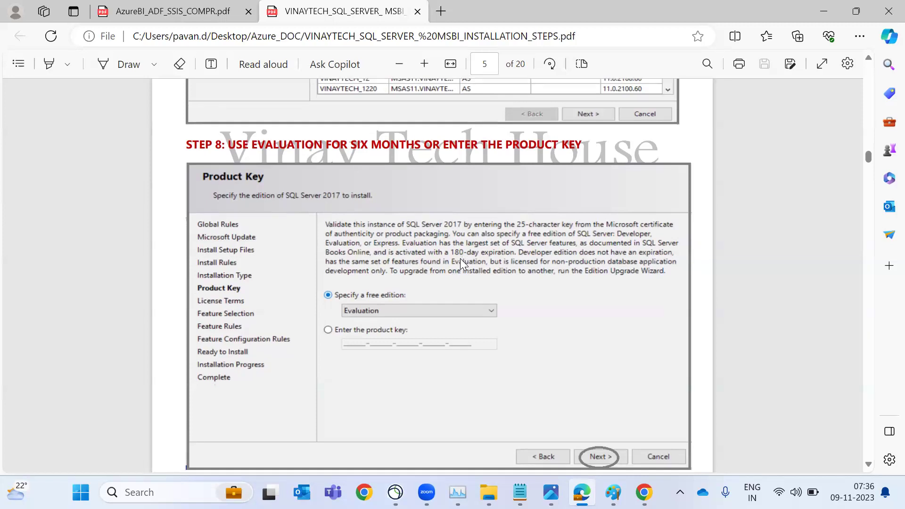
{"action": "scroll", "coordinate": [460, 258], "scroll_direction": "down", "scroll_amount": 7}
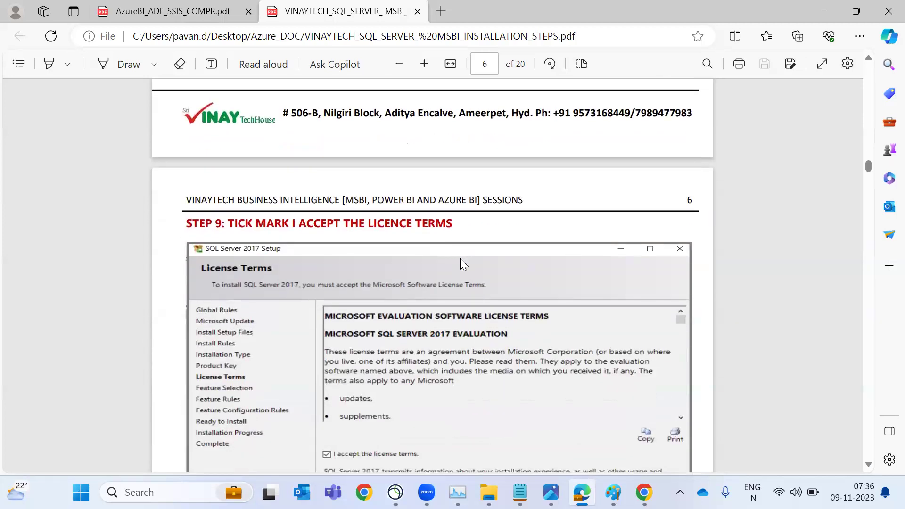
{"action": "scroll", "coordinate": [460, 260], "scroll_direction": "down", "scroll_amount": 4}
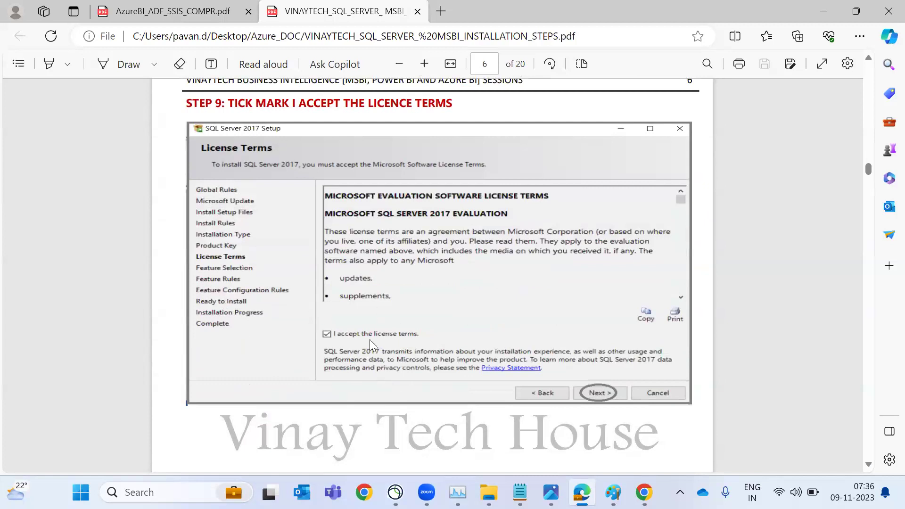
{"action": "scroll", "coordinate": [370, 339], "scroll_direction": "down", "scroll_amount": 14}
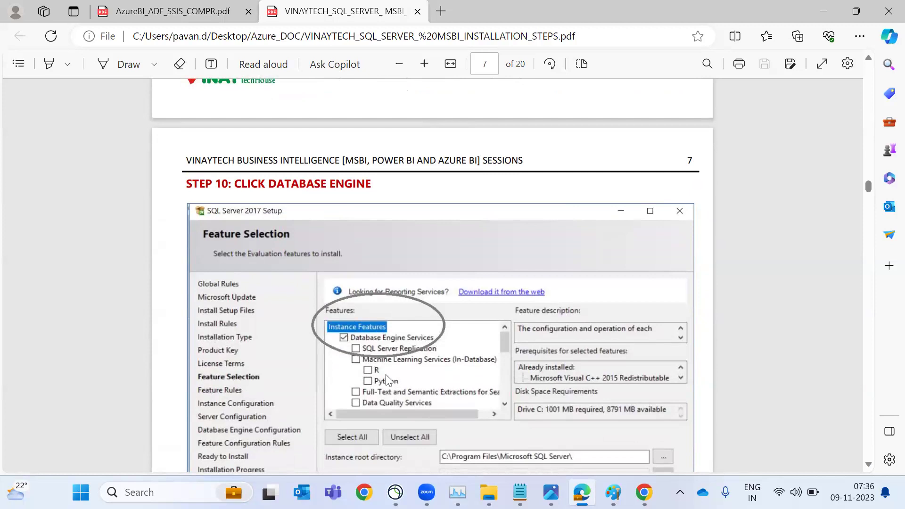
Return to the Azure portal and start creating a SQL database from SQL databases
{"action": "key", "text": "alt+Tab"}
{"action": "key", "text": "Tab"}
{"action": "key", "text": "Tab"}
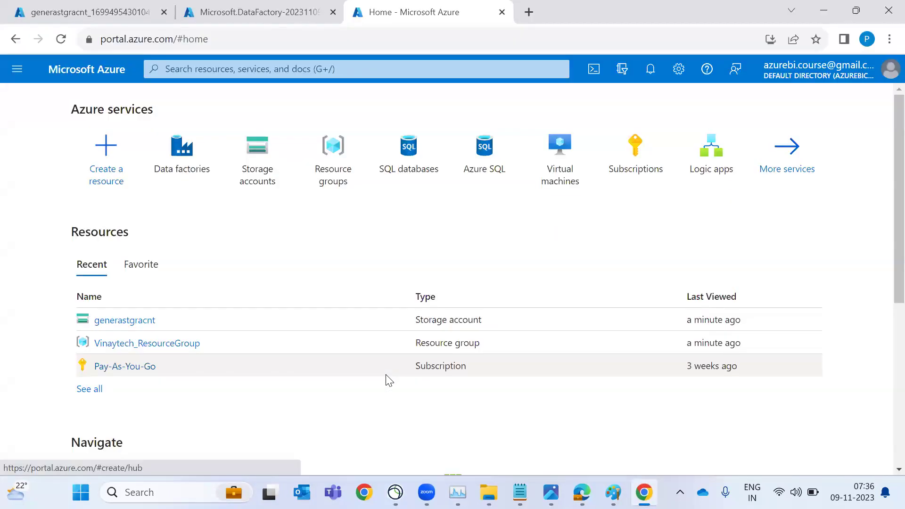
{"action": "left_click", "coordinate": [401, 161]}
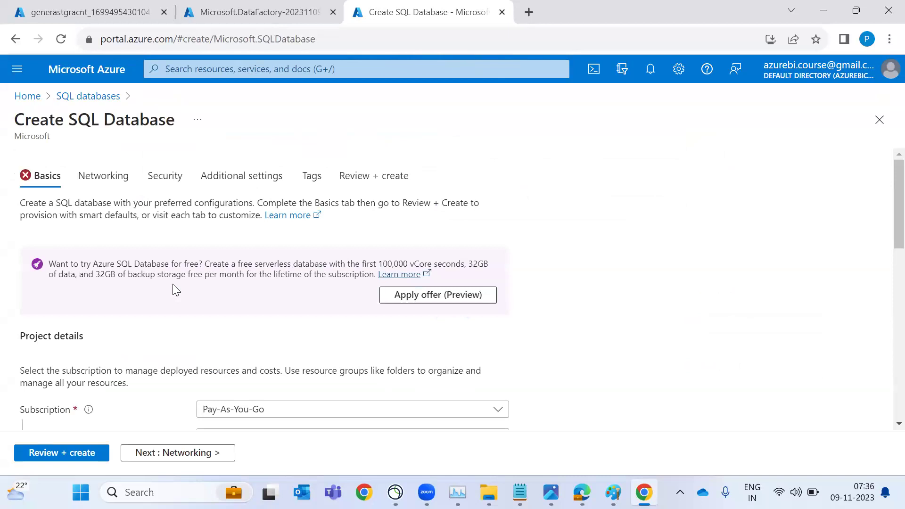
Choose Vinaytech_ResourceGroup and enter azuresqldb as the database name
{"action": "scroll", "coordinate": [173, 289], "scroll_direction": "down", "scroll_amount": 2}
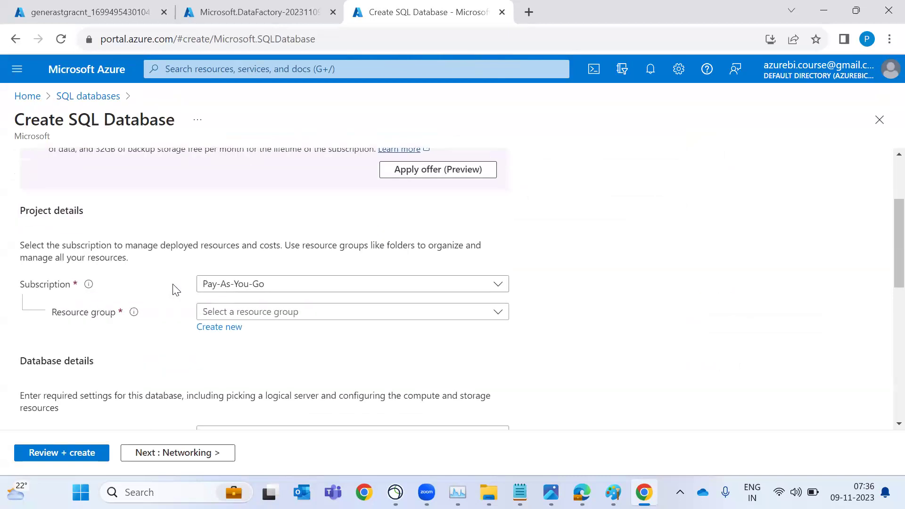
{"action": "left_click", "coordinate": [246, 319]}
{"action": "left_click", "coordinate": [245, 367]}
{"action": "scroll", "coordinate": [245, 367], "scroll_direction": "down", "scroll_amount": 1}
{"action": "scroll", "coordinate": [244, 358], "scroll_direction": "down", "scroll_amount": 1}
{"action": "left_click", "coordinate": [246, 325]}
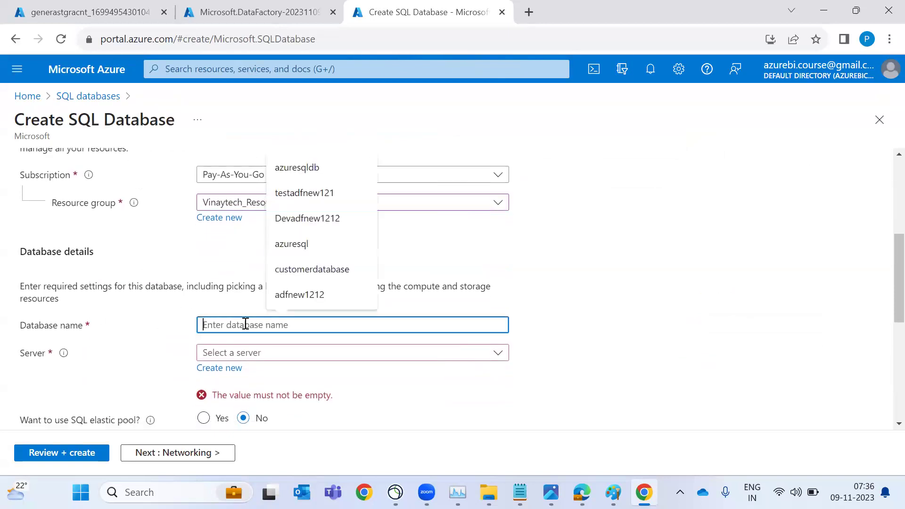
{"action": "type", "text": "azu"}
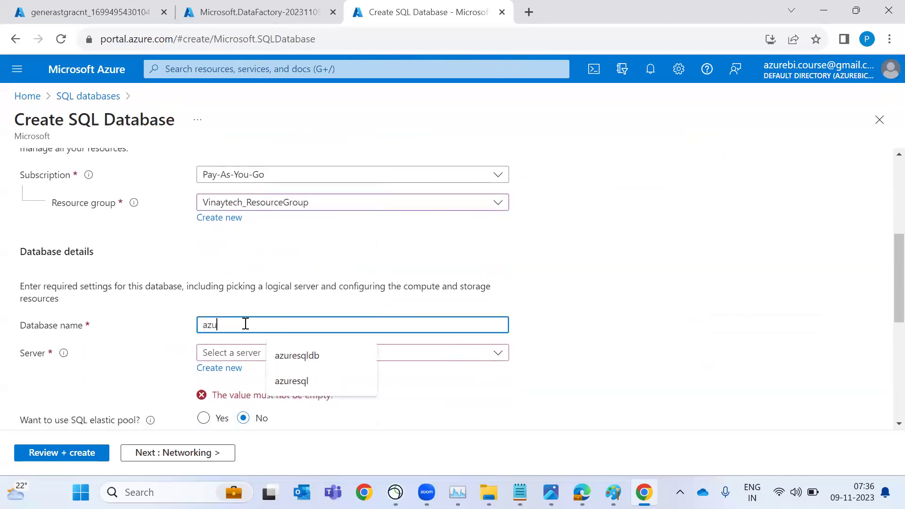
{"action": "type", "text": "resqldb"}
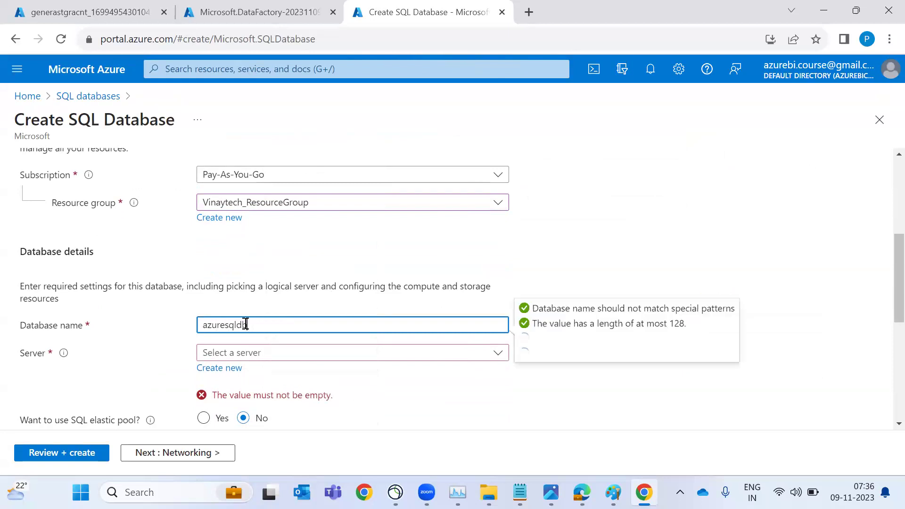
Search the Start menu for sql to launch SQL Server Management Studio
{"action": "key", "text": "super"}
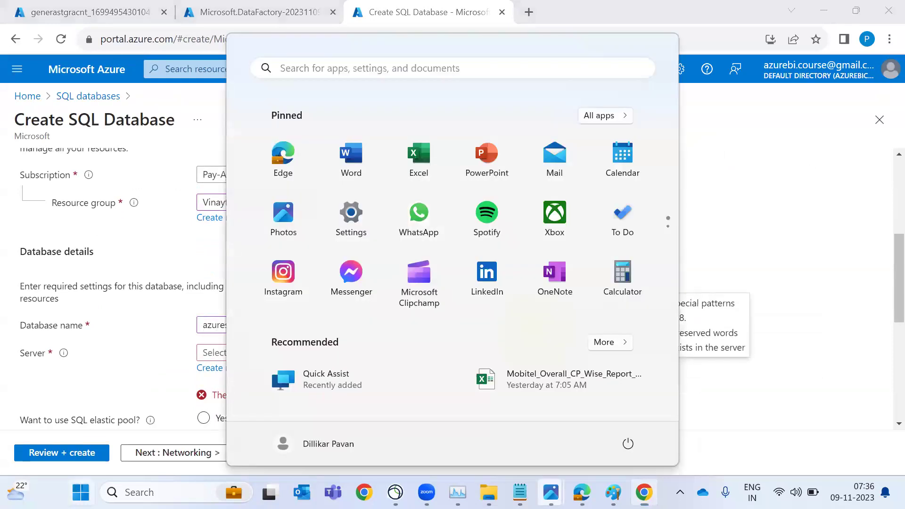
{"action": "type", "text": "ql"}
{"action": "key", "text": "BackSpace"}
{"action": "key", "text": "BackSpace"}
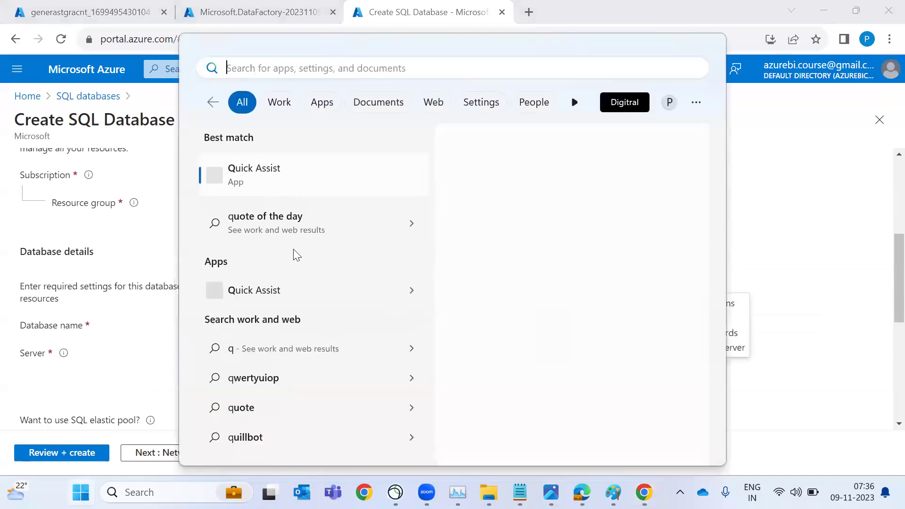
{"action": "type", "text": "sql"}
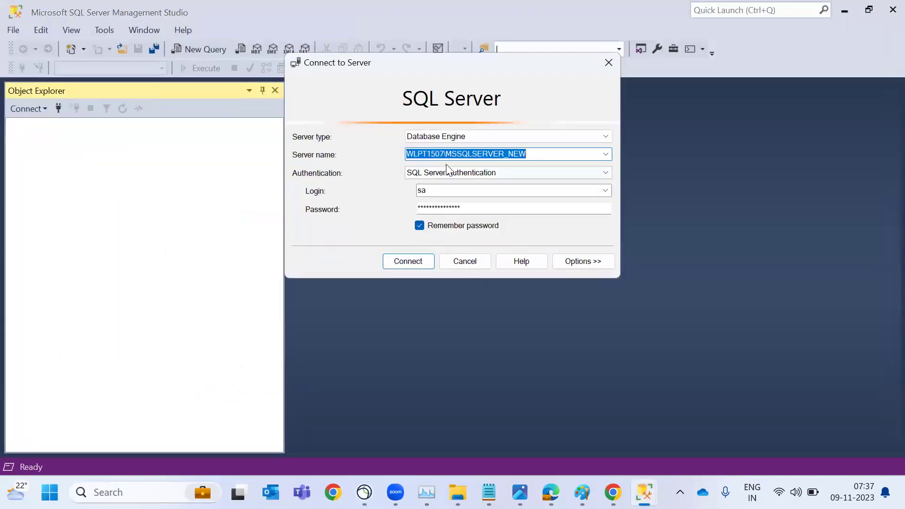
Connect to the local SQL Server, expand Databases to select AdventureWorksDW2017, then return to the browser
{"action": "left_click", "coordinate": [416, 263]}
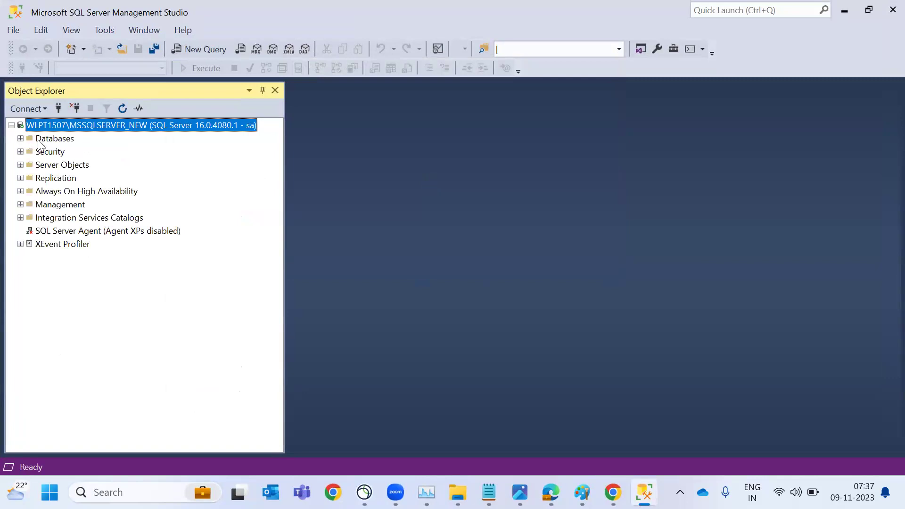
{"action": "left_click", "coordinate": [21, 139]}
{"action": "left_click", "coordinate": [69, 178]}
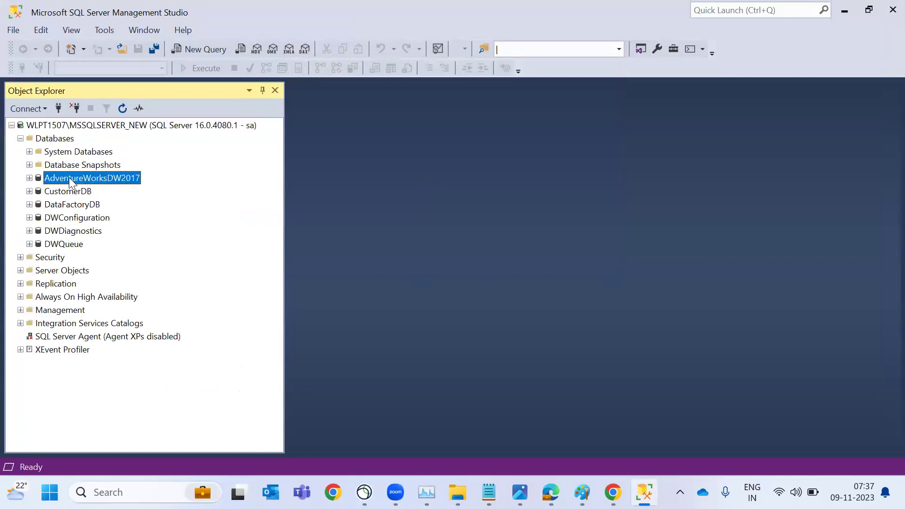
{"action": "key", "text": "alt"}
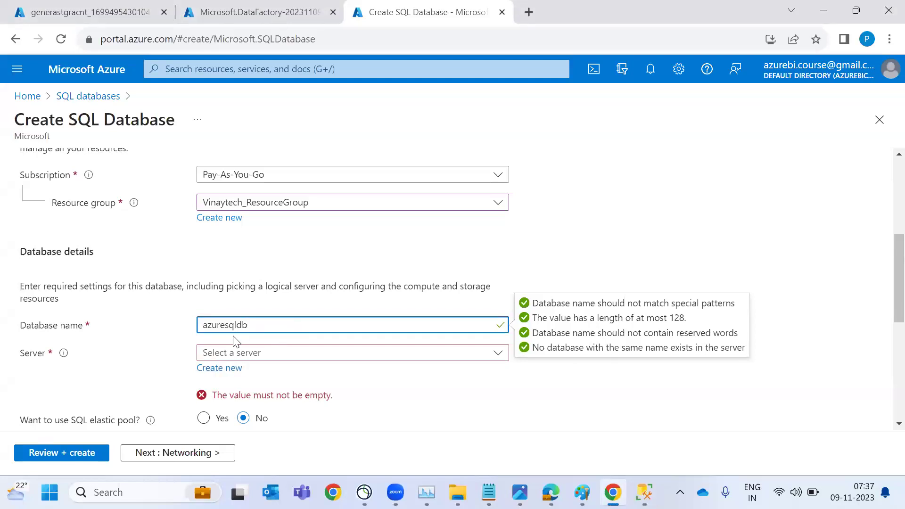
Start a new server named vinaytechsqlservernew in (US) East US and copy the name
{"action": "left_click", "coordinate": [215, 370]}
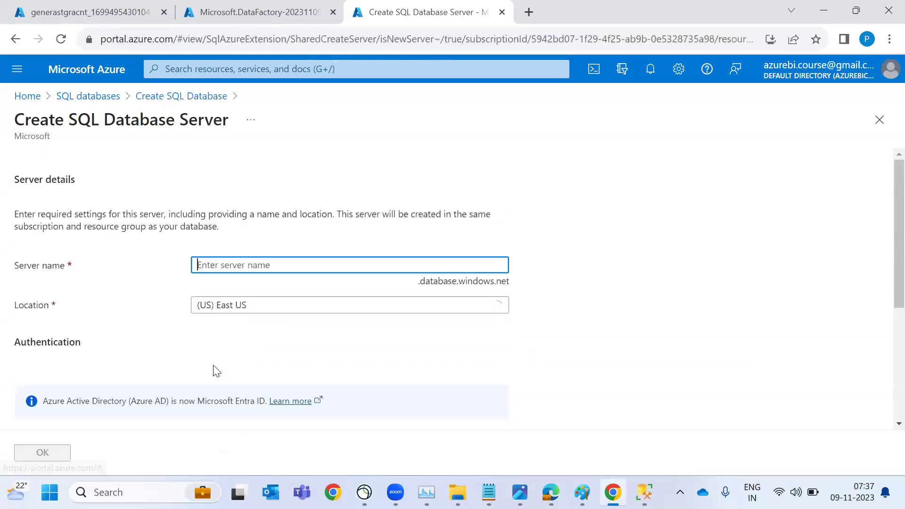
{"action": "type", "text": "vinay"}
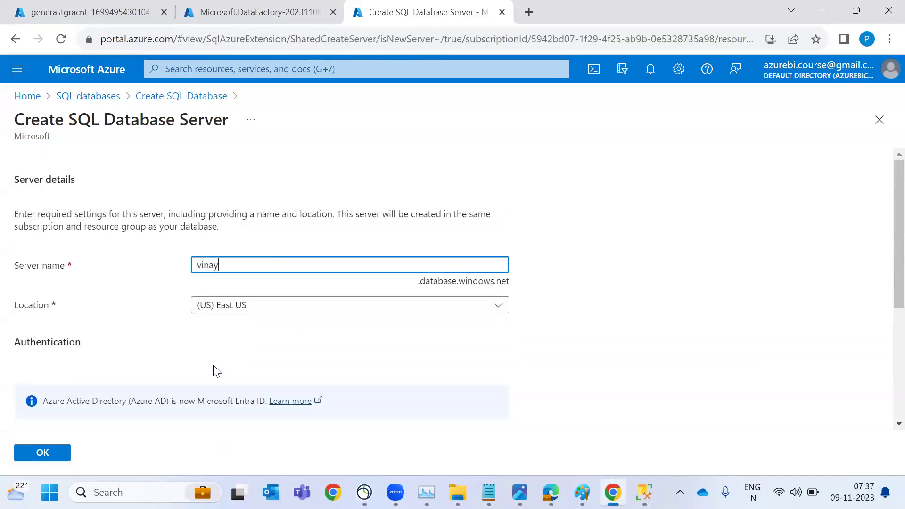
{"action": "type", "text": "techsqlservernew"}
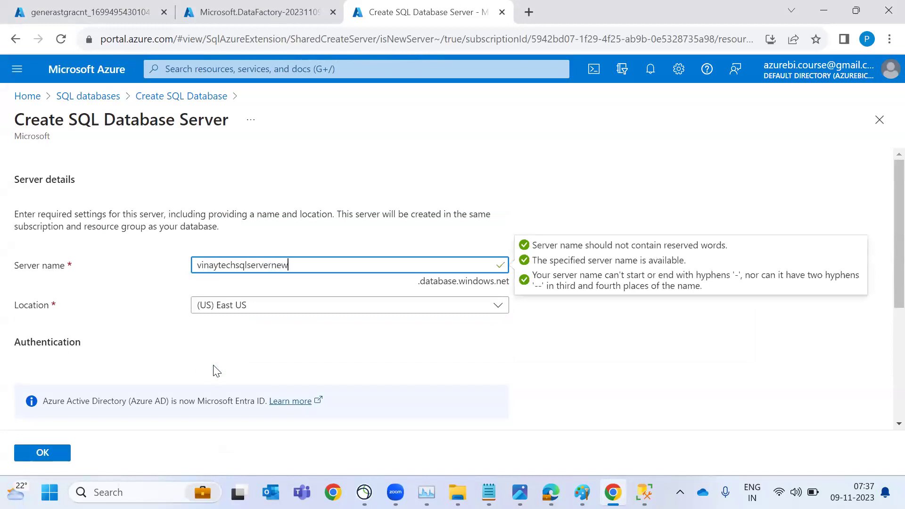
{"action": "key", "text": "ctrl+a"}
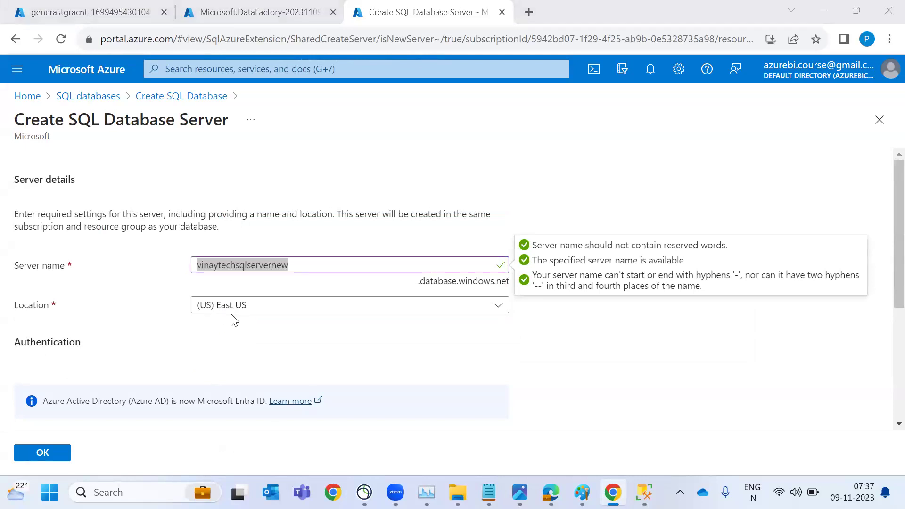
{"action": "key", "text": "alt+Tab"}
{"action": "key", "text": "alt+Tab"}
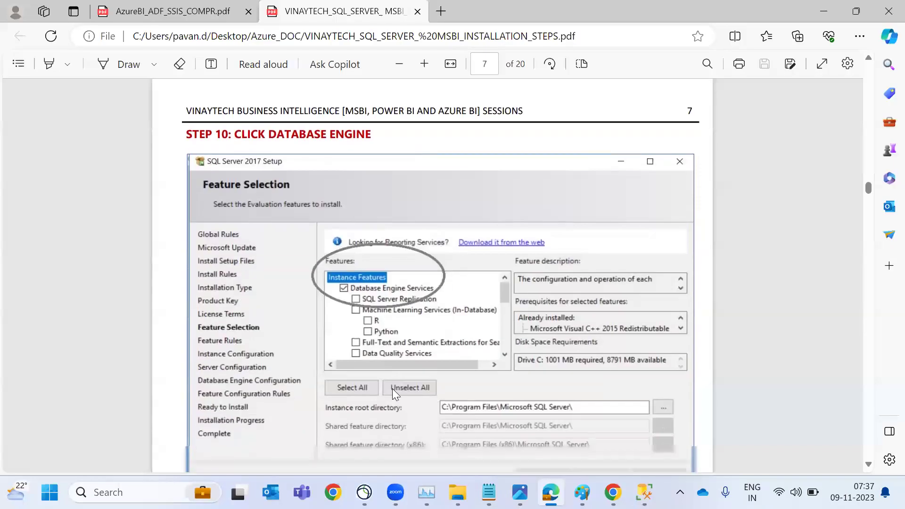
Circle the Instance root directory fields on PDF page 7 in red and add an arrow
{"action": "mouse_move", "coordinate": [453, 380]}
{"action": "left_mouse_down"}
{"action": "mouse_move", "coordinate": [460, 452]}
{"action": "mouse_move", "coordinate": [568, 445]}
{"action": "mouse_move", "coordinate": [431, 392]}
{"action": "left_mouse_up"}
{"action": "mouse_move", "coordinate": [722, 385]}
{"action": "left_mouse_down"}
{"action": "mouse_move", "coordinate": [627, 396]}
{"action": "mouse_move", "coordinate": [558, 393]}
{"action": "mouse_move", "coordinate": [632, 430]}
{"action": "left_mouse_up"}
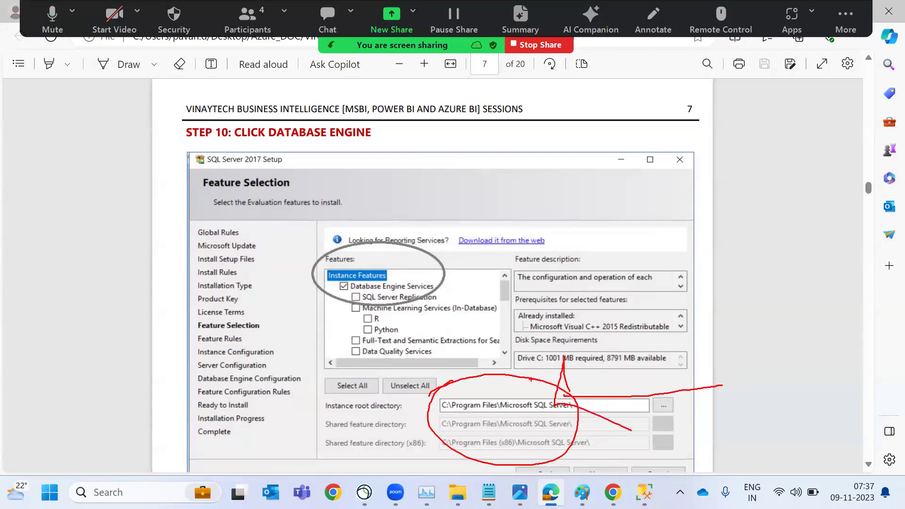
Back in the Azure new server form, choose Use SQL authentication
{"action": "key", "text": "alt+Tab"}
{"action": "key", "text": "Escape"}
{"action": "key", "text": "alt+Tab"}
{"action": "scroll", "coordinate": [295, 370], "scroll_direction": "down", "scroll_amount": 2}
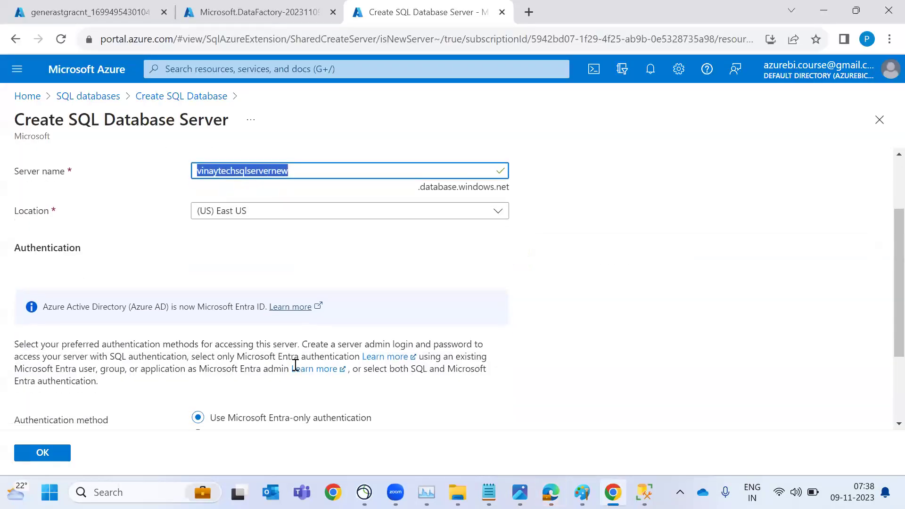
{"action": "scroll", "coordinate": [295, 370], "scroll_direction": "down", "scroll_amount": 2}
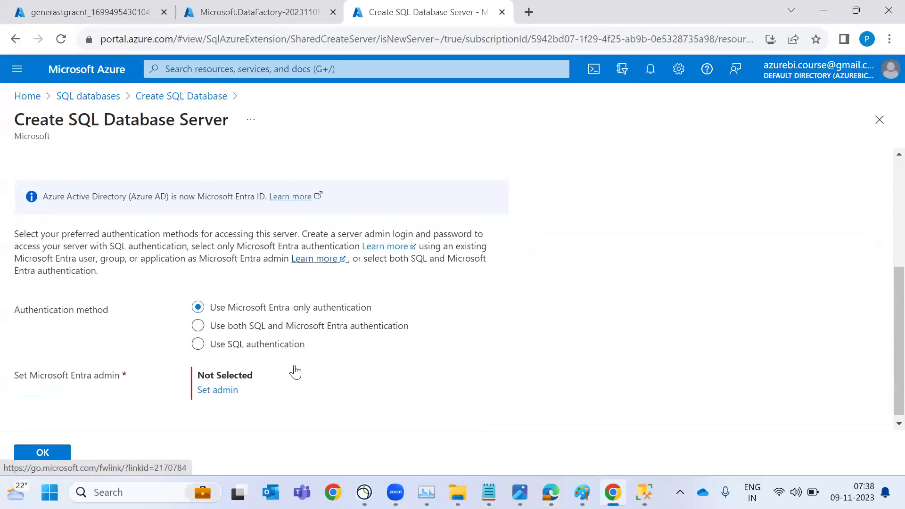
{"action": "left_click", "coordinate": [278, 344]}
Enter vinaytechsqlservernew as admin login, set and confirm the password, and save the server
{"action": "scroll", "coordinate": [278, 342], "scroll_direction": "down", "scroll_amount": 1}
{"action": "left_click", "coordinate": [281, 342]}
{"action": "type", "text": "vinaytechsqlservernew"}
{"action": "key", "text": "Tab"}
{"action": "type", "text": "••"}
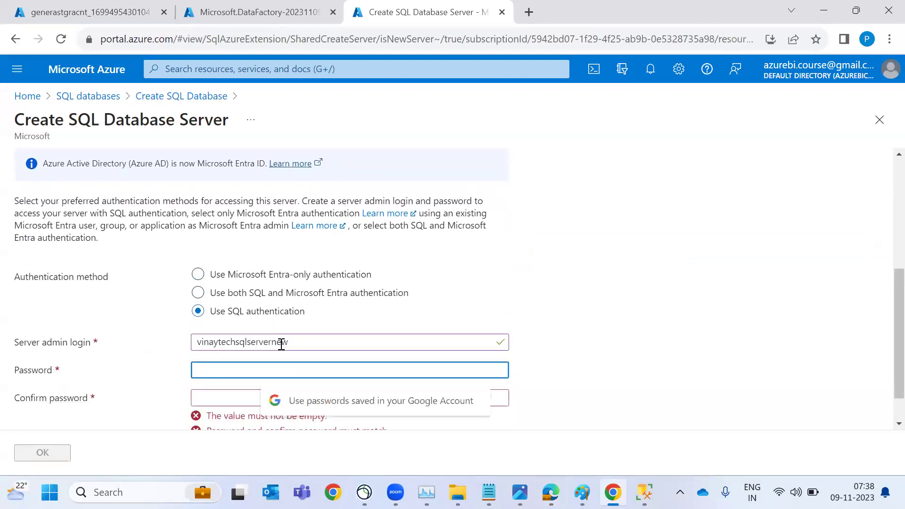
{"action": "type", "text": "•••••••"}
{"action": "key", "text": "Tab"}
{"action": "type", "text": "••"}
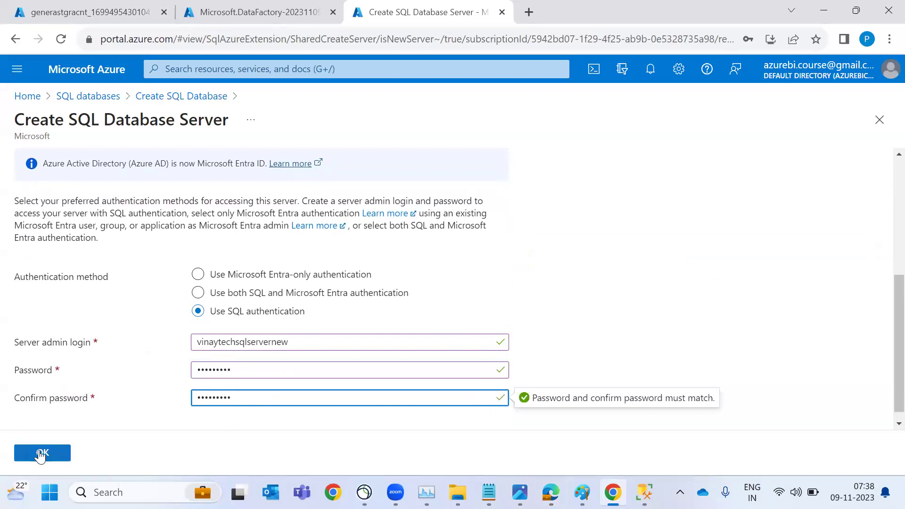
{"action": "left_click", "coordinate": [39, 454]}
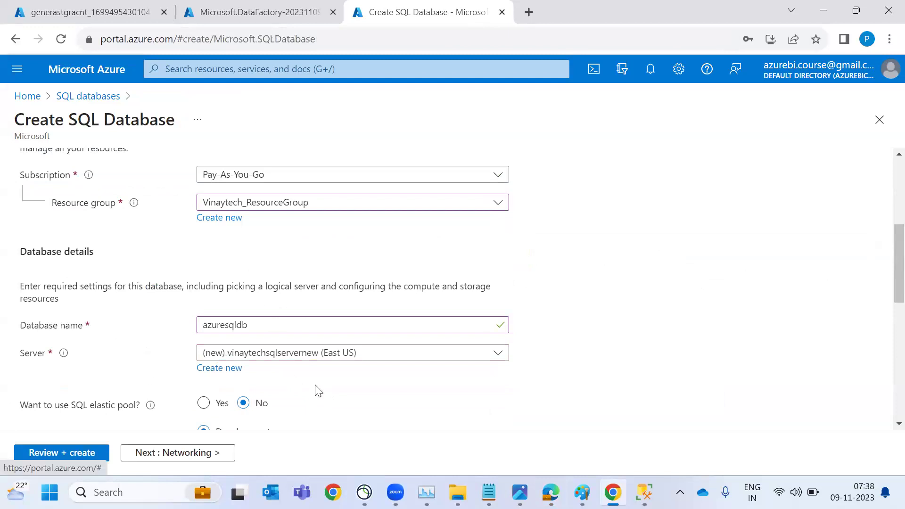
Choose locally-redundant backup storage for the database
{"action": "scroll", "coordinate": [316, 391], "scroll_direction": "down", "scroll_amount": 5}
{"action": "scroll", "coordinate": [319, 391], "scroll_direction": "down", "scroll_amount": 4}
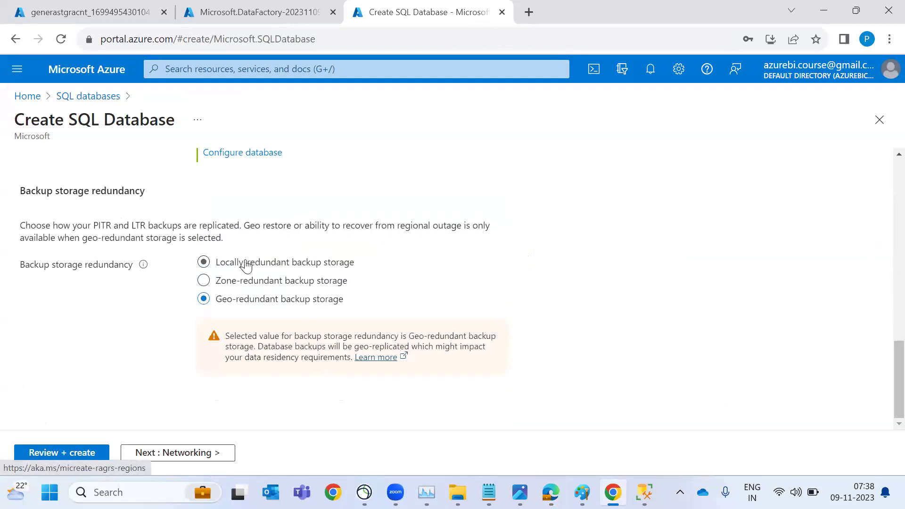
{"action": "left_click", "coordinate": [246, 263]}
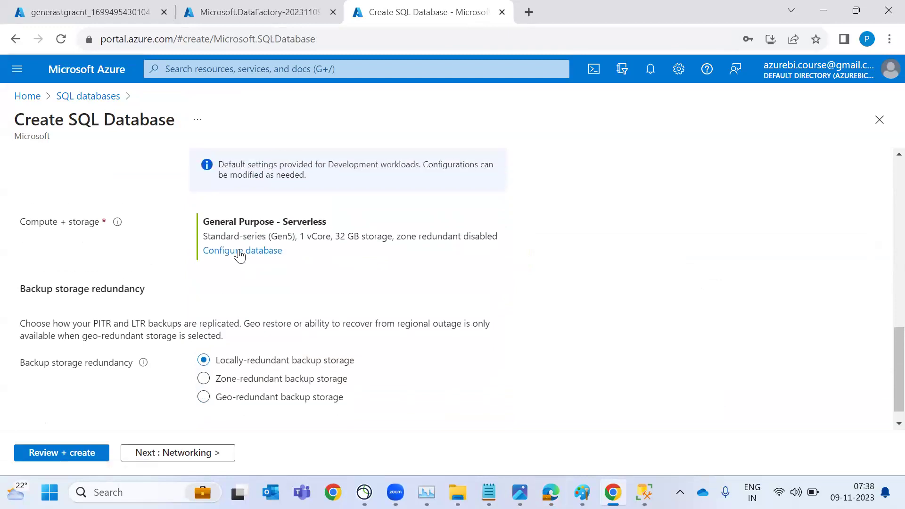
Compare the Standard tier at 20, 50 and 200 GB and Premium at 100 GB
{"action": "left_click", "coordinate": [240, 256]}
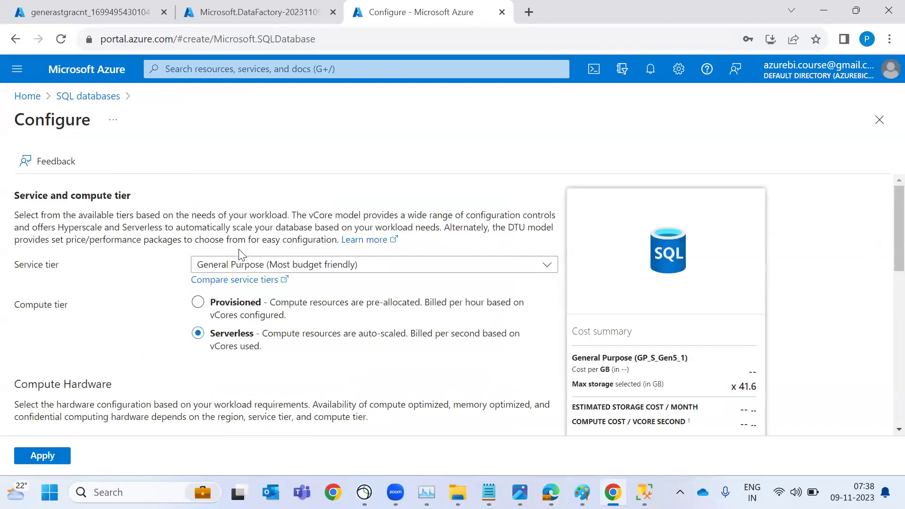
{"action": "left_click", "coordinate": [250, 265]}
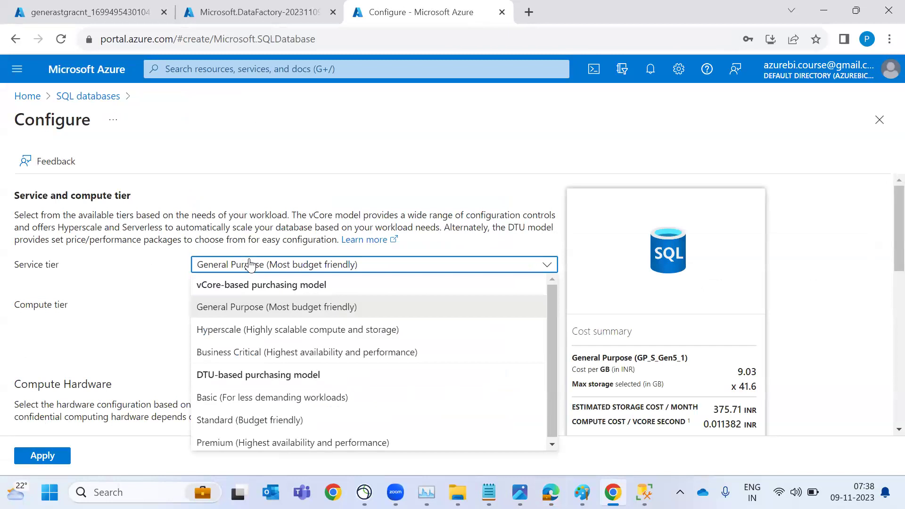
{"action": "left_click", "coordinate": [241, 424]}
{"action": "left_click", "coordinate": [228, 380]}
{"action": "left_click", "coordinate": [339, 382]}
{"action": "left_click", "coordinate": [441, 382]}
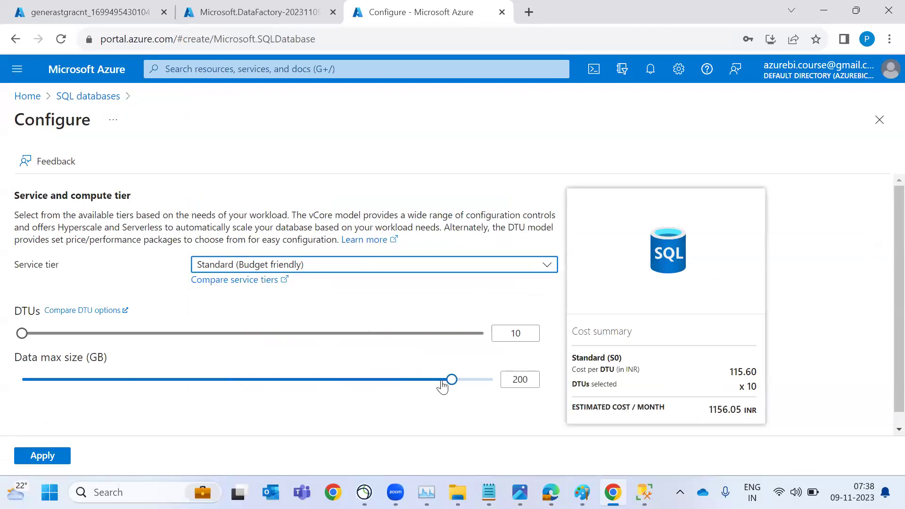
{"action": "left_click", "coordinate": [413, 278]}
{"action": "left_click", "coordinate": [411, 444]}
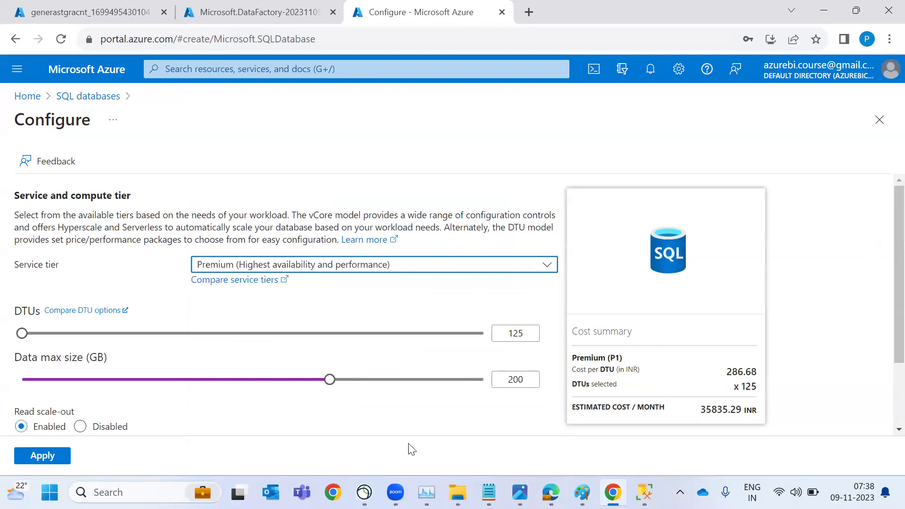
{"action": "left_click", "coordinate": [276, 380]}
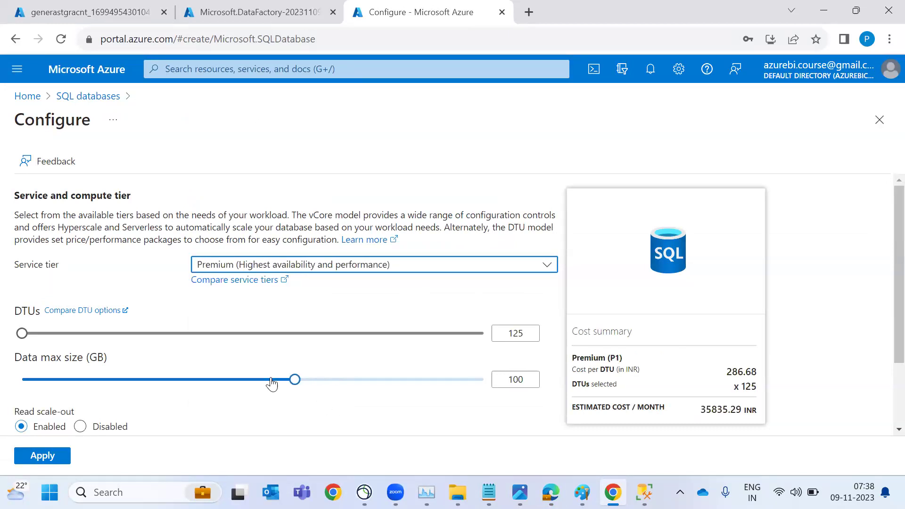
Settle on the Basic tier with 1 GB max data size and apply it
{"action": "left_click", "coordinate": [374, 266]}
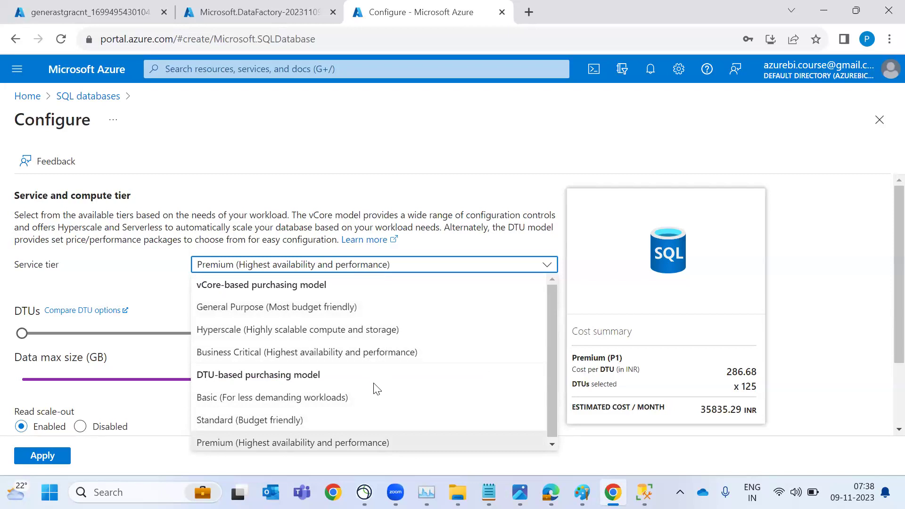
{"action": "left_click", "coordinate": [376, 399]}
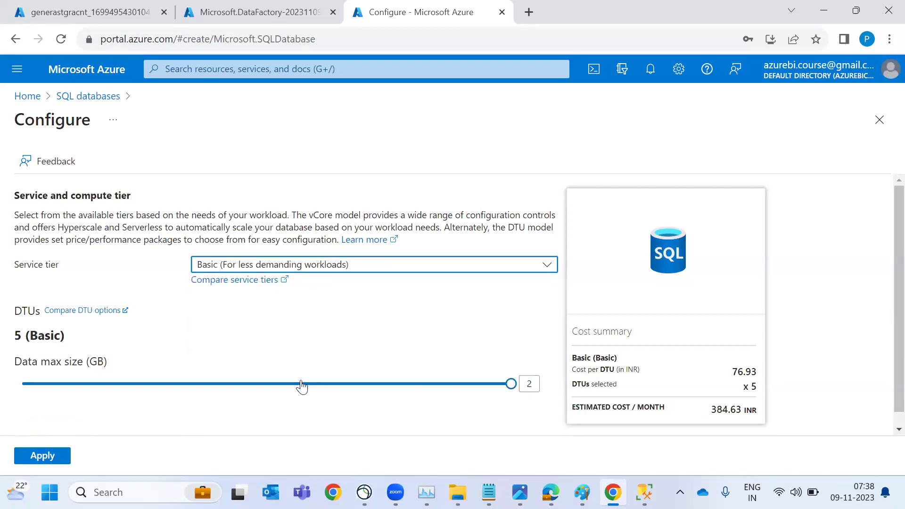
{"action": "left_click", "coordinate": [287, 385]}
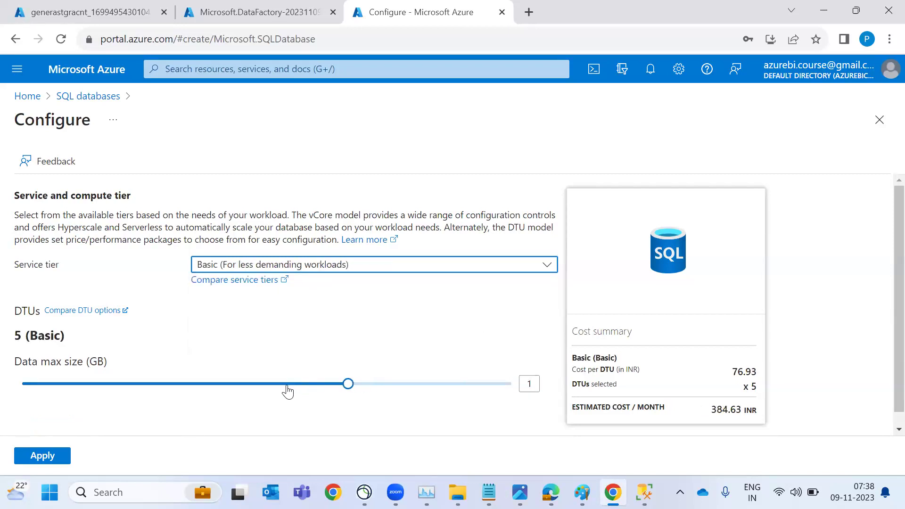
{"action": "double_click", "coordinate": [658, 407]}
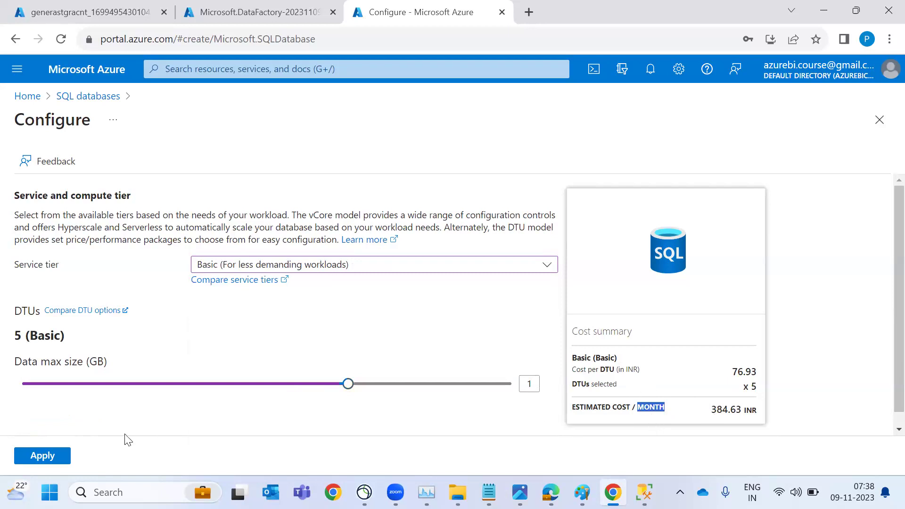
{"action": "left_click", "coordinate": [42, 457]}
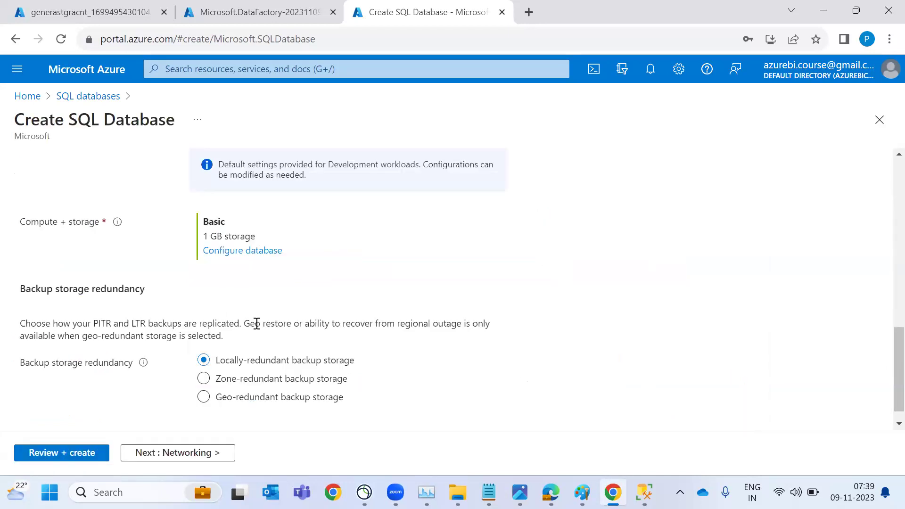
Highlight the 384.63 INR estimated monthly cost in the Cost summary
{"action": "scroll", "coordinate": [257, 324], "scroll_direction": "up", "scroll_amount": 9}
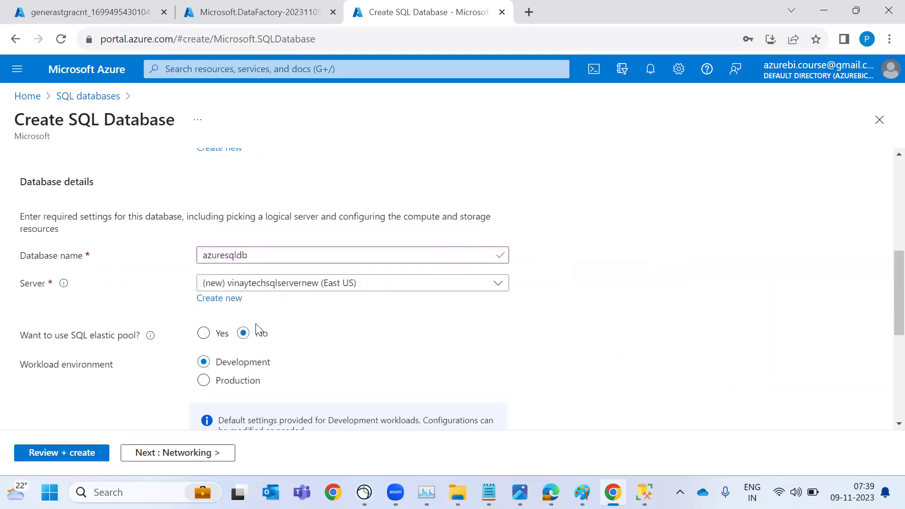
{"action": "scroll", "coordinate": [260, 330], "scroll_direction": "up", "scroll_amount": 3}
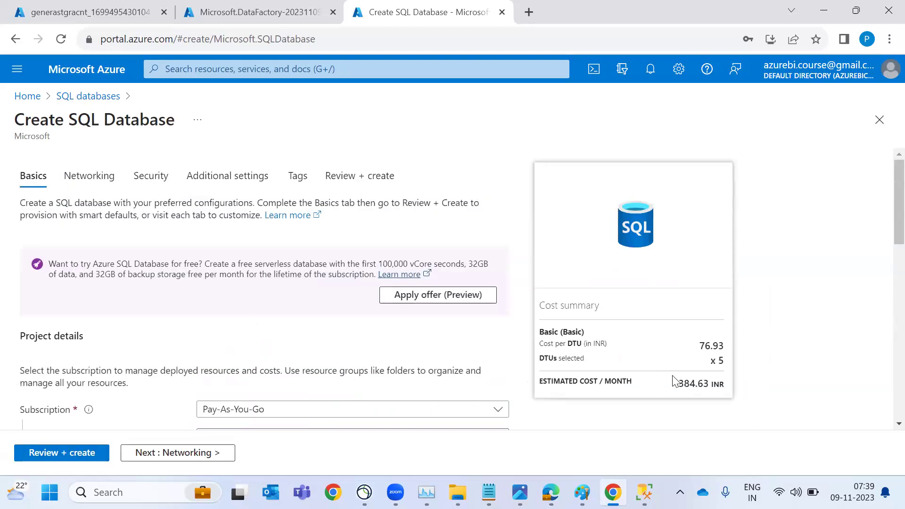
{"action": "double_click", "coordinate": [686, 385]}
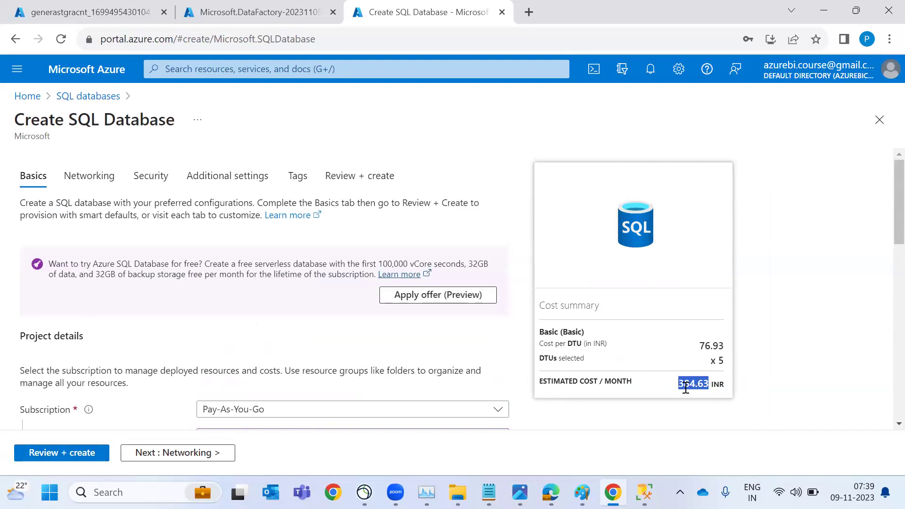
{"action": "left_click", "coordinate": [616, 388]}
{"action": "triple_click", "coordinate": [690, 388]}
Review and create the azuresqldb database to start its deployment
{"action": "scroll", "coordinate": [690, 388], "scroll_direction": "down", "scroll_amount": 15}
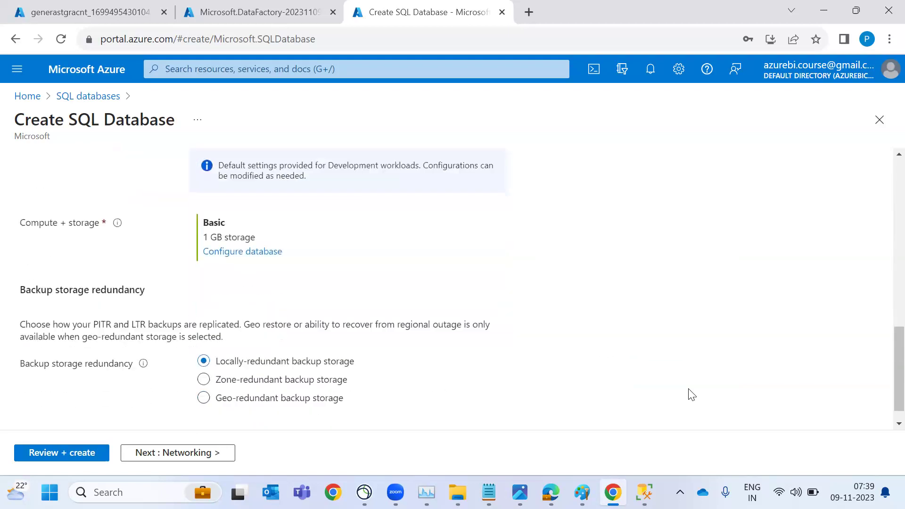
{"action": "scroll", "coordinate": [691, 394], "scroll_direction": "down", "scroll_amount": 1}
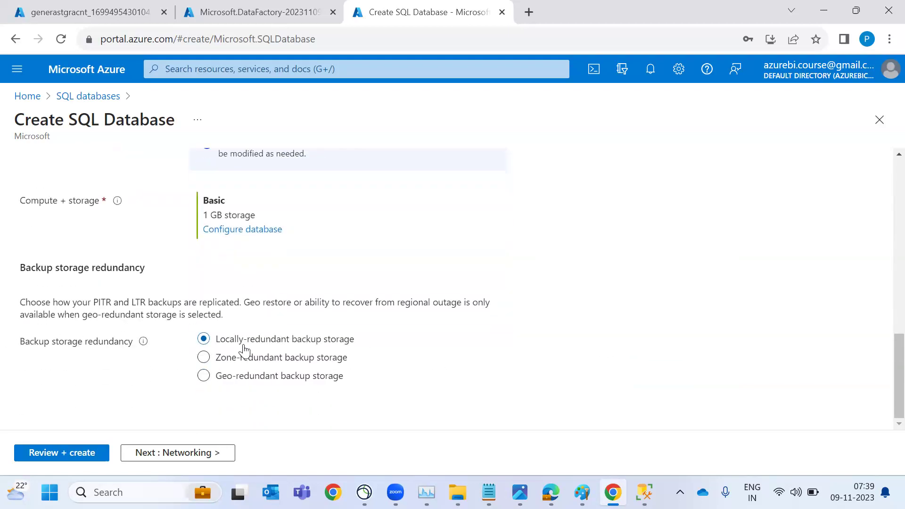
{"action": "left_click", "coordinate": [73, 455]}
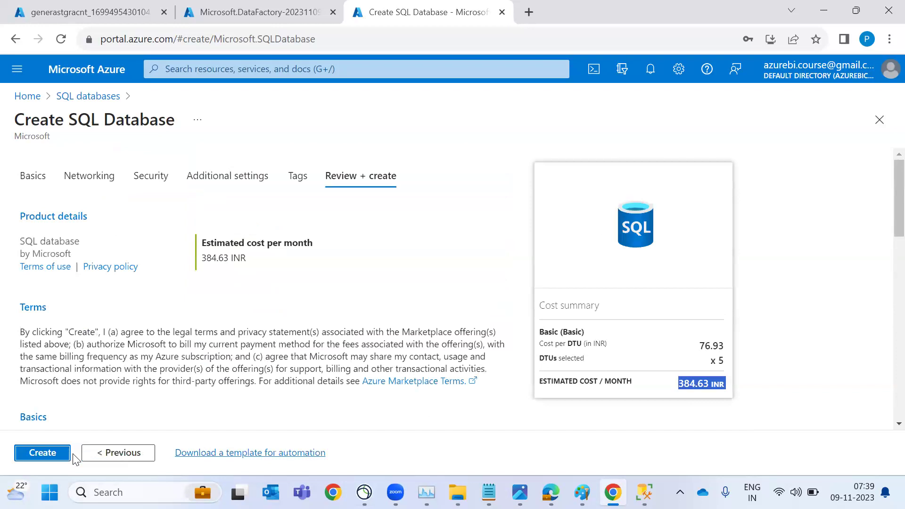
{"action": "left_click", "coordinate": [57, 454]}
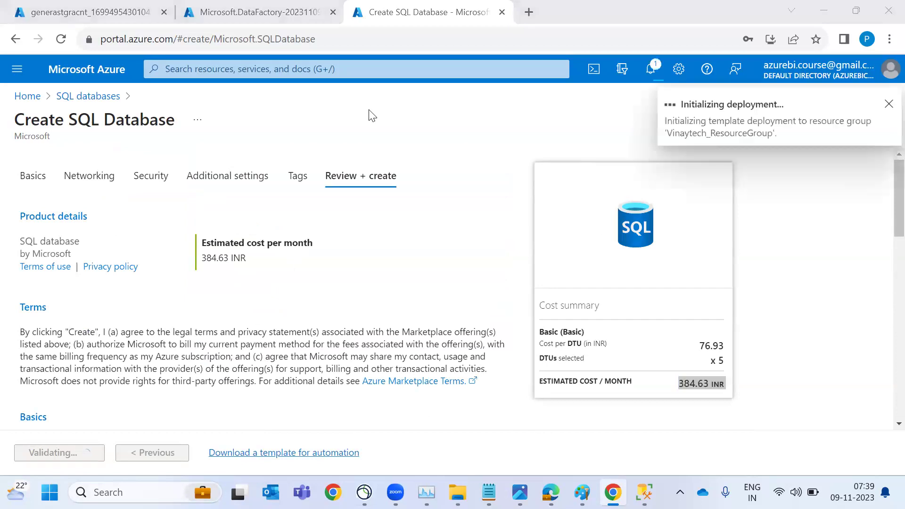
{"action": "key", "text": "alt+Tab"}
{"action": "key", "text": "Escape"}
{"action": "key", "text": "alt+Tab"}
Tick the CSV source, Data Factory, Data Warehouse and Power BI stages in red
{"action": "left_click_drag", "start_coordinate": [45, 166], "coordinate": [131, 110]}
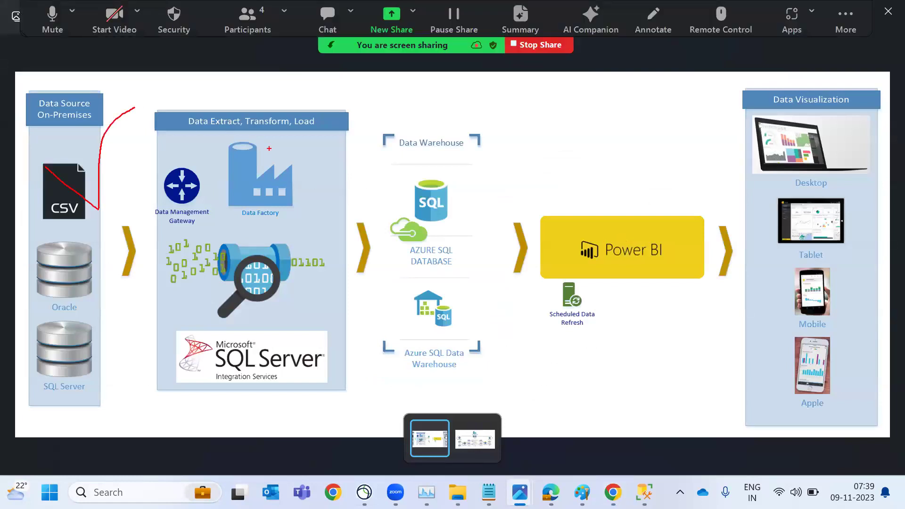
{"action": "mouse_move", "coordinate": [269, 149]}
{"action": "left_mouse_down"}
{"action": "mouse_move", "coordinate": [291, 162]}
{"action": "mouse_move", "coordinate": [335, 109]}
{"action": "left_mouse_up"}
{"action": "mouse_move", "coordinate": [413, 151]}
{"action": "left_mouse_down"}
{"action": "mouse_move", "coordinate": [464, 178]}
{"action": "mouse_move", "coordinate": [537, 119]}
{"action": "left_mouse_up"}
{"action": "mouse_move", "coordinate": [655, 217]}
{"action": "left_mouse_down"}
{"action": "mouse_move", "coordinate": [620, 197]}
{"action": "mouse_move", "coordinate": [546, 192]}
{"action": "left_mouse_up"}
{"action": "left_click_drag", "start_coordinate": [649, 270], "coordinate": [640, 314]}
Add Excel and SQL labels with lines toward Azure SQL Data Warehouse, then return to Azure
{"action": "type", "text": "Excel"}
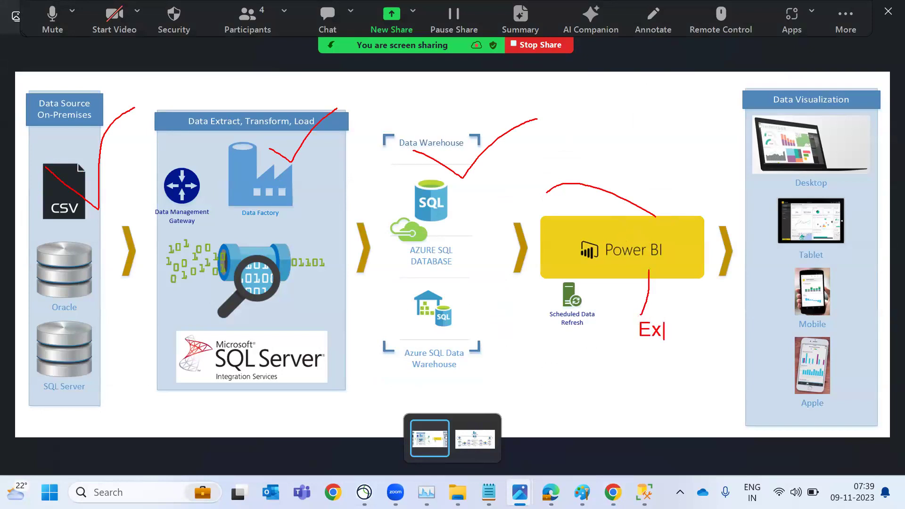
{"action": "key", "text": "Return"}
{"action": "type", "text": "SQL"}
{"action": "key", "text": "Return"}
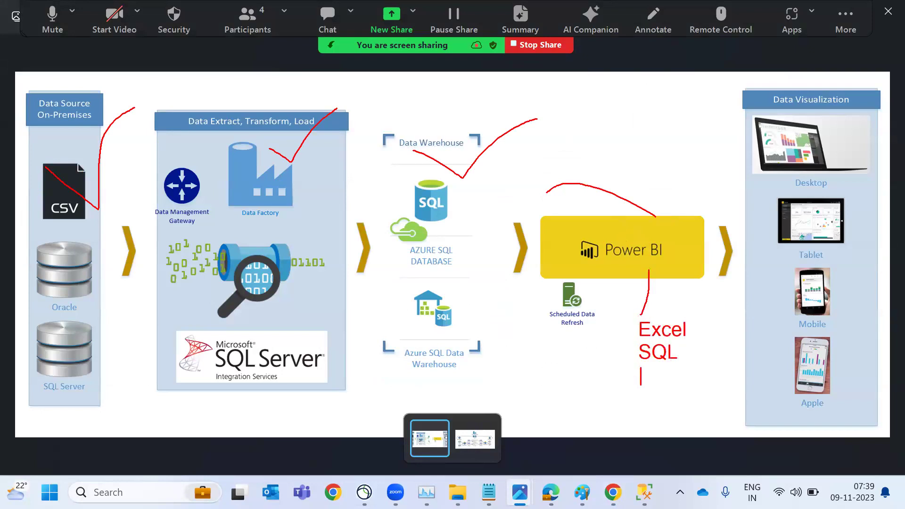
{"action": "left_click_drag", "start_coordinate": [638, 362], "coordinate": [480, 305]}
{"action": "left_click_drag", "start_coordinate": [622, 349], "coordinate": [513, 313]}
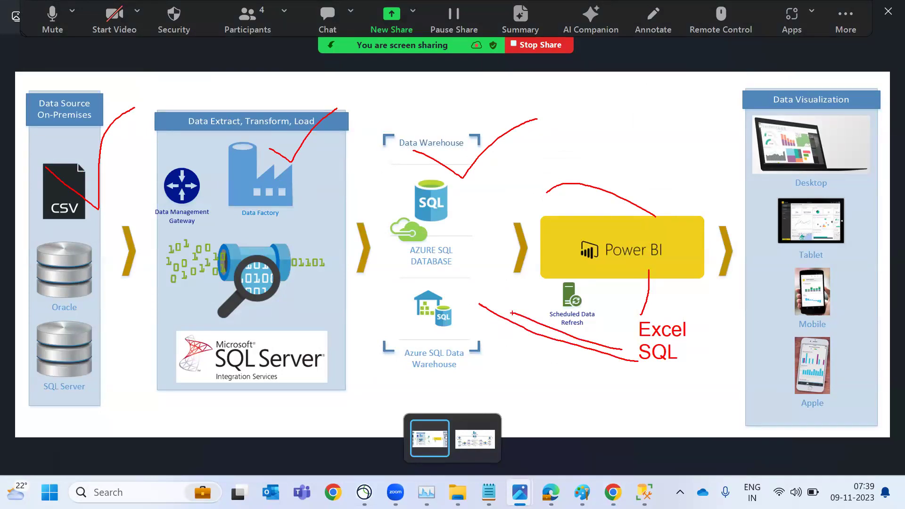
{"action": "scroll", "coordinate": [630, 225], "scroll_direction": "up", "scroll_amount": 2}
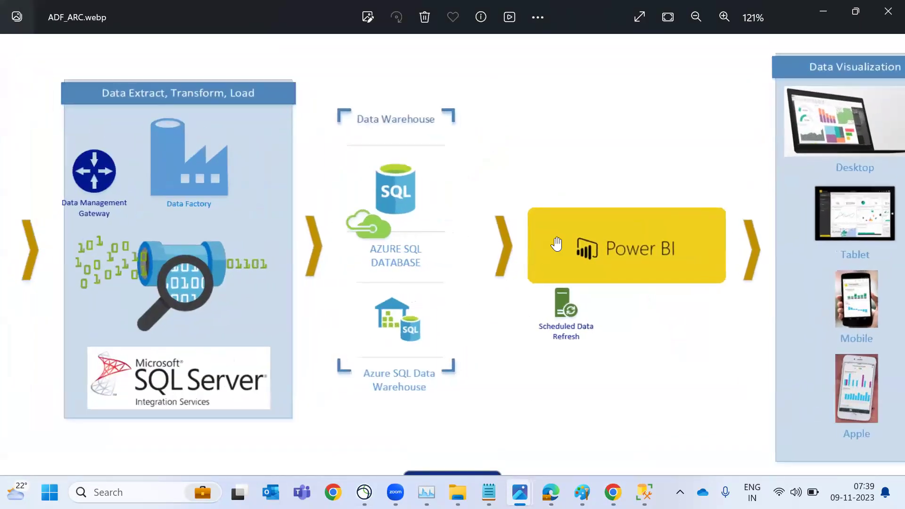
{"action": "scroll", "coordinate": [622, 226], "scroll_direction": "down", "scroll_amount": 2}
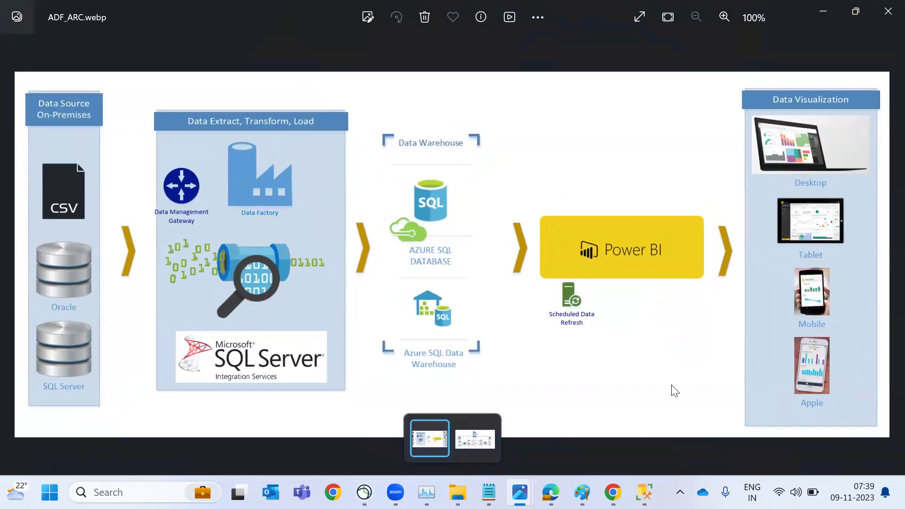
{"action": "key", "text": "alt+Tab"}
{"action": "left_click", "coordinate": [638, 104]}
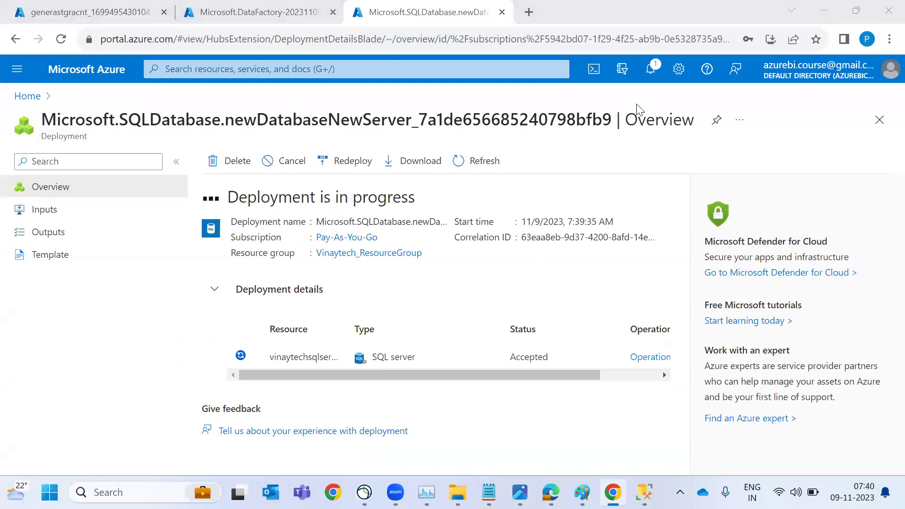
Close the storage deployment blade and open generastgracnt from Home's recent resources
{"action": "left_click", "coordinate": [112, 16]}
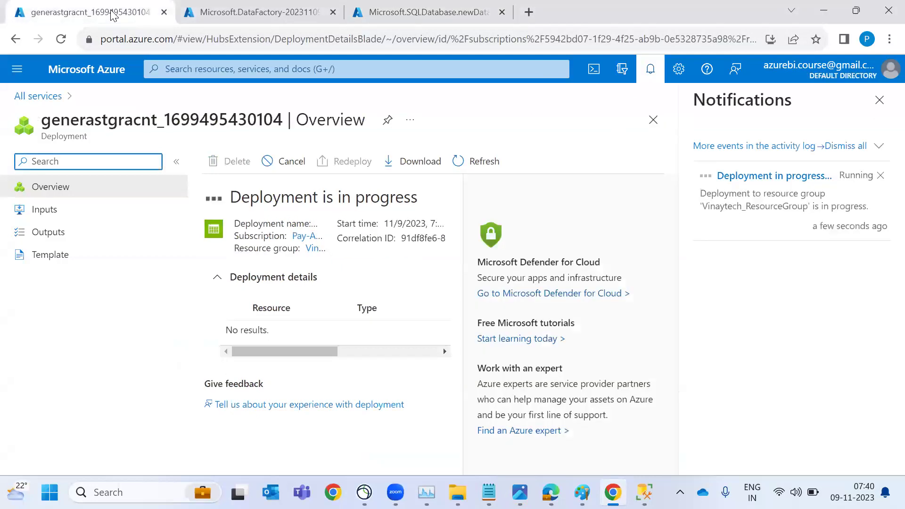
{"action": "left_click", "coordinate": [653, 123]}
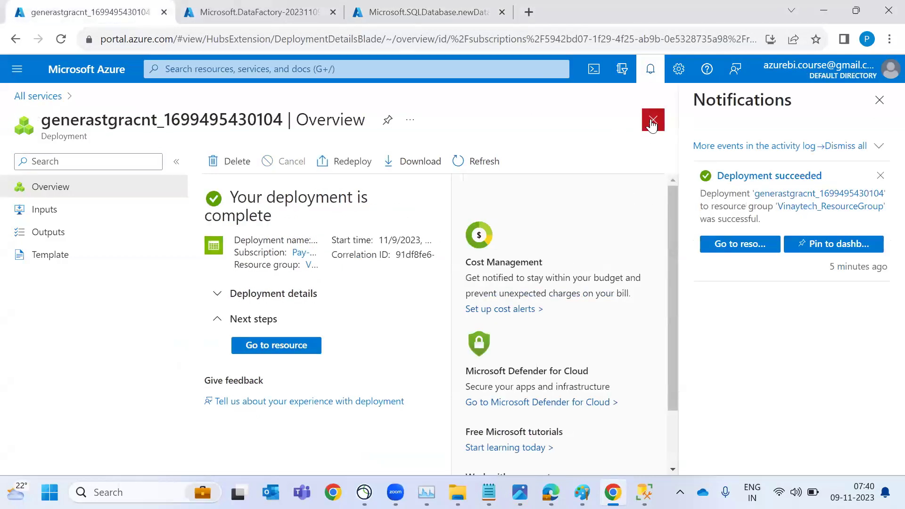
{"action": "left_click", "coordinate": [69, 76]}
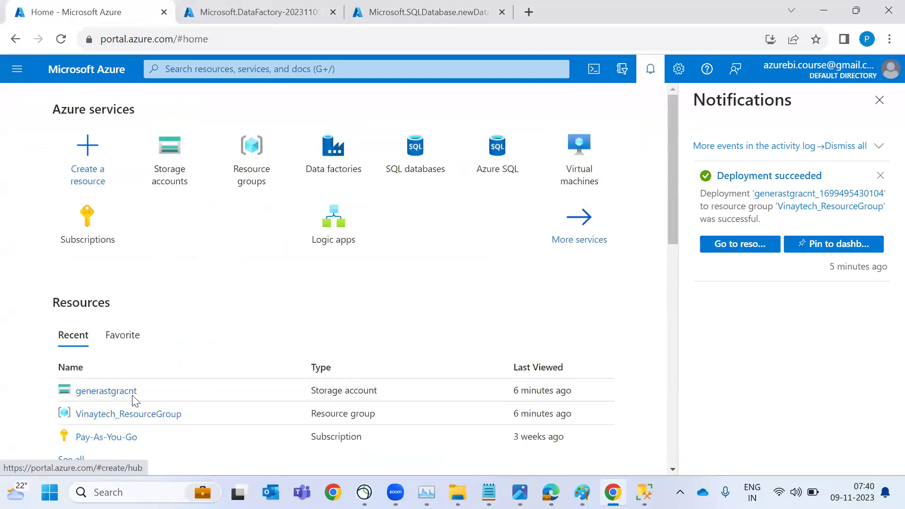
{"action": "left_click", "coordinate": [104, 395]}
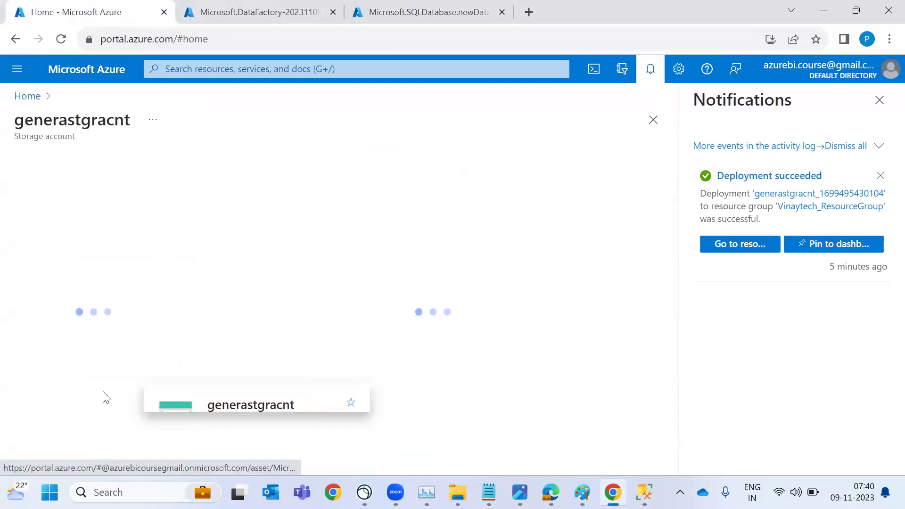
Dismiss notifications and scroll the overview to its Blob service, Security and Networking properties
{"action": "left_click", "coordinate": [880, 101]}
{"action": "right_click", "coordinate": [393, 250]}
{"action": "left_click", "coordinate": [393, 250]}
{"action": "scroll", "coordinate": [393, 251], "scroll_direction": "down", "scroll_amount": 3}
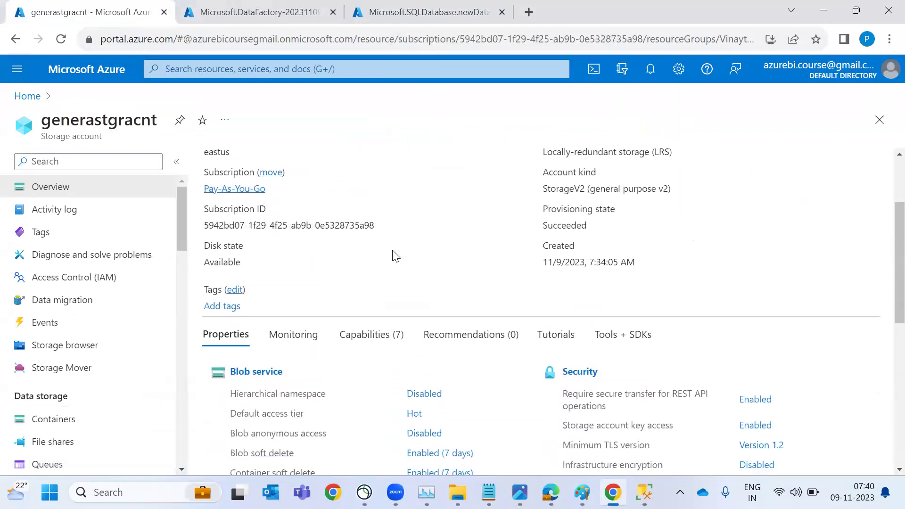
{"action": "scroll", "coordinate": [395, 256], "scroll_direction": "down", "scroll_amount": 3}
{"action": "scroll", "coordinate": [295, 244], "scroll_direction": "down", "scroll_amount": 4}
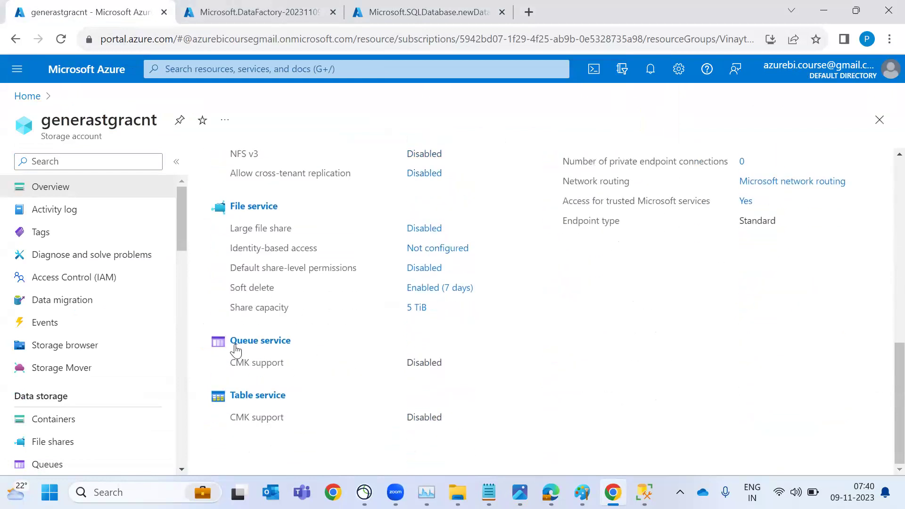
{"action": "scroll", "coordinate": [251, 310], "scroll_direction": "up", "scroll_amount": 6}
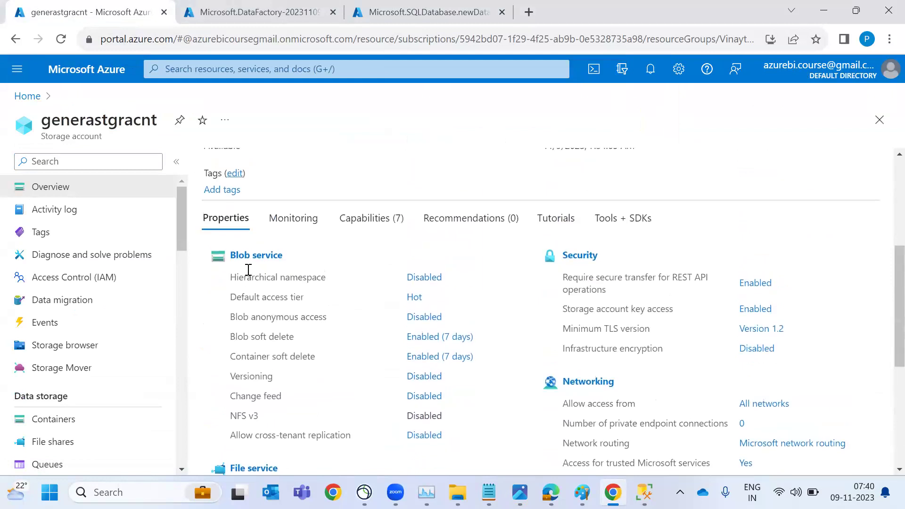
Add a private blob container named datalogs to generastgracnt and open it
{"action": "left_click", "coordinate": [244, 261]}
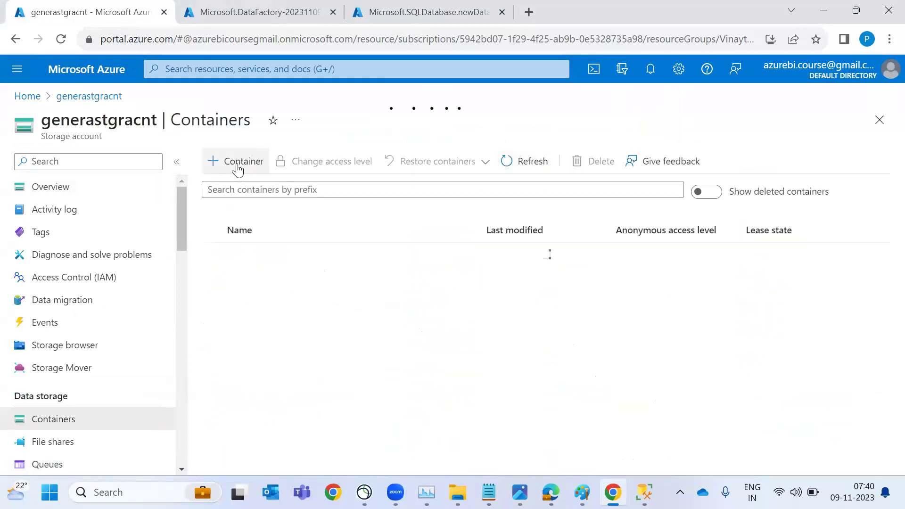
{"action": "left_click", "coordinate": [238, 170]}
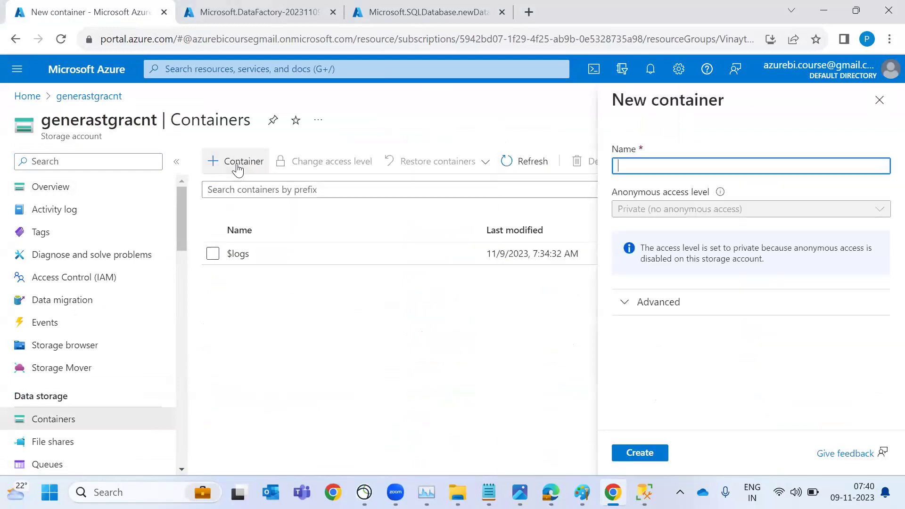
{"action": "type", "text": "datalog"}
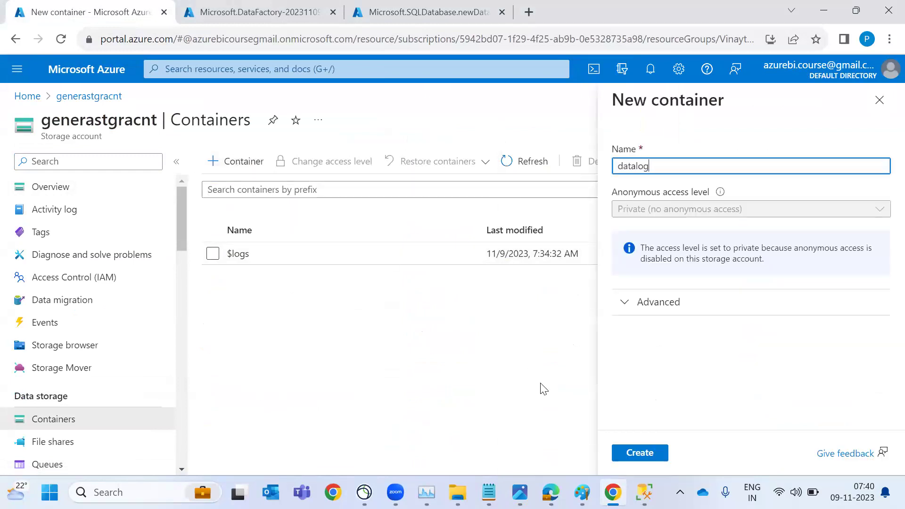
{"action": "key", "text": "Return"}
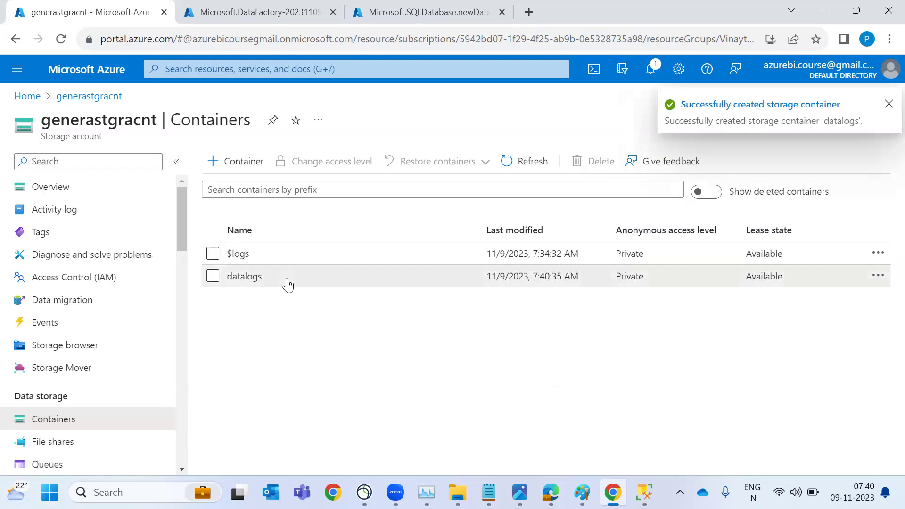
{"action": "left_click", "coordinate": [288, 282]}
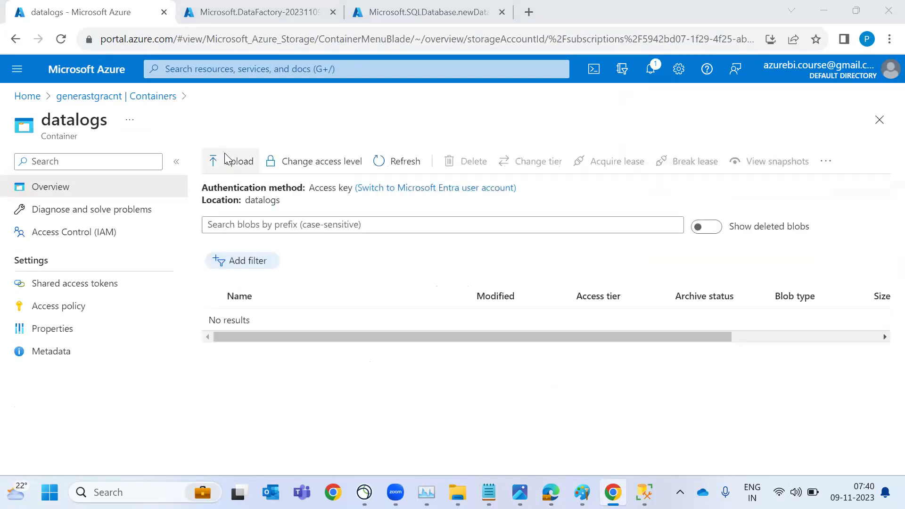
{"action": "key", "text": "alt+Tab"}
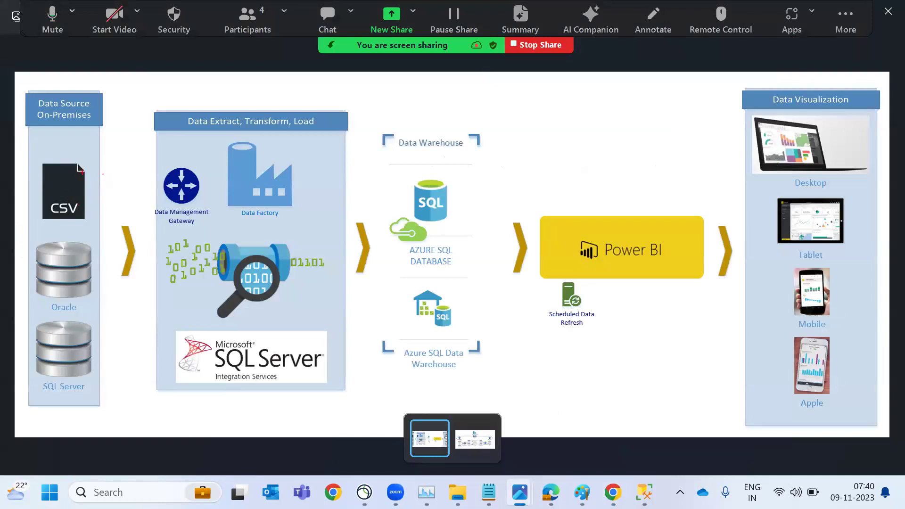
Bring the BI_Process drawing in Paint to the front using the window switcher
{"action": "key", "text": "alt+Tab"}
{"action": "key", "text": "alt+Tab"}
{"action": "key", "text": "alt+Tab"}
{"action": "key", "text": "alt+Tab"}
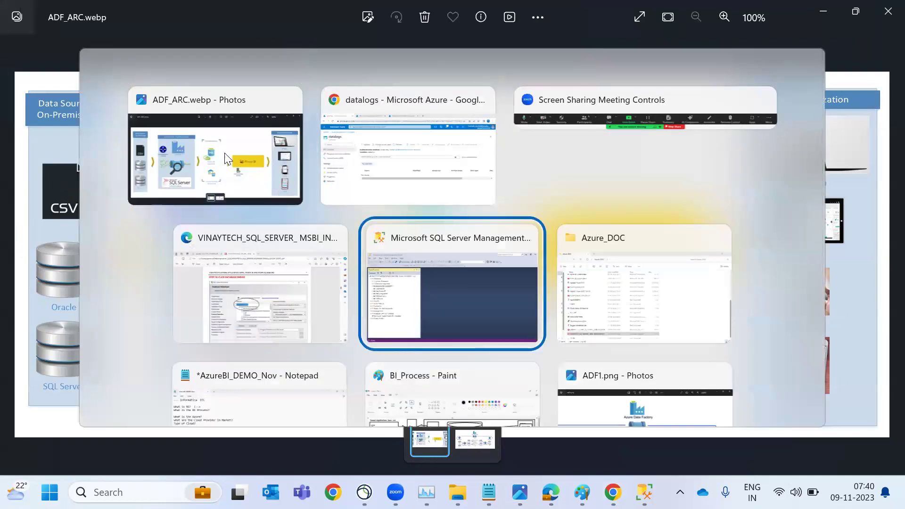
{"action": "key", "text": "Up"}
{"action": "key", "text": "Down"}
{"action": "key", "text": "Down"}
{"action": "key", "text": "Escape"}
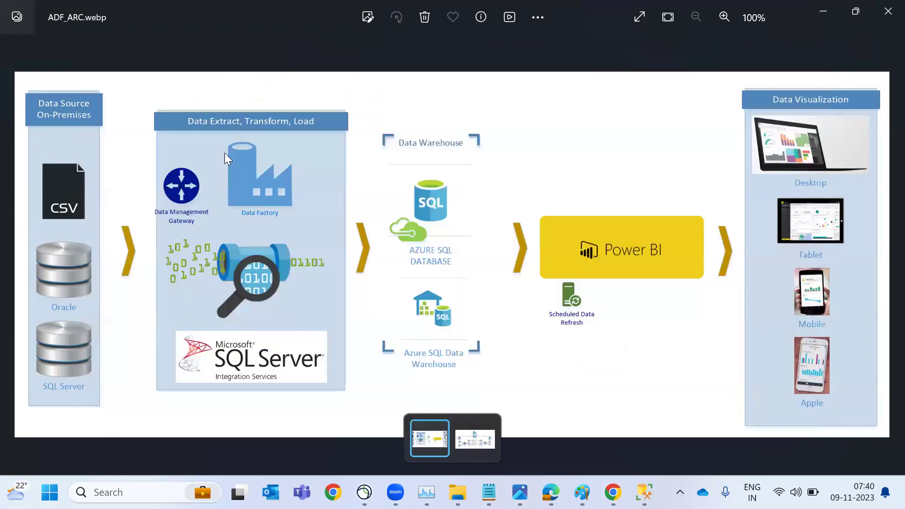
{"action": "key", "text": "alt+Tab"}
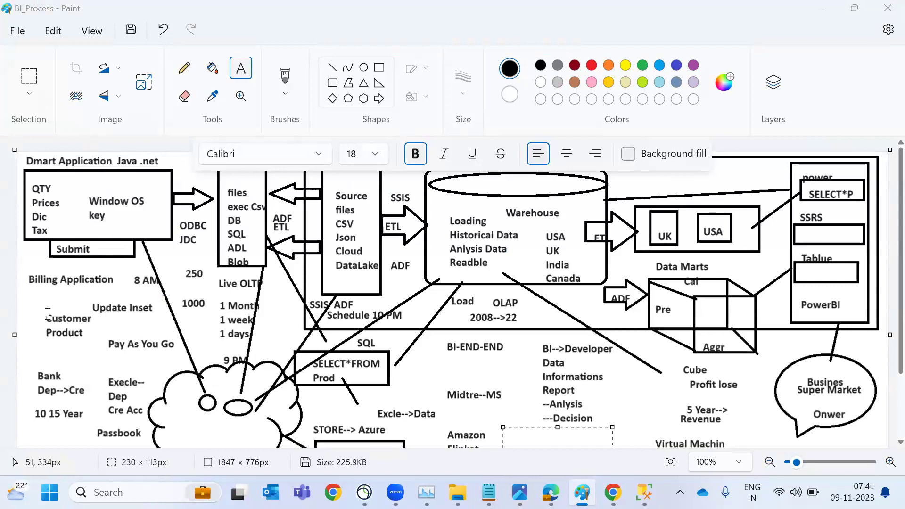
Draw red lines from Window OS and Source to DB and circle the files–SQL list
{"action": "left_click_drag", "start_coordinate": [41, 310], "coordinate": [127, 345]}
{"action": "mouse_move", "coordinate": [68, 225]}
{"action": "left_mouse_down"}
{"action": "mouse_move", "coordinate": [141, 198]}
{"action": "mouse_move", "coordinate": [215, 219]}
{"action": "left_mouse_up"}
{"action": "left_click_drag", "start_coordinate": [332, 201], "coordinate": [252, 220]}
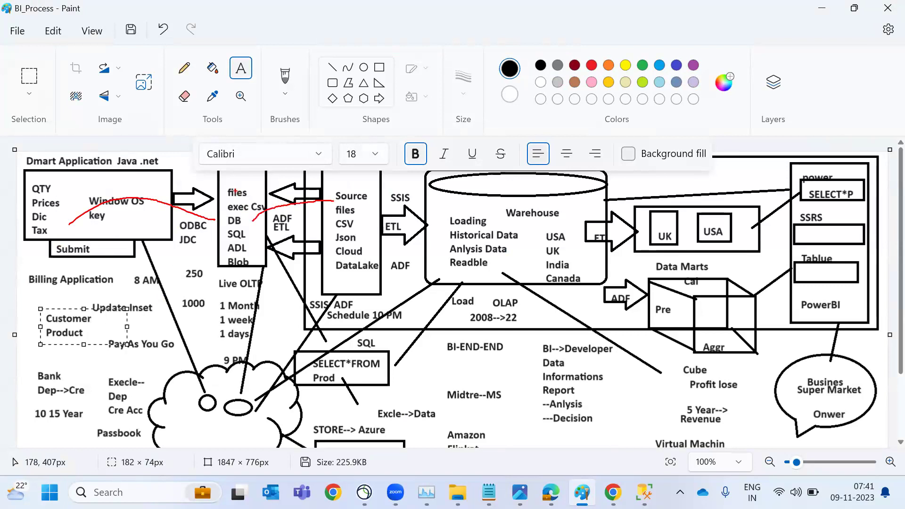
{"action": "mouse_move", "coordinate": [221, 180]}
{"action": "left_mouse_down"}
{"action": "mouse_move", "coordinate": [227, 232]}
{"action": "mouse_move", "coordinate": [264, 209]}
{"action": "mouse_move", "coordinate": [230, 178]}
{"action": "mouse_move", "coordinate": [219, 194]}
{"action": "left_mouse_up"}
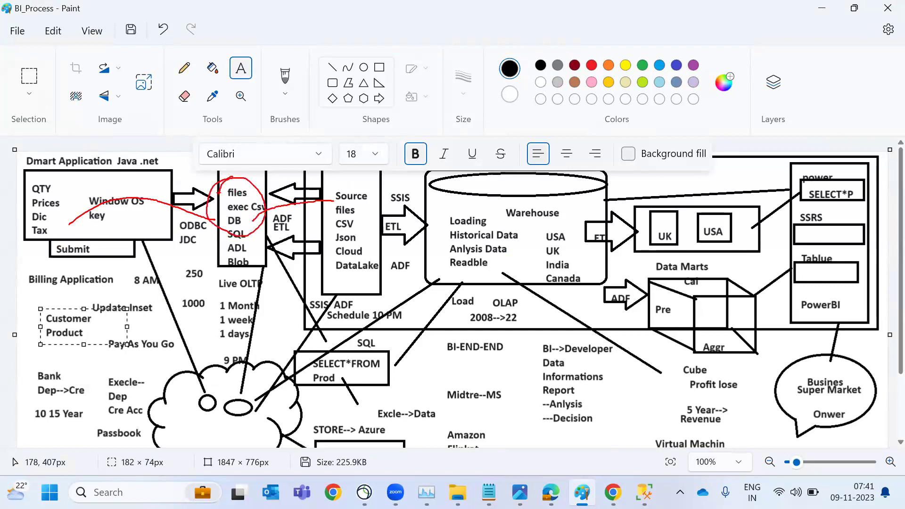
{"action": "key", "text": "alt+Tab"}
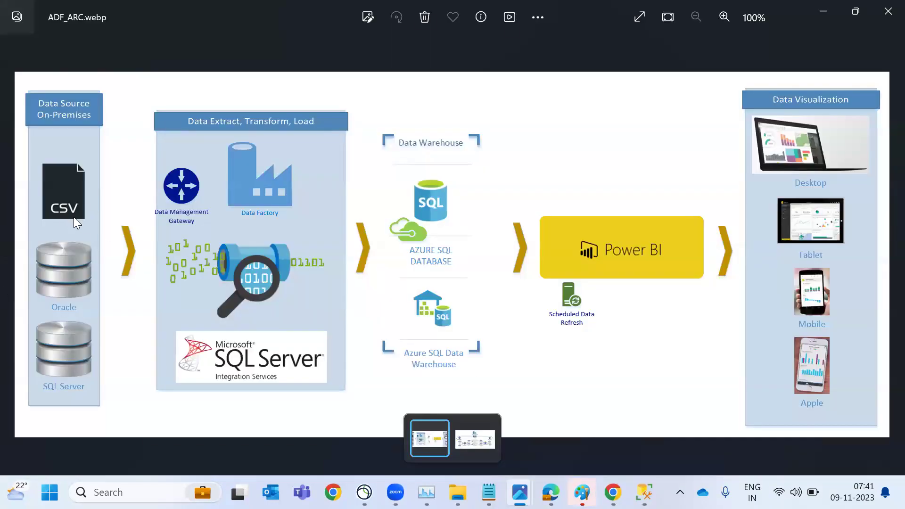
{"action": "key", "text": "alt+Tab"}
{"action": "key", "text": "alt+Tab"}
Upload Datalogsnew.csv from the local files into the datalogs container
{"action": "left_click", "coordinate": [228, 160]}
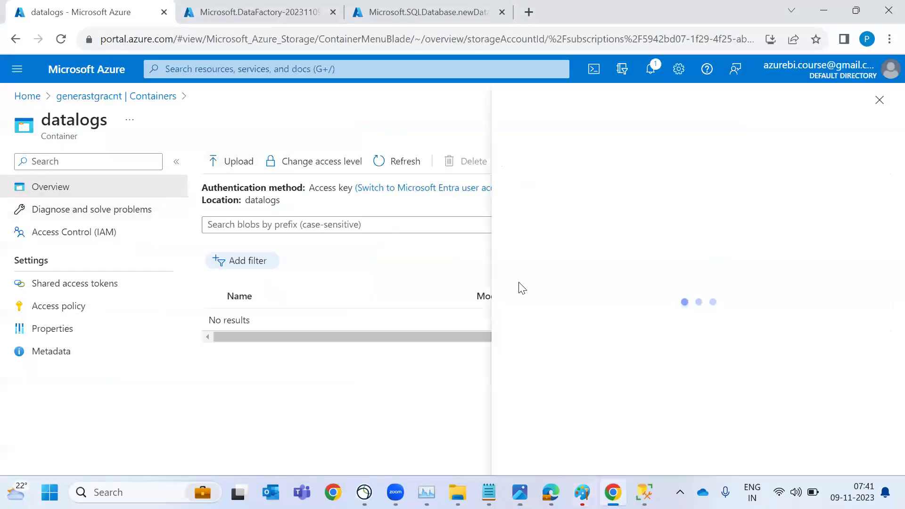
{"action": "left_click", "coordinate": [701, 241]}
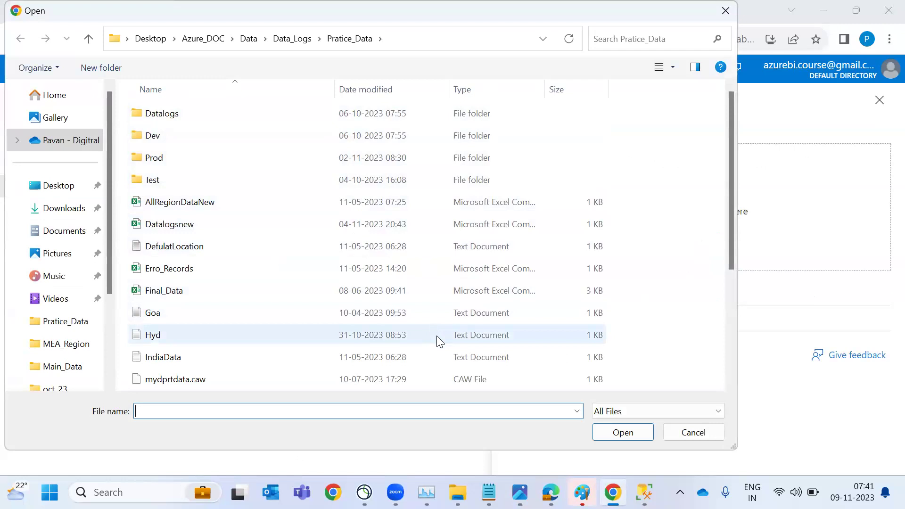
{"action": "left_click", "coordinate": [341, 223]}
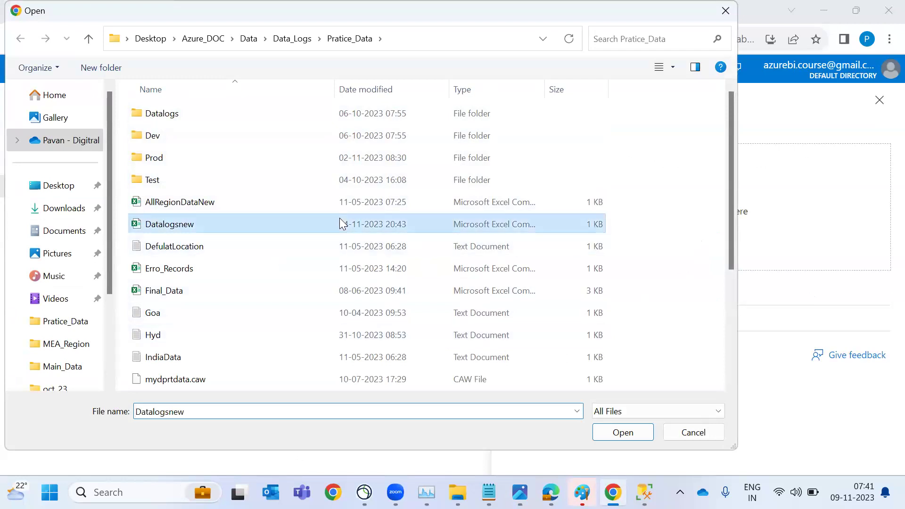
{"action": "left_click", "coordinate": [626, 437]}
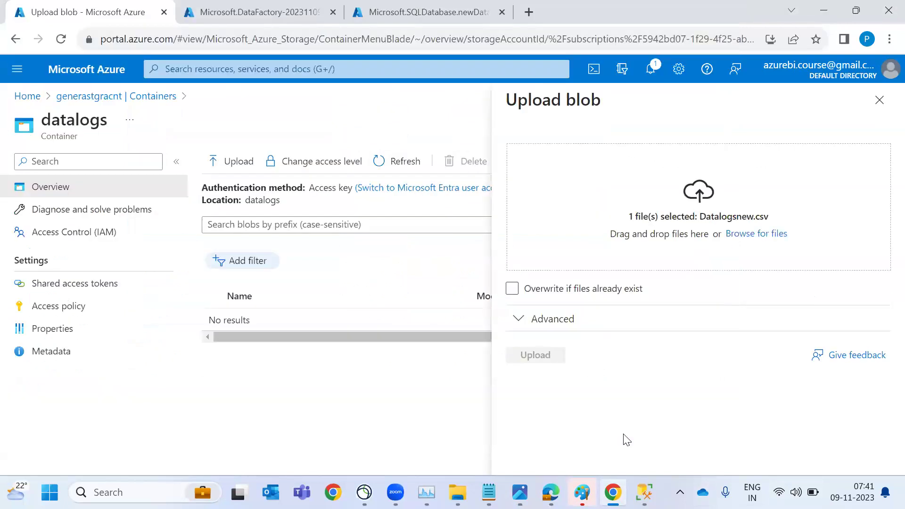
{"action": "left_click", "coordinate": [545, 358]}
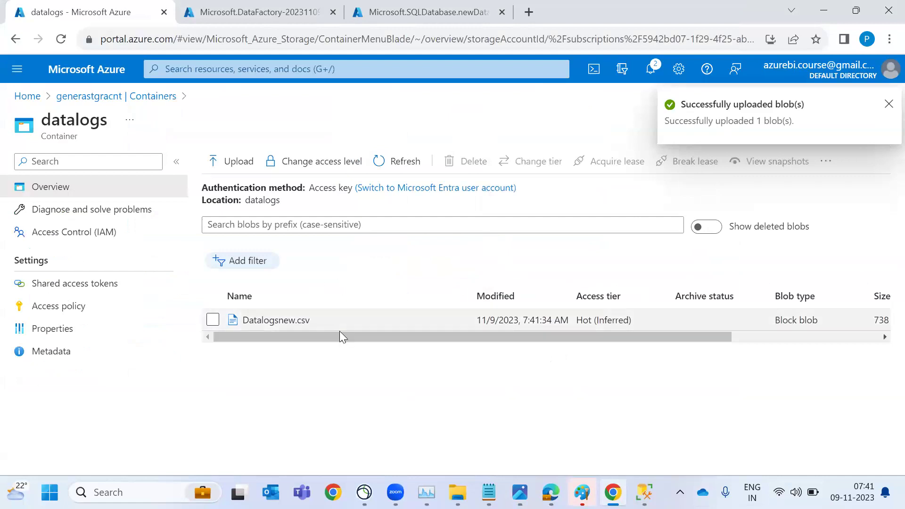
Show the Datalogsnew.csv blob properties and copy its URL
{"action": "right_click", "coordinate": [320, 330]}
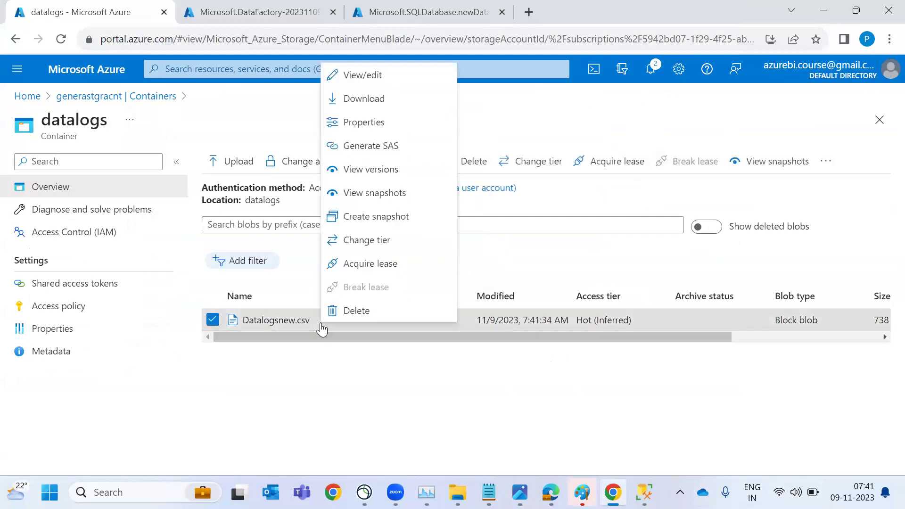
{"action": "left_click", "coordinate": [364, 121]}
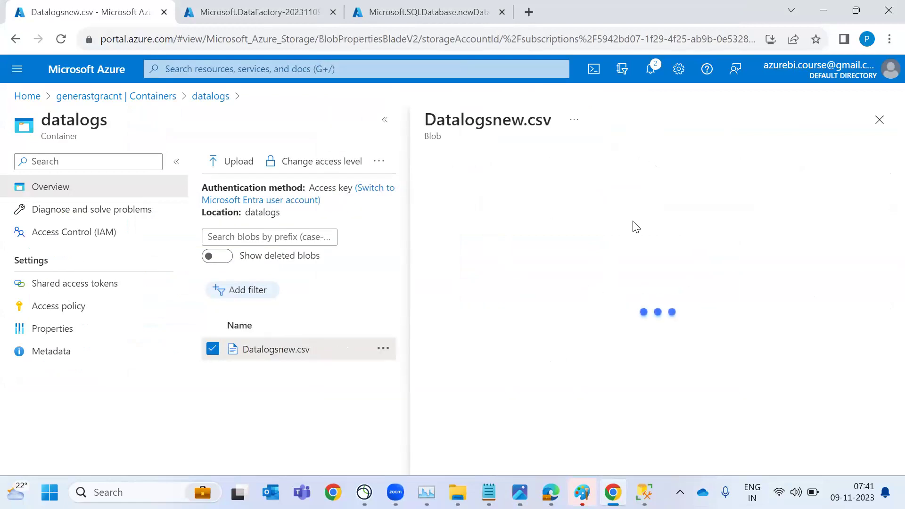
{"action": "left_click", "coordinate": [727, 242]}
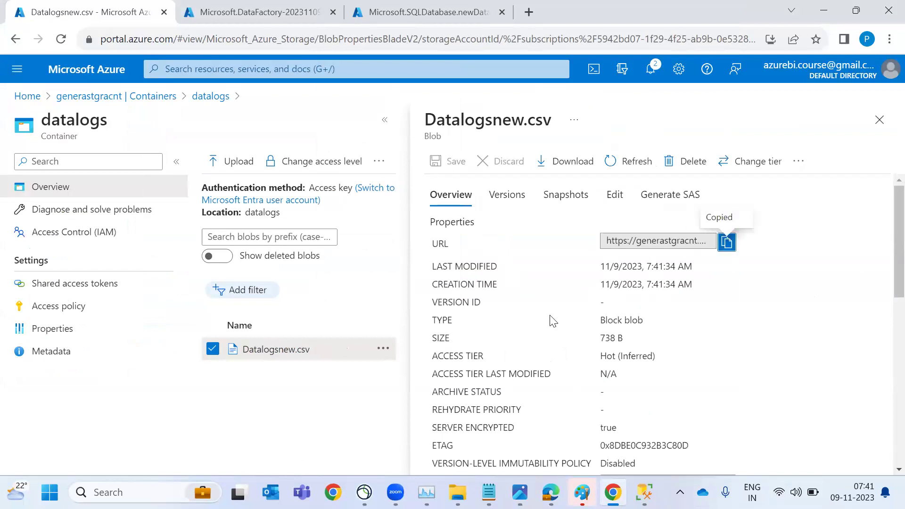
Go from the deployment page to the testadfnew121 data factory and launch its Data Factory Studio
{"action": "left_click", "coordinate": [879, 123]}
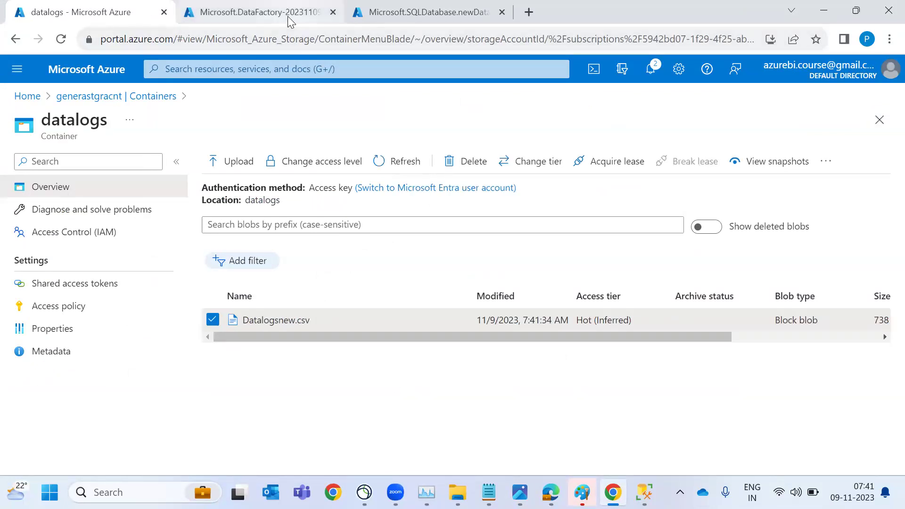
{"action": "left_click", "coordinate": [288, 14]}
{"action": "left_click", "coordinate": [389, 19]}
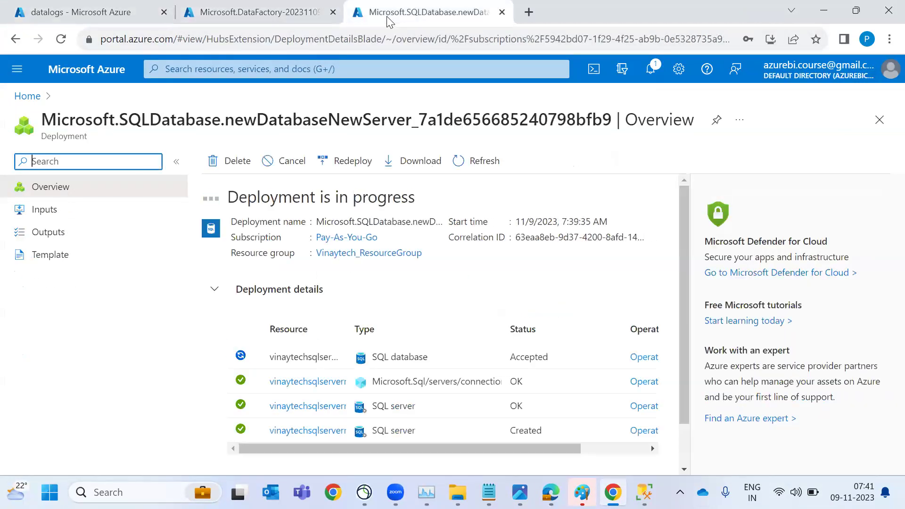
{"action": "scroll", "coordinate": [447, 330], "scroll_direction": "down", "scroll_amount": 1}
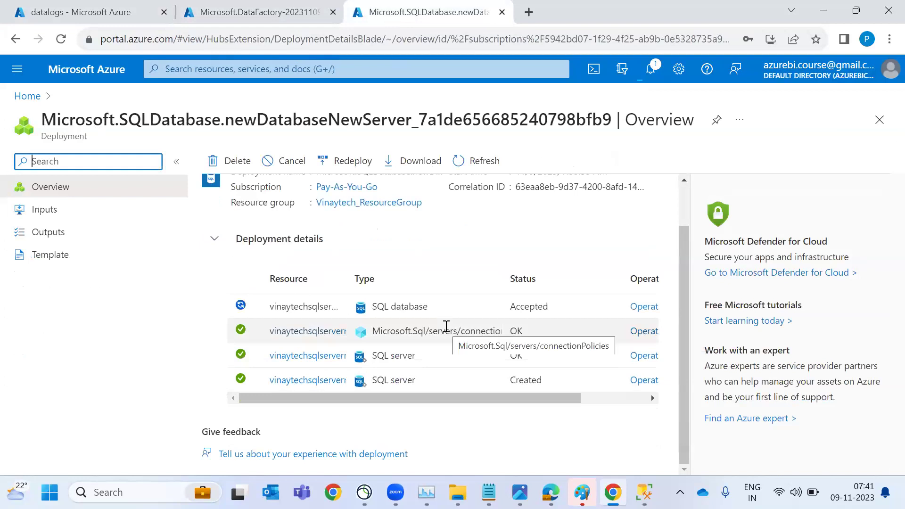
{"action": "left_click", "coordinate": [216, 6]}
{"action": "left_click", "coordinate": [278, 351]}
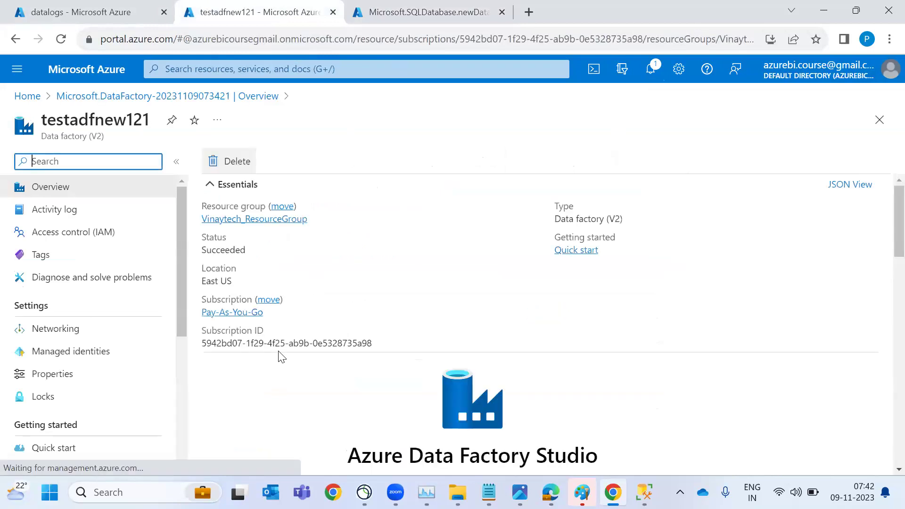
{"action": "scroll", "coordinate": [384, 390], "scroll_direction": "down", "scroll_amount": 2}
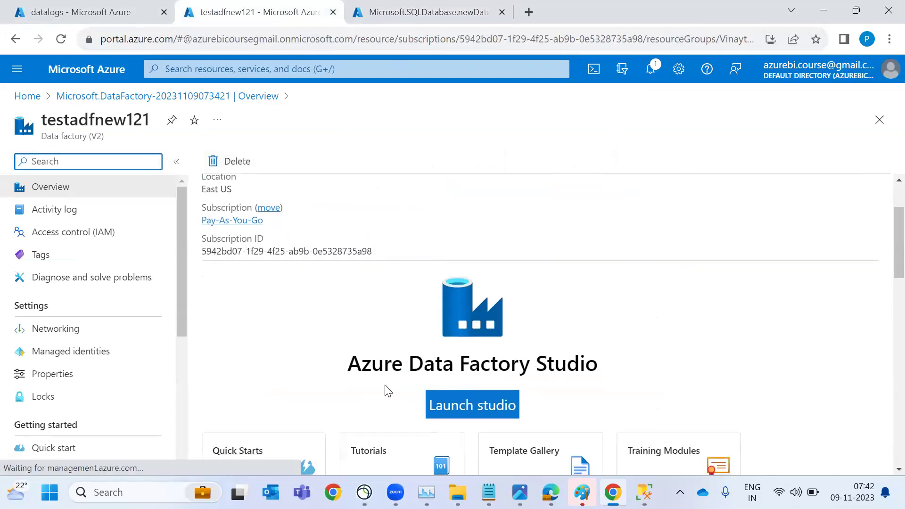
{"action": "left_click", "coordinate": [493, 415]}
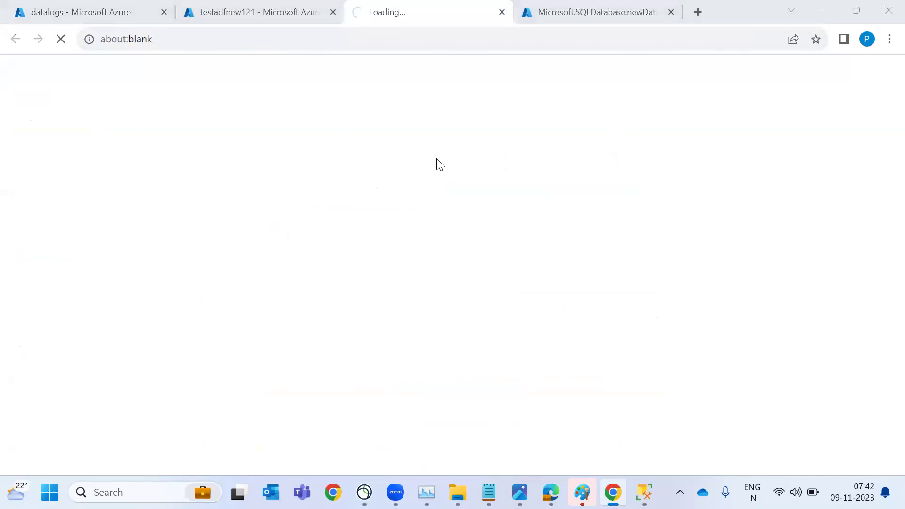
On the ADF_ARC diagram, draw red lines CSV → Data Factory → Azure SQL, labelled Linked Service
{"action": "key", "text": "alt+Tab"}
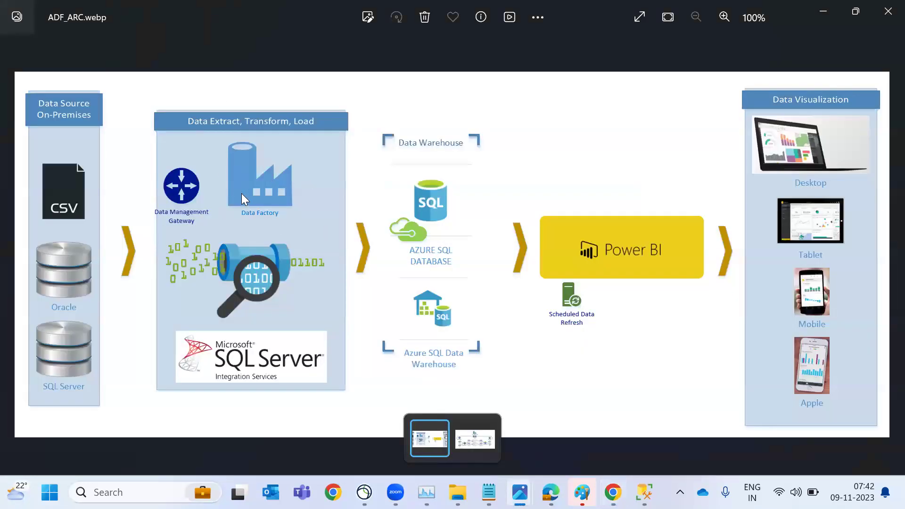
{"action": "key", "text": "ctrl+2"}
{"action": "mouse_move", "coordinate": [230, 165]}
{"action": "left_mouse_down"}
{"action": "mouse_move", "coordinate": [171, 163]}
{"action": "mouse_move", "coordinate": [107, 202]}
{"action": "left_mouse_up"}
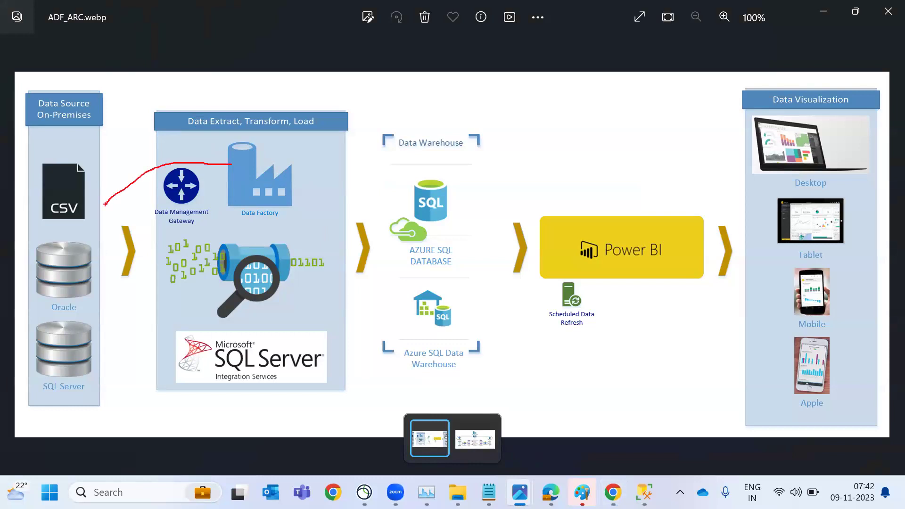
{"action": "left_click_drag", "start_coordinate": [299, 187], "coordinate": [377, 211]}
{"action": "type", "text": "tLinkedServic"}
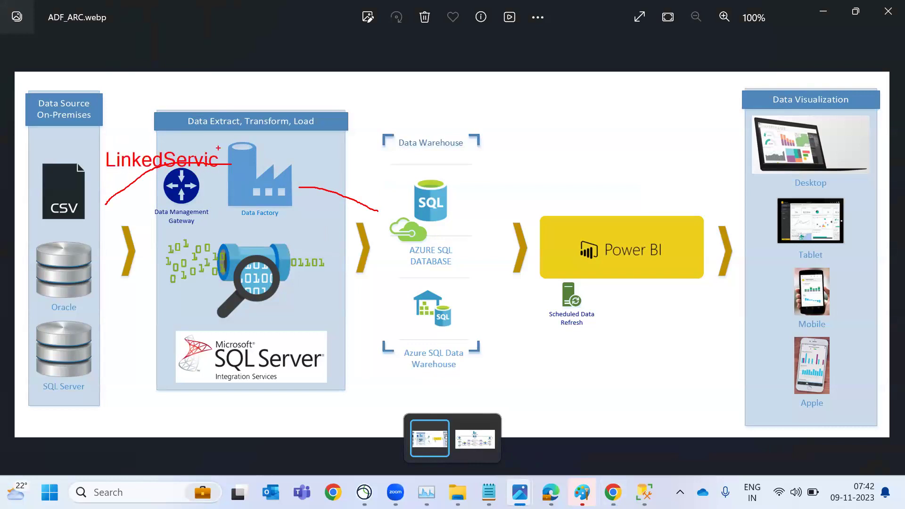
{"action": "type", "text": "tLinkeds"}
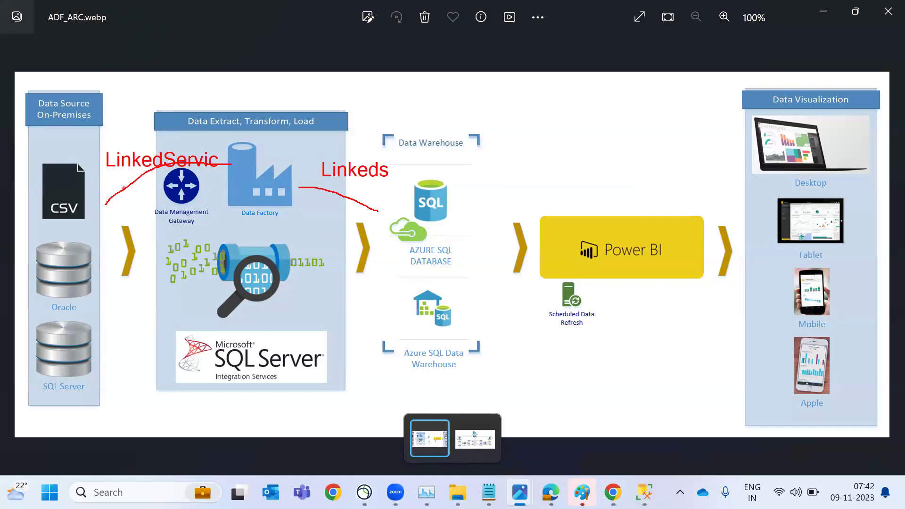
Circle the CSV icon and add red 'Data Set' labels, then clear all annotations
{"action": "mouse_move", "coordinate": [72, 167]}
{"action": "left_mouse_down"}
{"action": "mouse_move", "coordinate": [38, 165]}
{"action": "mouse_move", "coordinate": [99, 214]}
{"action": "mouse_move", "coordinate": [35, 154]}
{"action": "mouse_move", "coordinate": [89, 107]}
{"action": "left_mouse_up"}
{"action": "type", "text": "Data Set"}
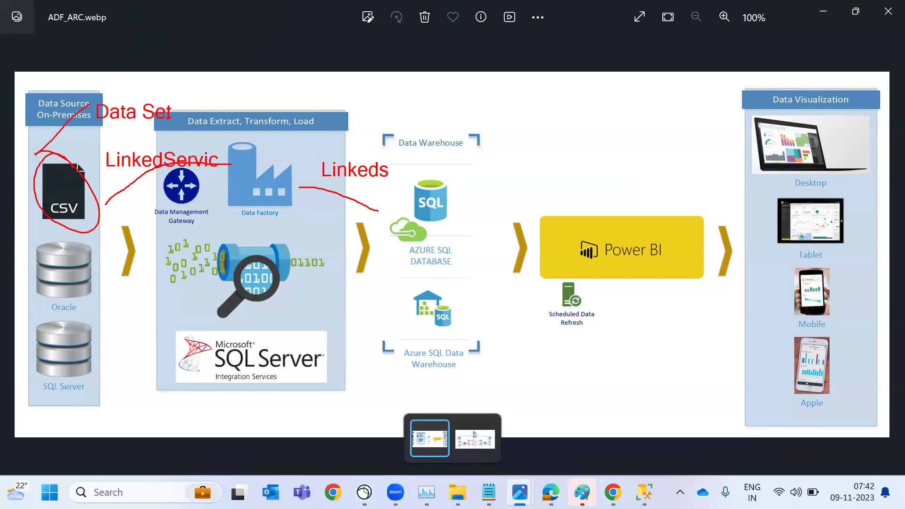
{"action": "left_click_drag", "start_coordinate": [540, 168], "coordinate": [454, 191]}
{"action": "left_click", "coordinate": [547, 120]}
{"action": "type", "text": "Data Set"}
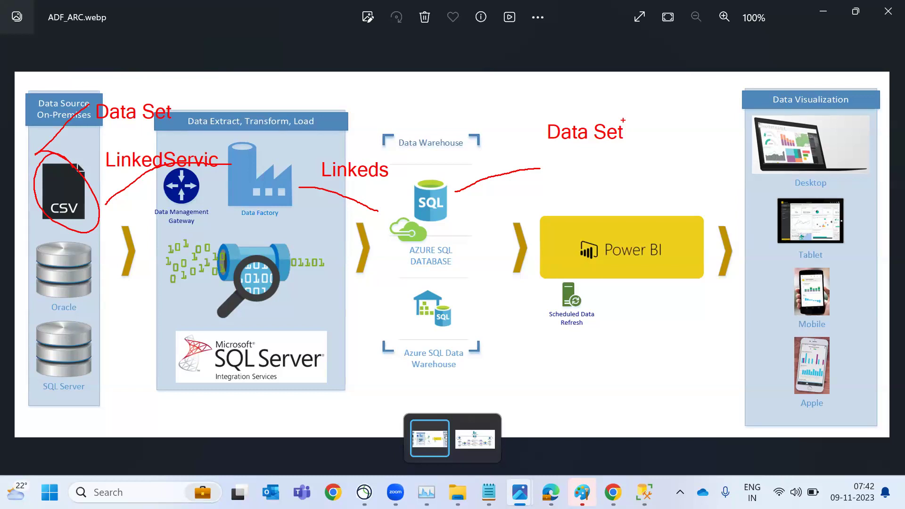
{"action": "key", "text": "Escape"}
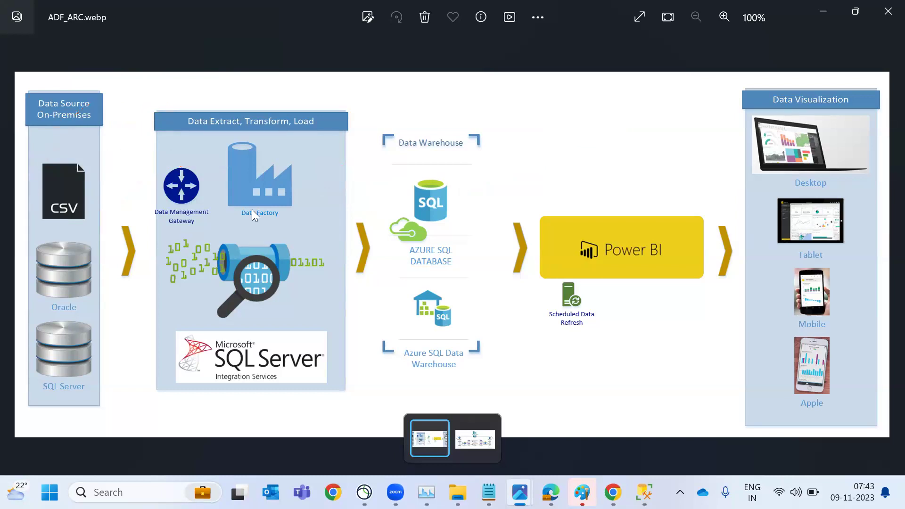
Look through the Author, Manage and Monitor hubs in testadfnew121 Data Factory Studio
{"action": "key", "text": "alt+Tab"}
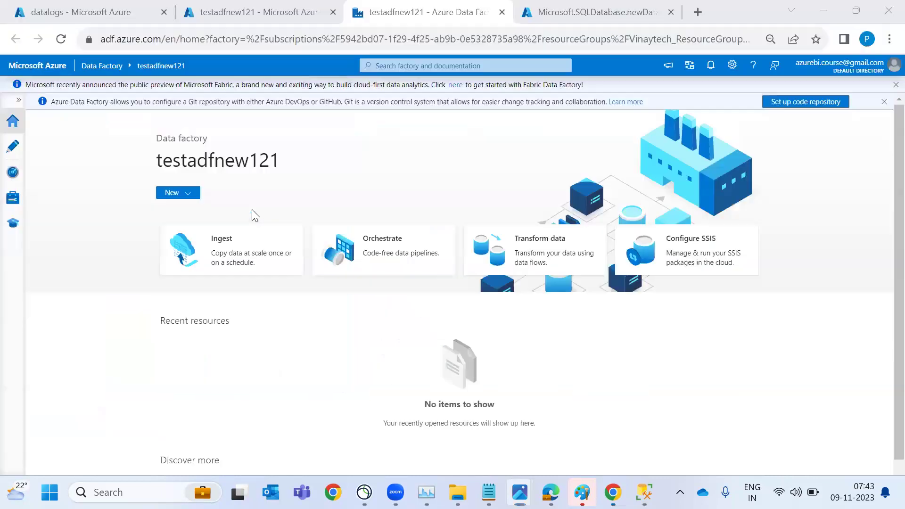
{"action": "left_click", "coordinate": [13, 148]}
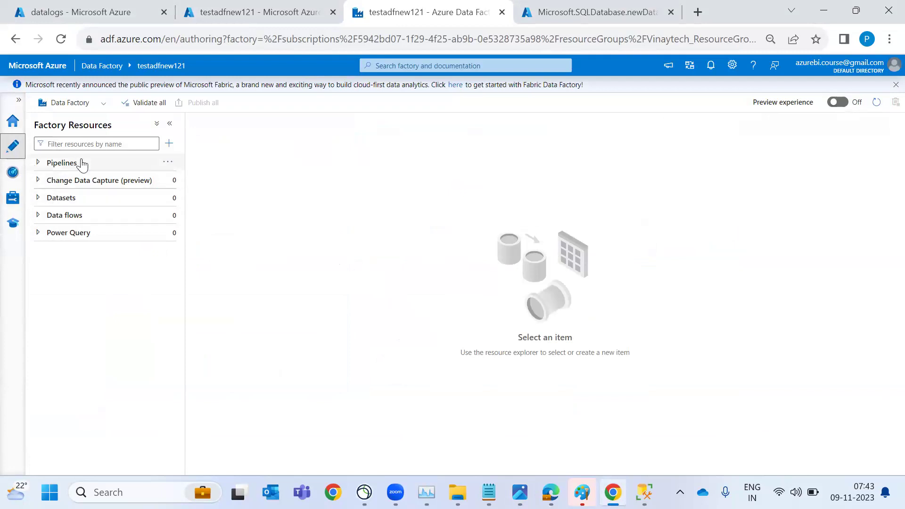
{"action": "left_click", "coordinate": [12, 198]}
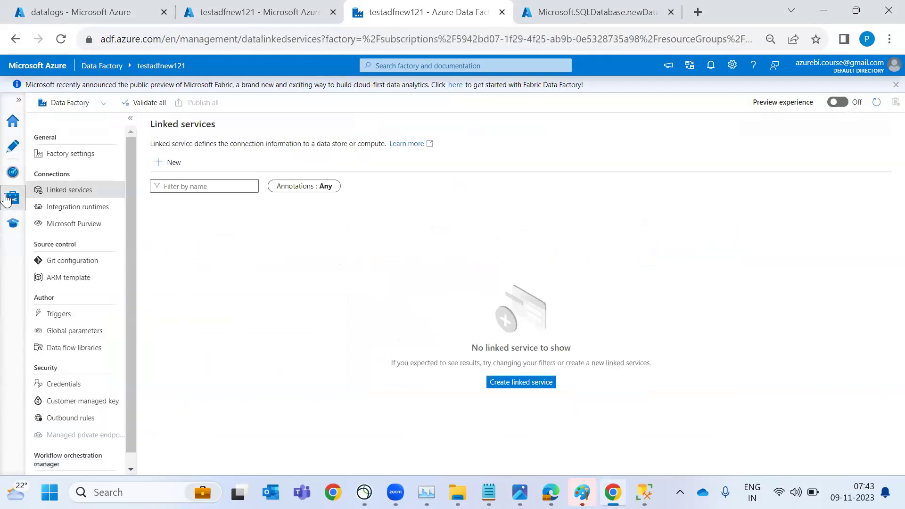
{"action": "left_click", "coordinate": [13, 173]}
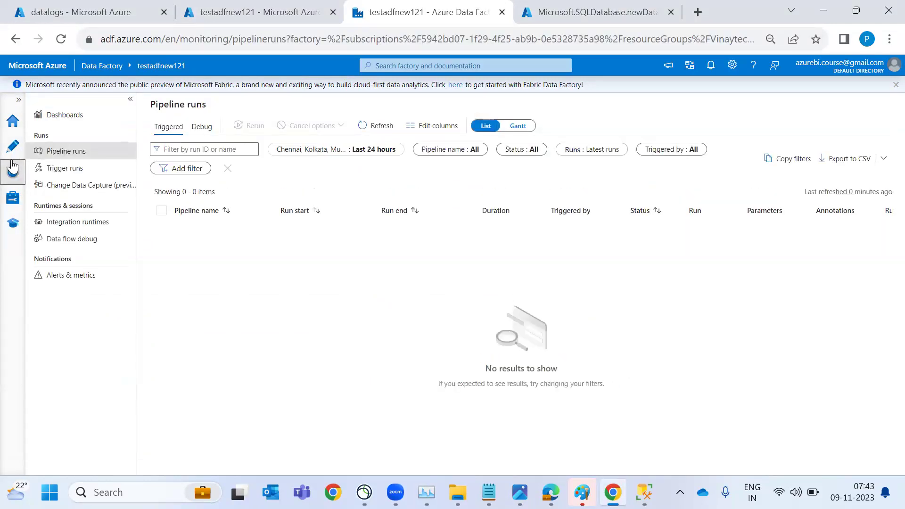
{"action": "left_click", "coordinate": [13, 148]}
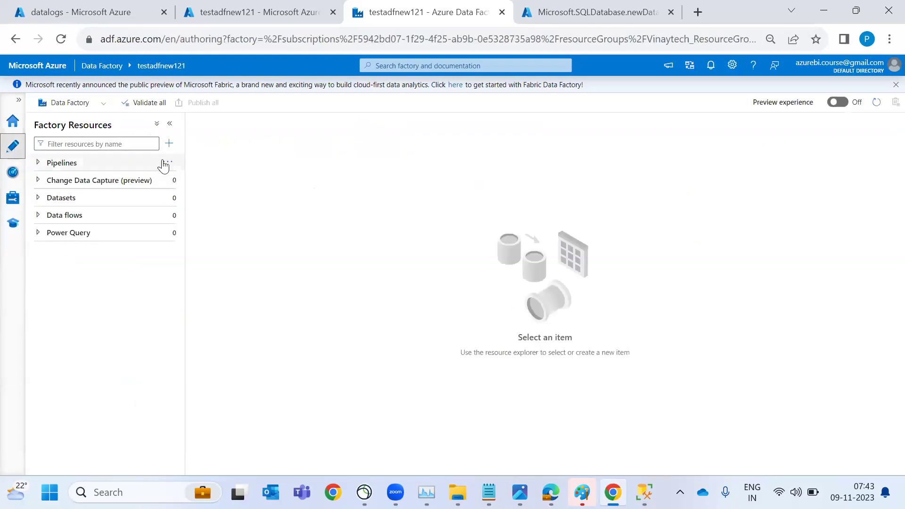
Create a new pipeline with a Copy data activity and show its enlarged Source settings
{"action": "left_click", "coordinate": [162, 161]}
{"action": "left_click", "coordinate": [188, 180]}
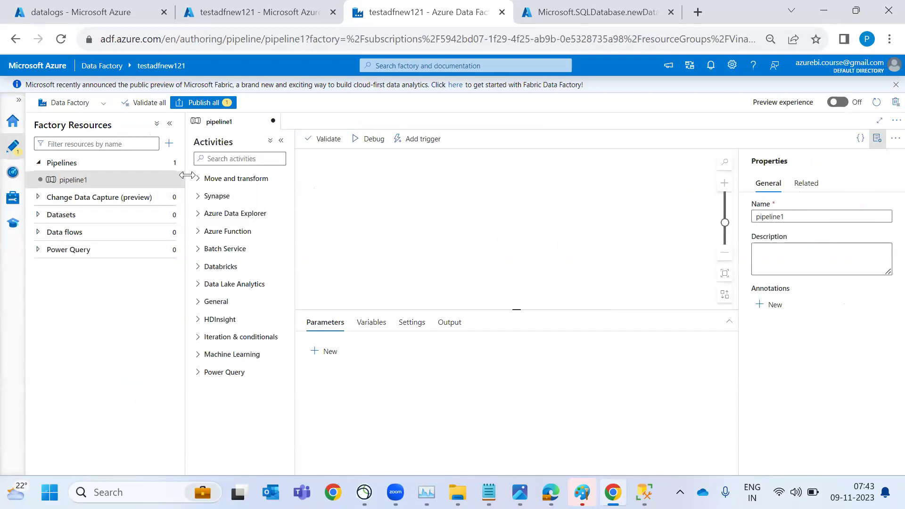
{"action": "left_click", "coordinate": [226, 159]}
{"action": "type", "text": "Cop"}
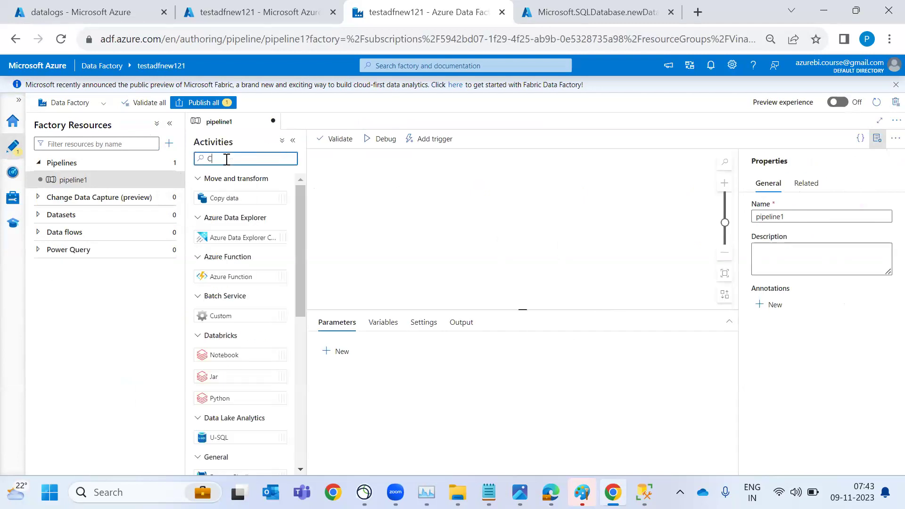
{"action": "left_click_drag", "start_coordinate": [270, 206], "coordinate": [440, 195]}
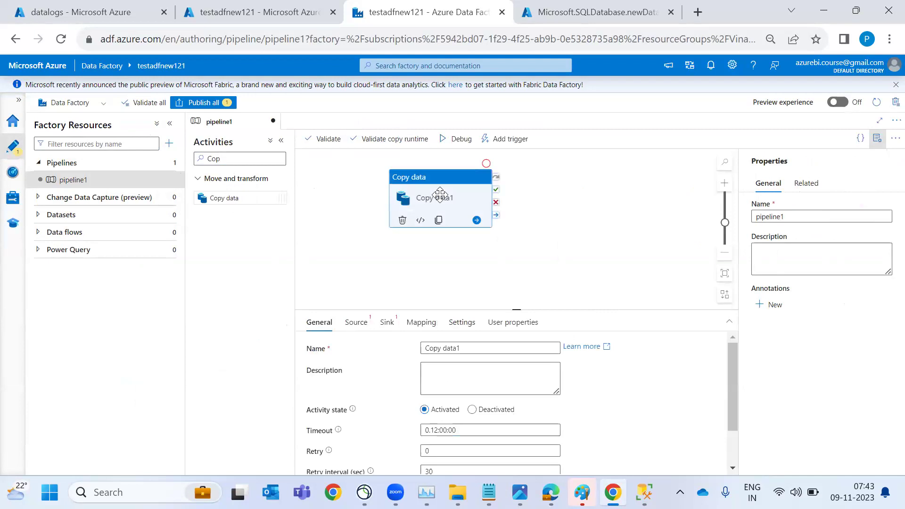
{"action": "left_click", "coordinate": [356, 322]}
{"action": "left_click_drag", "start_coordinate": [454, 310], "coordinate": [457, 282]}
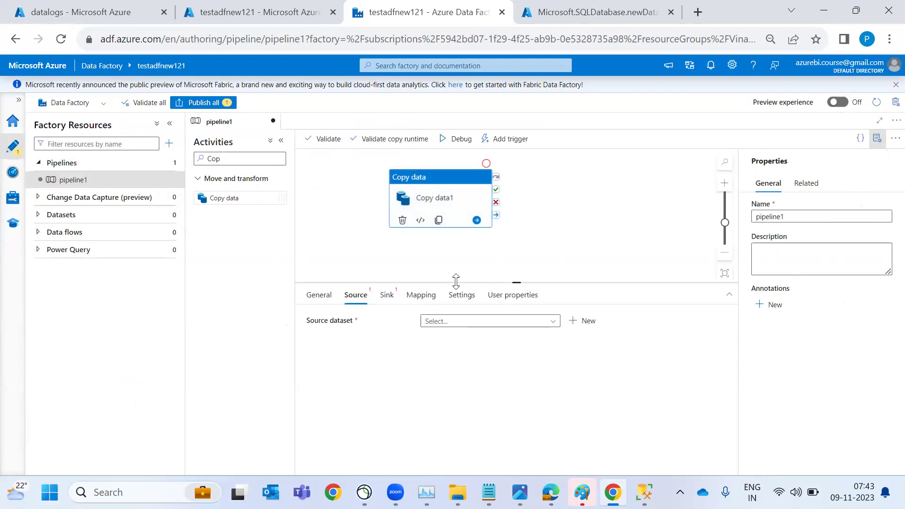
Add a 'Blob' note by the CSV icon on the ADF_ARC diagram, then return to Data Factory Studio
{"action": "key", "text": "alt+Tab"}
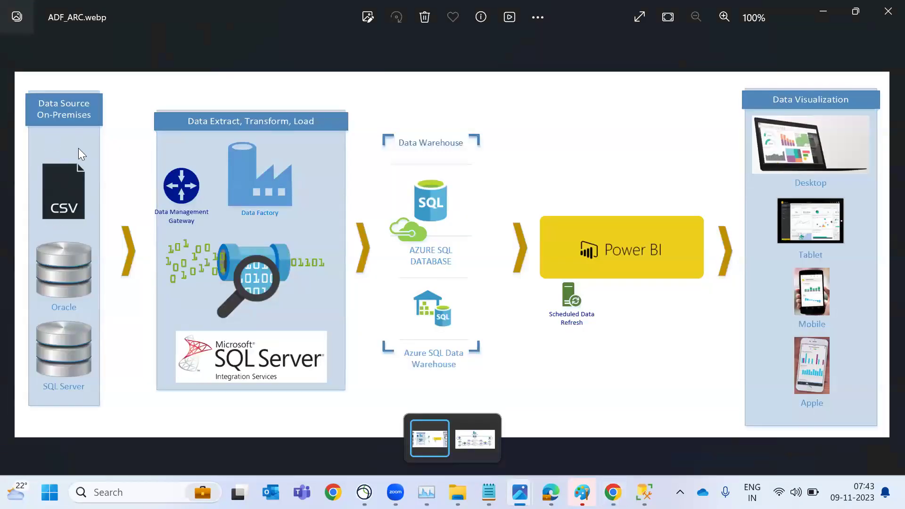
{"action": "type", "text": "Blob"}
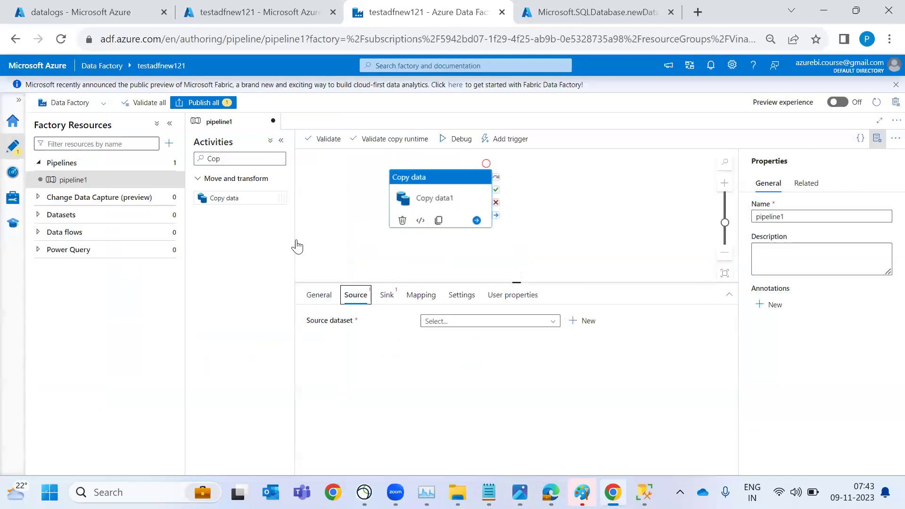
{"action": "key", "text": "alt+Tab"}
Open the New dataset panel for the Copy data1 source, closing and reopening it once
{"action": "left_click", "coordinate": [585, 322]}
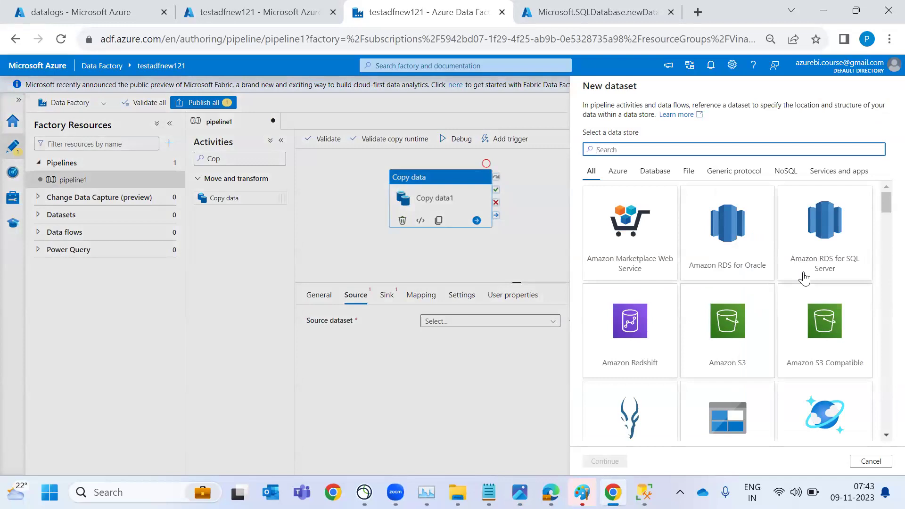
{"action": "scroll", "coordinate": [804, 278], "scroll_direction": "down", "scroll_amount": 1}
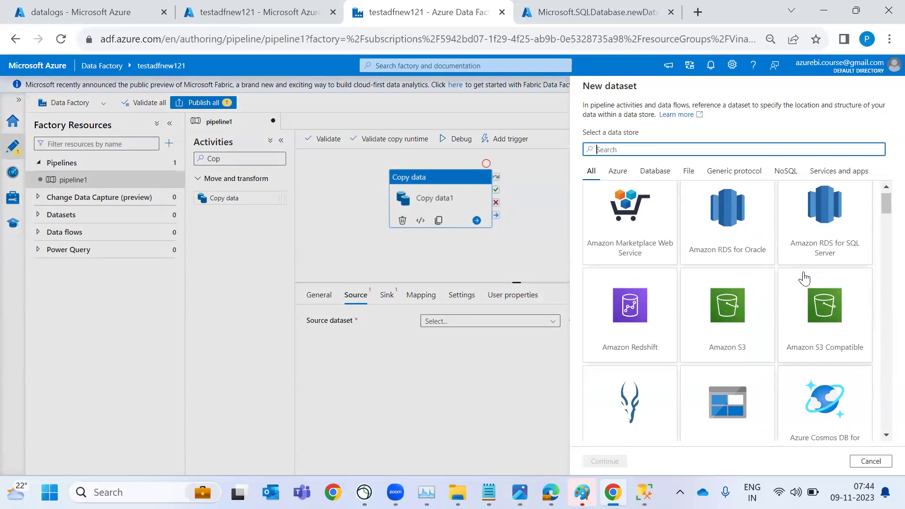
{"action": "left_click", "coordinate": [56, 106]}
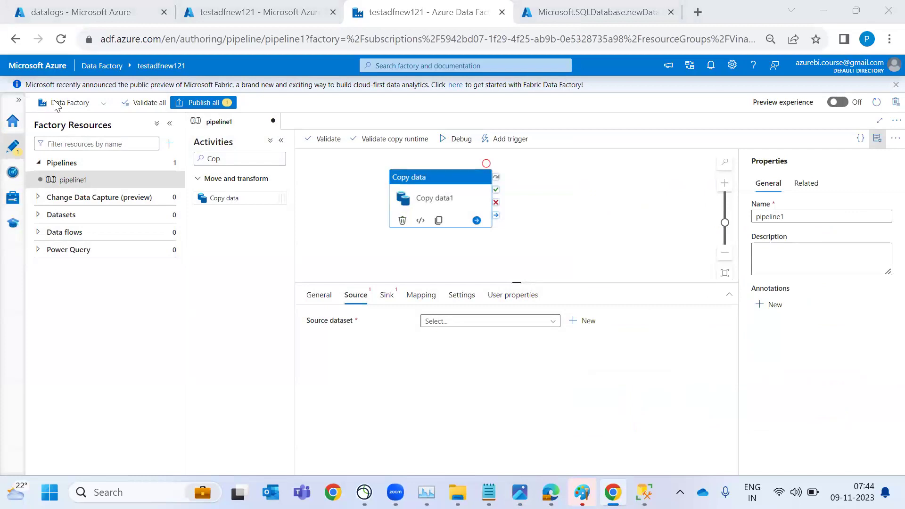
{"action": "left_click", "coordinate": [594, 323]}
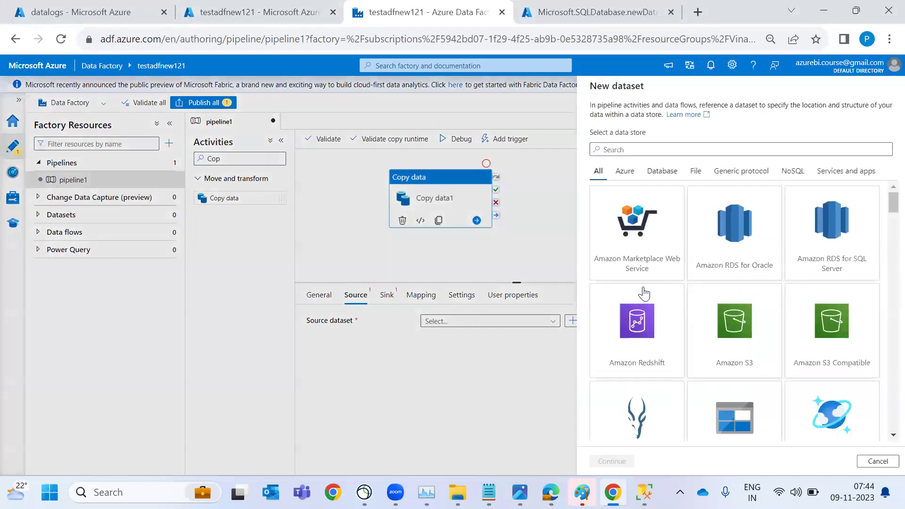
Filter the data stores by Azure, Database, File, Generic protocol and NoSQL, then return to All
{"action": "left_click", "coordinate": [619, 175]}
{"action": "left_click", "coordinate": [654, 174]}
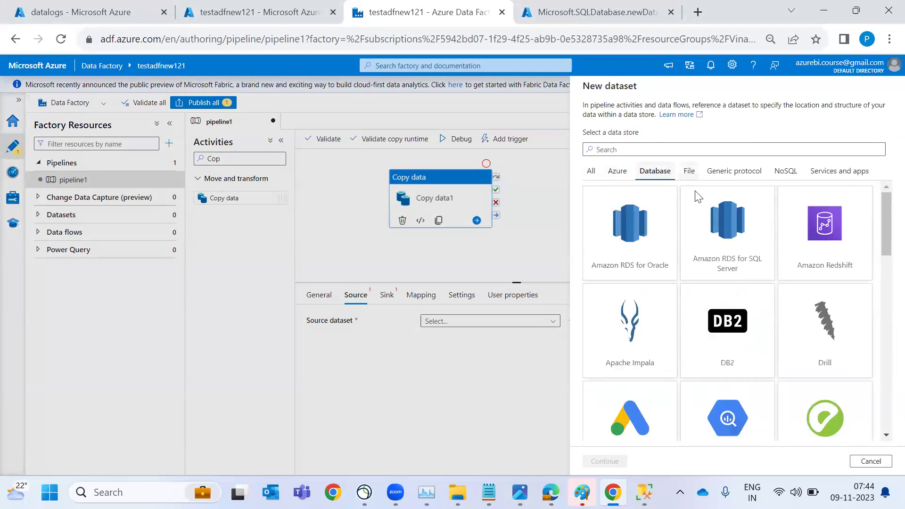
{"action": "scroll", "coordinate": [731, 325], "scroll_direction": "down", "scroll_amount": 3}
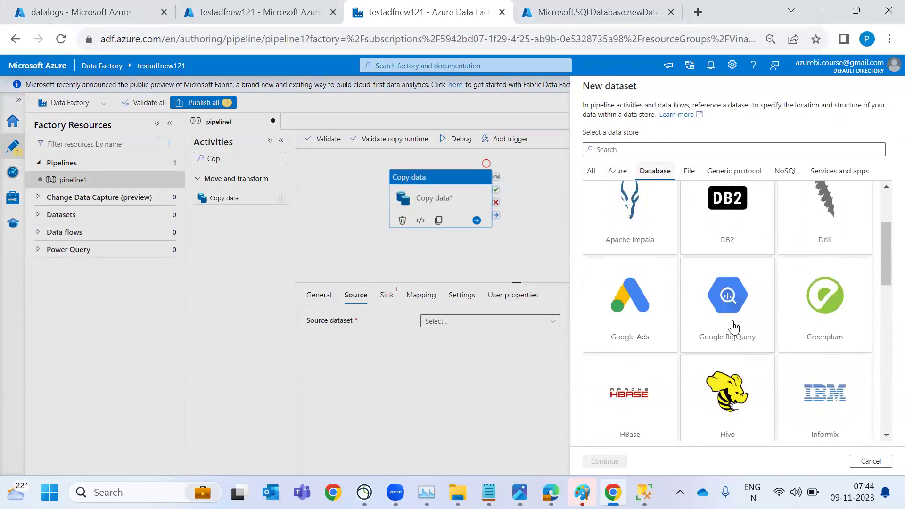
{"action": "left_click", "coordinate": [690, 174]}
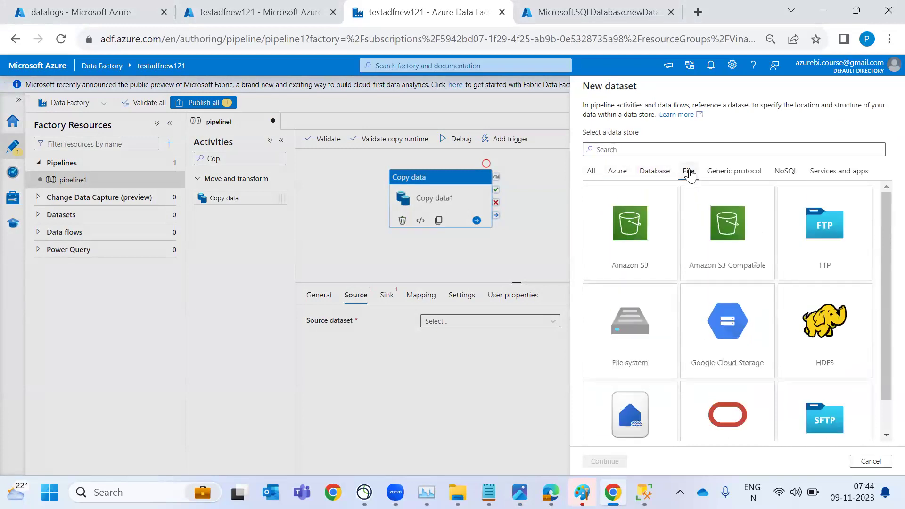
{"action": "left_click", "coordinate": [744, 175]}
{"action": "left_click", "coordinate": [786, 176]}
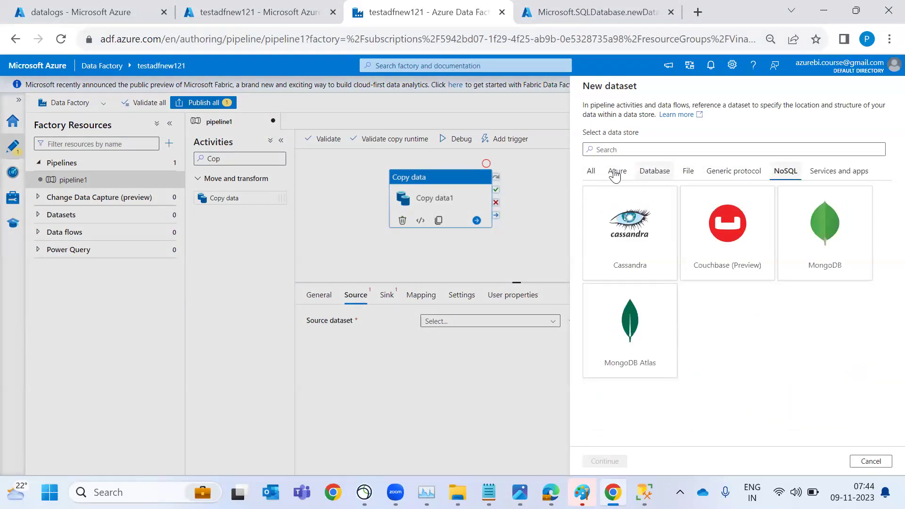
{"action": "left_click", "coordinate": [592, 172]}
Scroll through the full list of available source data store connectors
{"action": "scroll", "coordinate": [745, 367], "scroll_direction": "down", "scroll_amount": 2}
{"action": "scroll", "coordinate": [747, 370], "scroll_direction": "down", "scroll_amount": 5}
{"action": "scroll", "coordinate": [746, 370], "scroll_direction": "down", "scroll_amount": 4}
{"action": "scroll", "coordinate": [747, 370], "scroll_direction": "down", "scroll_amount": 3}
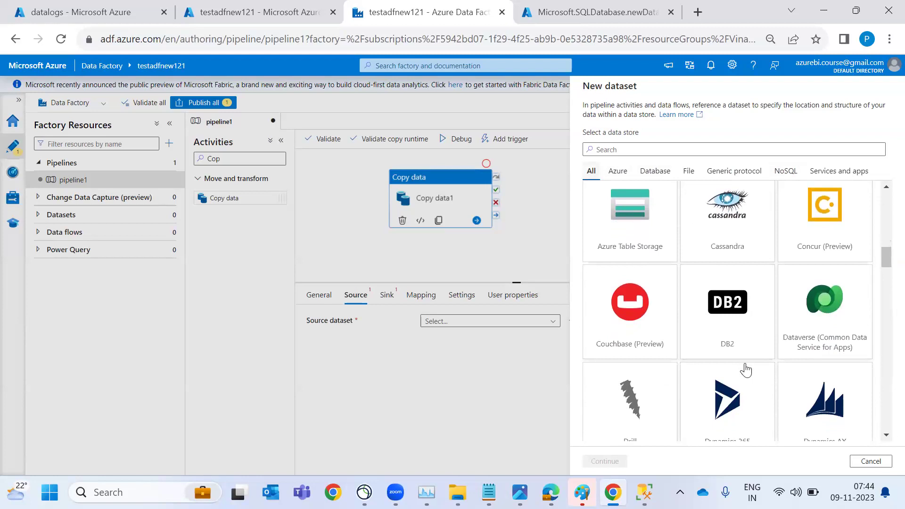
{"action": "scroll", "coordinate": [747, 370], "scroll_direction": "down", "scroll_amount": 5}
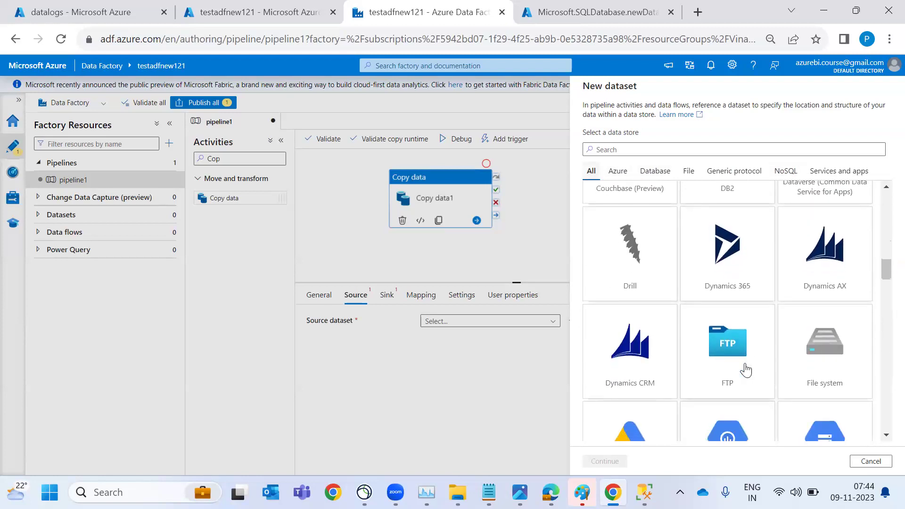
{"action": "scroll", "coordinate": [746, 370], "scroll_direction": "down", "scroll_amount": 5}
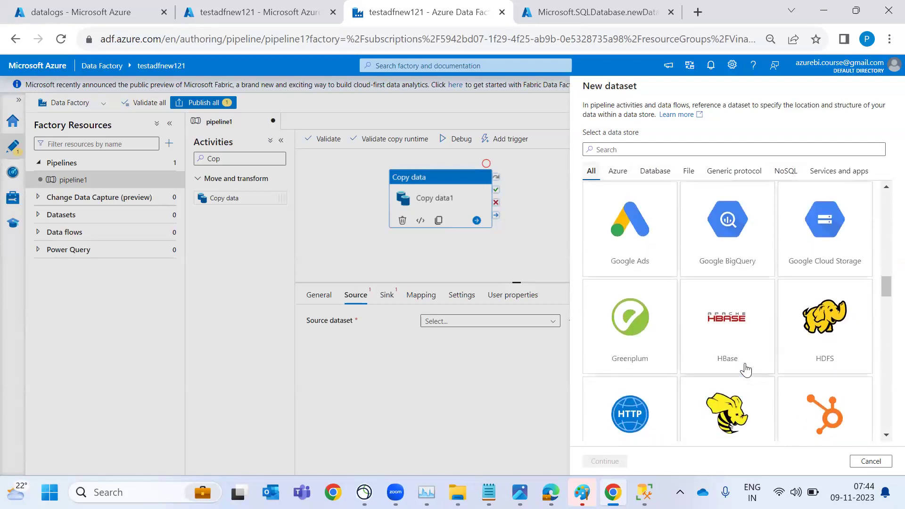
{"action": "scroll", "coordinate": [747, 371], "scroll_direction": "down", "scroll_amount": 3}
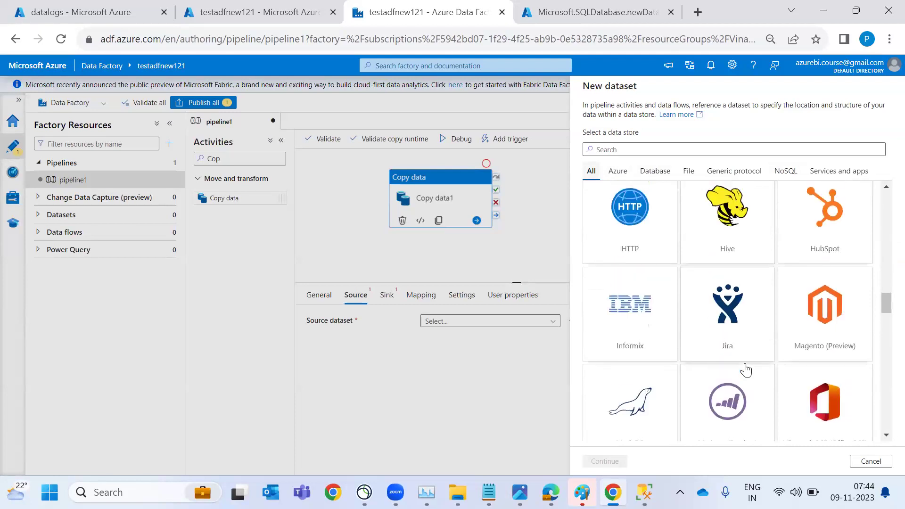
{"action": "scroll", "coordinate": [744, 322], "scroll_direction": "down", "scroll_amount": 4}
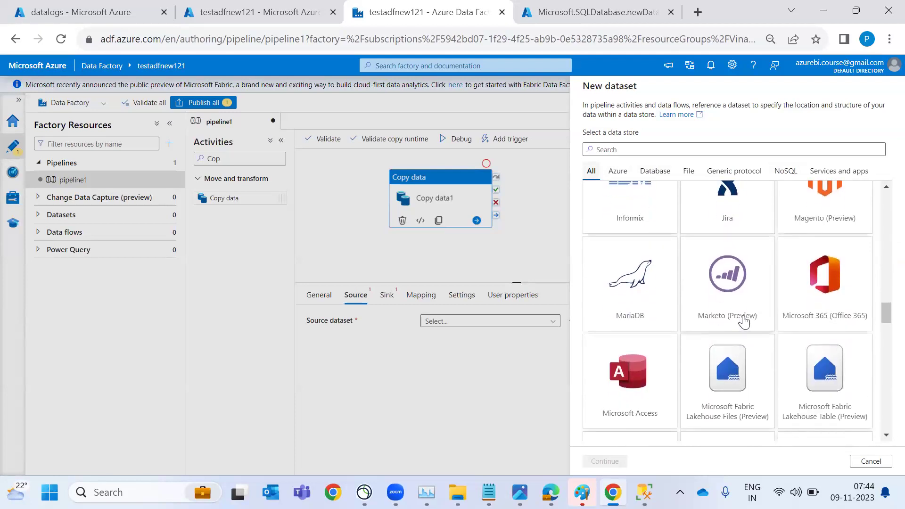
{"action": "scroll", "coordinate": [744, 322], "scroll_direction": "down", "scroll_amount": 4}
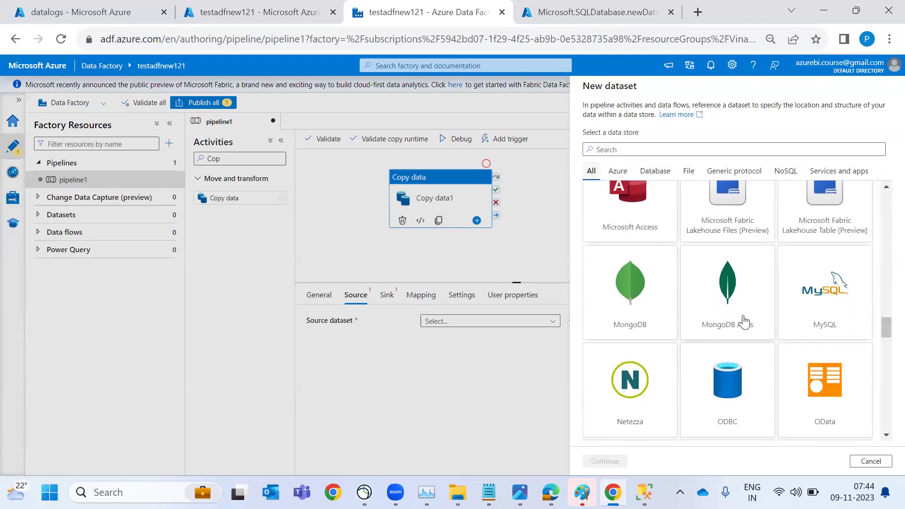
{"action": "scroll", "coordinate": [745, 322], "scroll_direction": "down", "scroll_amount": 2}
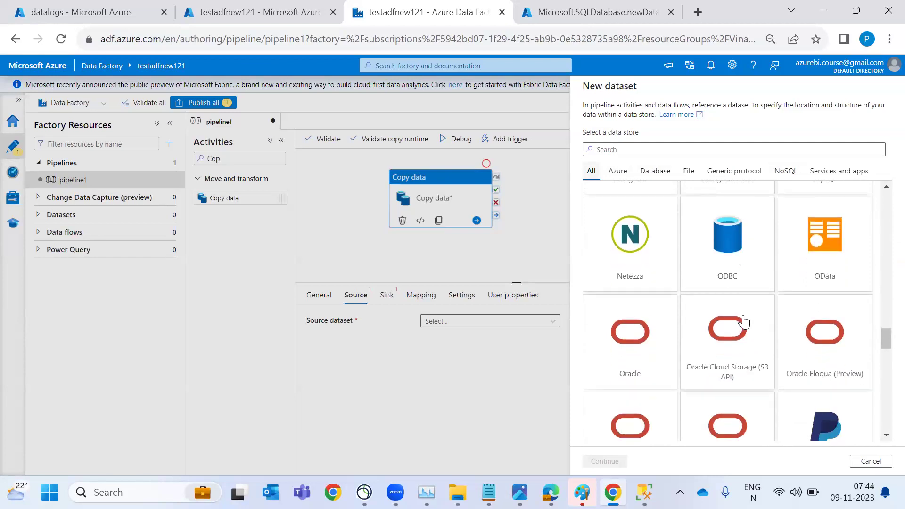
{"action": "scroll", "coordinate": [745, 322], "scroll_direction": "down", "scroll_amount": 5}
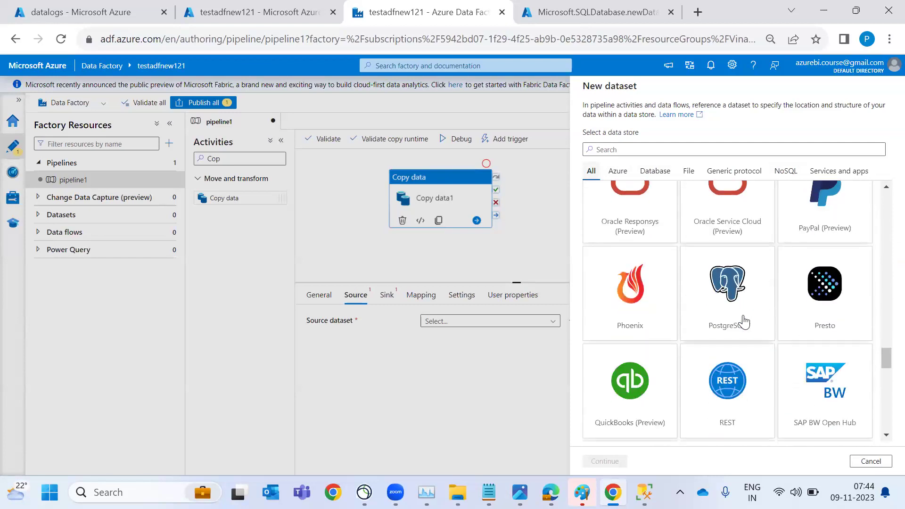
{"action": "scroll", "coordinate": [744, 322], "scroll_direction": "down", "scroll_amount": 4}
{"action": "scroll", "coordinate": [744, 322], "scroll_direction": "down", "scroll_amount": 5}
{"action": "scroll", "coordinate": [744, 322], "scroll_direction": "down", "scroll_amount": 2}
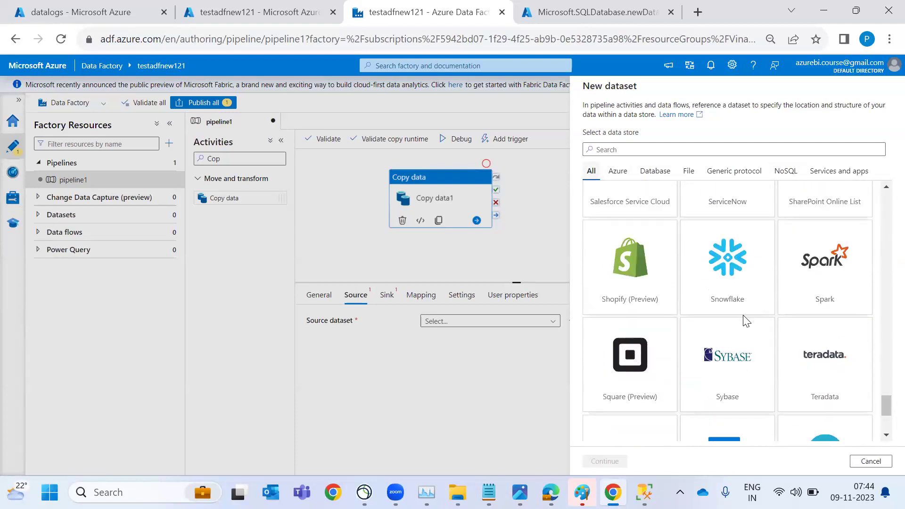
{"action": "scroll", "coordinate": [743, 316], "scroll_direction": "down", "scroll_amount": 1}
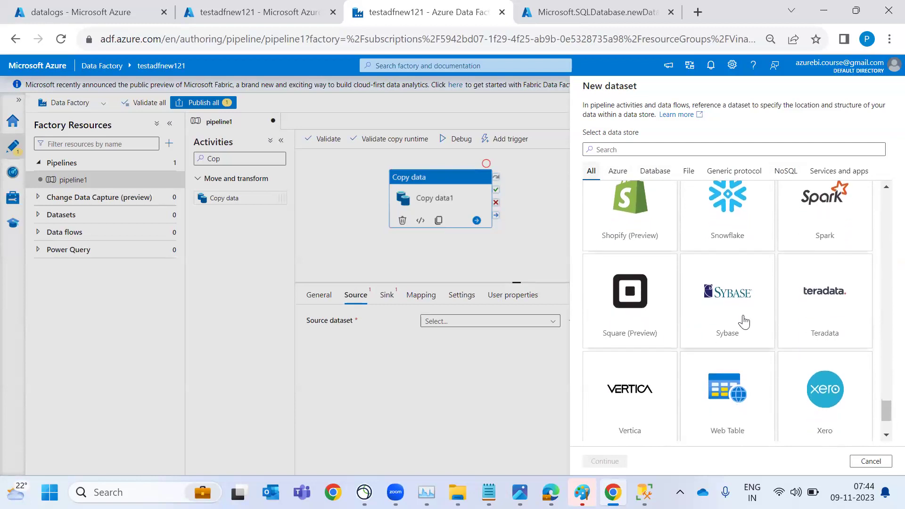
{"action": "scroll", "coordinate": [744, 319], "scroll_direction": "down", "scroll_amount": 2}
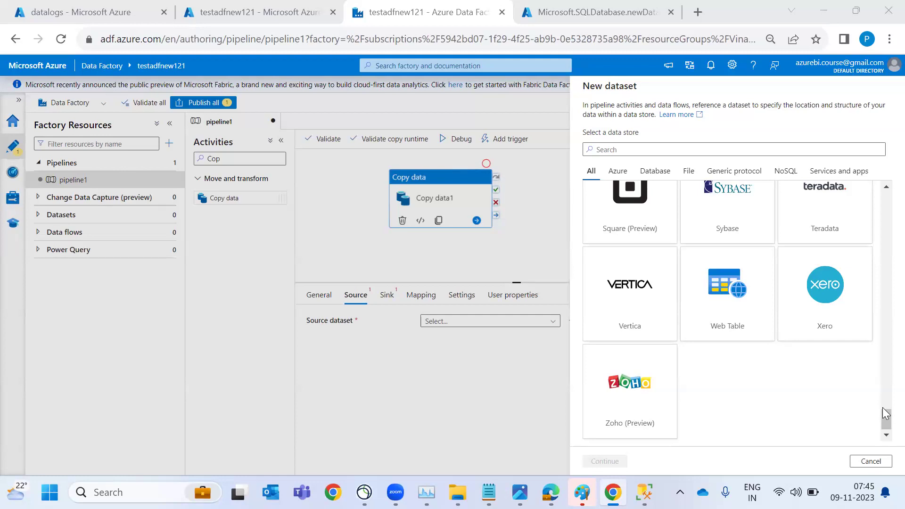
Create a new Azure Blob Storage dataset in DelimitedText format
{"action": "scroll", "coordinate": [820, 295], "scroll_direction": "up", "scroll_amount": 15}
{"action": "scroll", "coordinate": [820, 295], "scroll_direction": "up", "scroll_amount": 15}
{"action": "left_click", "coordinate": [617, 149]}
{"action": "type", "text": "blo"}
{"action": "double_click", "coordinate": [635, 203]}
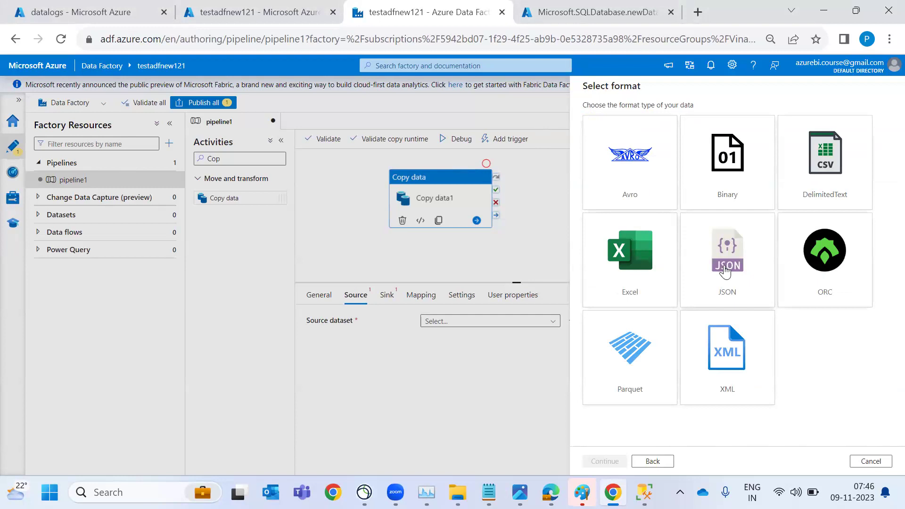
{"action": "left_click", "coordinate": [800, 188]}
{"action": "double_click", "coordinate": [800, 187]}
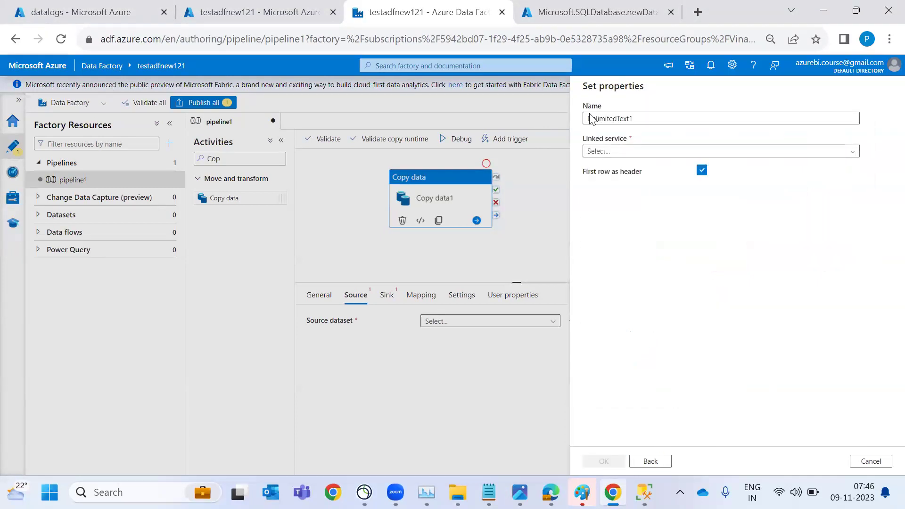
Name the dataset blob_SourceDataSet and start a new linked service for it
{"action": "double_click", "coordinate": [650, 119]}
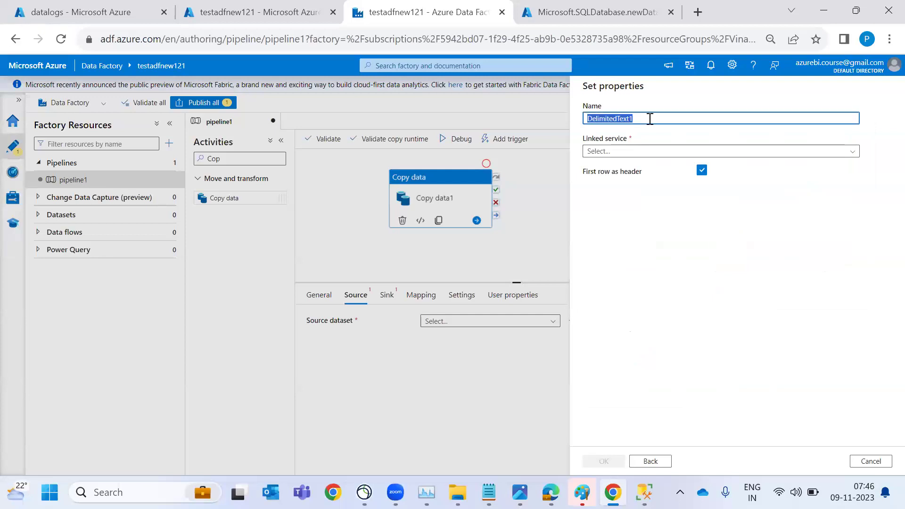
{"action": "type", "text": "blob"}
{"action": "key", "text": "BackSpace"}
{"action": "type", "text": "_SourceDataSet"}
{"action": "left_click", "coordinate": [643, 150]}
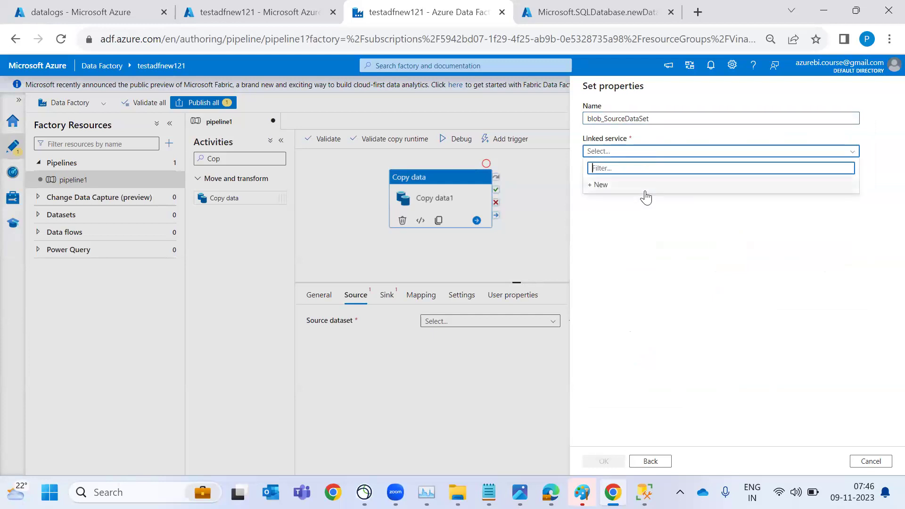
{"action": "left_click", "coordinate": [646, 189]}
Create linked service AzureBlobStorageLinkedServices on the Pay-As-You-Go storage account after a successful connection test
{"action": "left_click", "coordinate": [673, 124]}
{"action": "type", "text": "LinkedServices"}
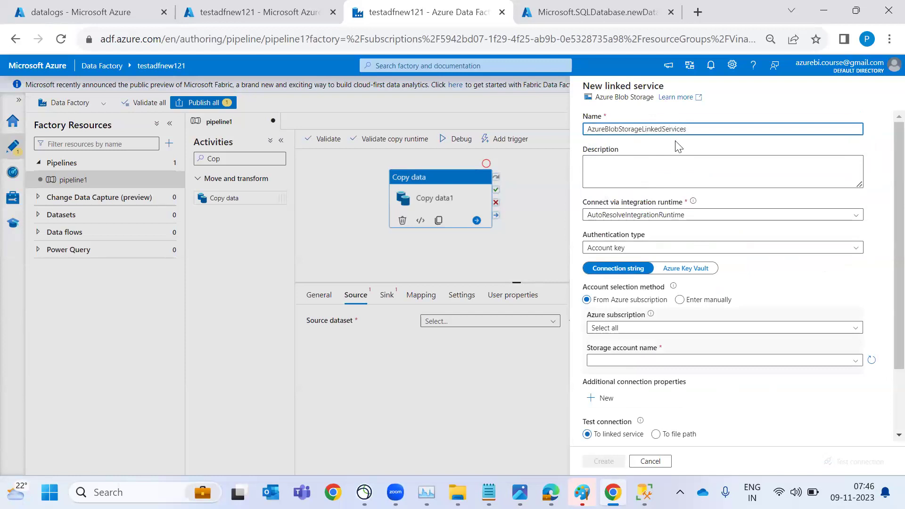
{"action": "scroll", "coordinate": [677, 143], "scroll_direction": "down", "scroll_amount": 1}
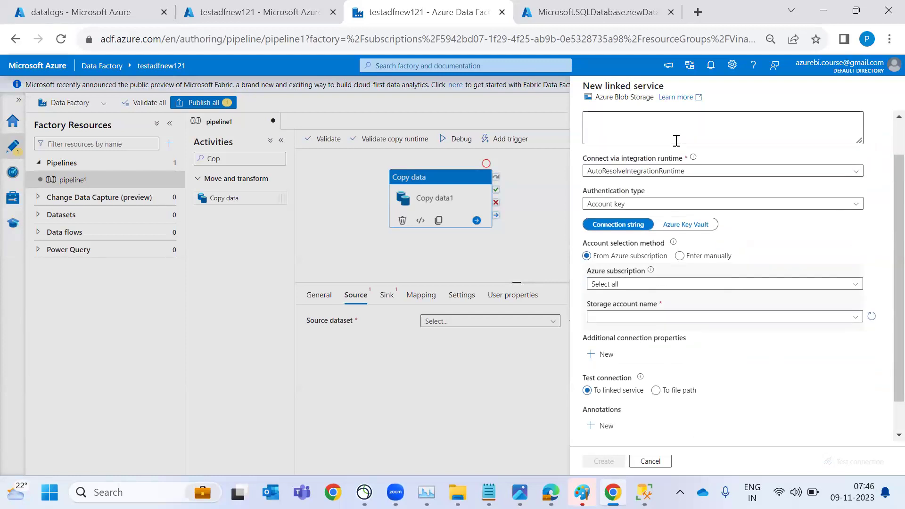
{"action": "left_click", "coordinate": [688, 286]}
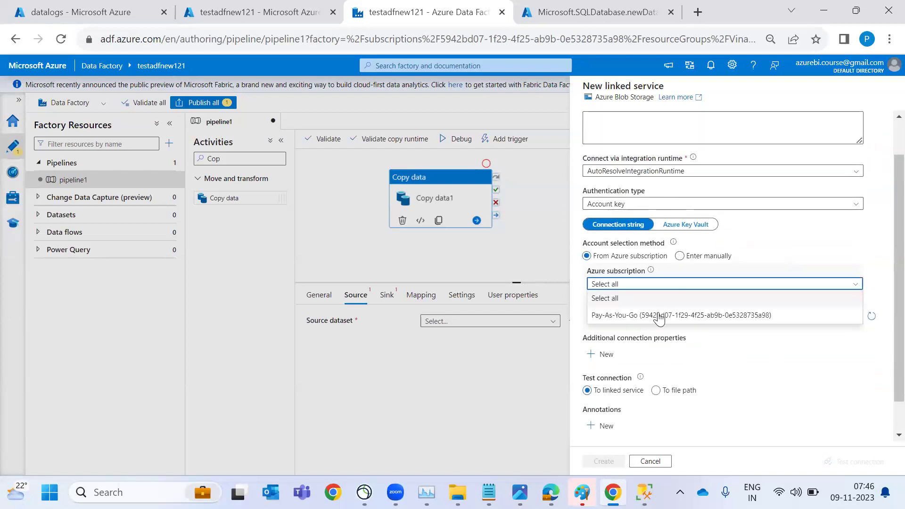
{"action": "left_click", "coordinate": [659, 317]}
{"action": "left_click", "coordinate": [659, 319]}
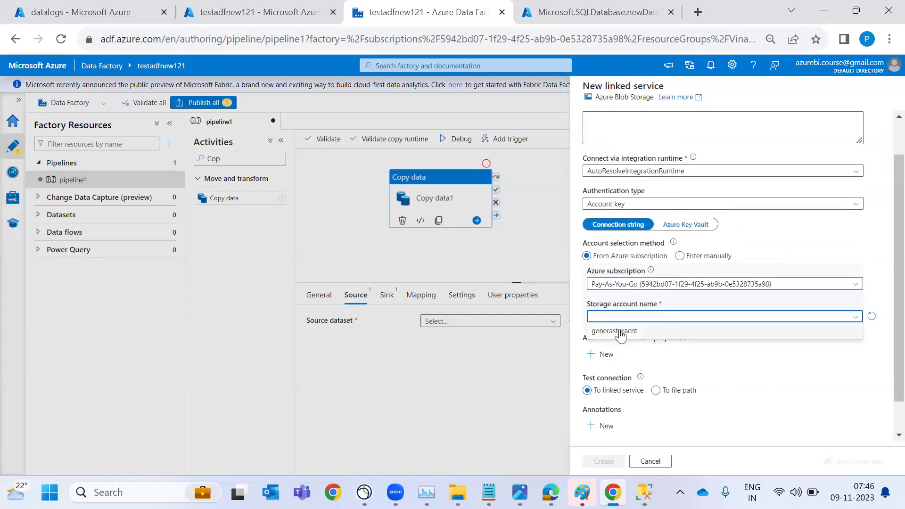
{"action": "left_click", "coordinate": [604, 335]}
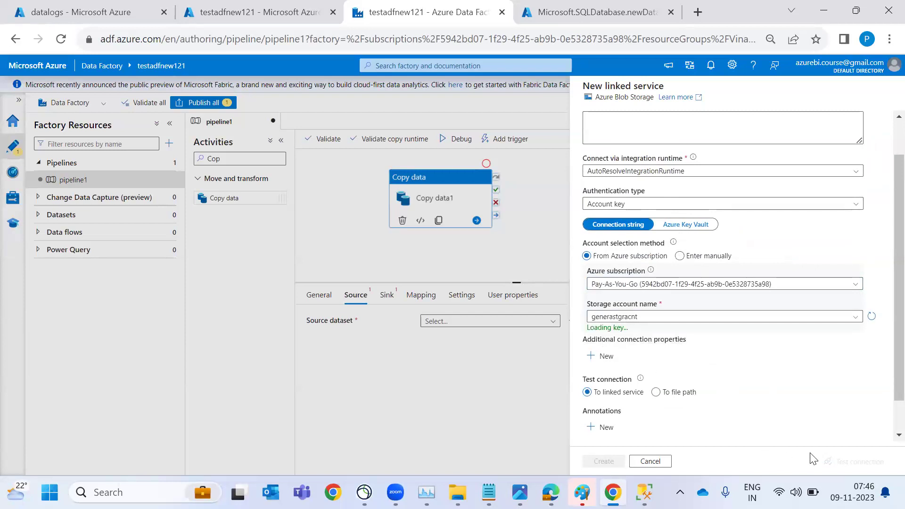
{"action": "left_click", "coordinate": [830, 463]}
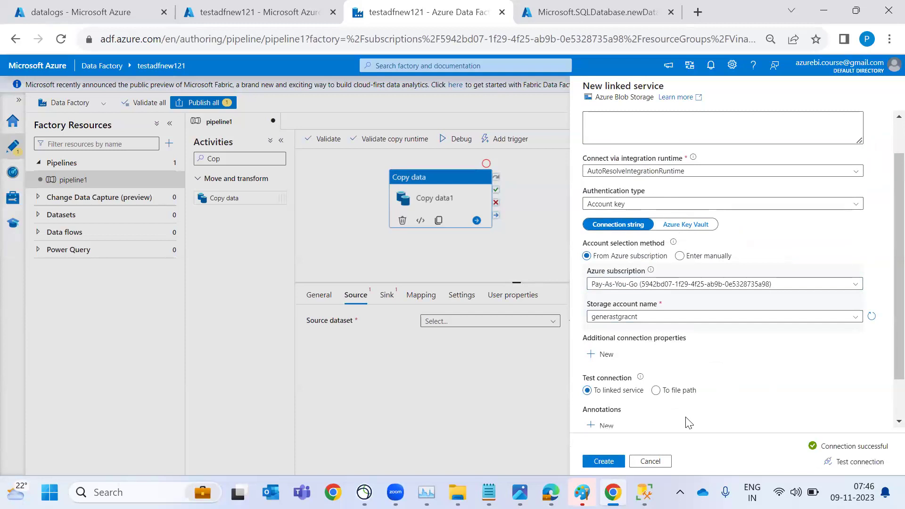
{"action": "left_click", "coordinate": [603, 462]}
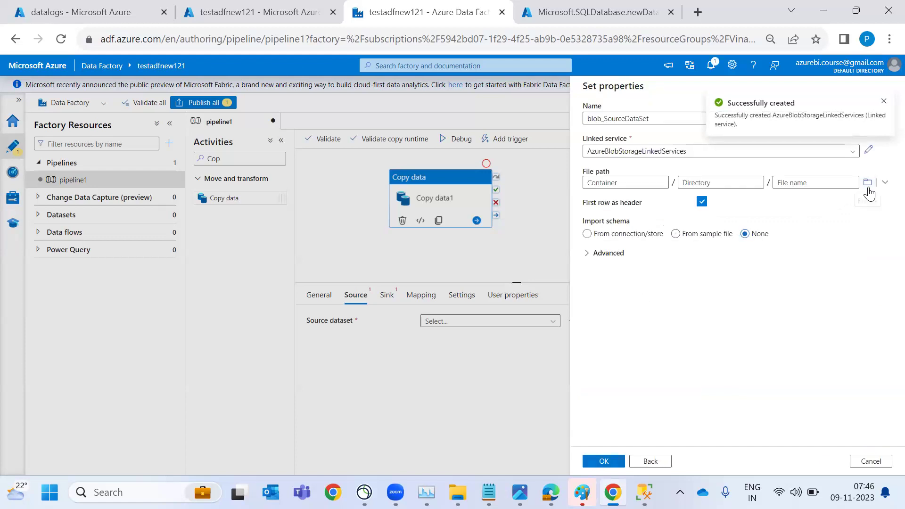
Browse storage and set the dataset file path to datalogs/Datalogsnew.csv
{"action": "left_click", "coordinate": [868, 183]}
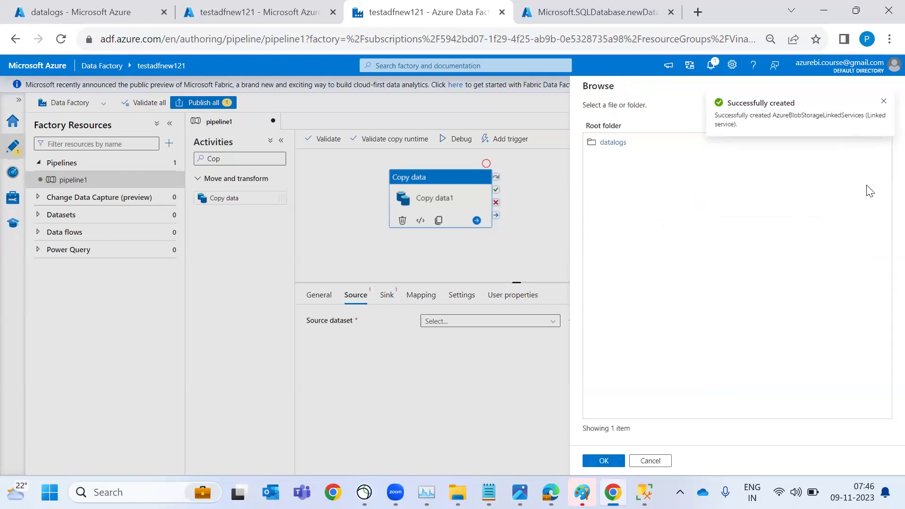
{"action": "left_click", "coordinate": [612, 148]}
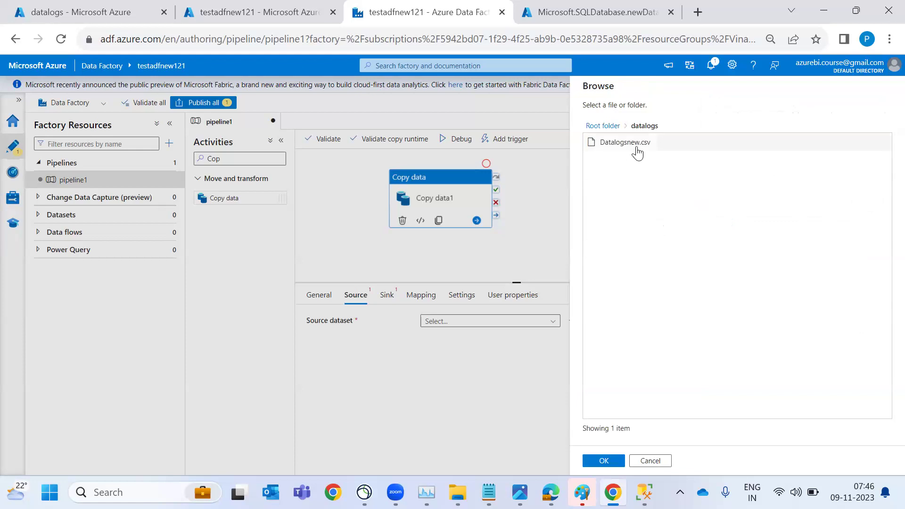
{"action": "left_click", "coordinate": [635, 151]}
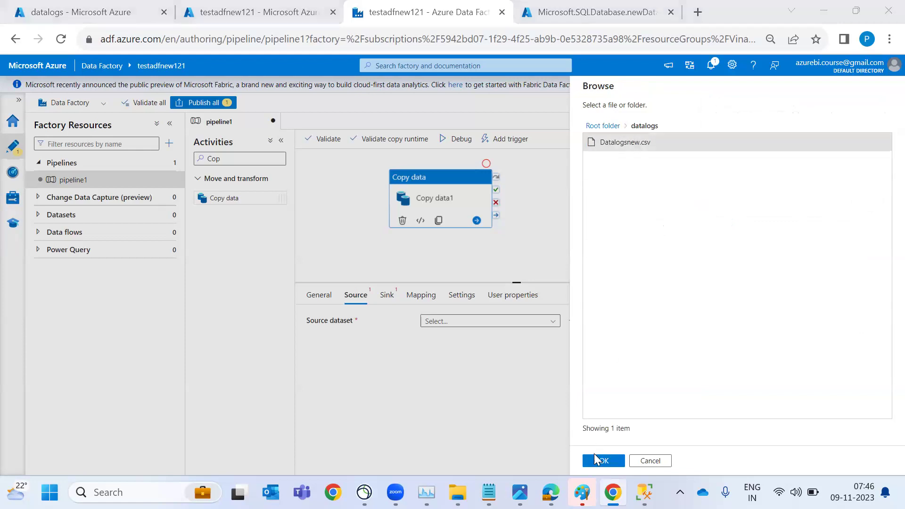
{"action": "key", "text": "alt+Tab"}
{"action": "left_click_drag", "start_coordinate": [424, 11], "coordinate": [533, 109]}
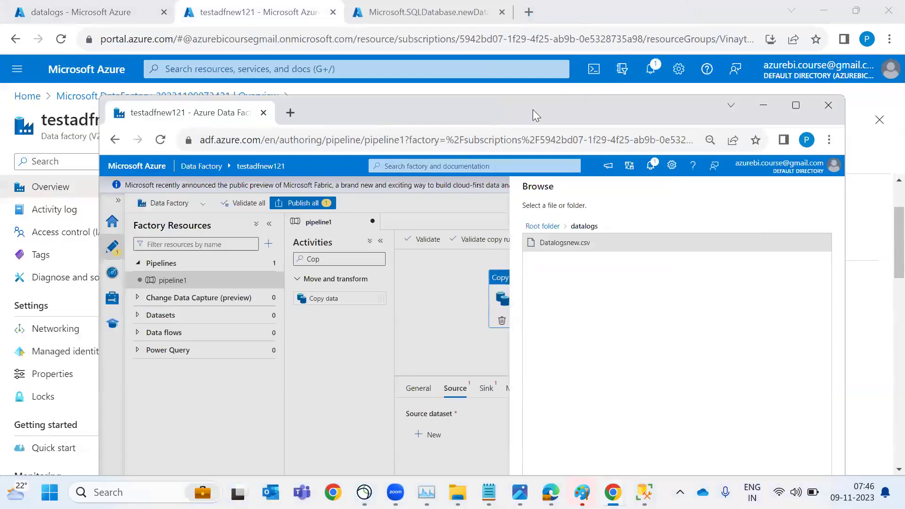
{"action": "double_click", "coordinate": [533, 109]}
{"action": "key", "text": "alt+Tab"}
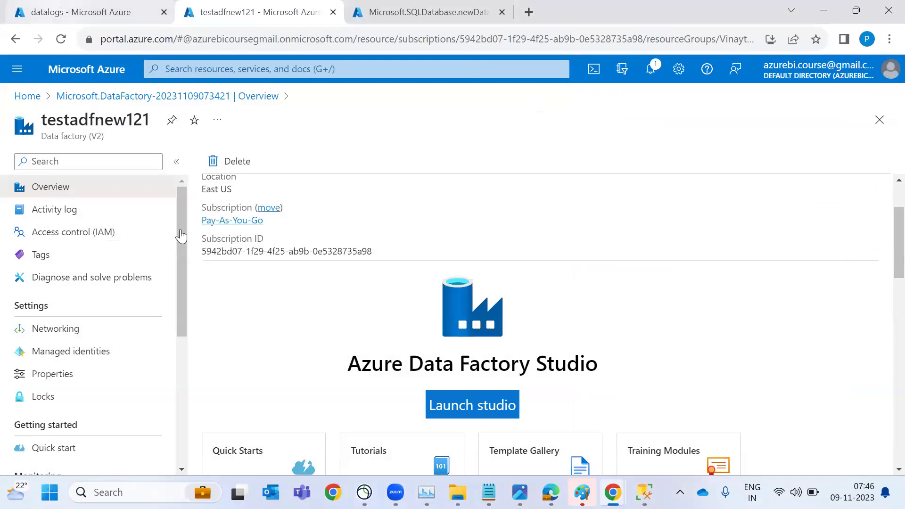
{"action": "key", "text": "ctrl+shift+Tab"}
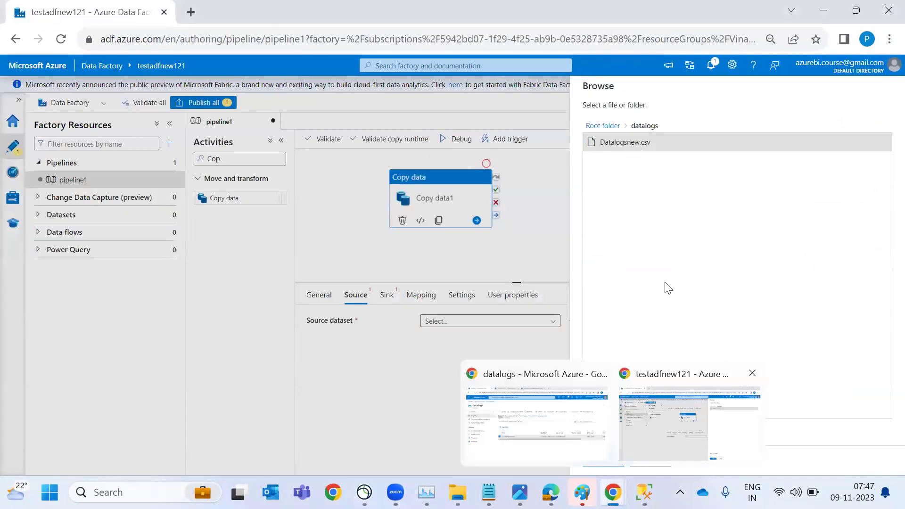
{"action": "left_click", "coordinate": [608, 462]}
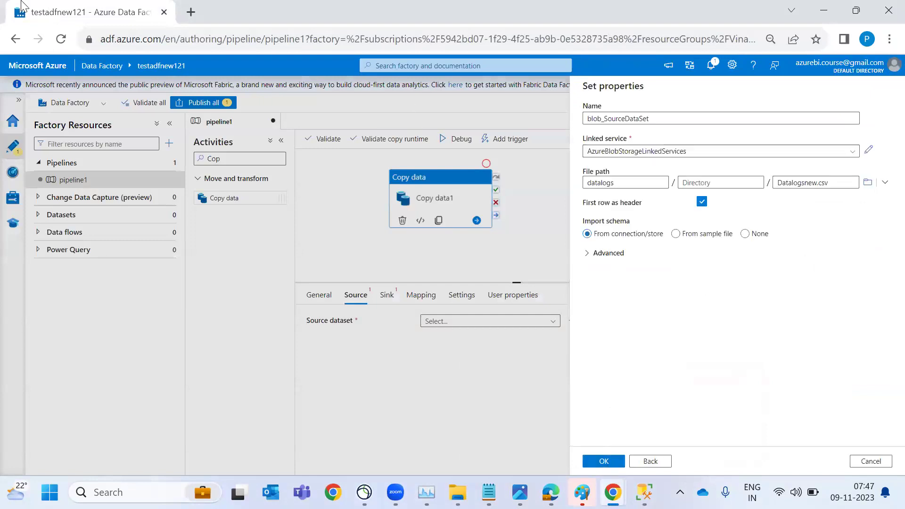
Confirm and save blob_SourceDataSet as the Copy data source dataset
{"action": "left_click", "coordinate": [407, 307]}
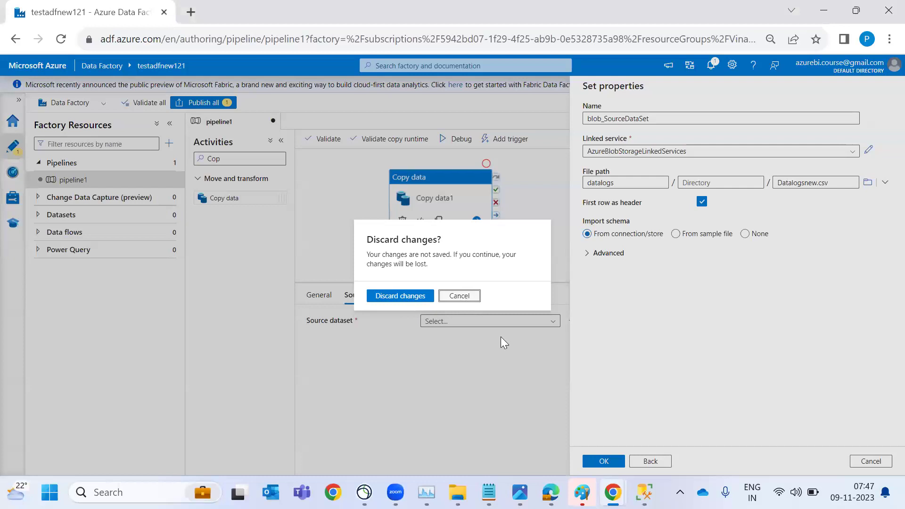
{"action": "left_click", "coordinate": [593, 461]}
{"action": "left_click", "coordinate": [593, 461]}
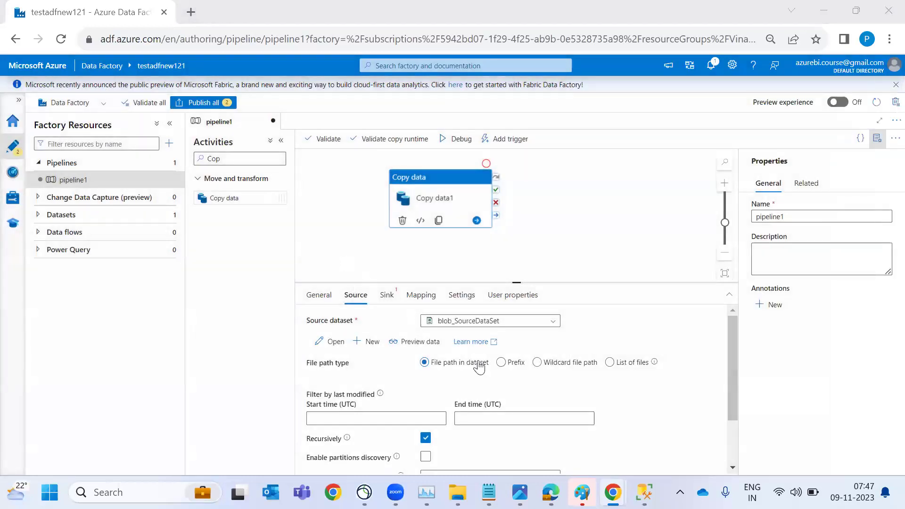
Inspect blob_SourceDataSet's schema, a single pipe-joined column Id|EID|EName|Esalary|Addres
{"action": "left_click", "coordinate": [89, 220]}
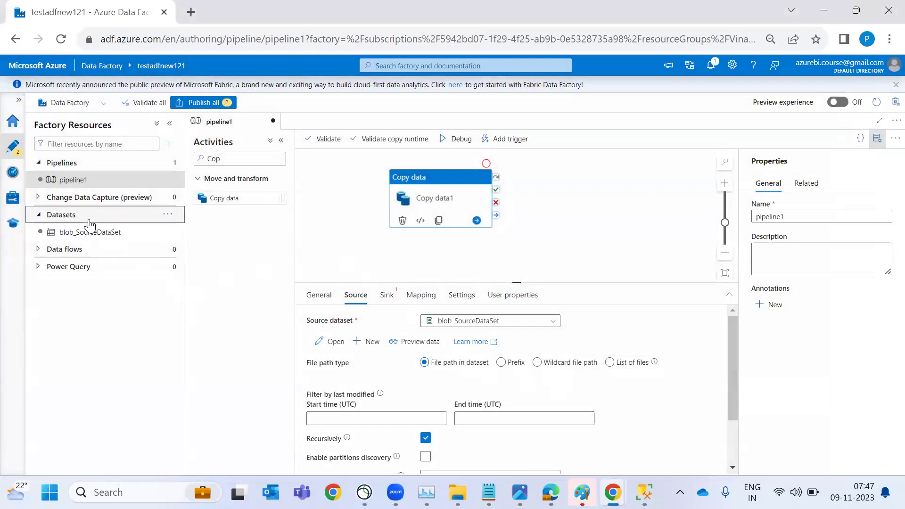
{"action": "left_click", "coordinate": [97, 233]}
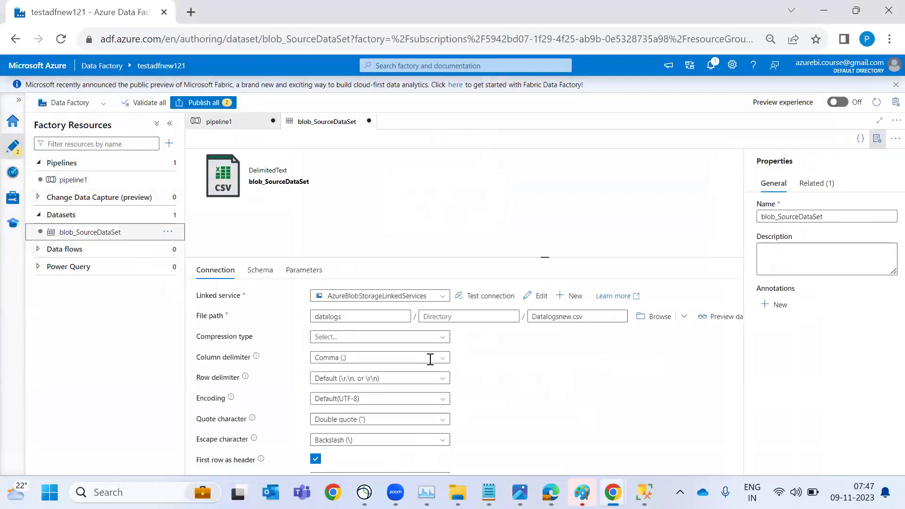
{"action": "left_click", "coordinate": [260, 271]}
{"action": "left_click_drag", "start_coordinate": [203, 337], "coordinate": [313, 336]}
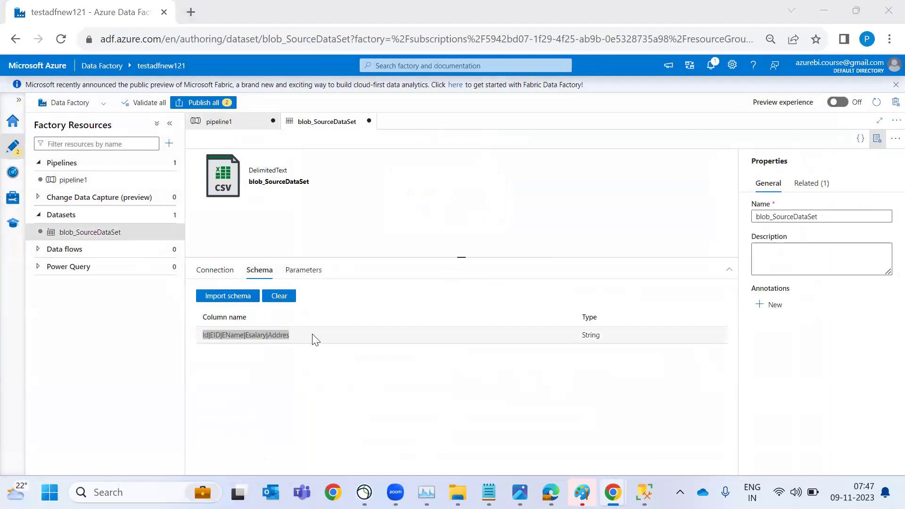
{"action": "key", "text": "alt+Tab"}
{"action": "key", "text": "alt+Tab"}
Check that Datalogsnew.csv is pipe-delimited, then return to the dataset's Connection settings
{"action": "right_click", "coordinate": [270, 320]}
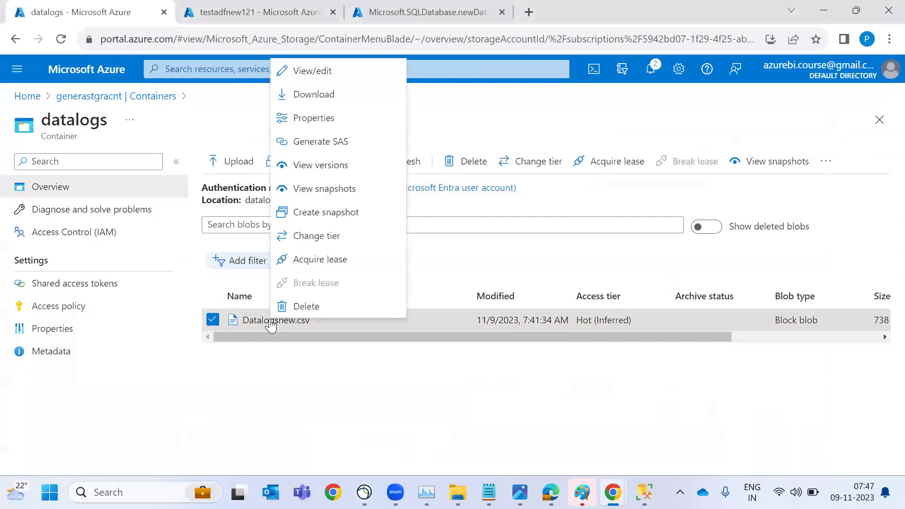
{"action": "left_click", "coordinate": [332, 71]}
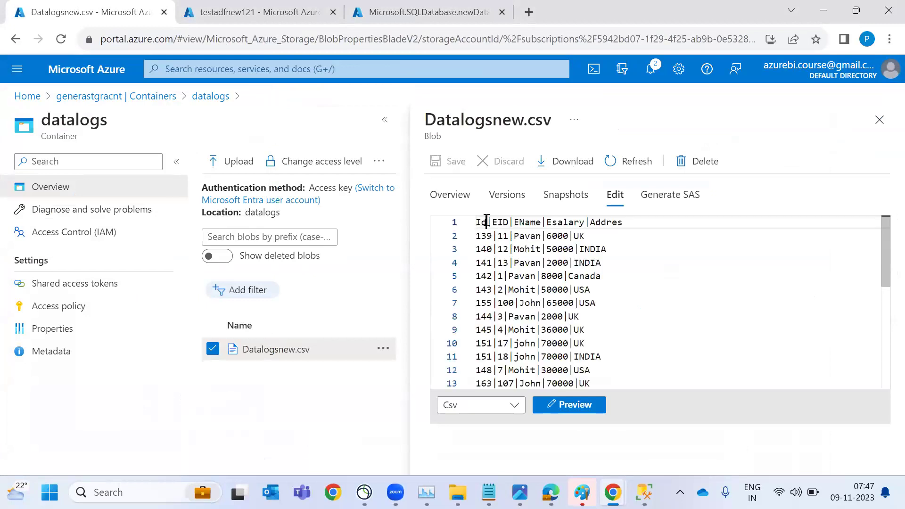
{"action": "left_click", "coordinate": [493, 222]}
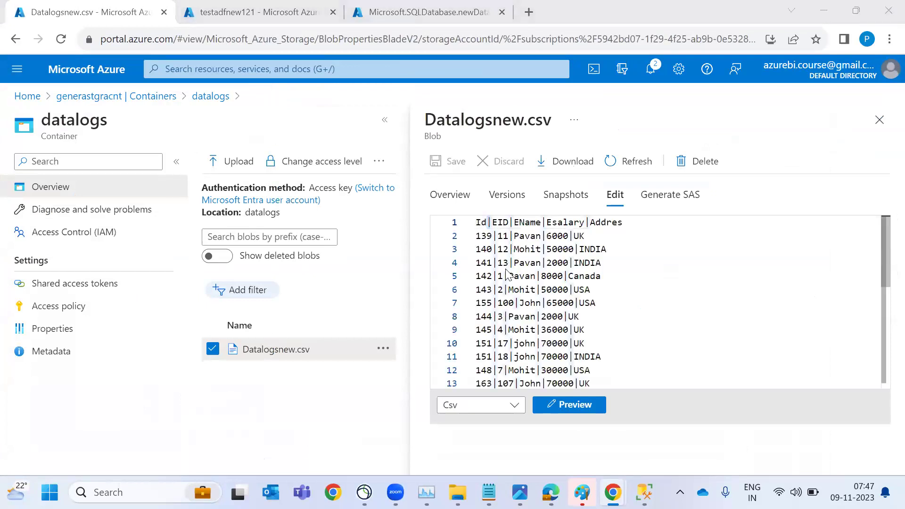
{"action": "key", "text": "alt+Tab"}
{"action": "left_click", "coordinate": [209, 271]}
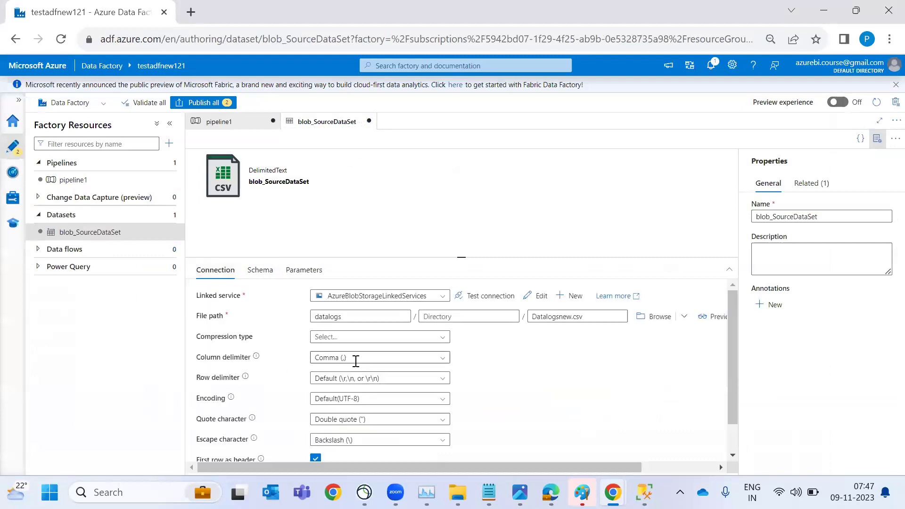
Set the column delimiter to Pipe (|) and import the schema from connection/store
{"action": "left_click", "coordinate": [445, 363]}
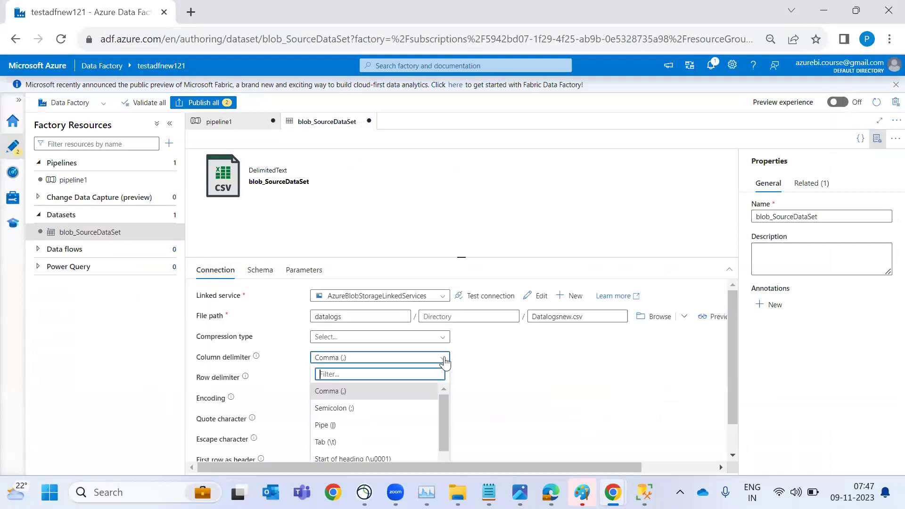
{"action": "left_click", "coordinate": [362, 424]}
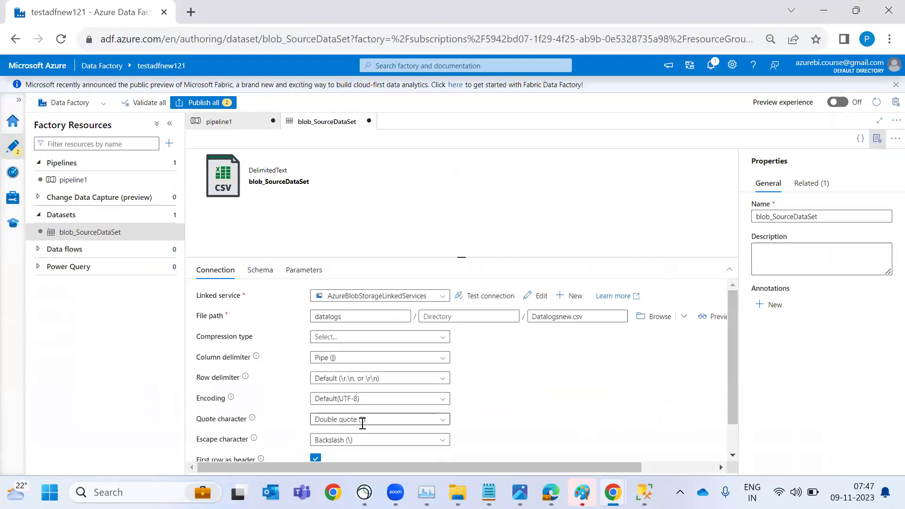
{"action": "left_click", "coordinate": [259, 271]}
{"action": "left_click", "coordinate": [238, 298]}
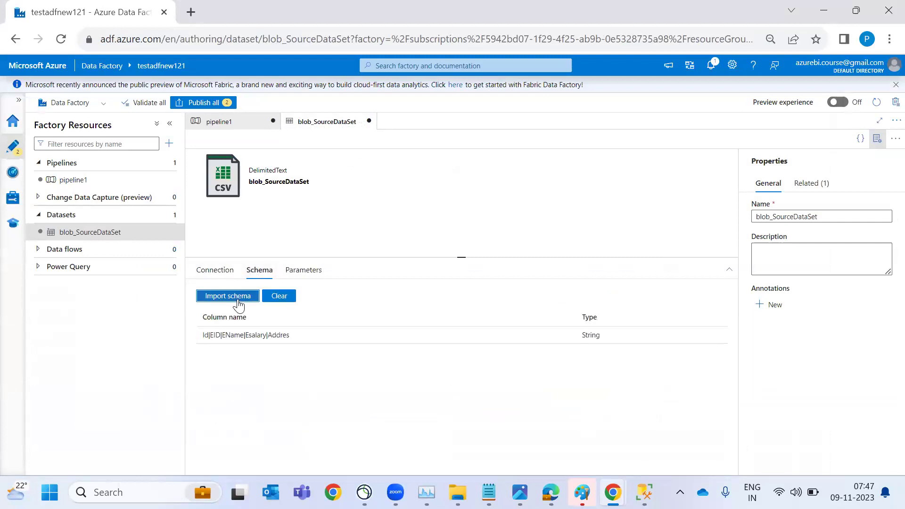
{"action": "left_click", "coordinate": [245, 329]}
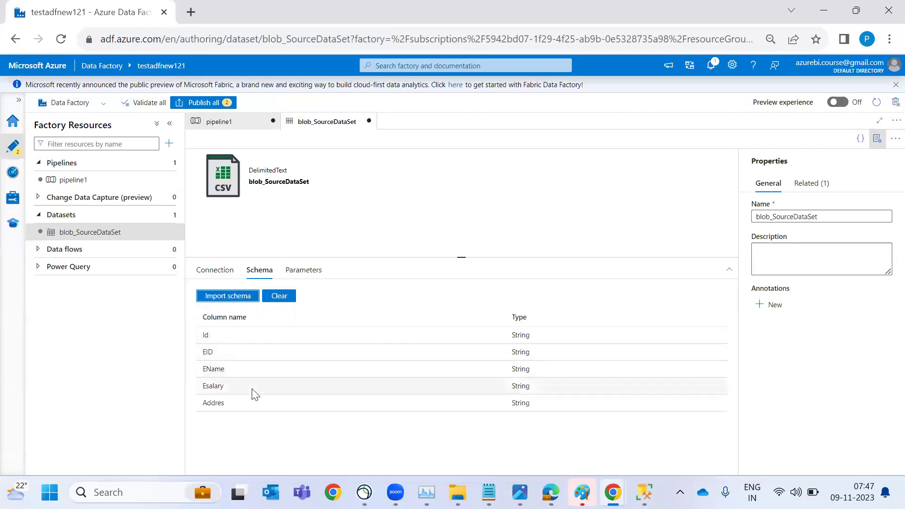
Preview Datalogsnew.csv to confirm its five columns now split correctly
{"action": "left_click", "coordinate": [226, 277]}
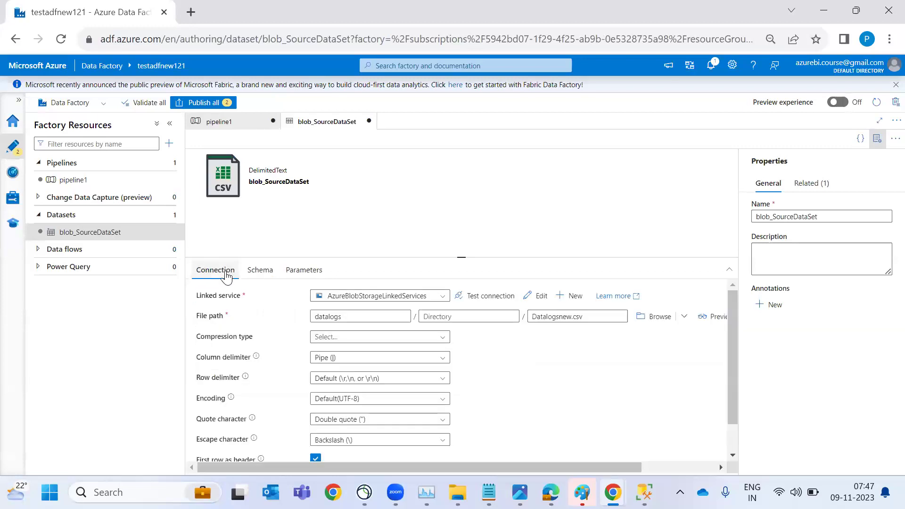
{"action": "left_click", "coordinate": [711, 318]}
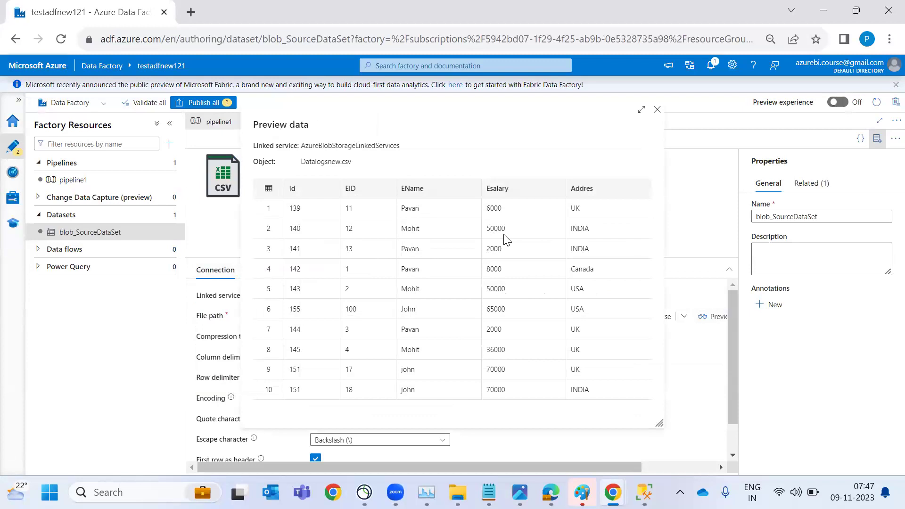
{"action": "left_click", "coordinate": [657, 110]}
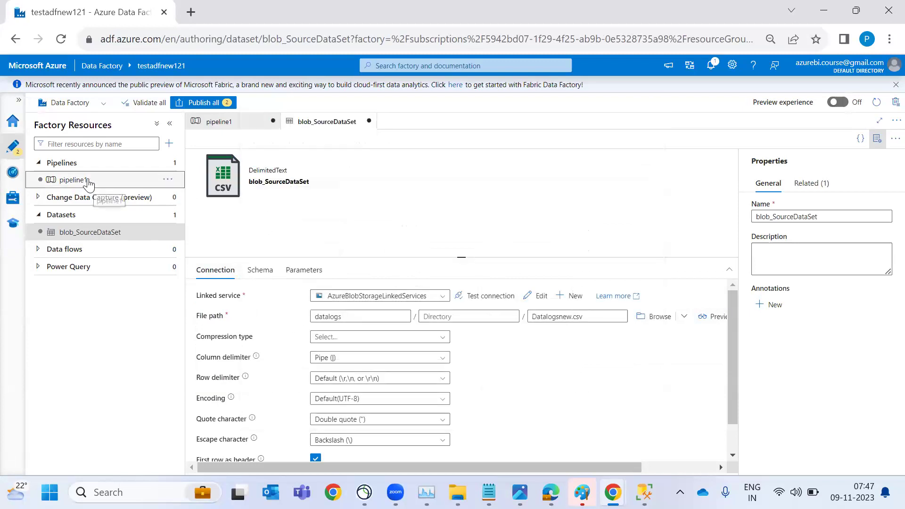
Rename pipeline1 to Blob_ASQL_Pipeline in the pipeline properties
{"action": "left_click", "coordinate": [88, 183]}
{"action": "left_click", "coordinate": [807, 216]}
{"action": "key", "text": "BackSpace"}
{"action": "type", "text": "B"}
{"action": "type", "text": "lob+"}
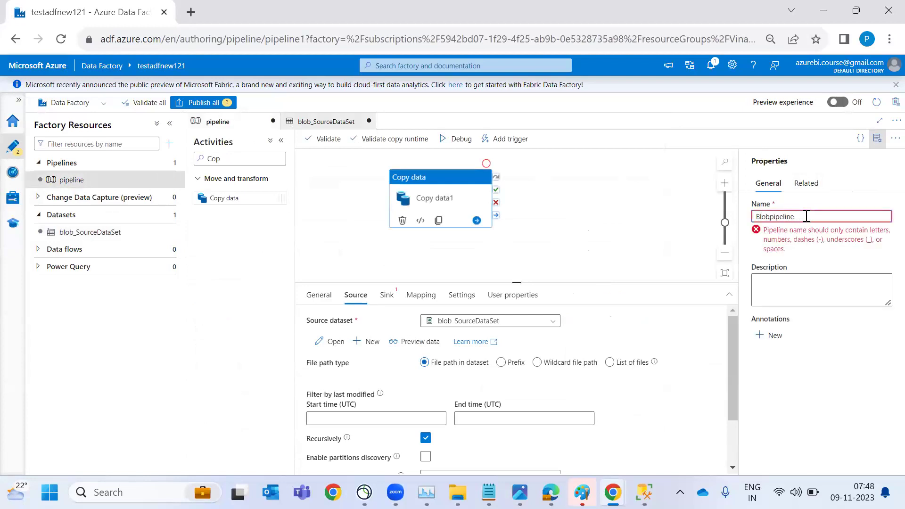
{"action": "type", "text": "_ASQL_"}
{"action": "key", "text": "Delete"}
{"action": "type", "text": "P"}
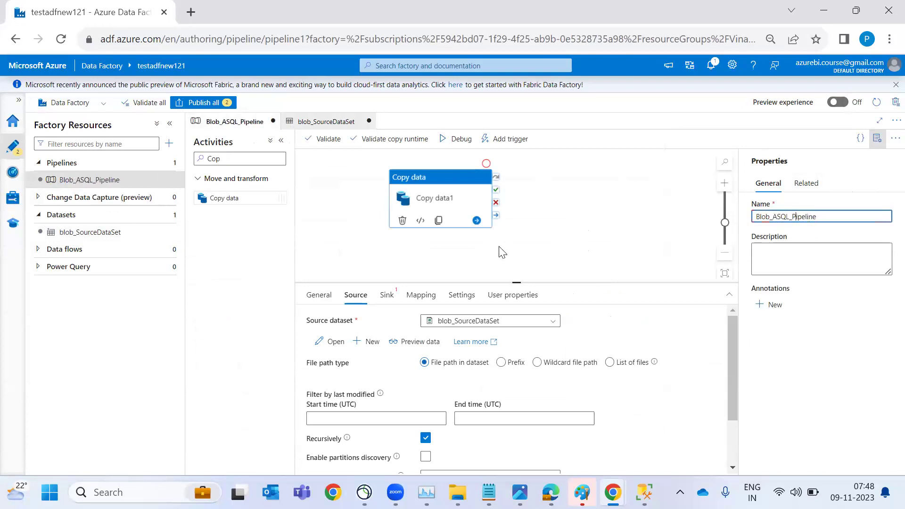
{"action": "left_click", "coordinate": [523, 254]}
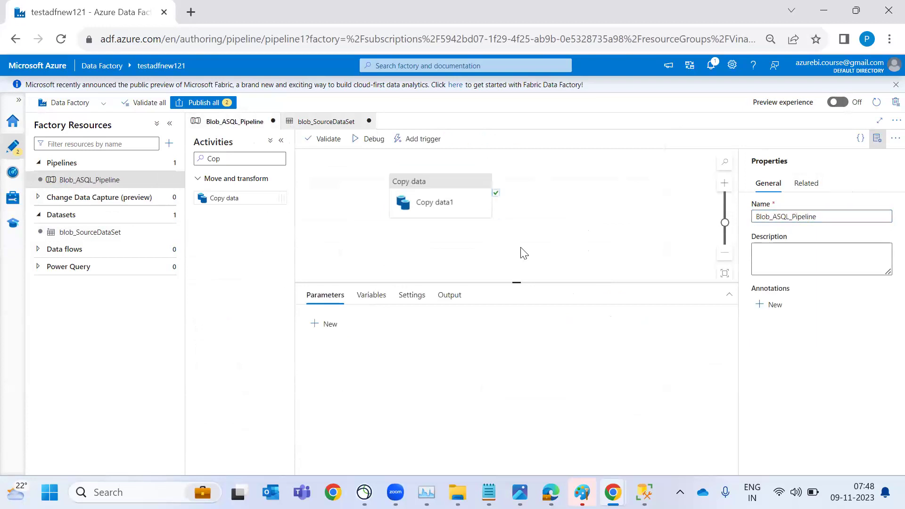
Preview Copy data1's source rows, then show its Sink settings
{"action": "left_click", "coordinate": [464, 221]}
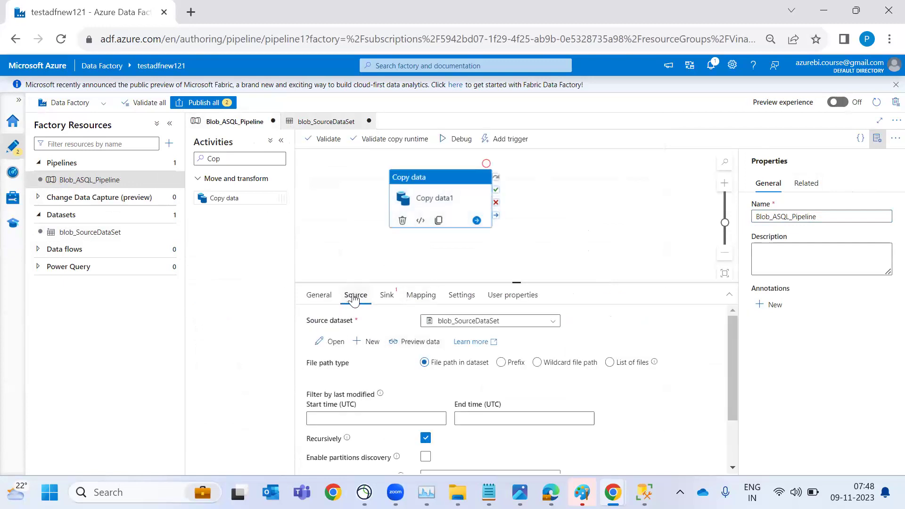
{"action": "left_click", "coordinate": [406, 342]}
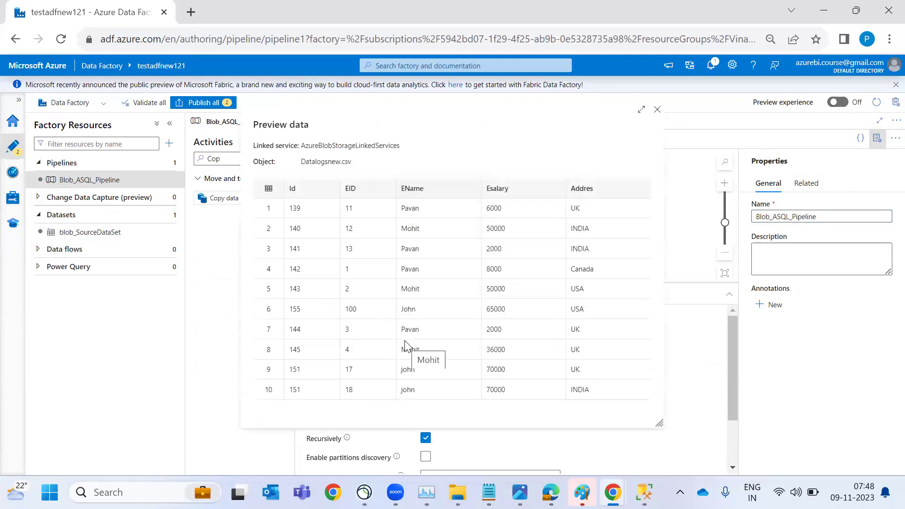
{"action": "left_click", "coordinate": [657, 109]}
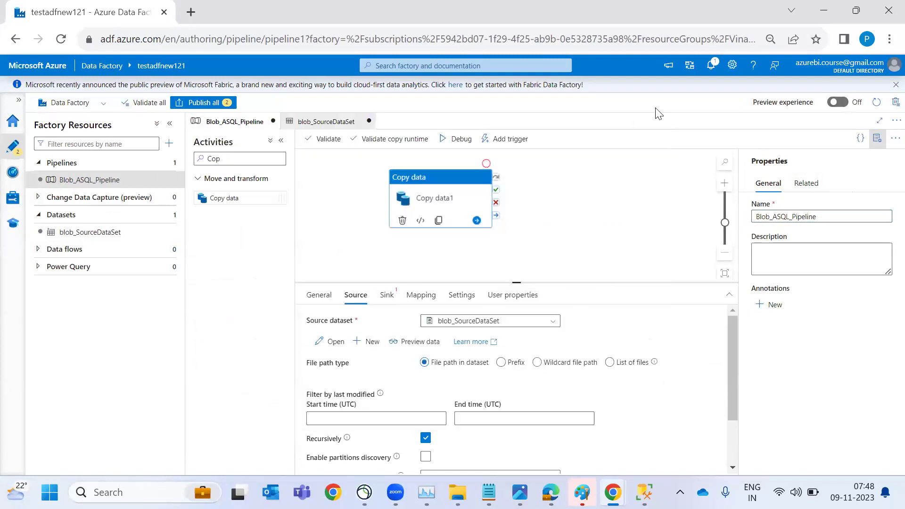
{"action": "left_click", "coordinate": [387, 295]}
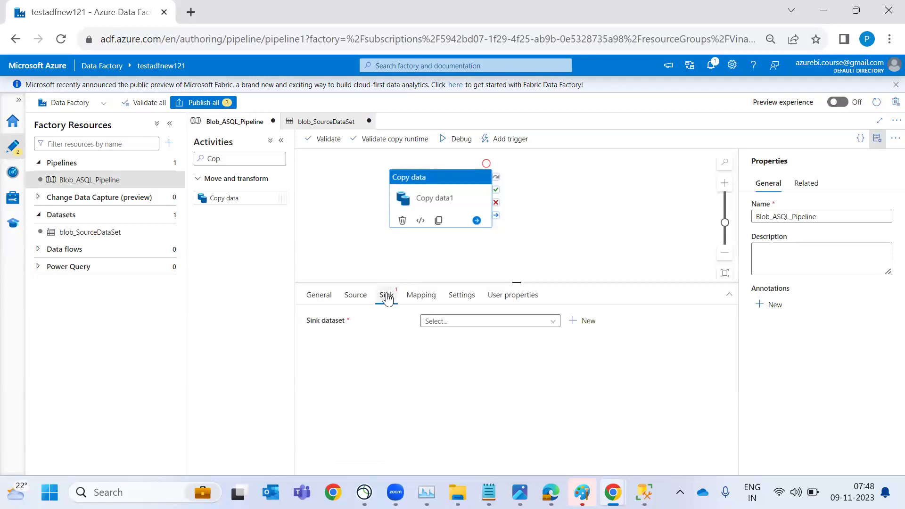
Leave the ADF_ARC.webp diagram and return to the Azure portal's SQL deployment overview
{"action": "key", "text": "alt+Tab"}
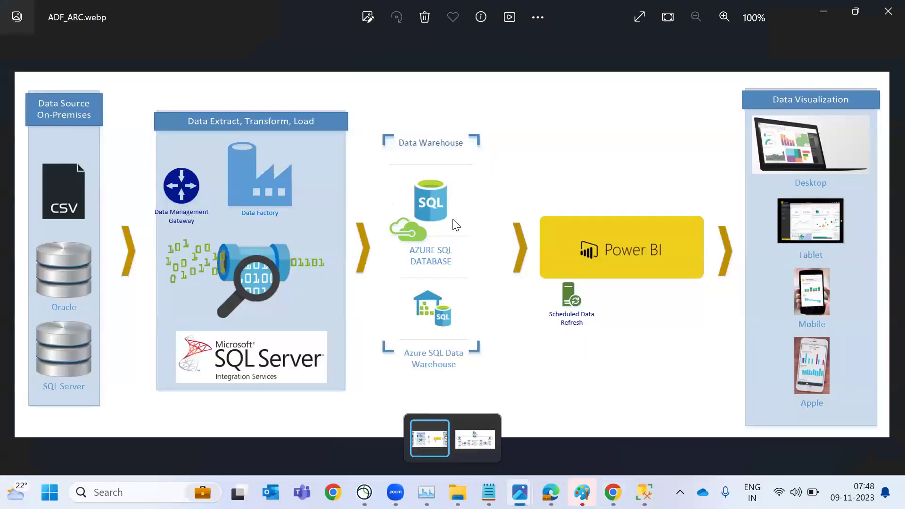
{"action": "key", "text": "alt+Tab"}
{"action": "key", "text": "alt+Tab"}
{"action": "key", "text": "alt+Tab"}
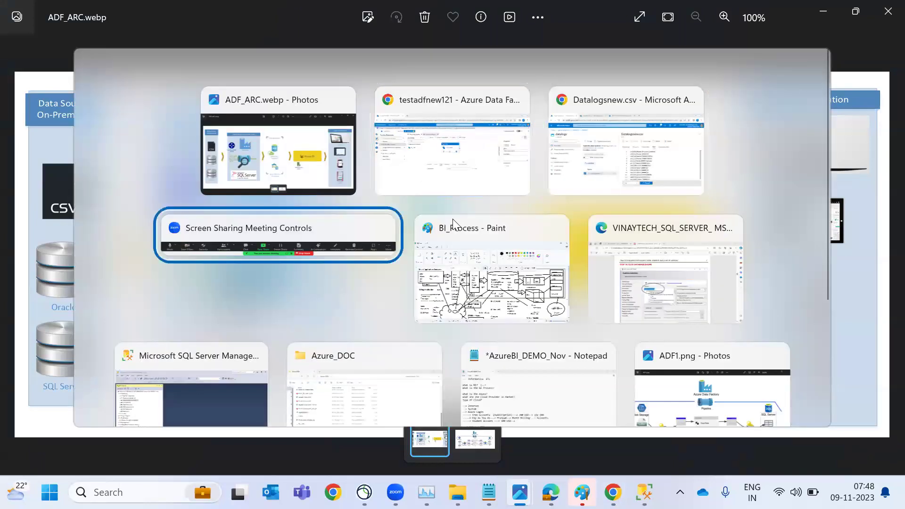
{"action": "key", "text": "alt+Tab"}
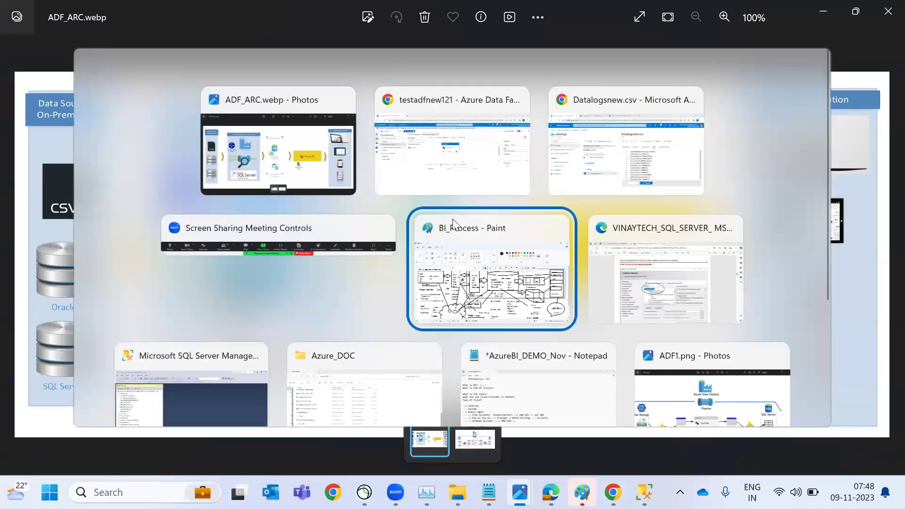
{"action": "key", "text": "Up"}
{"action": "key", "text": "alt+Tab"}
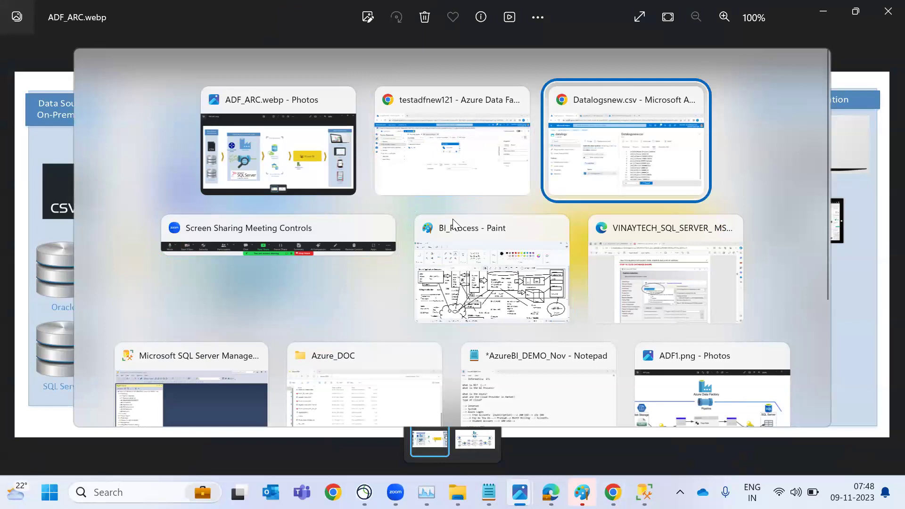
{"action": "key", "text": "ctrl+Tab"}
{"action": "key", "text": "ctrl+Tab"}
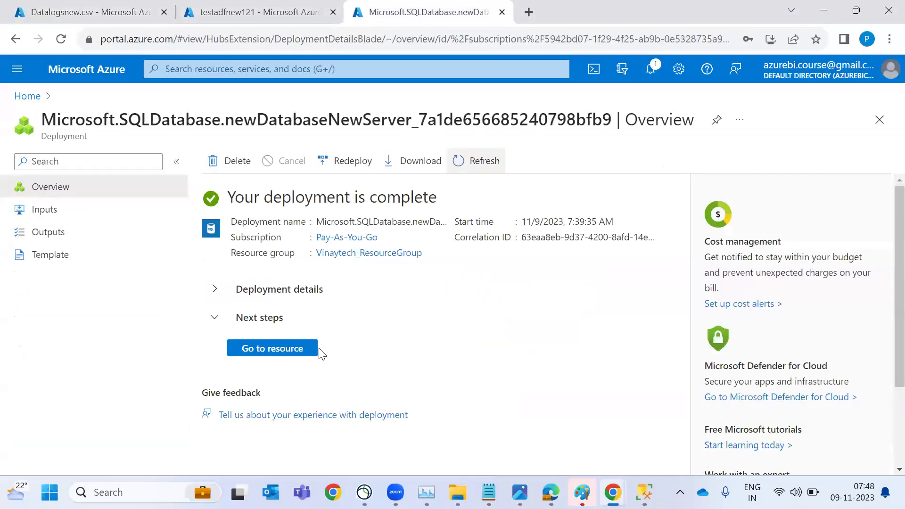
Open the azuresqldb resource, copy its server name, and bring up SQL Server Management Studio
{"action": "left_click", "coordinate": [300, 355]}
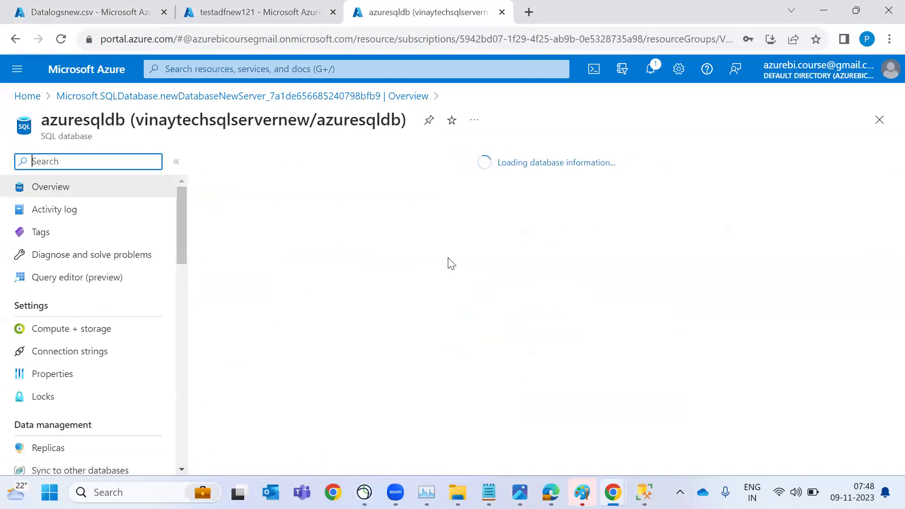
{"action": "double_click", "coordinate": [99, 123]}
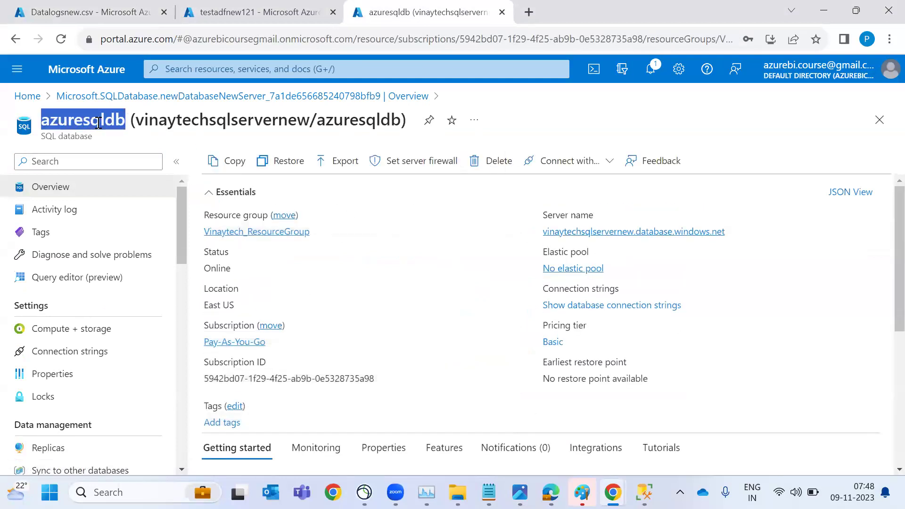
{"action": "double_click", "coordinate": [201, 121]}
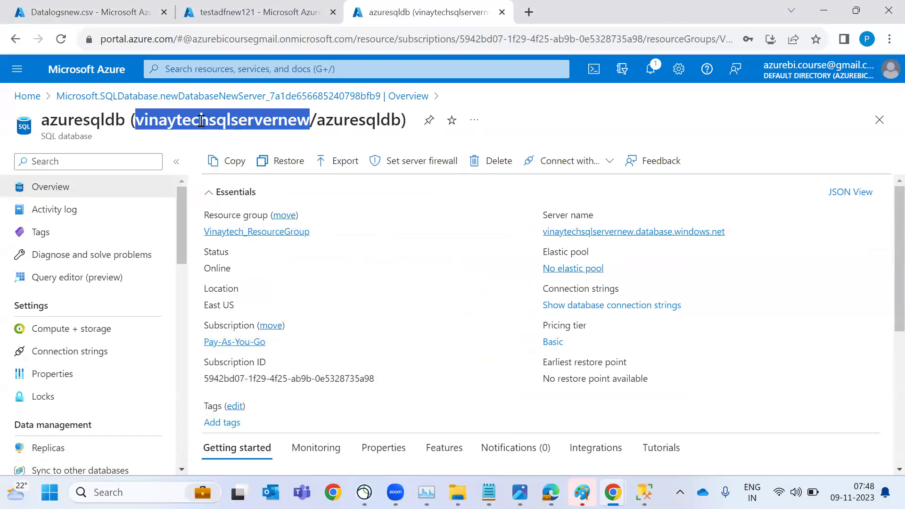
{"action": "left_click", "coordinate": [734, 233]}
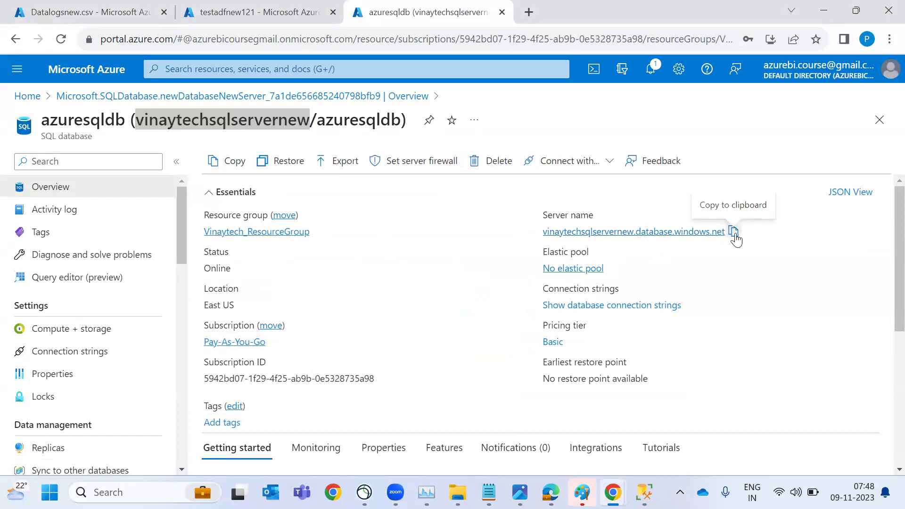
{"action": "left_click", "coordinate": [644, 492]}
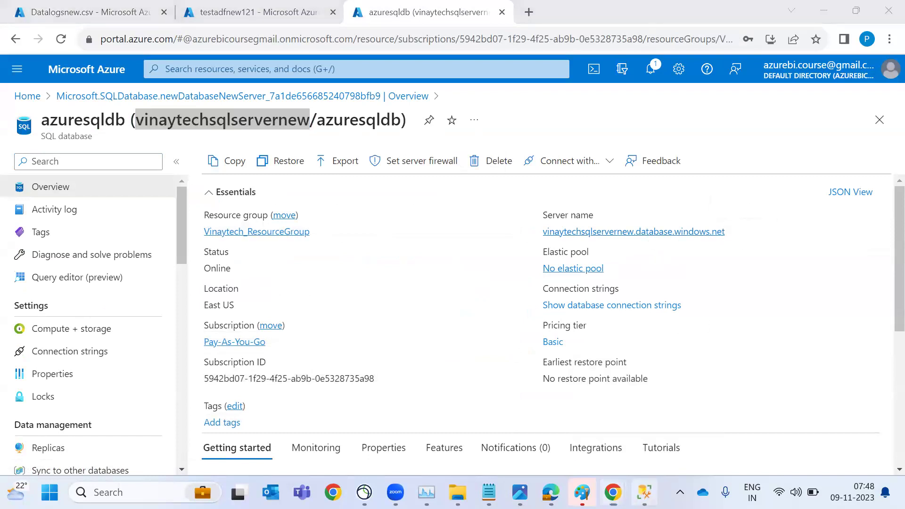
{"action": "left_click", "coordinate": [33, 110]}
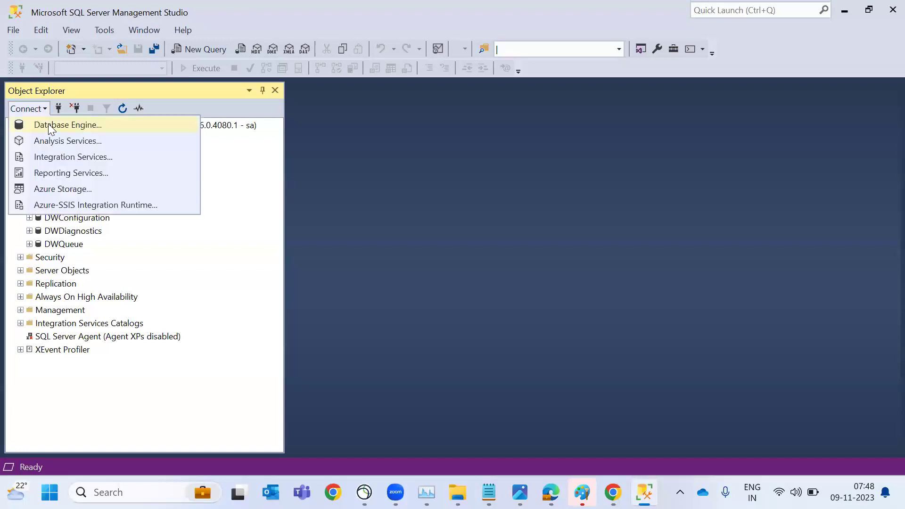
Paste the Azure SQL server address into both the Server name and Login fields
{"action": "left_click", "coordinate": [48, 123]}
{"action": "key", "text": "ctrl+v"}
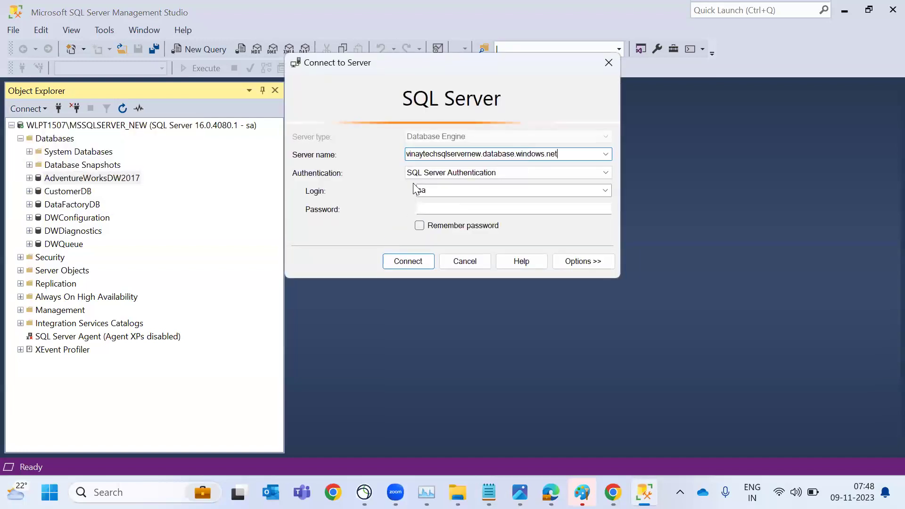
{"action": "double_click", "coordinate": [462, 195]}
{"action": "key", "text": "ctrl+v"}
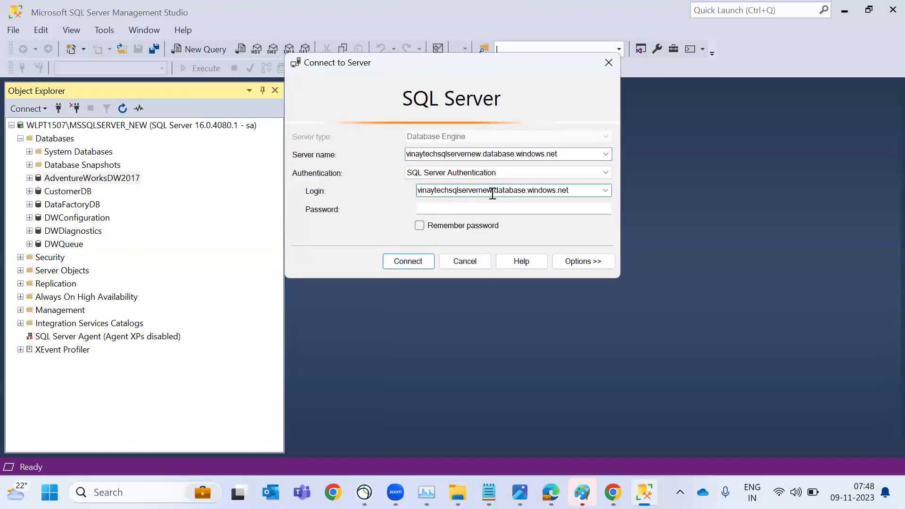
Trim the domain suffix from the login so only the admin login remains, and enter the password
{"action": "left_click", "coordinate": [492, 193]}
{"action": "key", "text": "shift+End"}
{"action": "key", "text": "BackSpace"}
{"action": "key", "text": "BackSpace"}
{"action": "key", "text": "ctrl+z"}
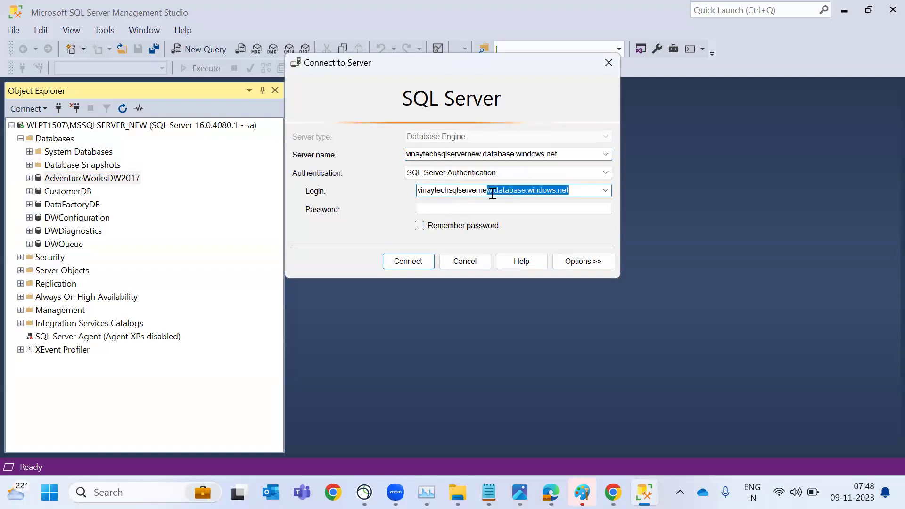
{"action": "left_click", "coordinate": [493, 194]}
{"action": "key", "text": "shift+End"}
{"action": "key", "text": "BackSpace"}
{"action": "key", "text": "Tab"}
{"action": "type", "text": "***"}
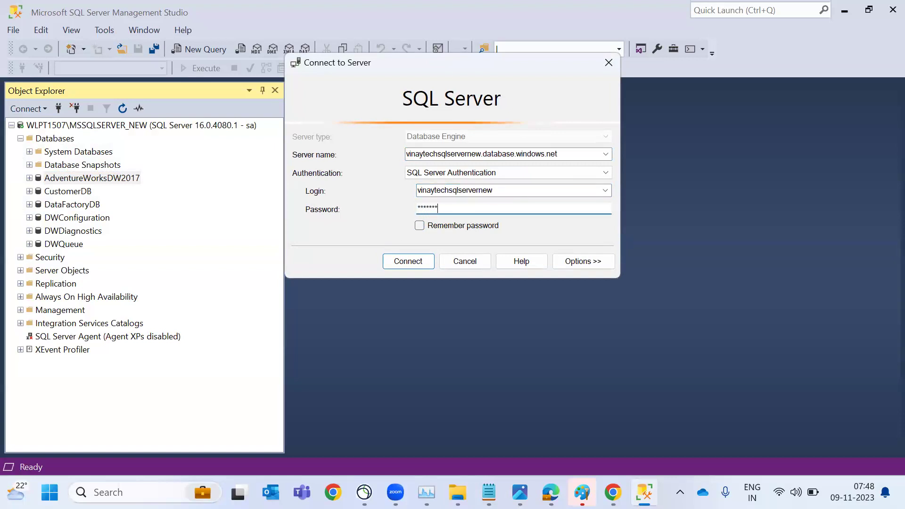
{"action": "key", "text": "alt+Tab"}
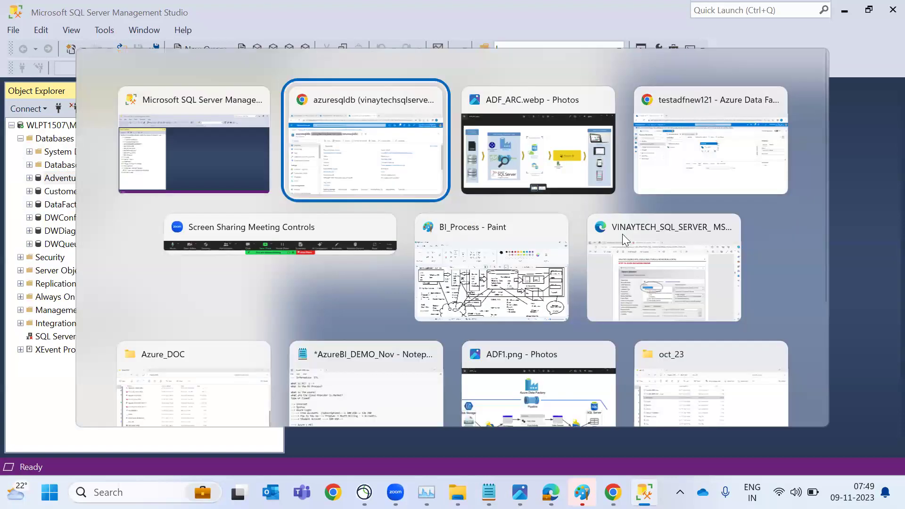
Allow selected networks, add a client IP firewall rule, allow Azure services, and save the server firewall
{"action": "left_click", "coordinate": [396, 177]}
{"action": "left_click", "coordinate": [398, 165]}
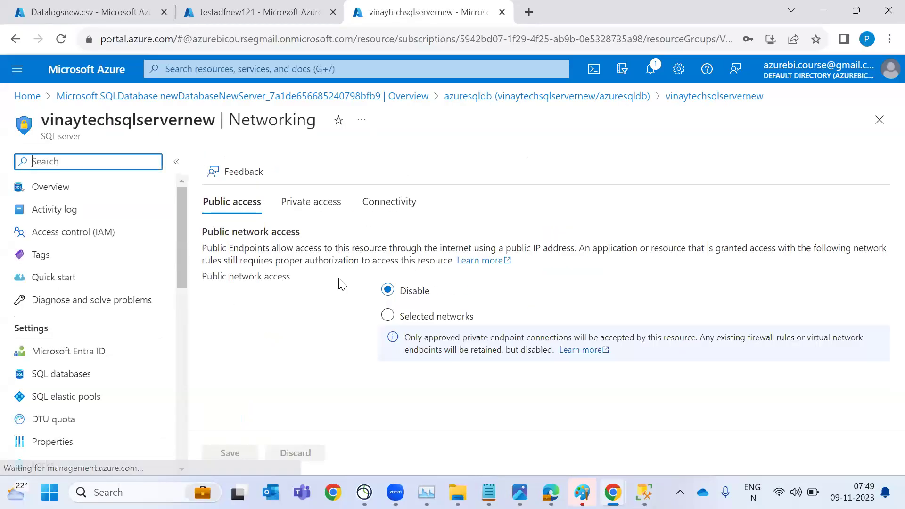
{"action": "left_click", "coordinate": [439, 317]}
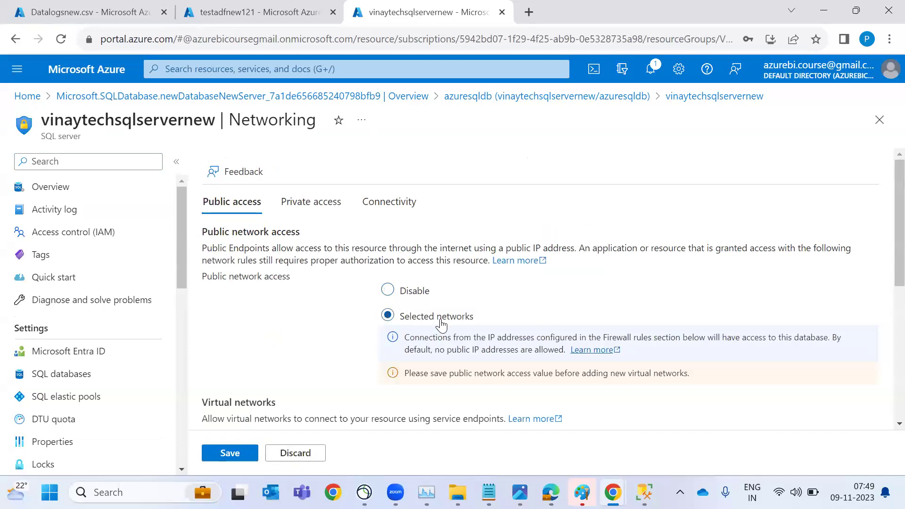
{"action": "scroll", "coordinate": [322, 288], "scroll_direction": "down", "scroll_amount": 5}
{"action": "left_click", "coordinate": [315, 370]}
{"action": "scroll", "coordinate": [315, 370], "scroll_direction": "down", "scroll_amount": 2}
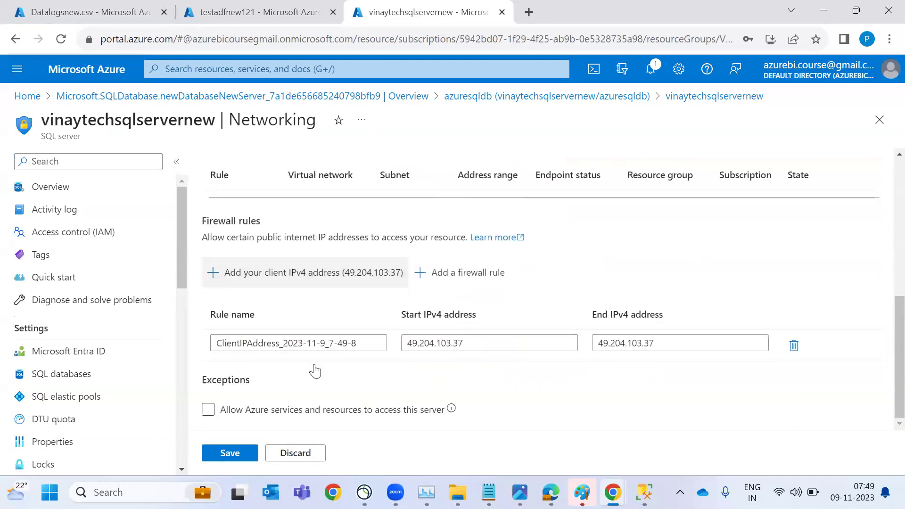
{"action": "left_click", "coordinate": [267, 410]}
{"action": "left_click", "coordinate": [233, 454]}
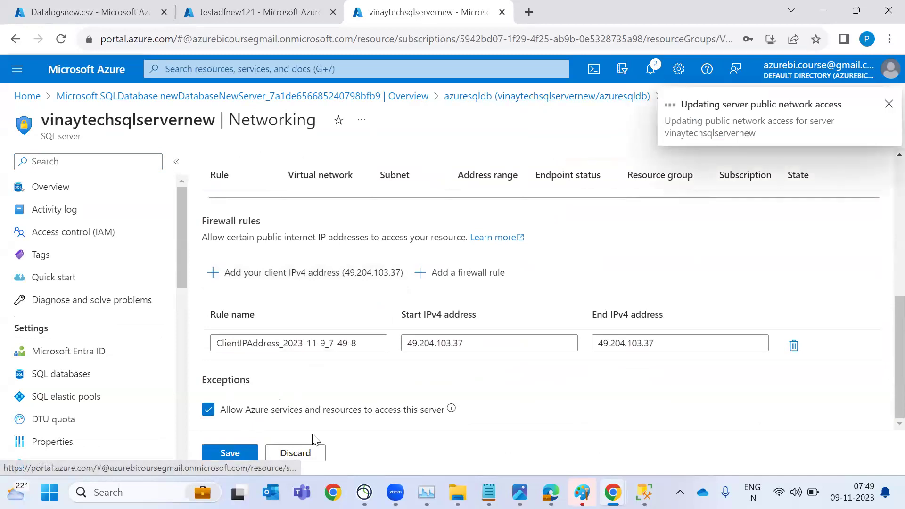
{"action": "left_click", "coordinate": [507, 94]}
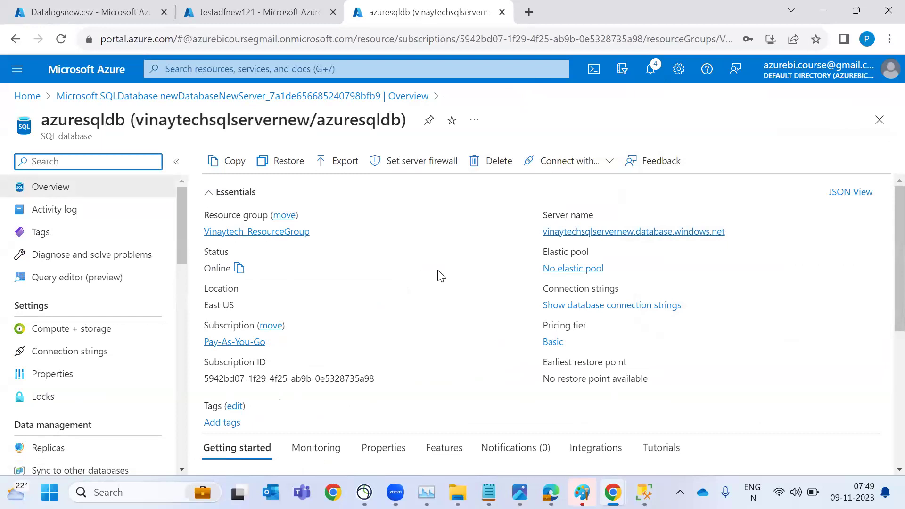
Connect SSMS to the Azure SQL server and expand azuresqldb and its Tables folder
{"action": "key", "text": "alt+Tab"}
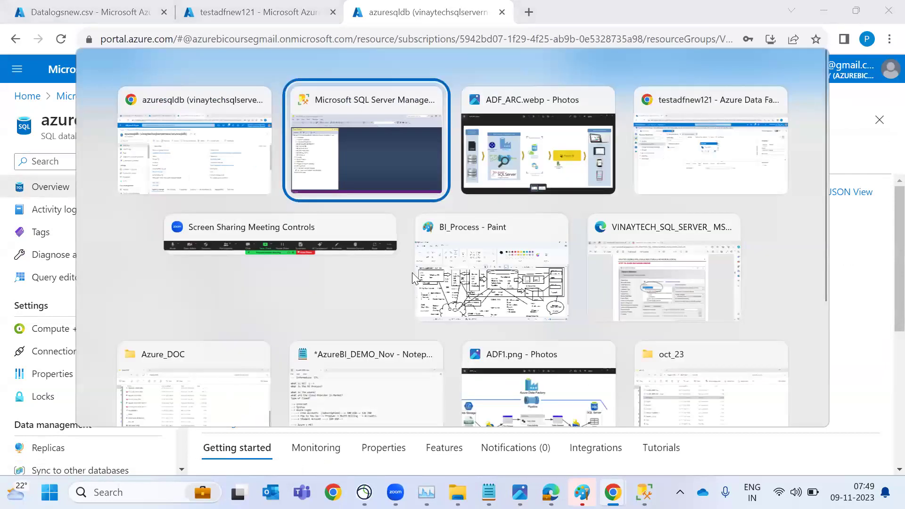
{"action": "left_click", "coordinate": [414, 264]}
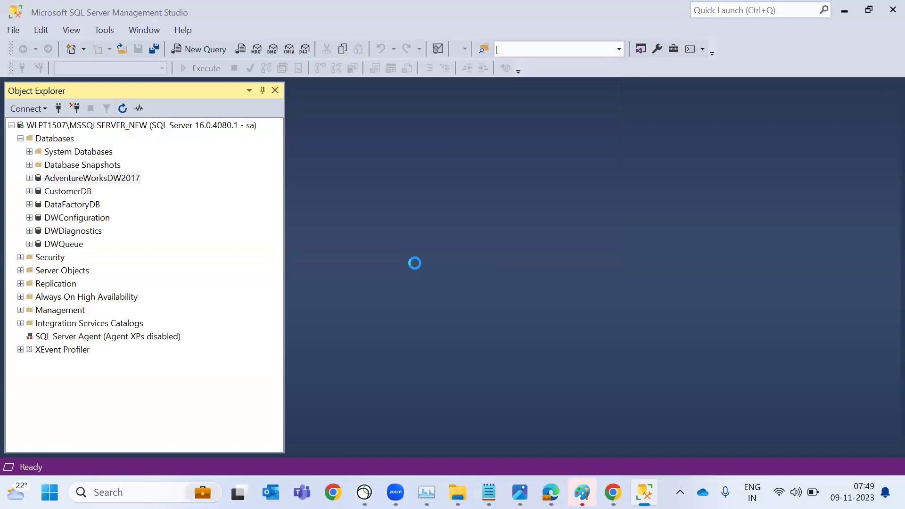
{"action": "left_click", "coordinate": [20, 138]}
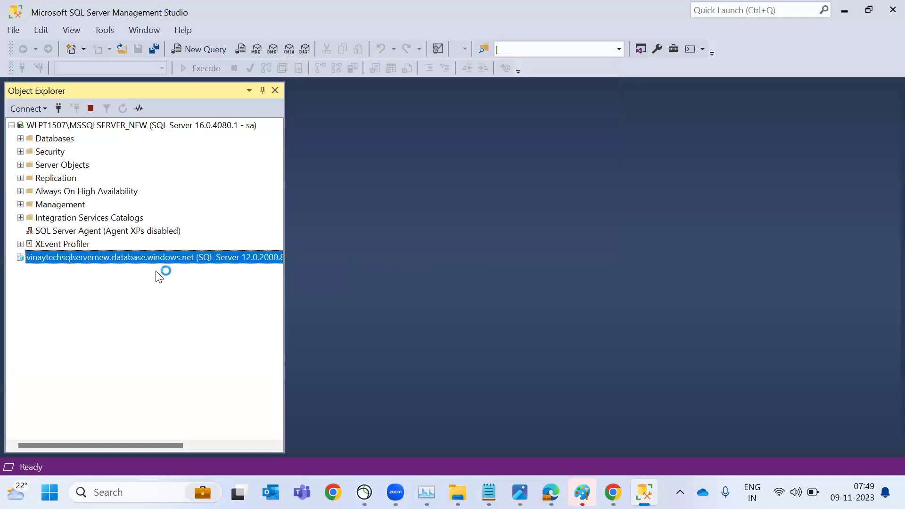
{"action": "left_click", "coordinate": [20, 271]}
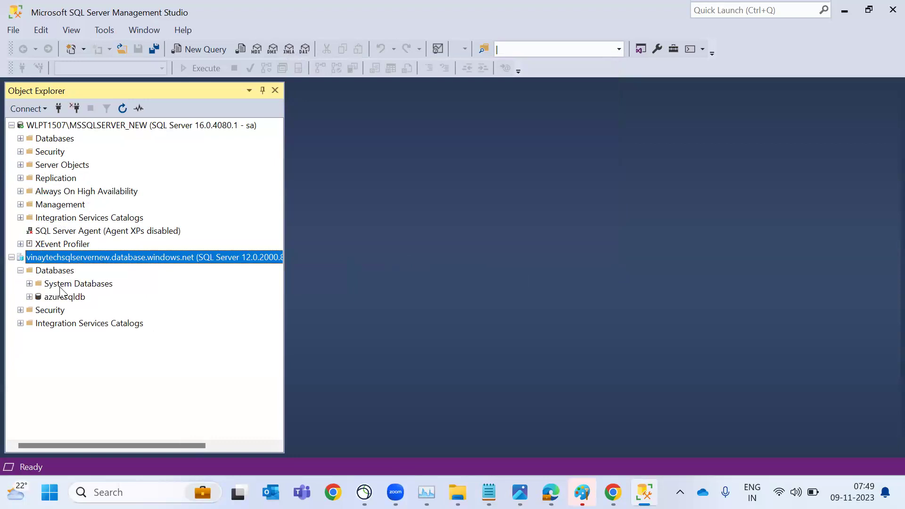
{"action": "left_click", "coordinate": [65, 297]}
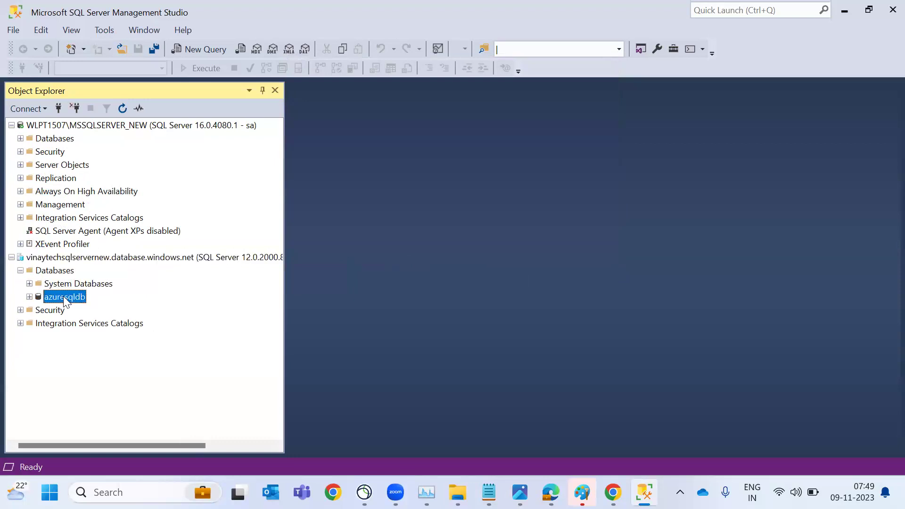
{"action": "left_click", "coordinate": [29, 297]}
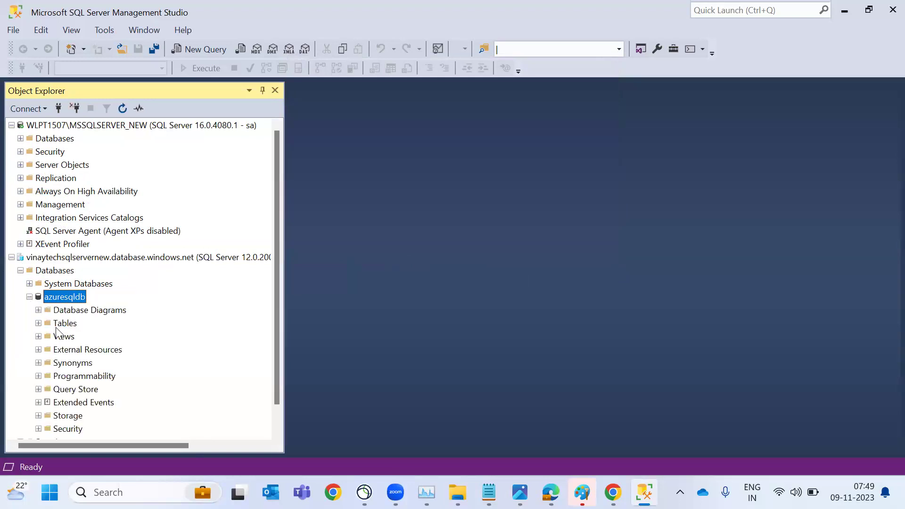
{"action": "left_click", "coordinate": [38, 324]}
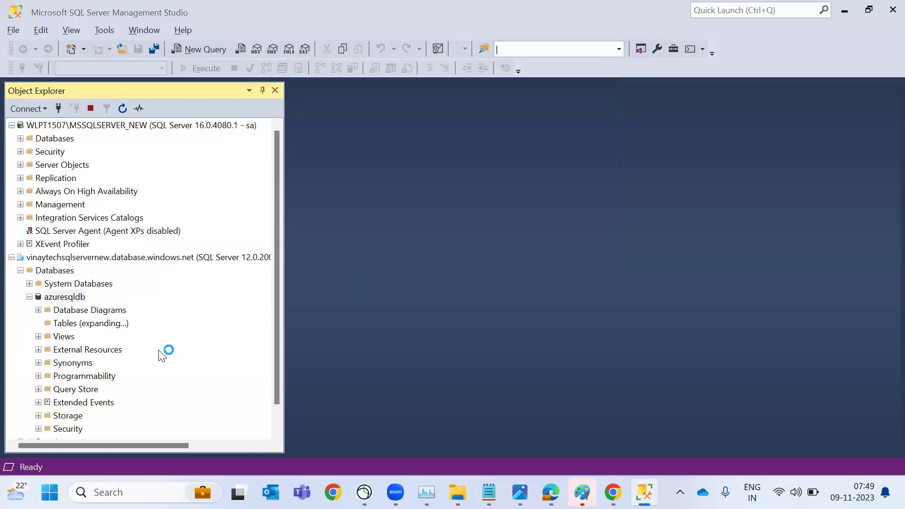
{"action": "key", "text": "alt+Tab"}
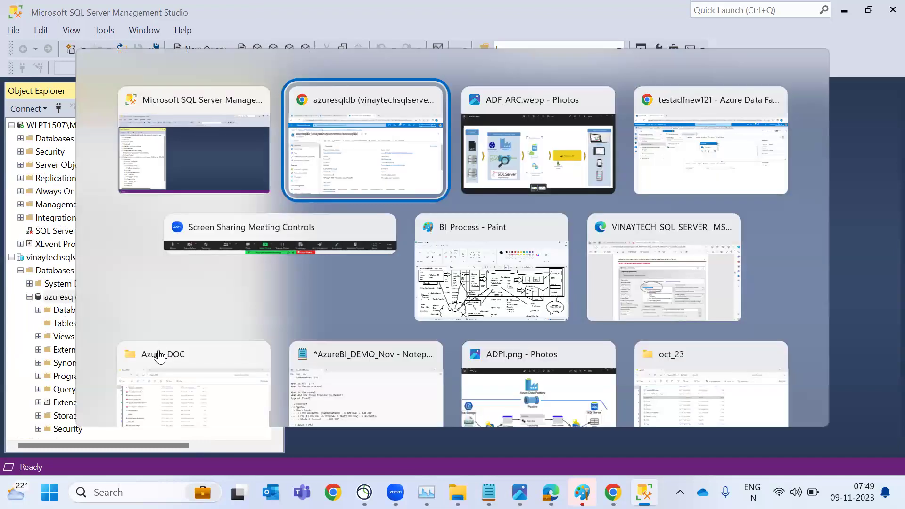
{"action": "key", "text": "alt+Tab"}
{"action": "key", "text": "alt+Tab"}
{"action": "key", "text": "alt+Tab"}
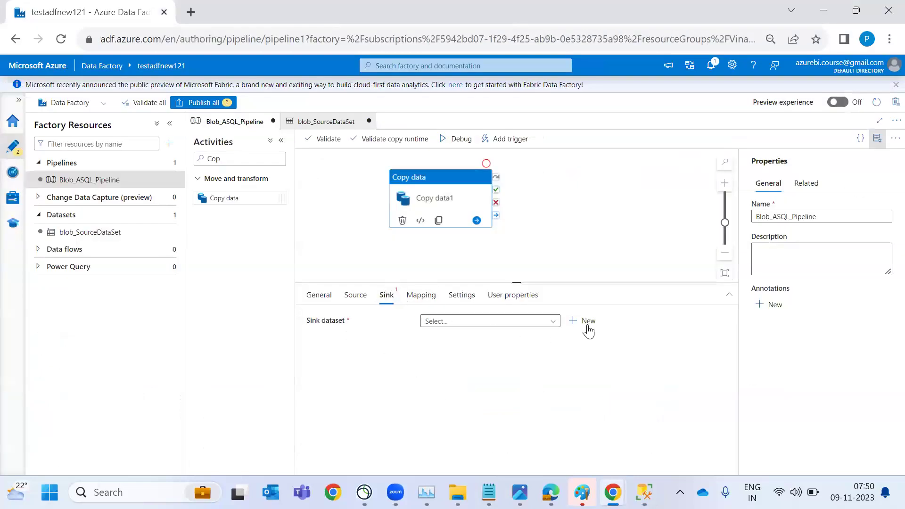
Add a new Azure SQL Database sink dataset named AzureSqlTable_DS and begin a new linked service
{"action": "left_click", "coordinate": [585, 321]}
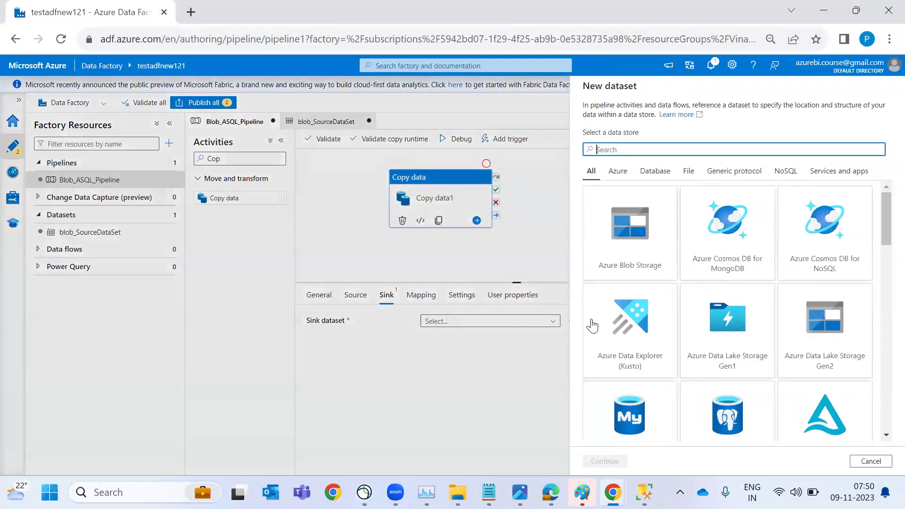
{"action": "type", "text": "sq"}
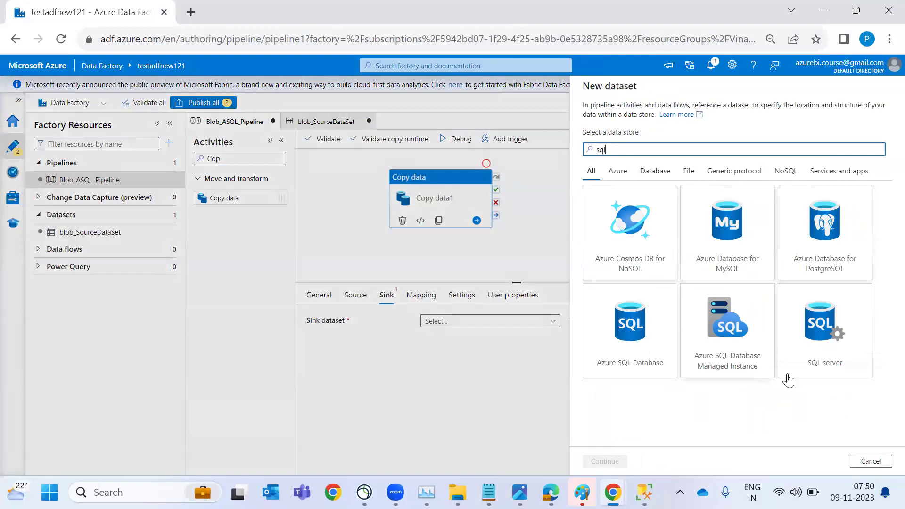
{"action": "type", "text": "l"}
{"action": "double_click", "coordinate": [643, 366]}
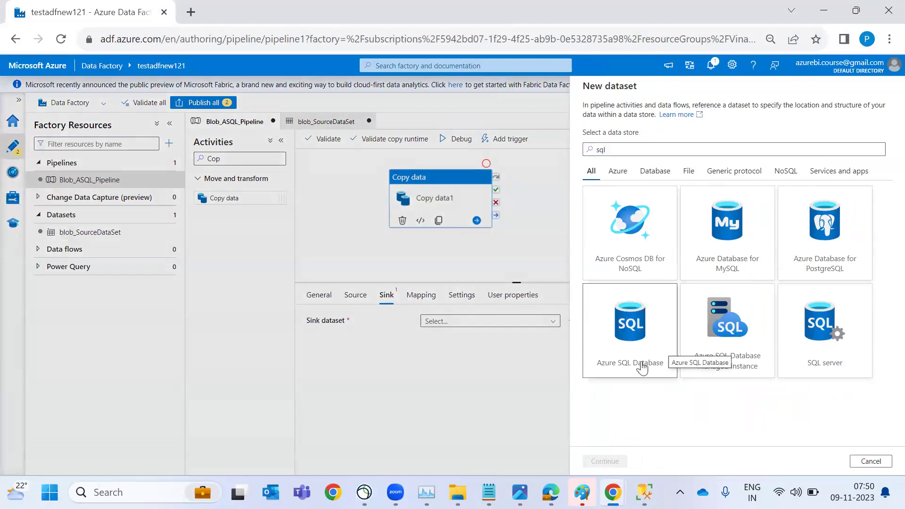
{"action": "left_click", "coordinate": [695, 117]}
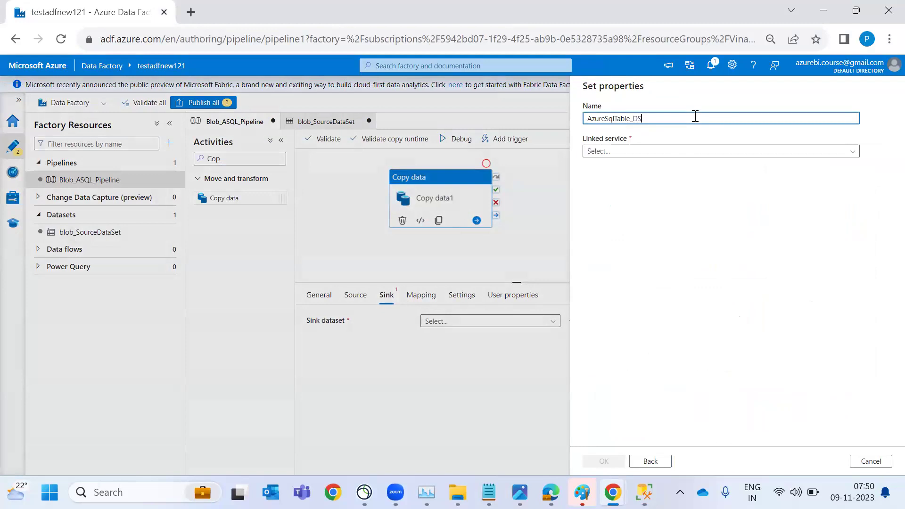
{"action": "left_click", "coordinate": [695, 152]}
{"action": "left_click", "coordinate": [697, 195]}
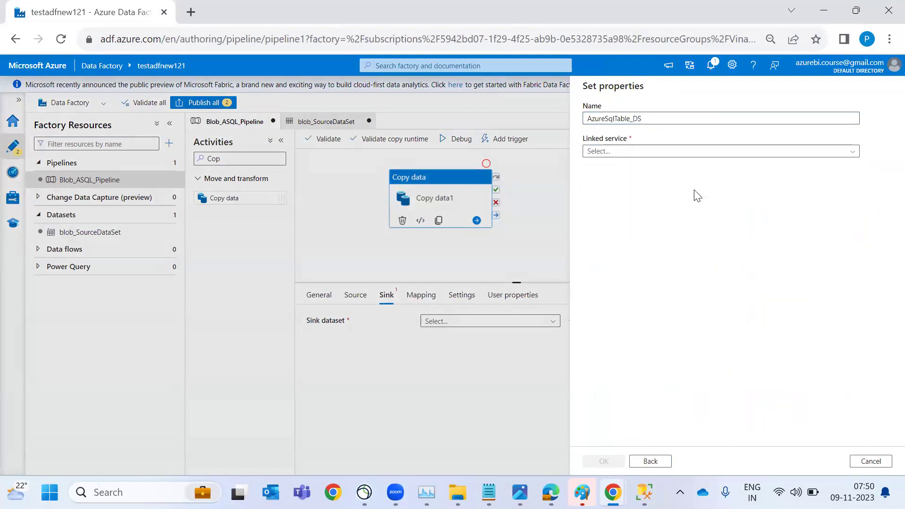
Choose the Pay-As-You-Go subscription, vinaytechsqlservernew server and azuresqldb database for the linked service
{"action": "left_click", "coordinate": [697, 295]}
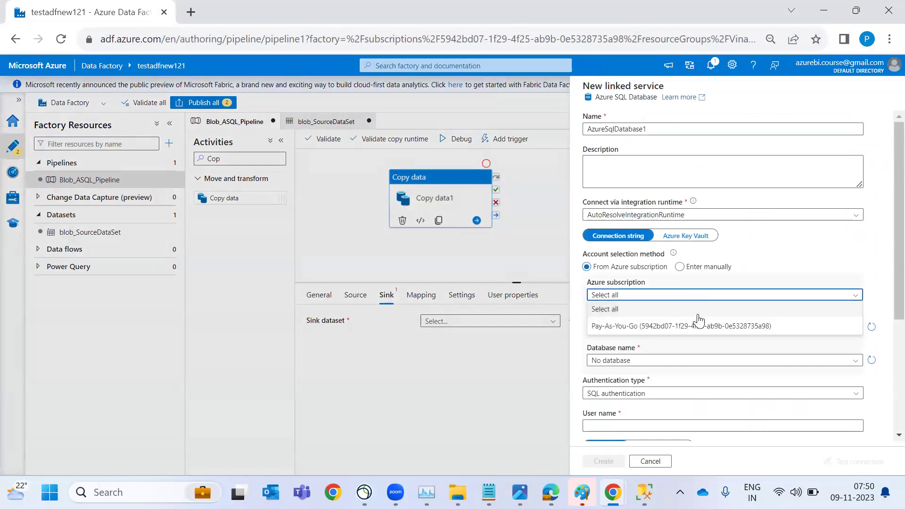
{"action": "left_click", "coordinate": [702, 328]}
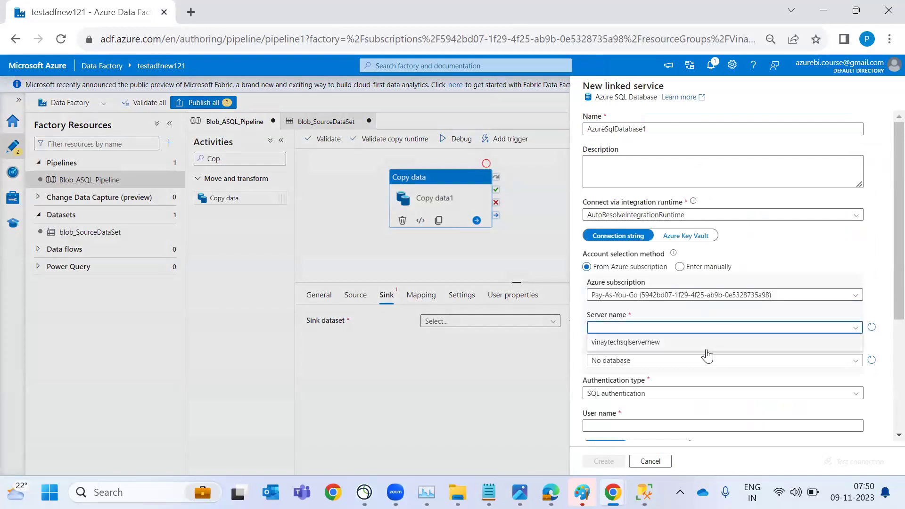
{"action": "left_click", "coordinate": [707, 343]}
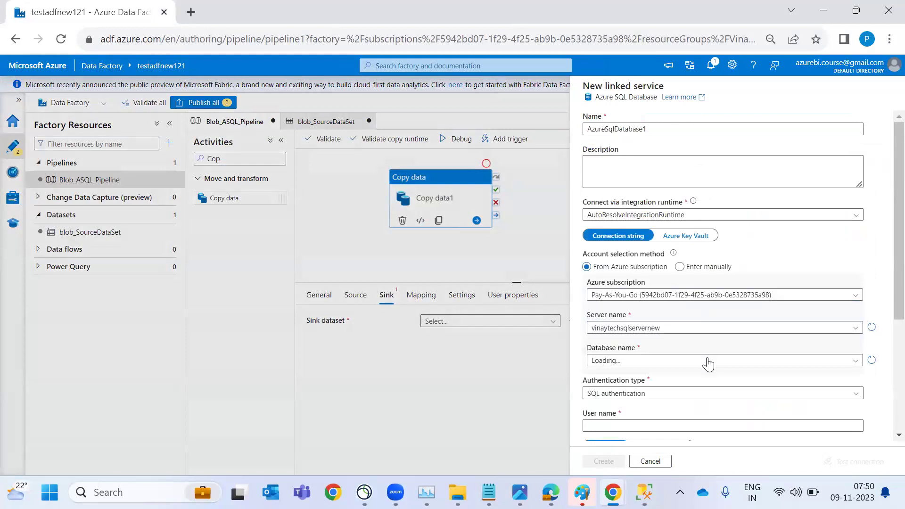
{"action": "left_click", "coordinate": [707, 361]}
{"action": "left_click", "coordinate": [661, 376]}
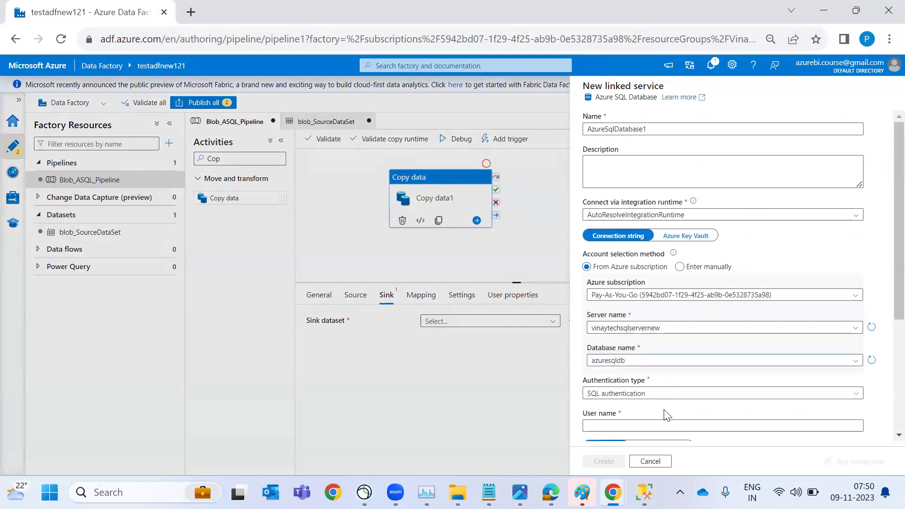
{"action": "scroll", "coordinate": [667, 415], "scroll_direction": "down", "scroll_amount": 1}
{"action": "left_click", "coordinate": [668, 386]}
{"action": "type", "text": "vinaytechsqlservernew.database.windows.net"}
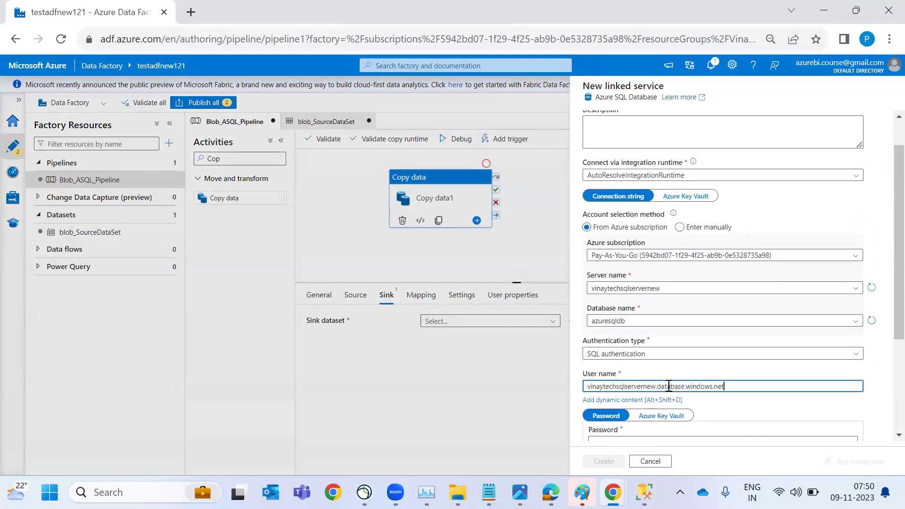
{"action": "left_click", "coordinate": [659, 387]}
{"action": "key", "text": "shift+End"}
{"action": "key", "text": "Delete"}
{"action": "scroll", "coordinate": [659, 387], "scroll_direction": "down", "scroll_amount": 1}
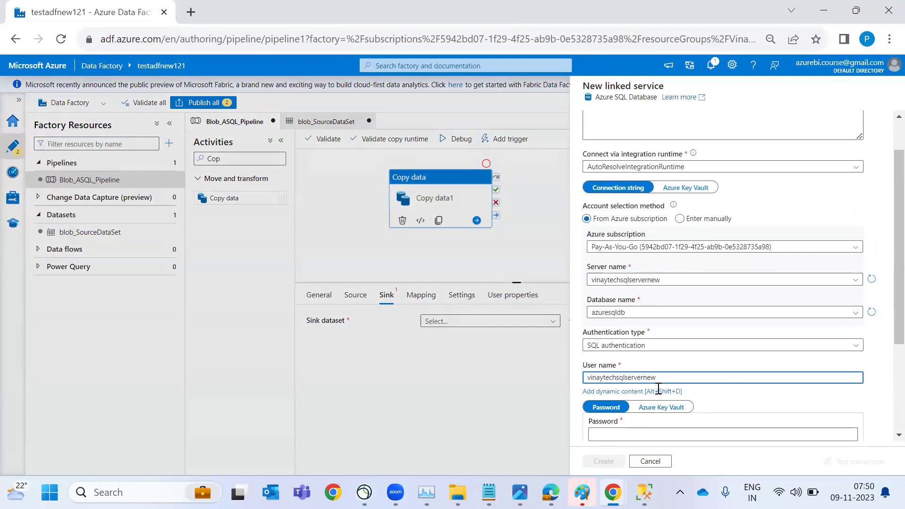
{"action": "left_click", "coordinate": [659, 388]}
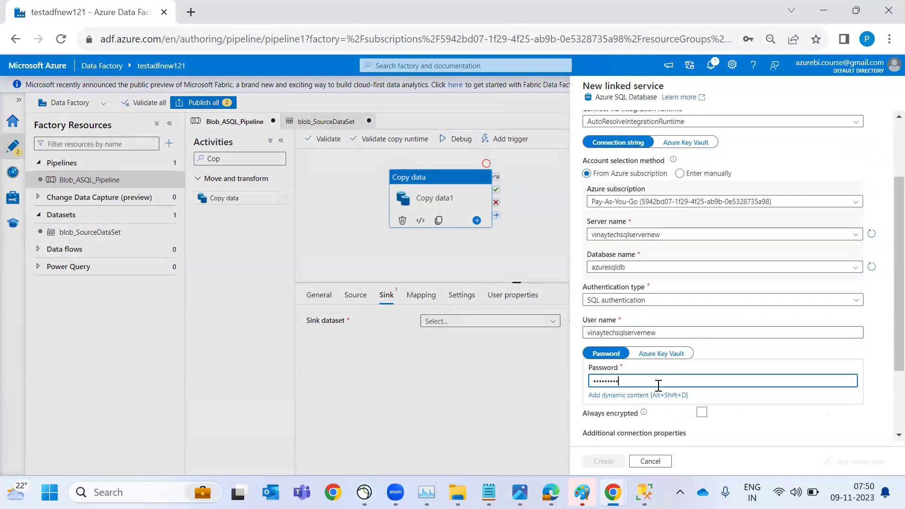
{"action": "scroll", "coordinate": [758, 427], "scroll_direction": "down", "scroll_amount": 1}
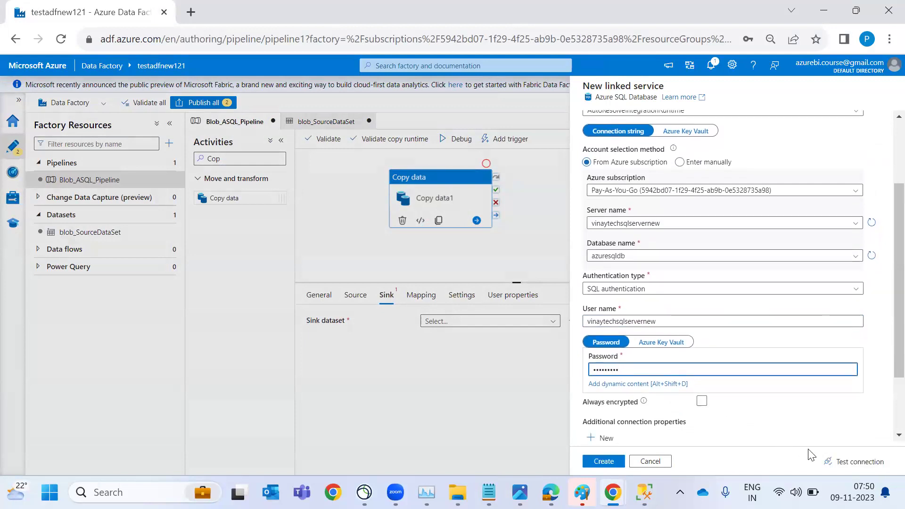
{"action": "left_click", "coordinate": [839, 467]}
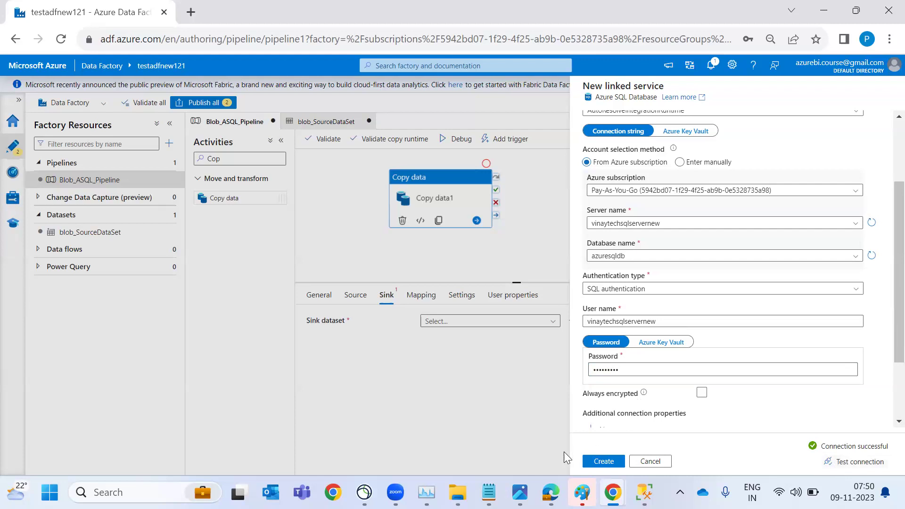
{"action": "left_click", "coordinate": [604, 462]}
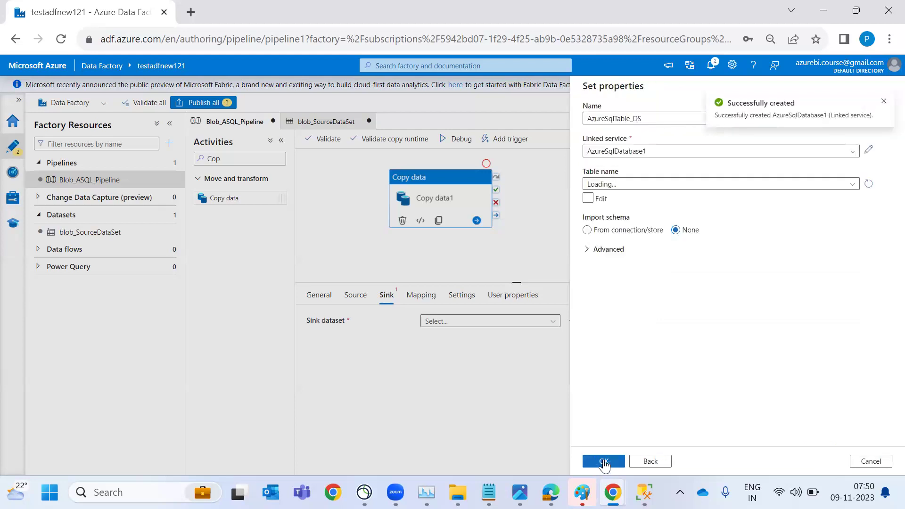
Enable manual table name entry and enter schema dbo for the sink dataset
{"action": "left_click", "coordinate": [647, 184]}
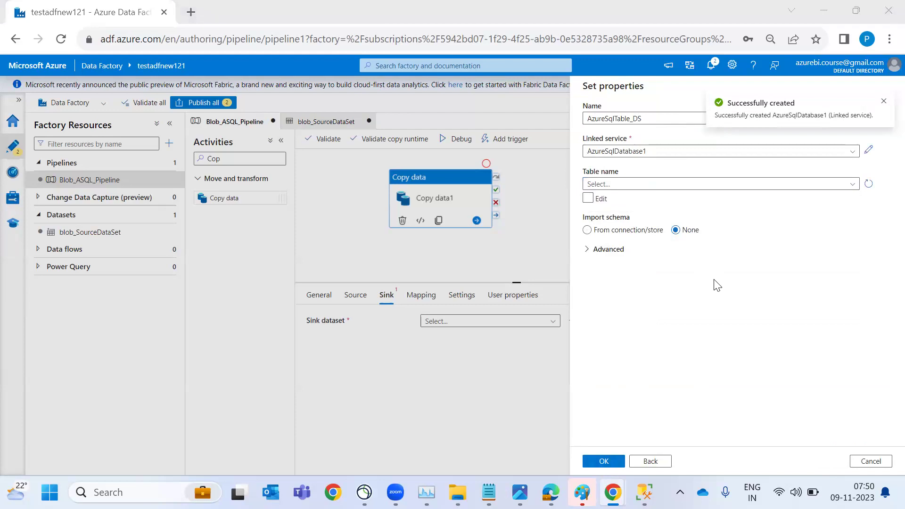
{"action": "key", "text": "alt+Tab"}
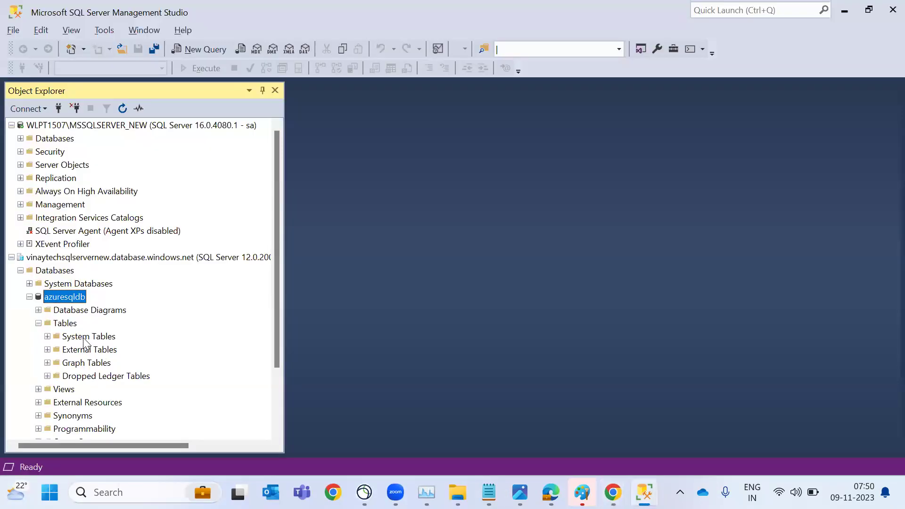
{"action": "key", "text": "alt+Tab"}
{"action": "left_click", "coordinate": [603, 200]}
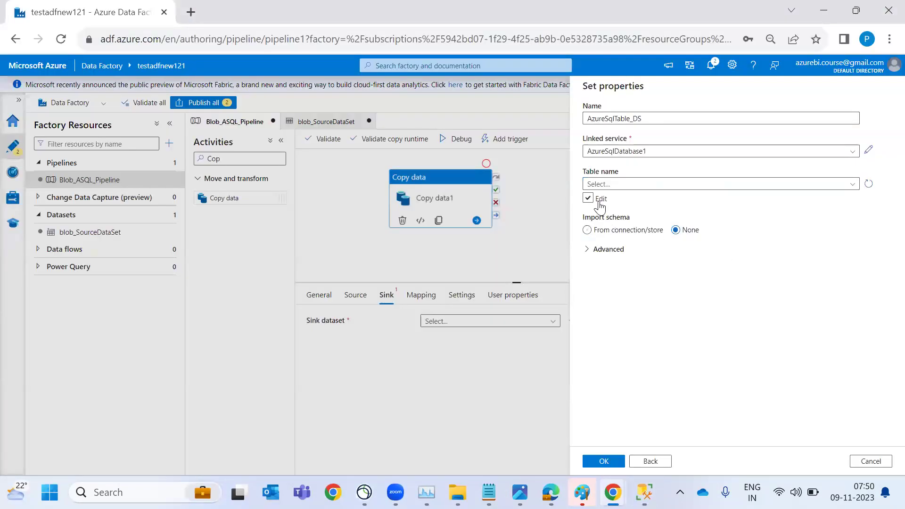
{"action": "left_click", "coordinate": [620, 184]}
{"action": "type", "text": "db"}
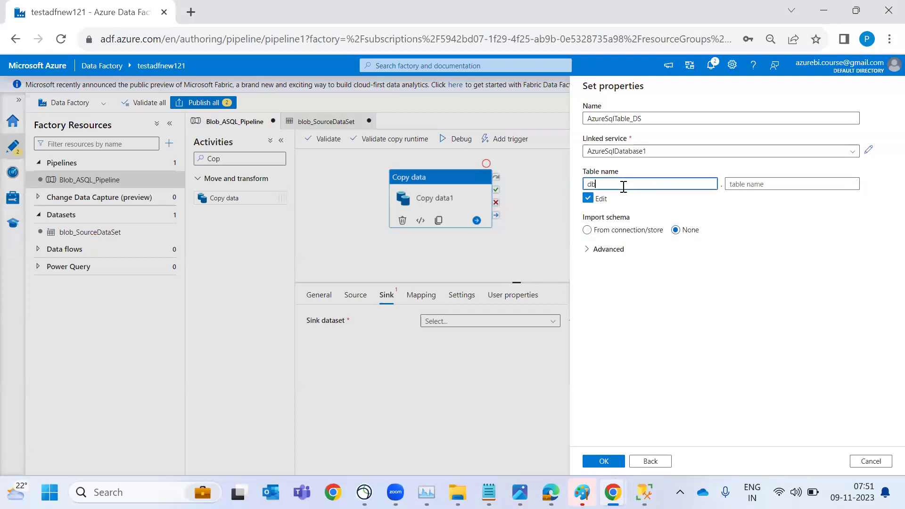
{"action": "type", "text": "o"}
{"action": "key", "text": "Tab"}
{"action": "type", "text": "my"}
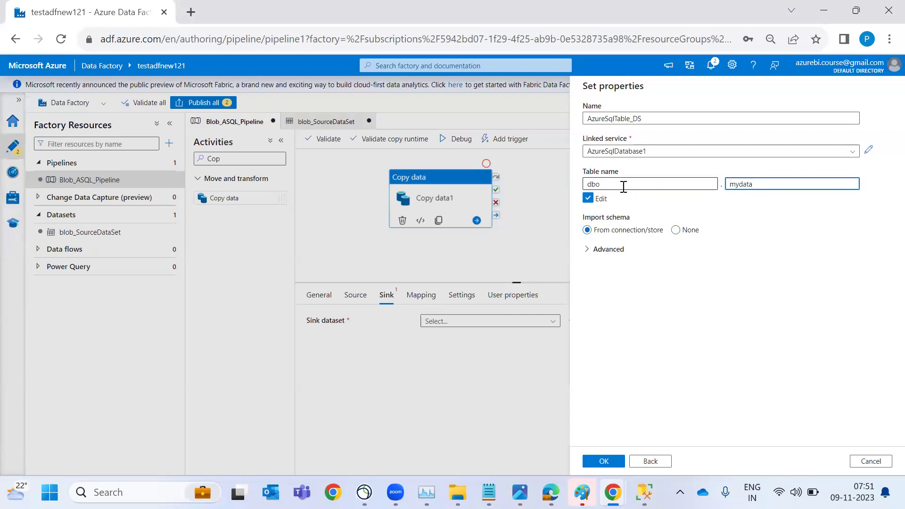
Set the table name to customerdata with schema import None, and confirm the dataset
{"action": "left_click", "coordinate": [690, 232]}
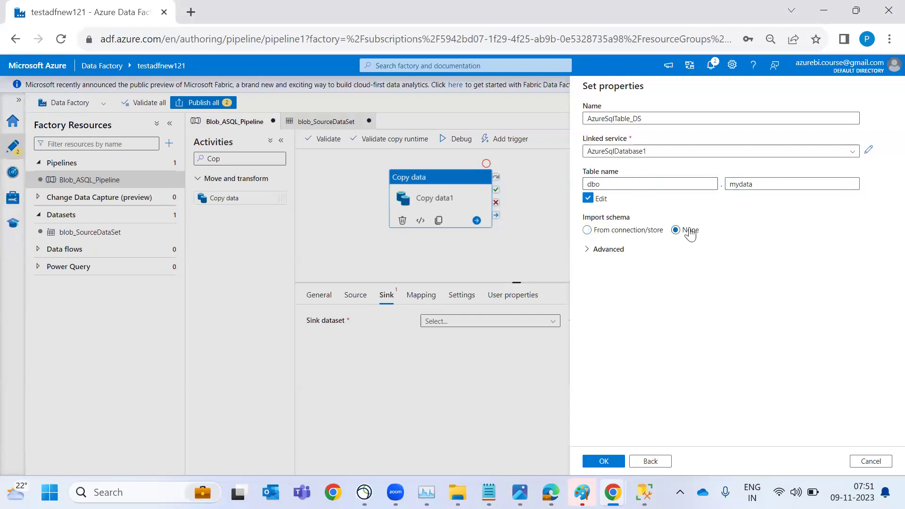
{"action": "left_click", "coordinate": [766, 179]}
{"action": "double_click", "coordinate": [767, 178]}
{"action": "type", "text": "customer"}
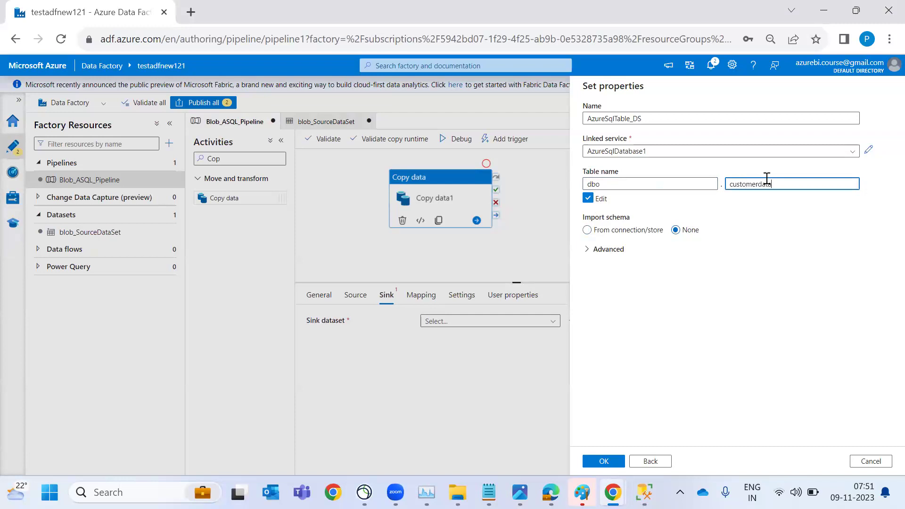
{"action": "double_click", "coordinate": [768, 179]}
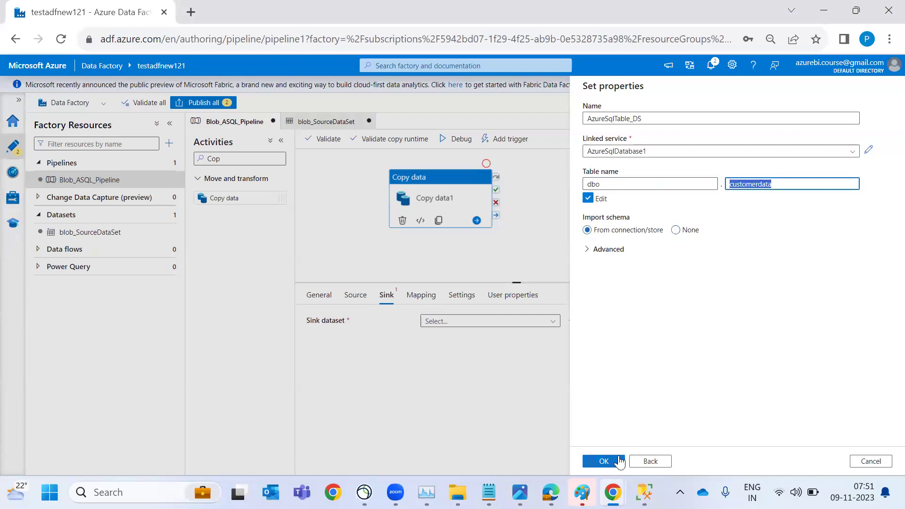
{"action": "left_click", "coordinate": [686, 232]}
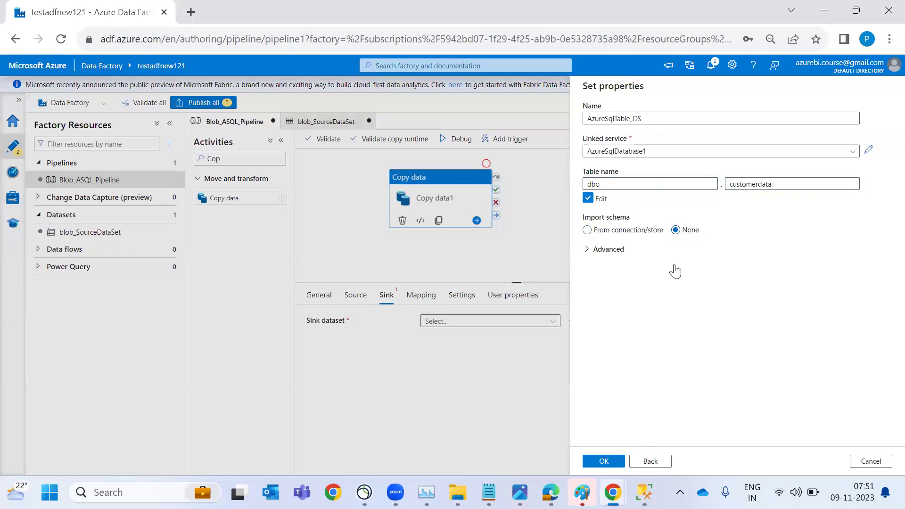
{"action": "left_click", "coordinate": [600, 463]}
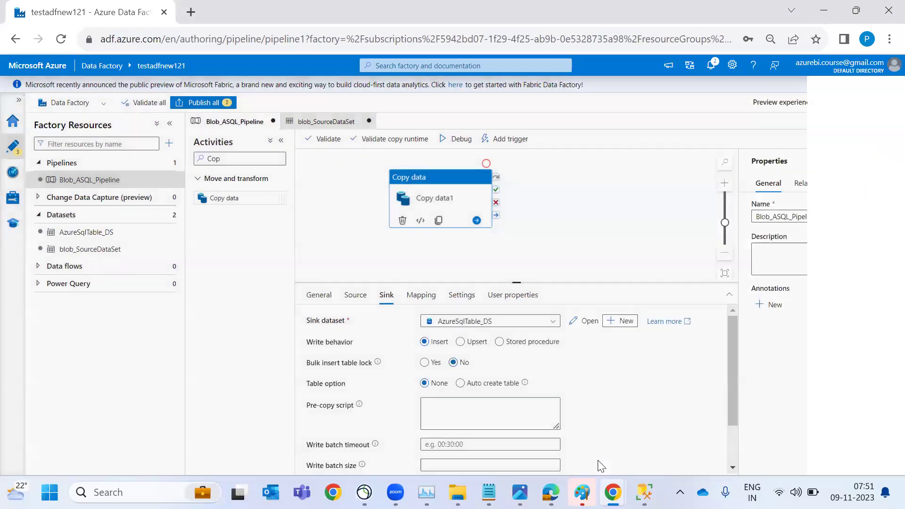
Set the sink to Auto create table and import the mapping schemas
{"action": "left_click", "coordinate": [460, 385]}
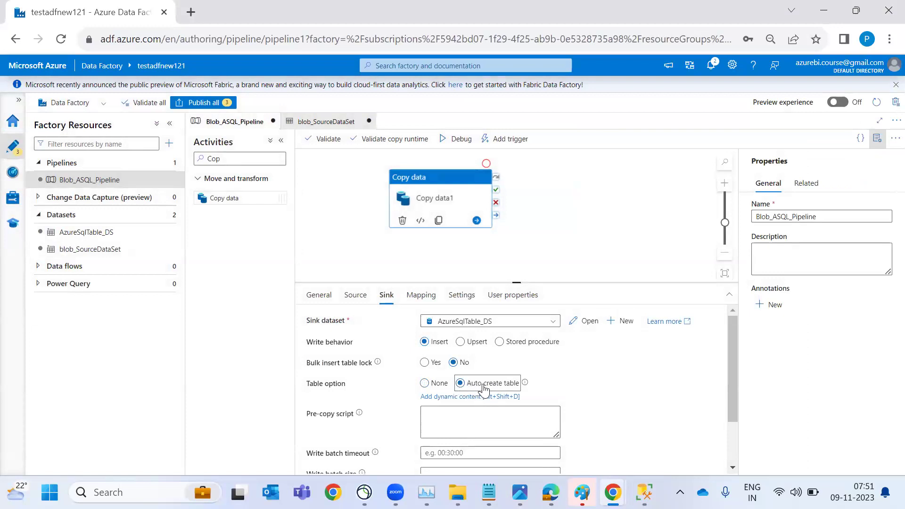
{"action": "left_click", "coordinate": [421, 297]}
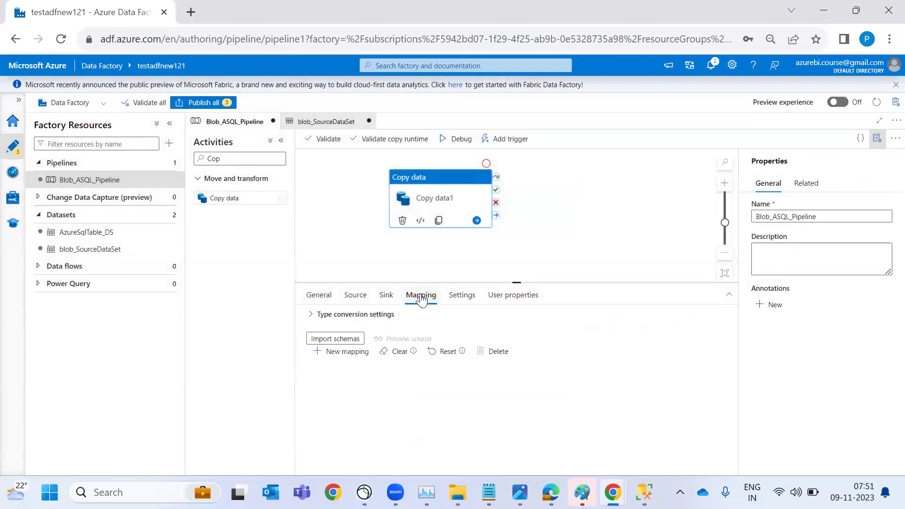
{"action": "left_click", "coordinate": [356, 342]}
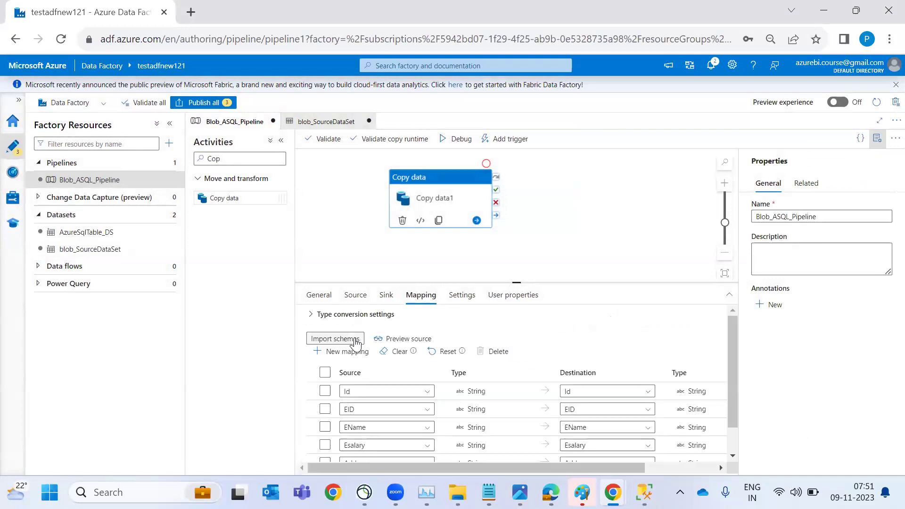
{"action": "scroll", "coordinate": [494, 394], "scroll_direction": "down", "scroll_amount": 1}
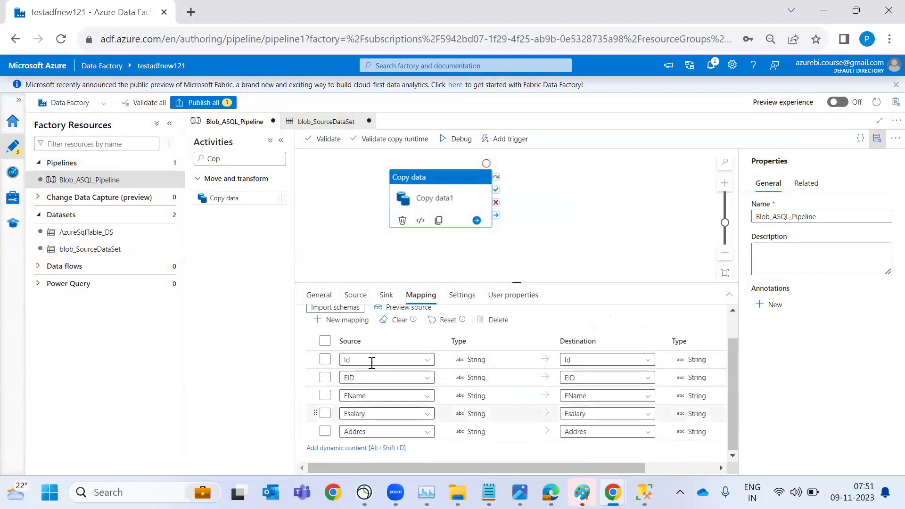
Rename the destination columns to CID, CName, Csalary and CAddres
{"action": "left_click", "coordinate": [610, 373]}
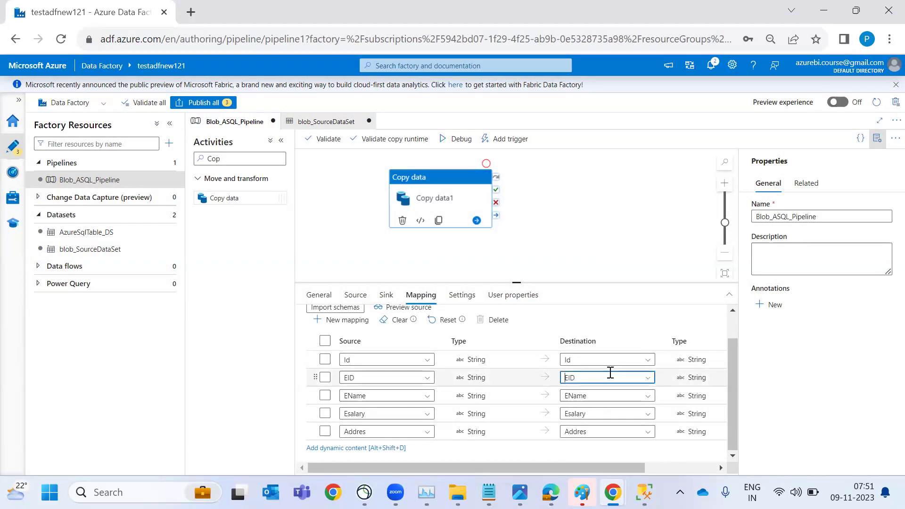
{"action": "left_click", "coordinate": [595, 395]}
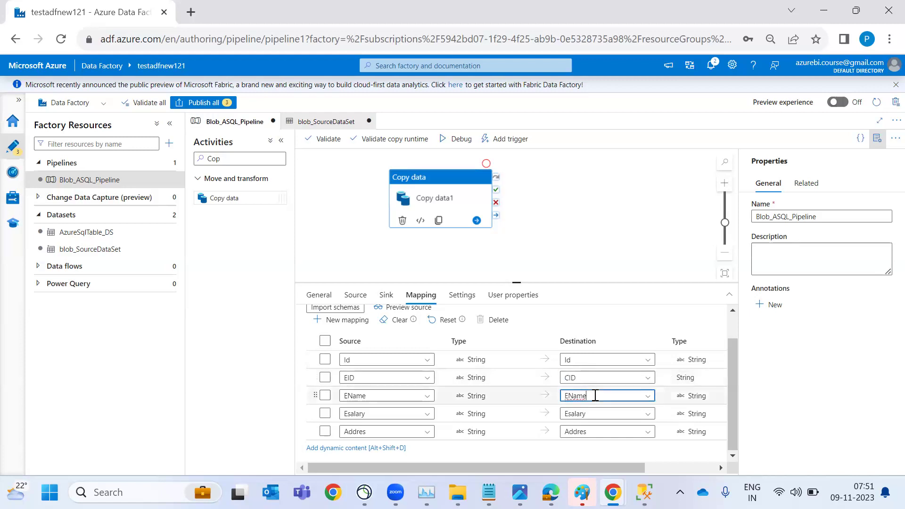
{"action": "key", "text": "BackSpace"}
{"action": "key", "text": "BackSpace"}
{"action": "key", "text": "BackSpace"}
{"action": "key", "text": "BackSpace"}
{"action": "key", "text": "BackSpace"}
{"action": "type", "text": "CName"}
{"action": "left_click", "coordinate": [593, 413]}
{"action": "key", "text": "Delete"}
{"action": "type", "text": "C"}
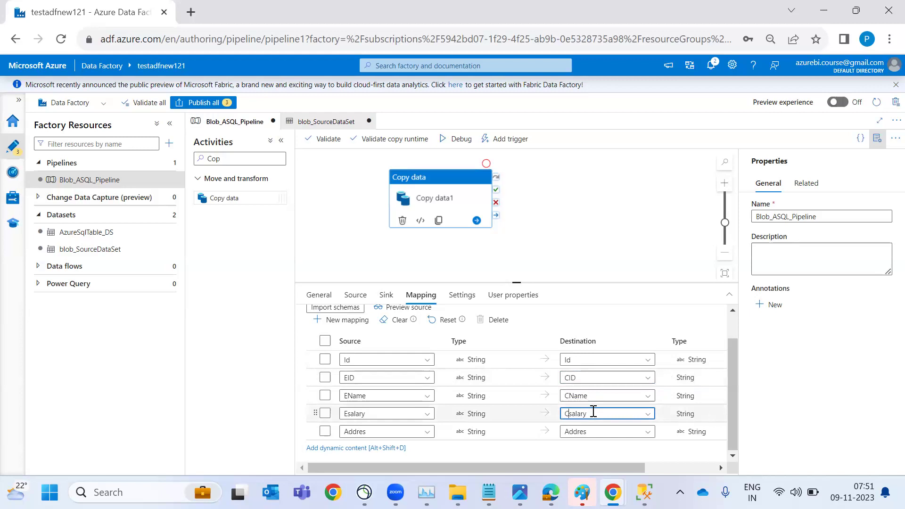
{"action": "left_click", "coordinate": [593, 428]}
{"action": "type", "text": "C"}
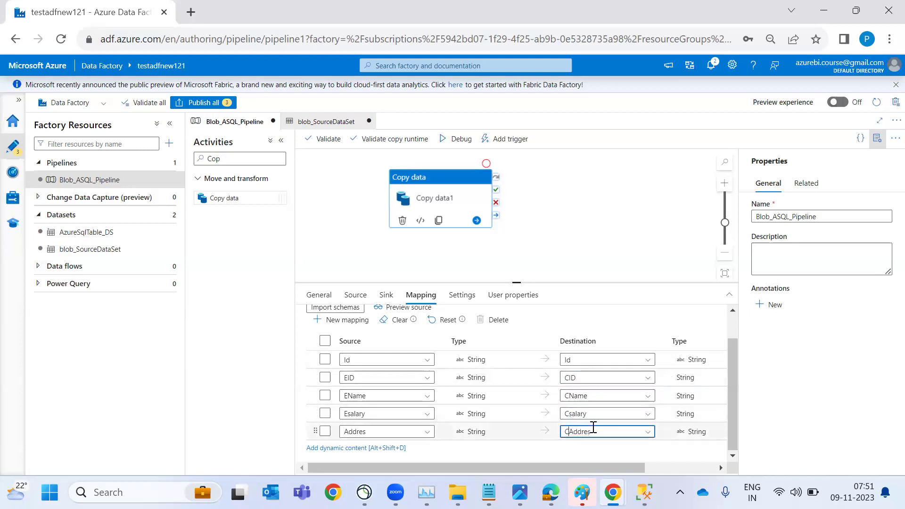
Start a debug run of the Blob_ASQL_Pipeline
{"action": "left_click", "coordinate": [585, 256]}
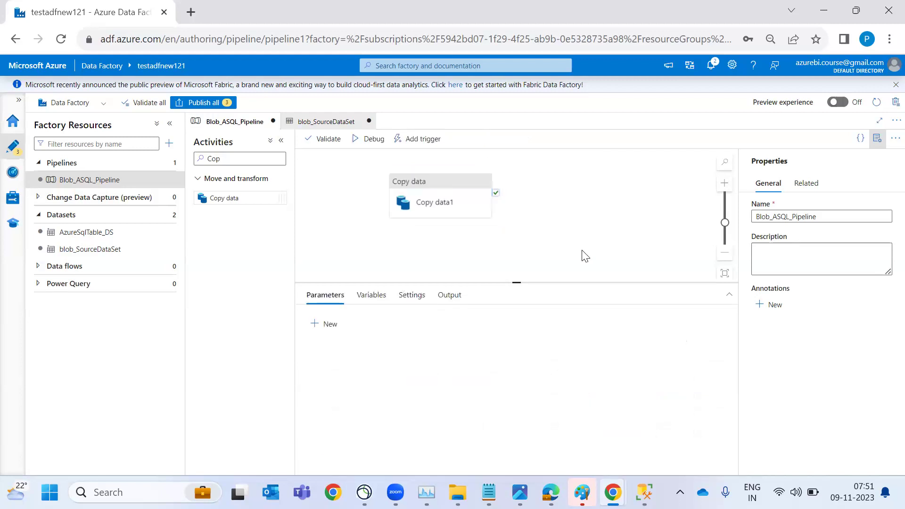
{"action": "left_click", "coordinate": [370, 140]}
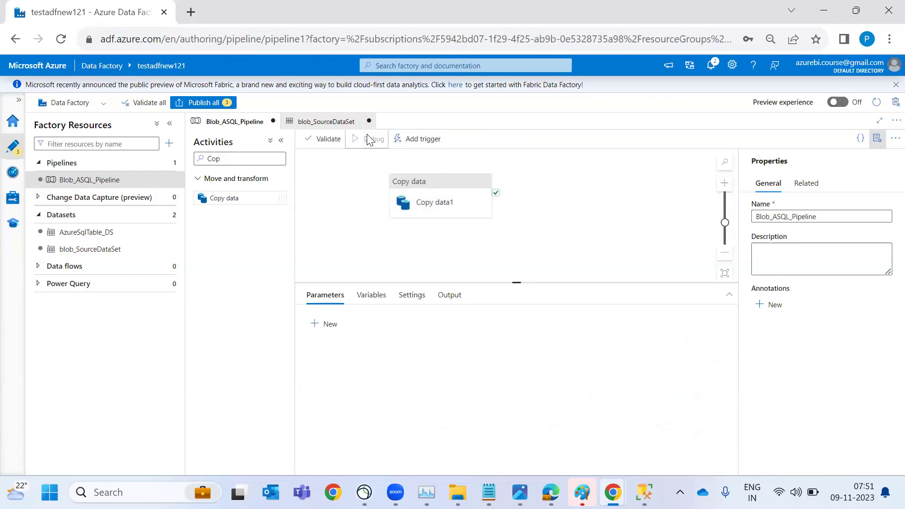
{"action": "left_click", "coordinate": [281, 141]}
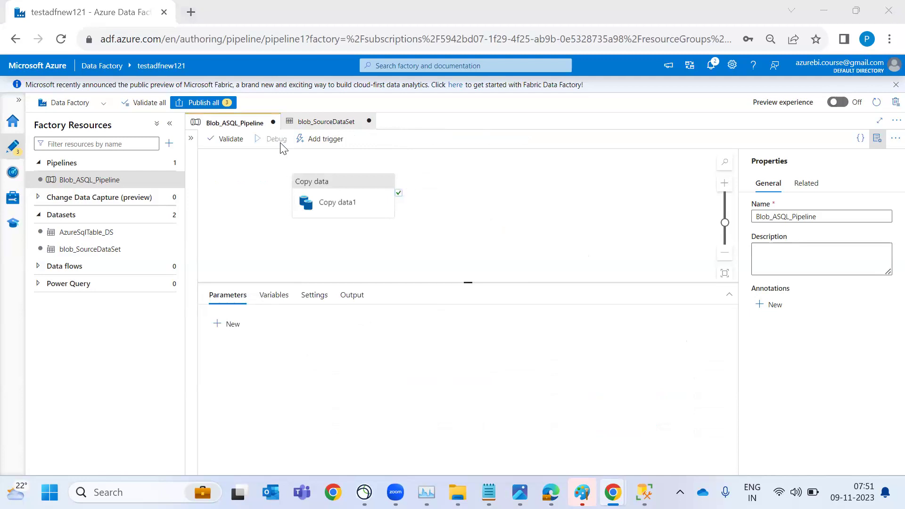
Show ADF1.png enlarged in Photos and circle the Linked Service and upper CSV Dataset
{"action": "key", "text": "alt+Tab"}
{"action": "key", "text": "Tab"}
{"action": "key", "text": "Tab"}
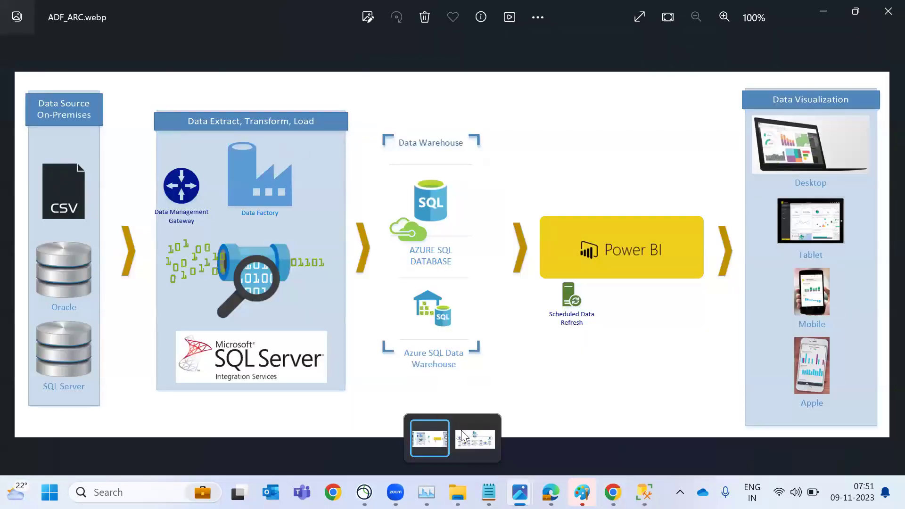
{"action": "left_click", "coordinate": [469, 441]}
{"action": "double_click", "coordinate": [416, 302]}
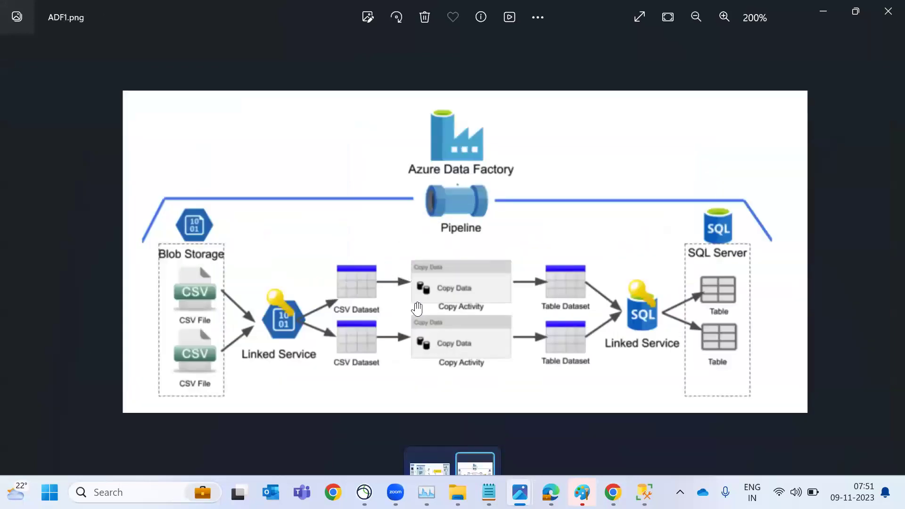
{"action": "scroll", "coordinate": [418, 309], "scroll_direction": "up", "scroll_amount": 2}
{"action": "mouse_move", "coordinate": [215, 288]}
{"action": "left_mouse_down"}
{"action": "mouse_move", "coordinate": [197, 406]}
{"action": "mouse_move", "coordinate": [253, 326]}
{"action": "mouse_move", "coordinate": [191, 315]}
{"action": "left_mouse_up"}
{"action": "mouse_move", "coordinate": [302, 255]}
{"action": "left_mouse_down"}
{"action": "mouse_move", "coordinate": [292, 295]}
{"action": "mouse_move", "coordinate": [373, 342]}
{"action": "mouse_move", "coordinate": [299, 259]}
{"action": "mouse_move", "coordinate": [305, 314]}
{"action": "mouse_move", "coordinate": [357, 214]}
{"action": "mouse_move", "coordinate": [434, 238]}
{"action": "mouse_move", "coordinate": [452, 271]}
{"action": "left_mouse_up"}
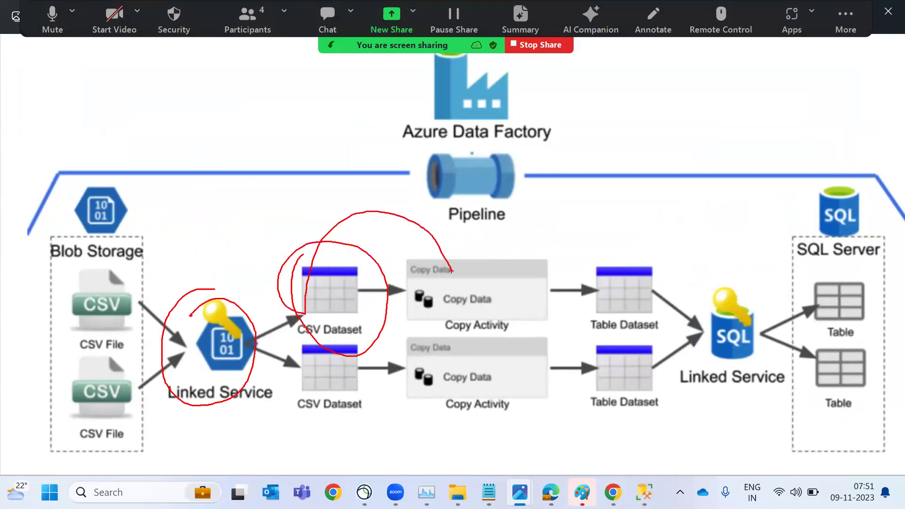
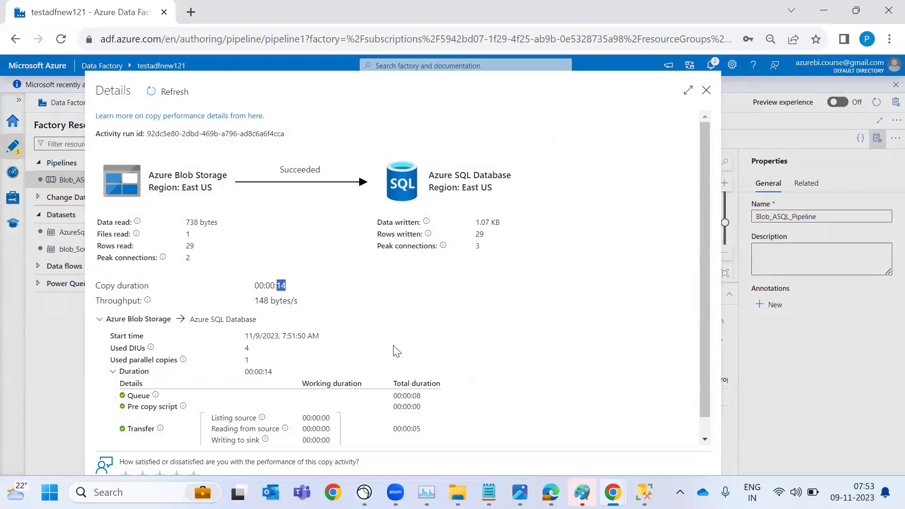
Switch to SQL Server Management Studio to check the data the copy run wrote
{"action": "key", "text": "alt+Tab"}
{"action": "key", "text": "alt+Tab"}
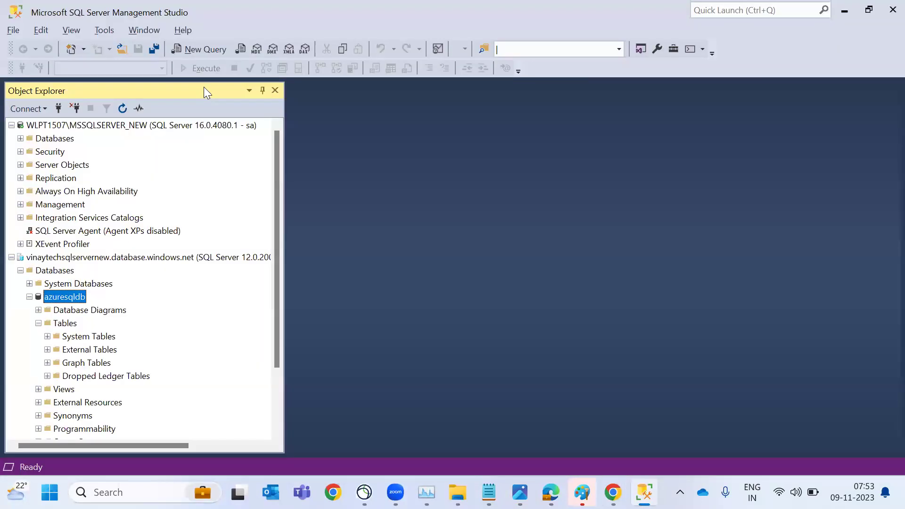
Refresh azuresqldb's tables and query the top 1000 rows of dbo.customerdata, showing 29 records
{"action": "left_click", "coordinate": [62, 325]}
{"action": "right_click", "coordinate": [62, 325]}
{"action": "left_click", "coordinate": [84, 384]}
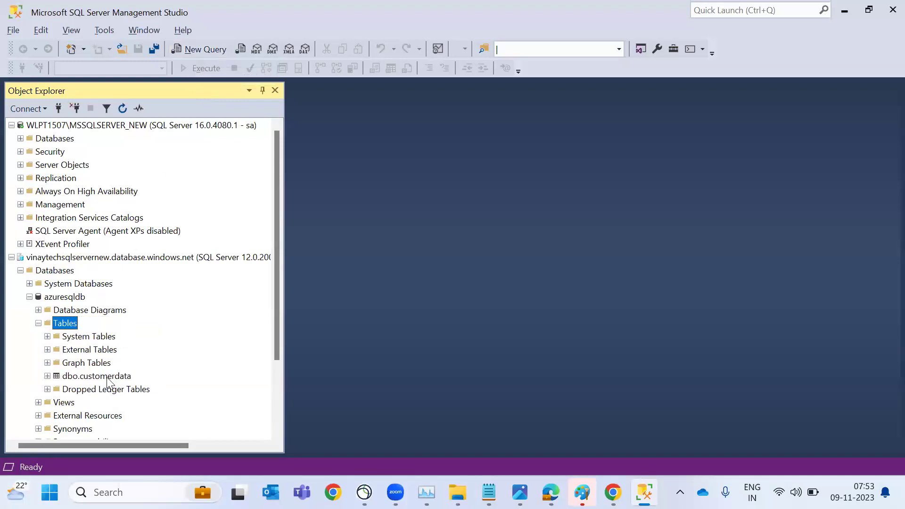
{"action": "left_click", "coordinate": [108, 379]}
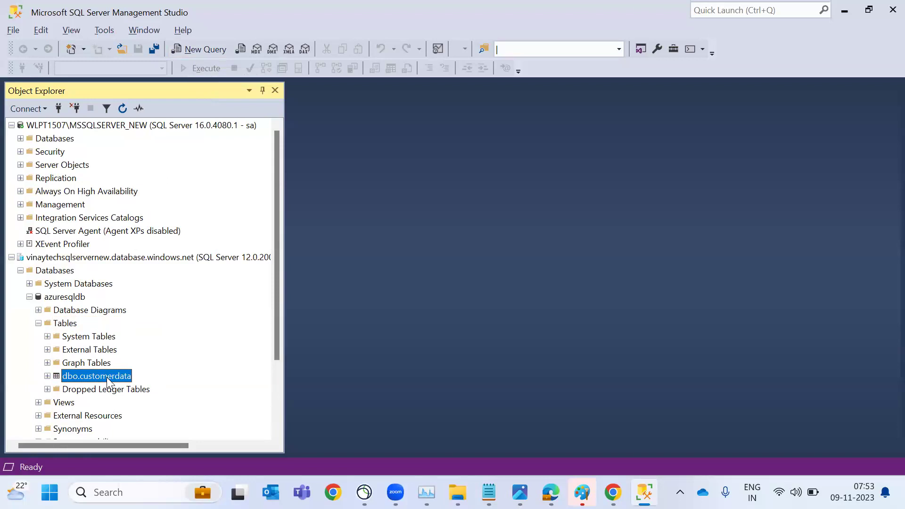
{"action": "right_click", "coordinate": [109, 382]}
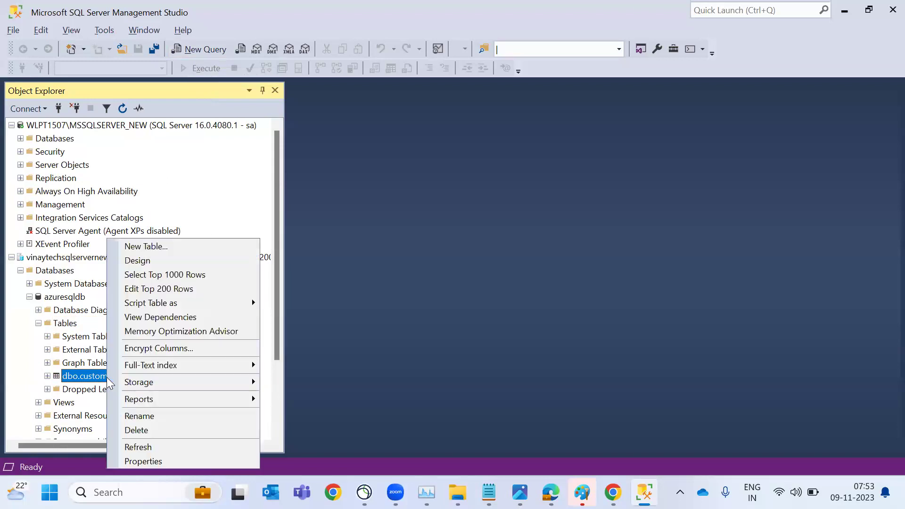
{"action": "left_click", "coordinate": [183, 275]}
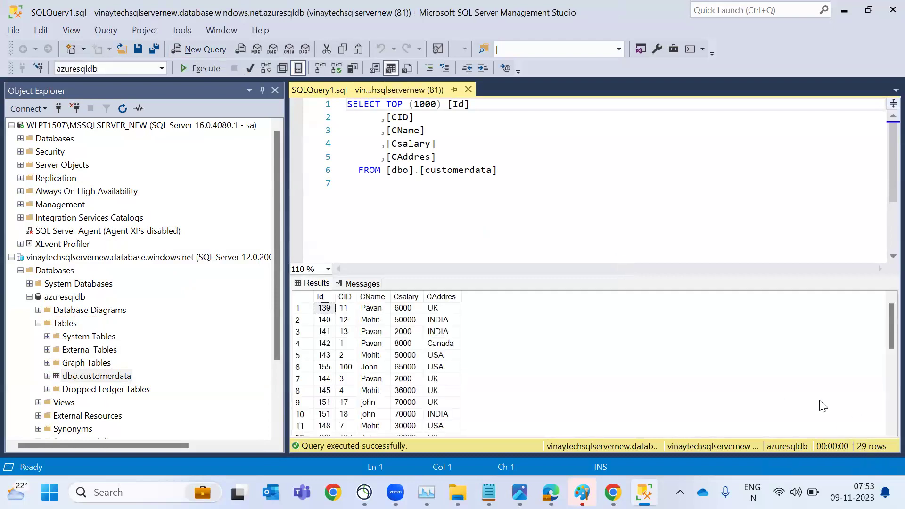
{"action": "key", "text": "alt+Tab"}
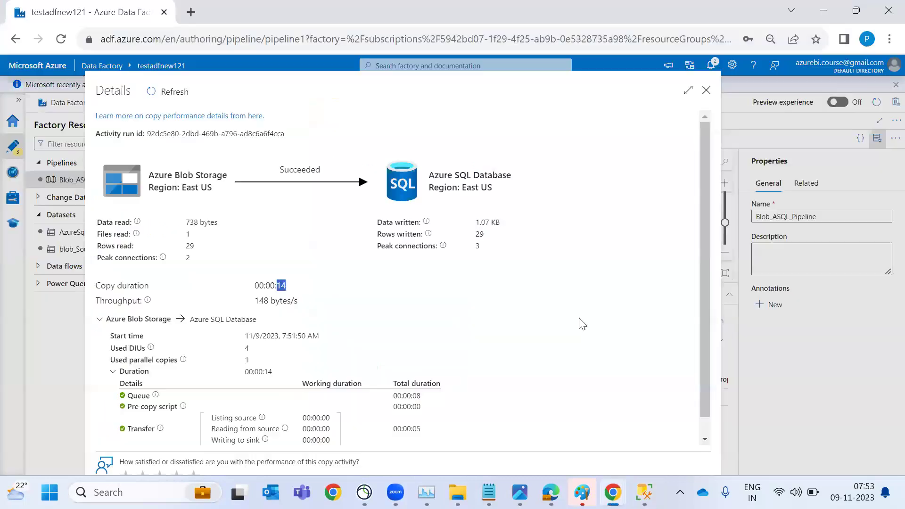
Close the copy run details and start a new debug run of Blob_ASQL_Pipeline
{"action": "key", "text": "Escape"}
{"action": "left_click", "coordinate": [271, 138]}
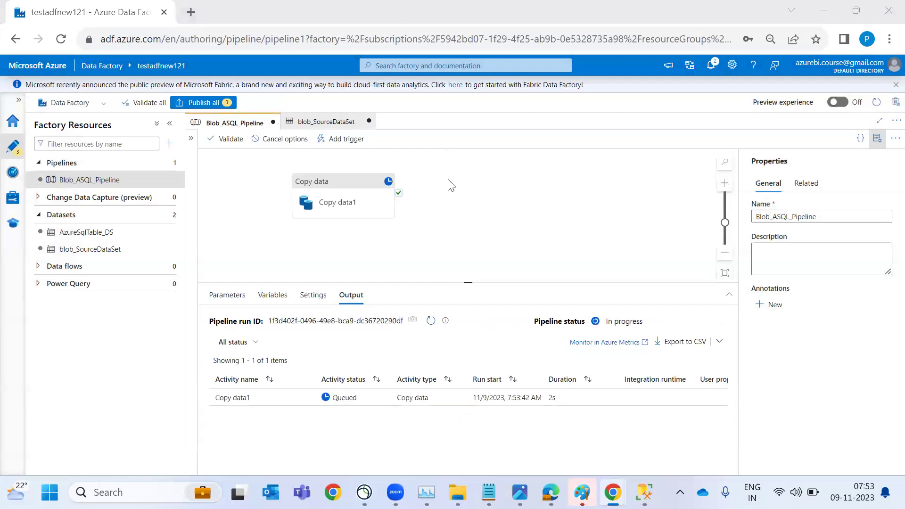
{"action": "key", "text": "alt+Tab"}
{"action": "left_click", "coordinate": [403, 322]}
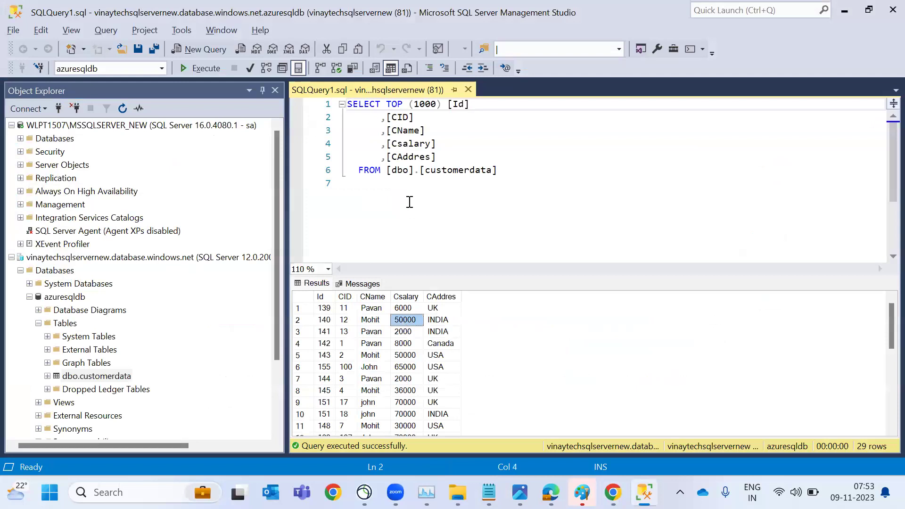
Check on the pipeline, then place the cursor at the end of the SAAS line in the notes
{"action": "key", "text": "alt+Tab"}
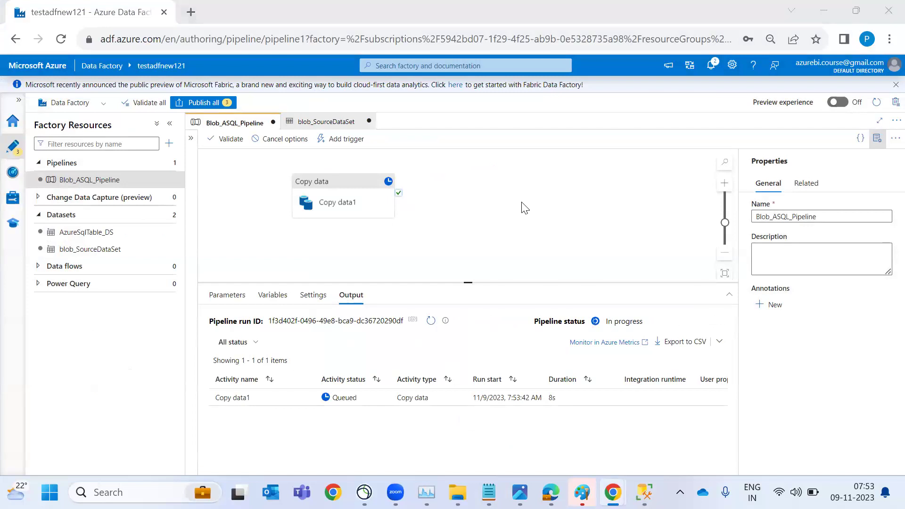
{"action": "key", "text": "alt+Tab"}
{"action": "key", "text": "alt+Tab"}
{"action": "key", "text": "alt+Tab"}
{"action": "key", "text": "alt+Tab"}
{"action": "key", "text": "alt+Tab"}
{"action": "key", "text": "alt+Tab"}
{"action": "key", "text": "alt+Tab"}
{"action": "key", "text": "alt+Tab"}
{"action": "key", "text": "alt+Tab"}
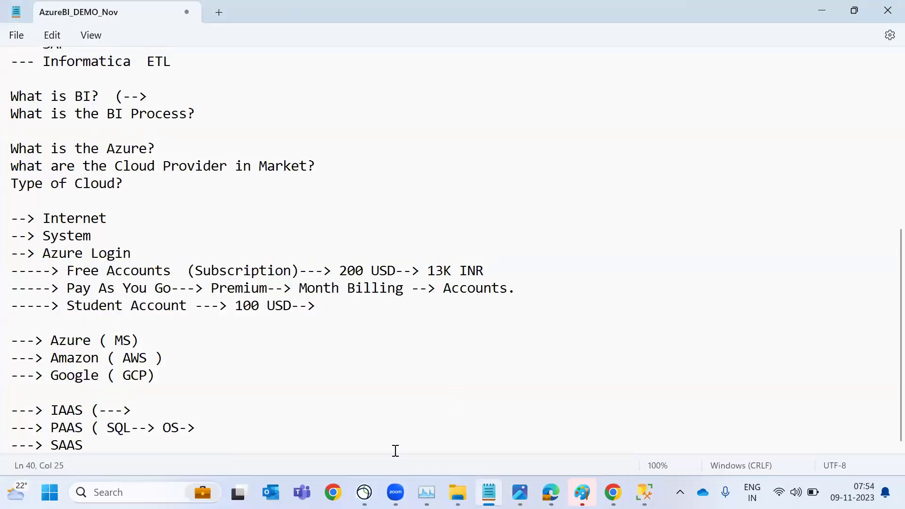
{"action": "left_click", "coordinate": [396, 452]}
Add a '--> Loading Process' heading with '----> Full Load', 'Regular Load' and 'Delta Load' lines
{"action": "key", "text": "Return"}
{"action": "key", "text": "Return"}
{"action": "type", "text": "--> Lo"}
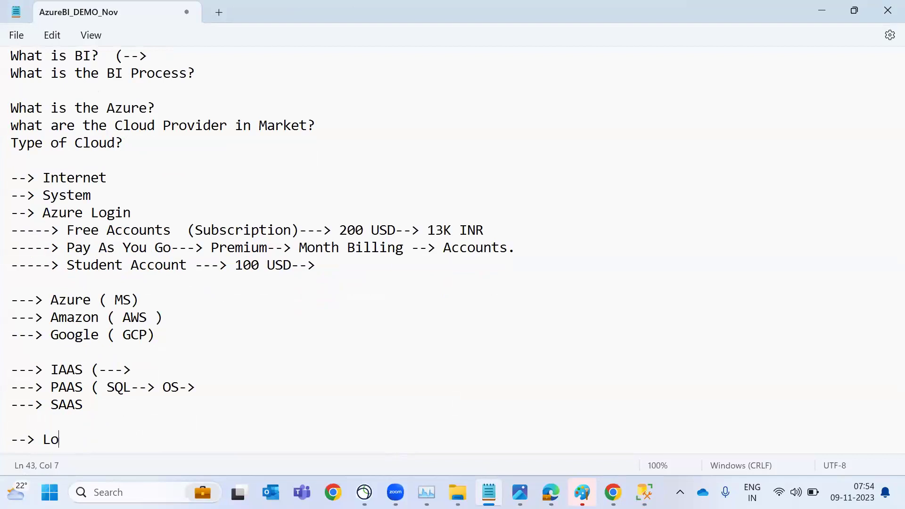
{"action": "type", "text": "ading Process"}
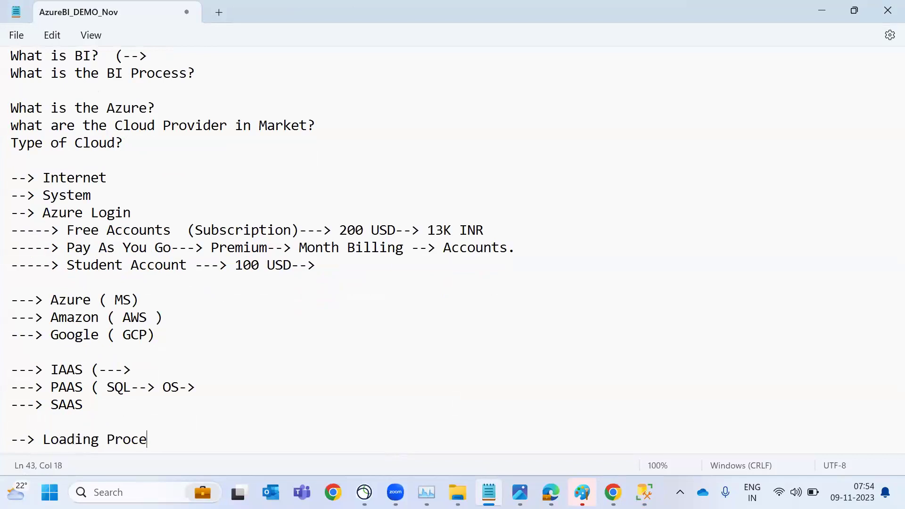
{"action": "key", "text": "Return"}
{"action": "type", "text": "----> Full Load"}
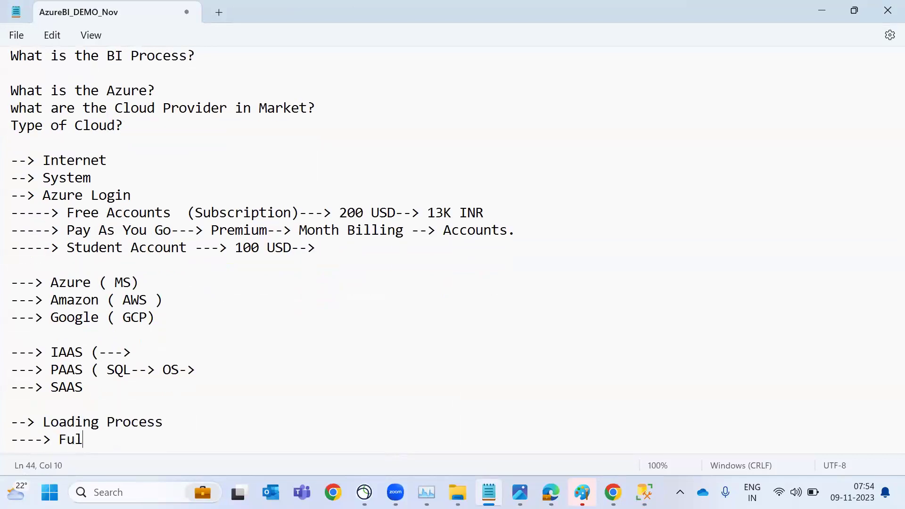
{"action": "key", "text": "Return"}
{"action": "type", "text": "----> R"}
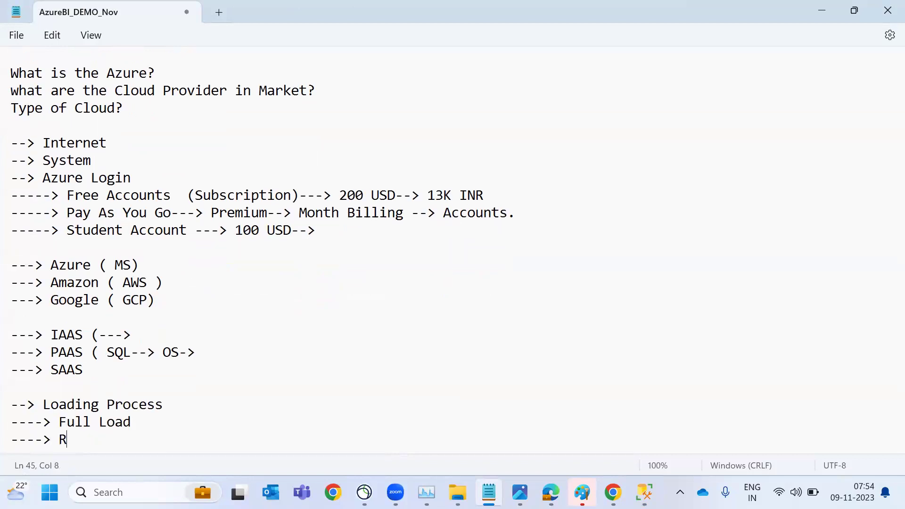
{"action": "type", "text": "egular Load"}
{"action": "key", "text": "Return"}
{"action": "type", "text": "--"}
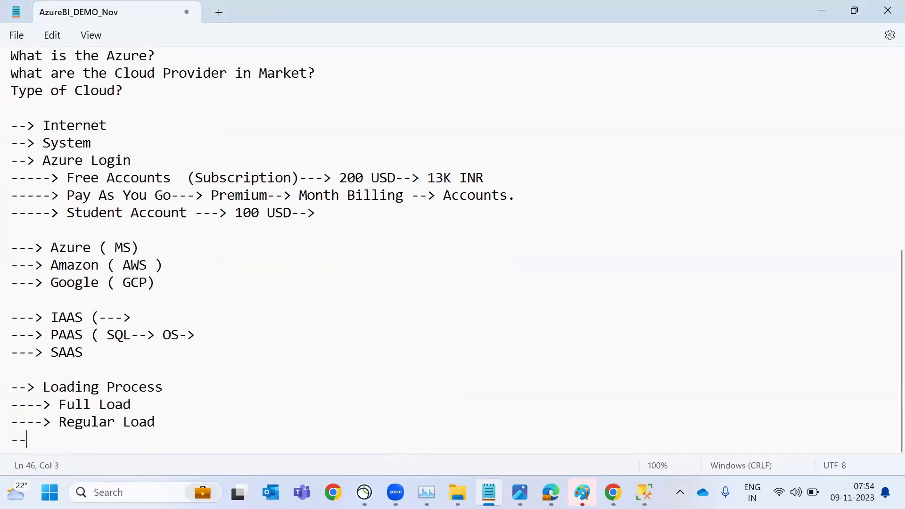
{"action": "type", "text": "--> Delta Load"}
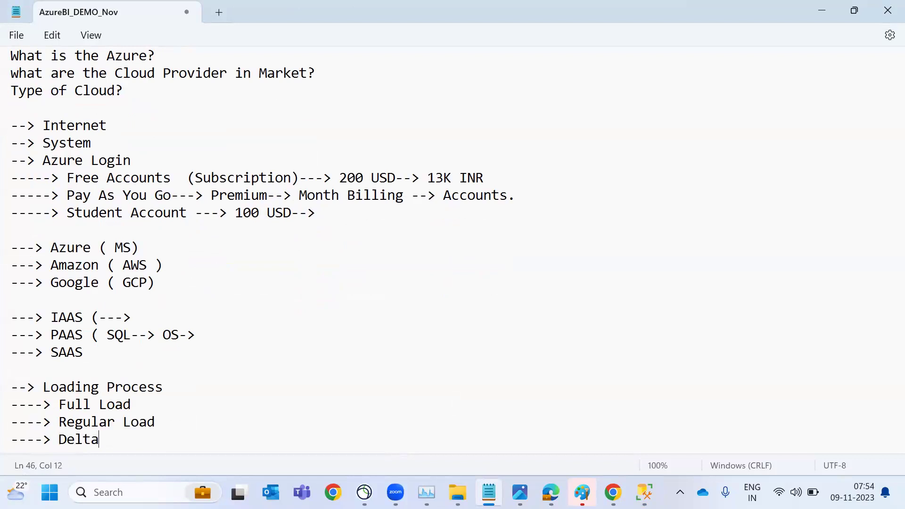
Add a final '----> Incremetal Load' line, correcting typos along the way
{"action": "key", "text": "Return"}
{"action": "type", "text": "----> Incremete"}
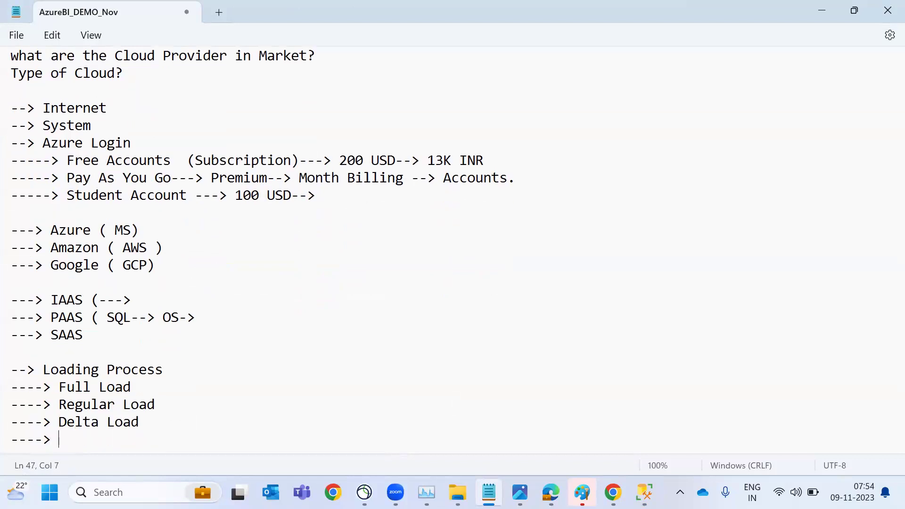
{"action": "key", "text": "BackSpace"}
{"action": "type", "text": "akl"}
{"action": "key", "text": "BackSpace"}
{"action": "key", "text": "BackSpace"}
{"action": "key", "text": "BackSpace"}
{"action": "type", "text": "l P"}
{"action": "key", "text": "BackSpace"}
{"action": "type", "text": "Load"}
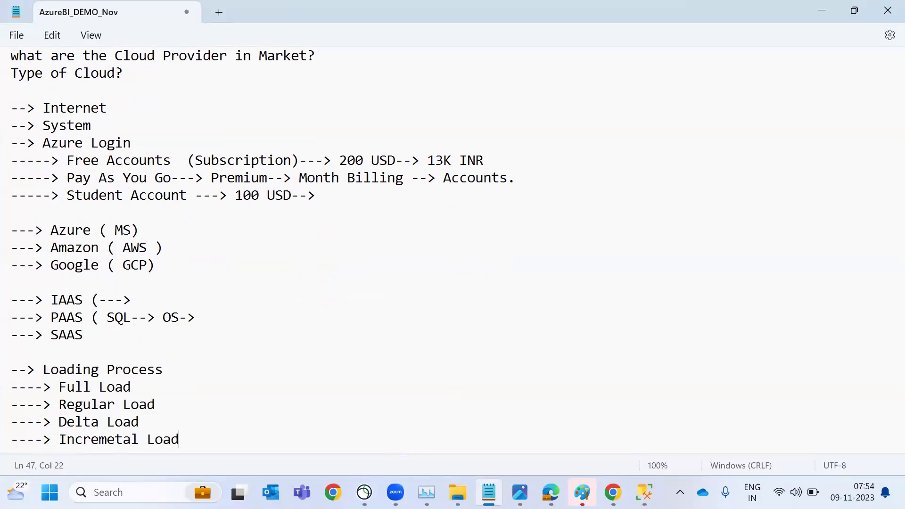
Insert a blank line above the Loading Process heading
{"action": "key", "text": "shift+Up"}
{"action": "key", "text": "shift+Up"}
{"action": "key", "text": "shift+Up"}
{"action": "key", "text": "shift+Home"}
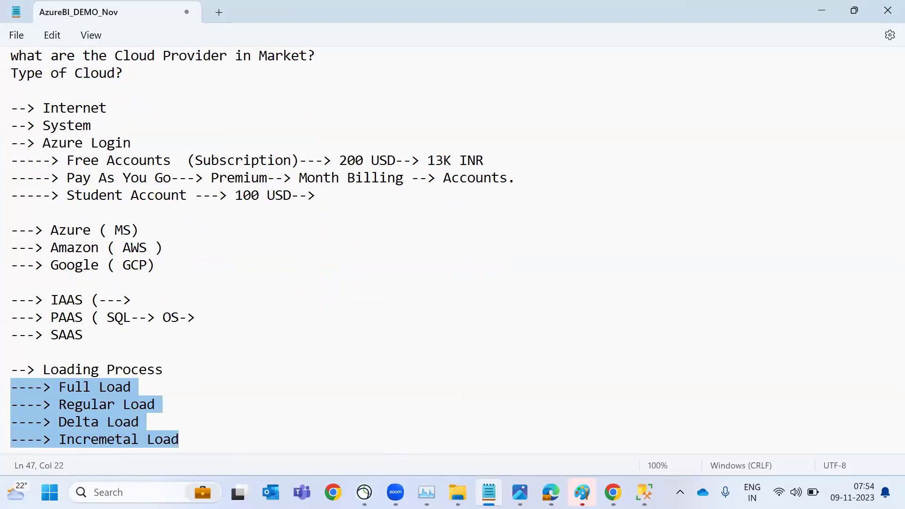
{"action": "key", "text": "Up"}
{"action": "key", "text": "Down"}
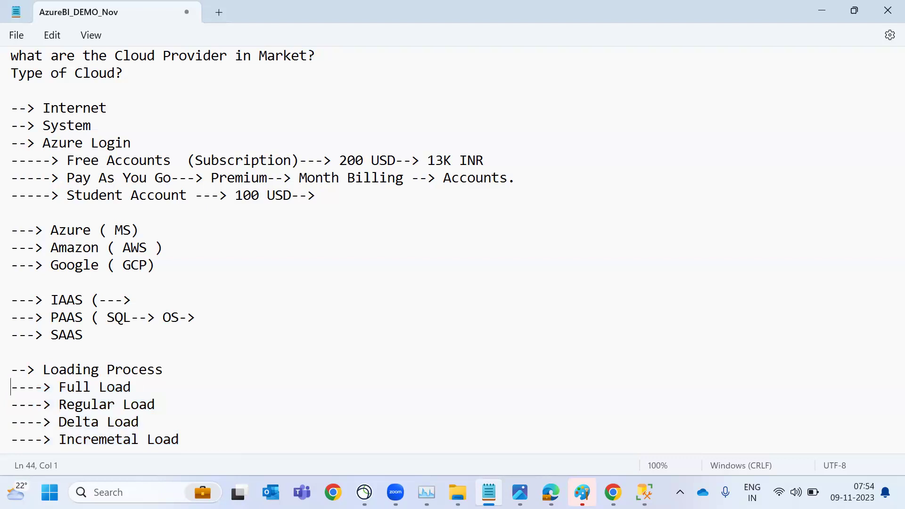
{"action": "key", "text": "shift+Down"}
{"action": "key", "text": "shift+Down"}
{"action": "key", "text": "shift+Down"}
{"action": "key", "text": "shift+End"}
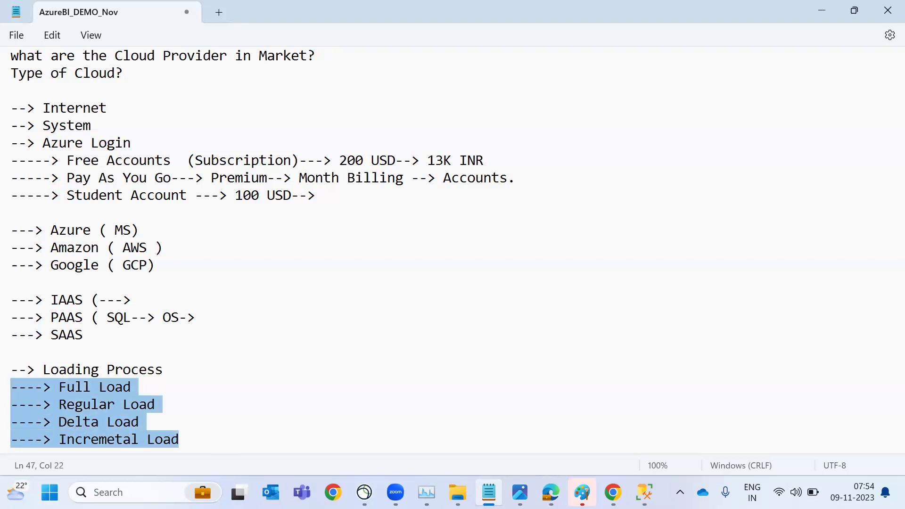
{"action": "key", "text": "Left"}
{"action": "key", "text": "Up"}
{"action": "key", "text": "Return"}
Select the Full Load through Incremetal Load lines, then return to Data Factory
{"action": "key", "text": "Down"}
{"action": "key", "text": "Down"}
{"action": "key", "text": "Down"}
{"action": "key", "text": "Down"}
{"action": "key", "text": "Down"}
{"action": "key", "text": "End"}
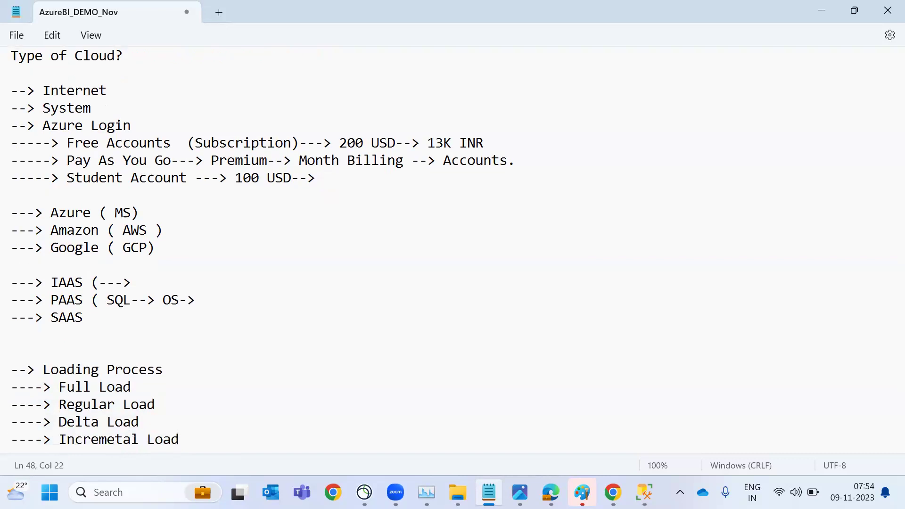
{"action": "key", "text": "shift+Home"}
{"action": "key", "text": "shift+Up"}
{"action": "key", "text": "shift+Up"}
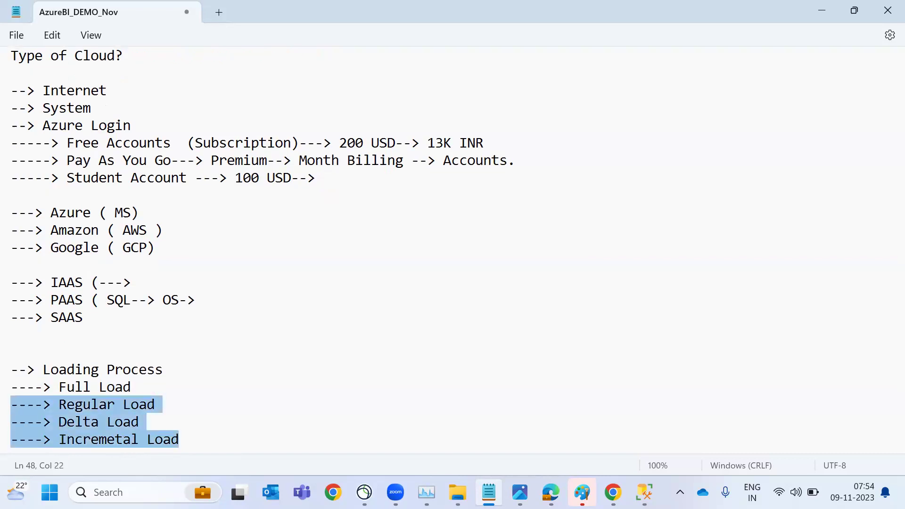
{"action": "key", "text": "shift+Up"}
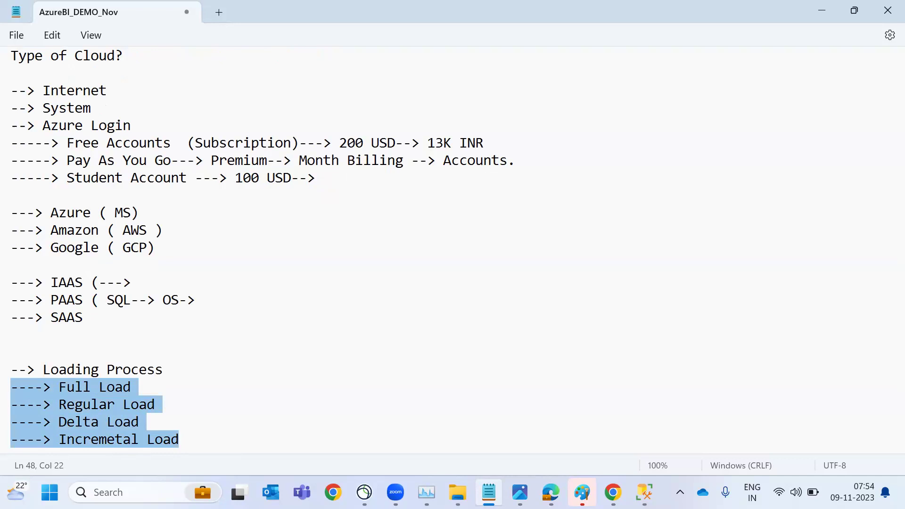
{"action": "key", "text": "alt+Tab"}
{"action": "key", "text": "Tab"}
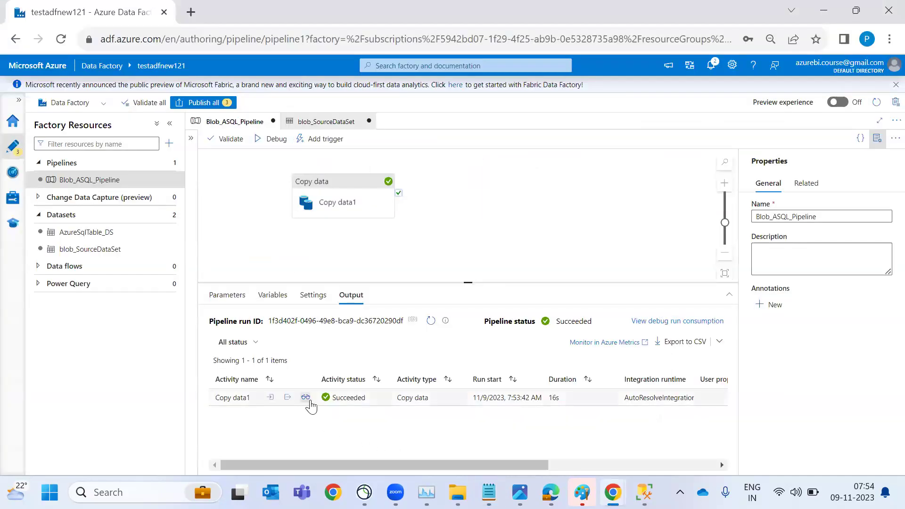
Review Copy data1's run details, then rerun the dbo.customerdata query in SSMS, now returning 58 rows
{"action": "left_click", "coordinate": [306, 397]}
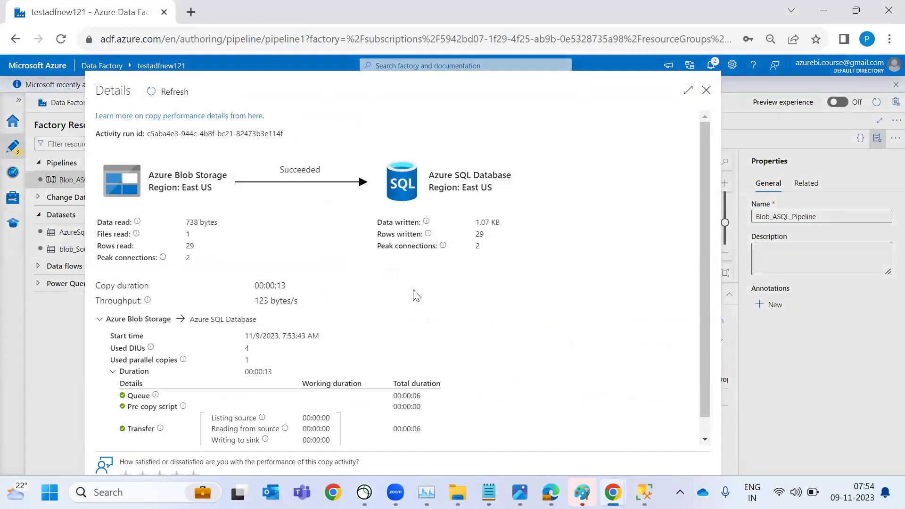
{"action": "key", "text": "Escape"}
{"action": "key", "text": "alt+Tab"}
{"action": "key", "text": "Tab"}
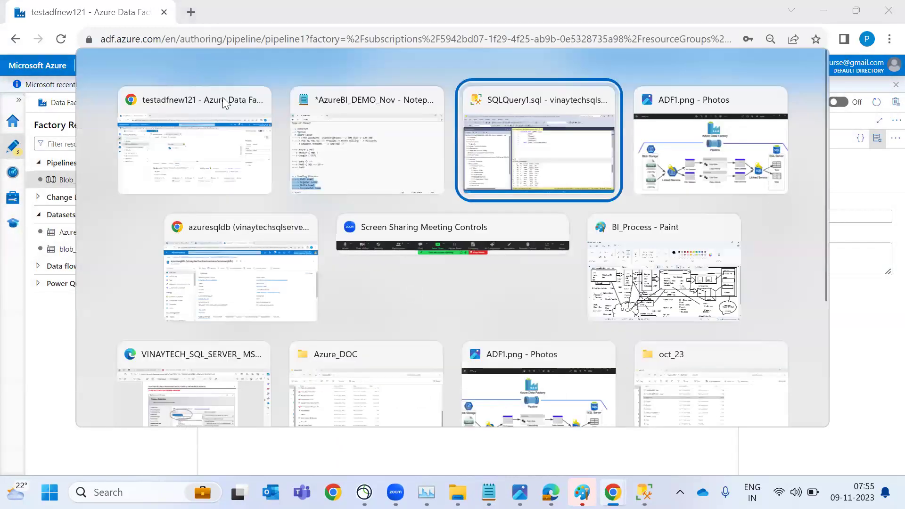
{"action": "left_click", "coordinate": [193, 67]}
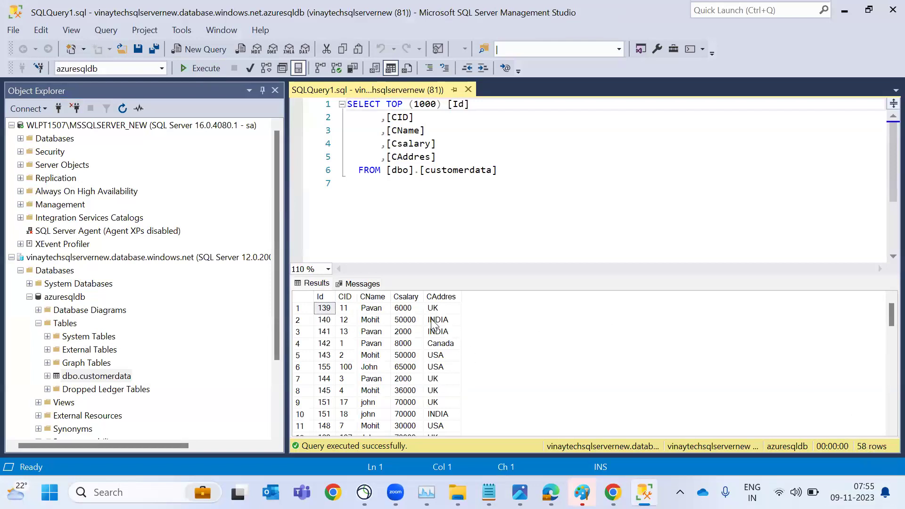
Glance at the Notepad notes and expand the pipeline's Activities pane
{"action": "key", "text": "alt+Tab"}
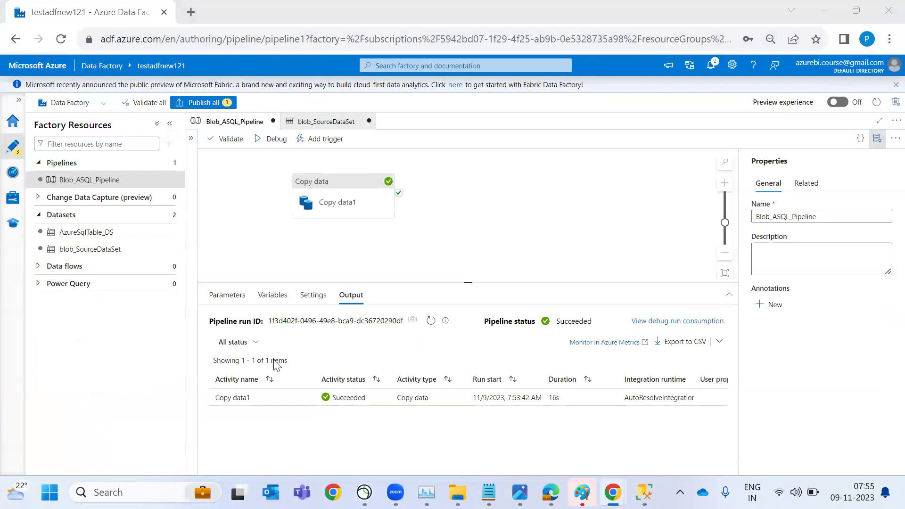
{"action": "key", "text": "alt+Tab"}
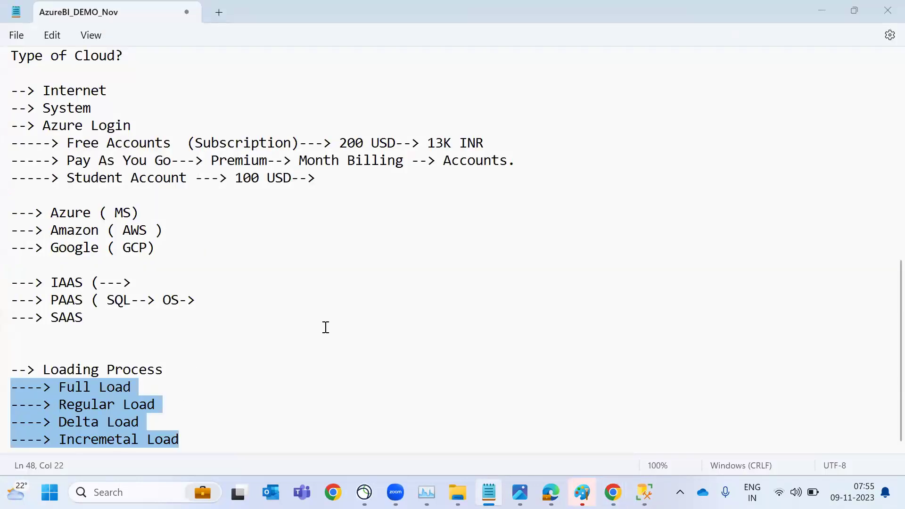
{"action": "key", "text": "alt+Tab"}
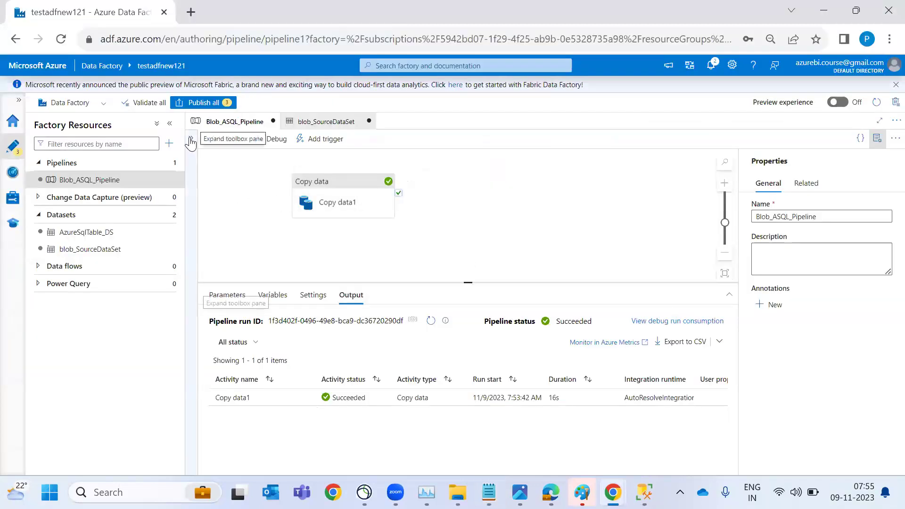
{"action": "left_click", "coordinate": [191, 138]}
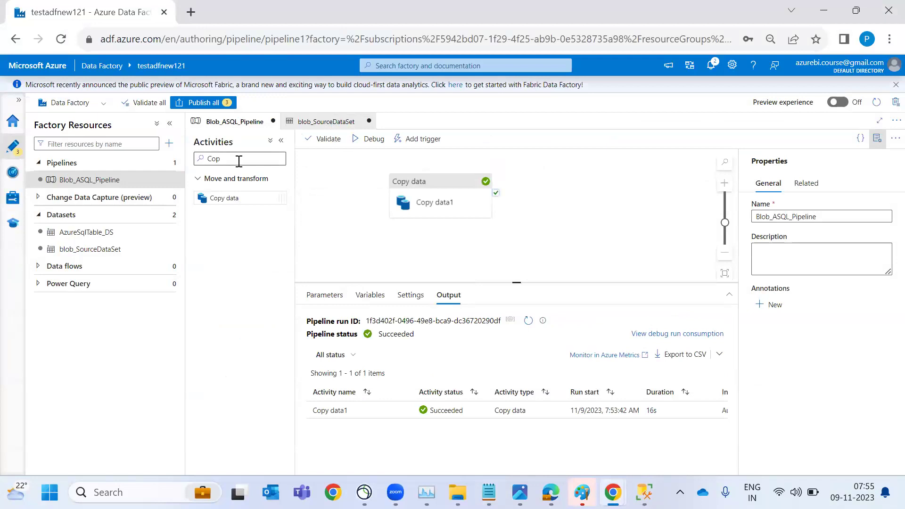
{"action": "key", "text": "alt+Tab"}
{"action": "key", "text": "alt+Tab"}
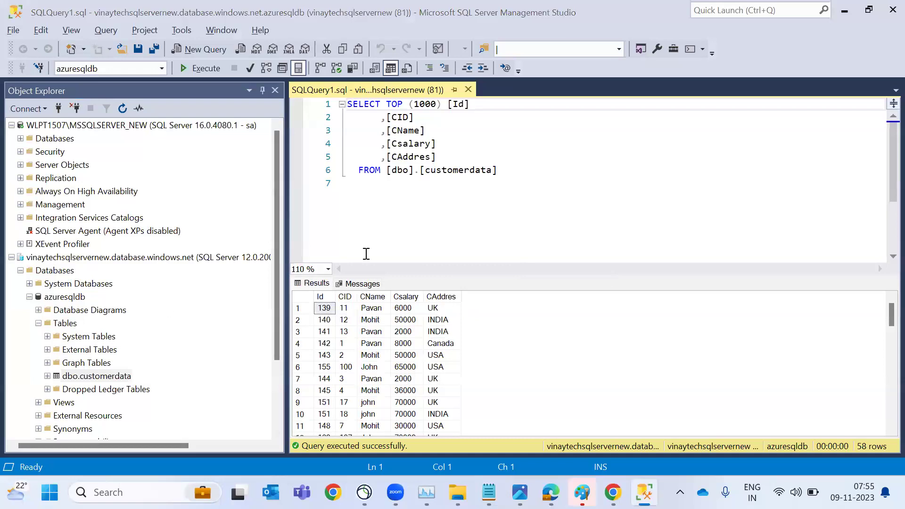
Switch from SSMS to the azuresqldb database overview in the browser
{"action": "key", "text": "alt+Tab"}
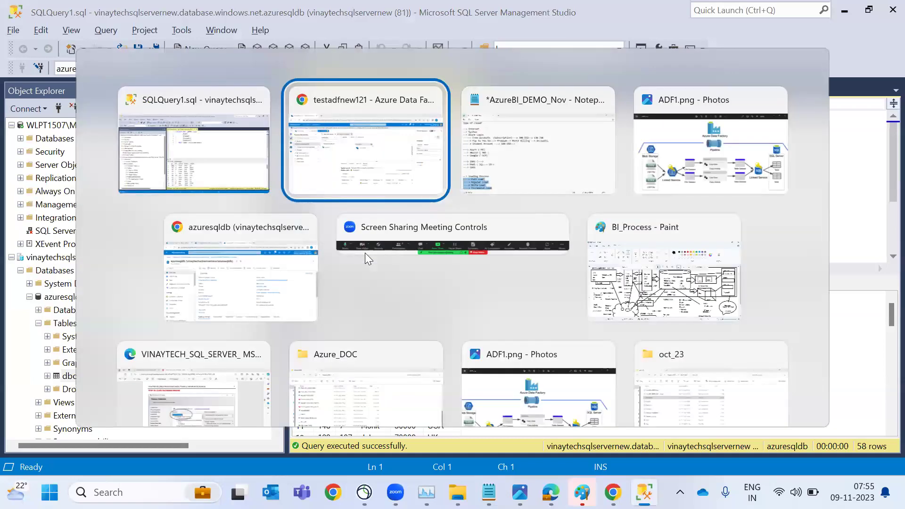
{"action": "key", "text": "alt+Tab"}
{"action": "key", "text": "alt+Tab"}
{"action": "key", "text": "alt+Tab"}
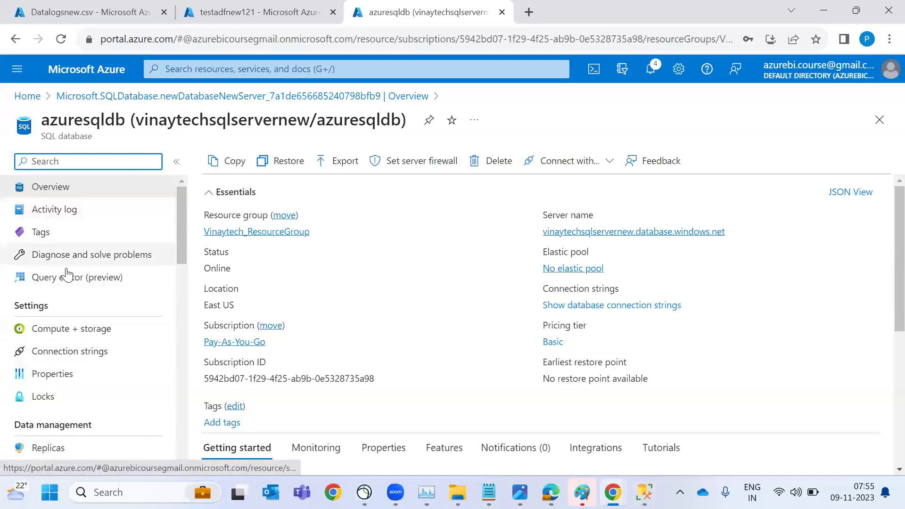
Open azuresqldb's Query editor and sign in with the SQL login password
{"action": "left_click", "coordinate": [85, 282]}
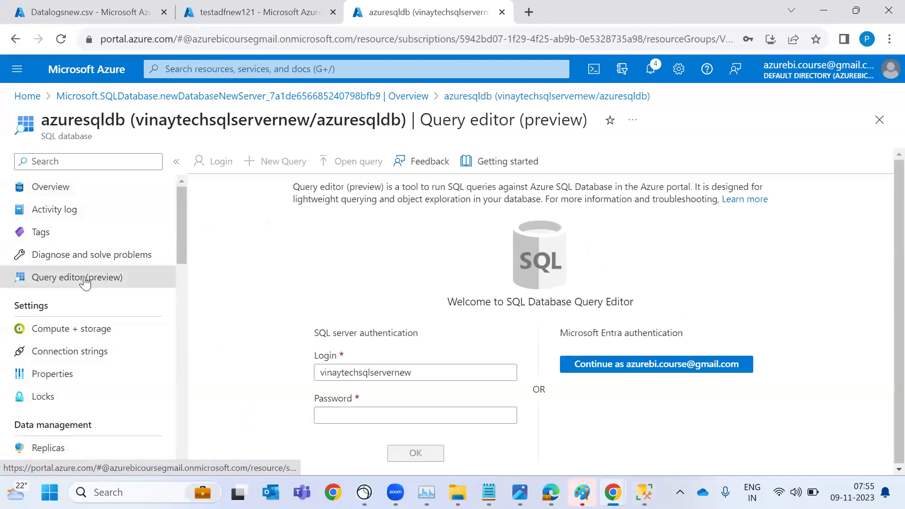
{"action": "left_click", "coordinate": [382, 420]}
{"action": "type", "text": "•••••••••"}
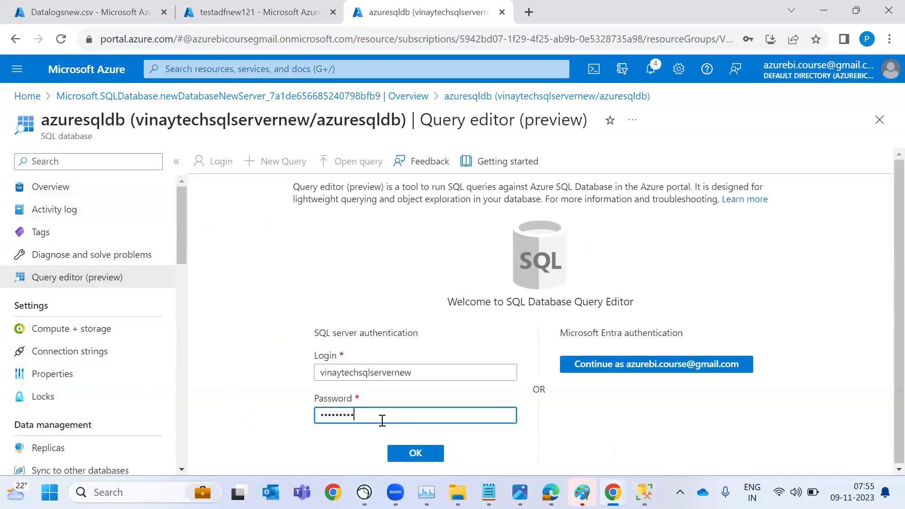
{"action": "key", "text": "Return"}
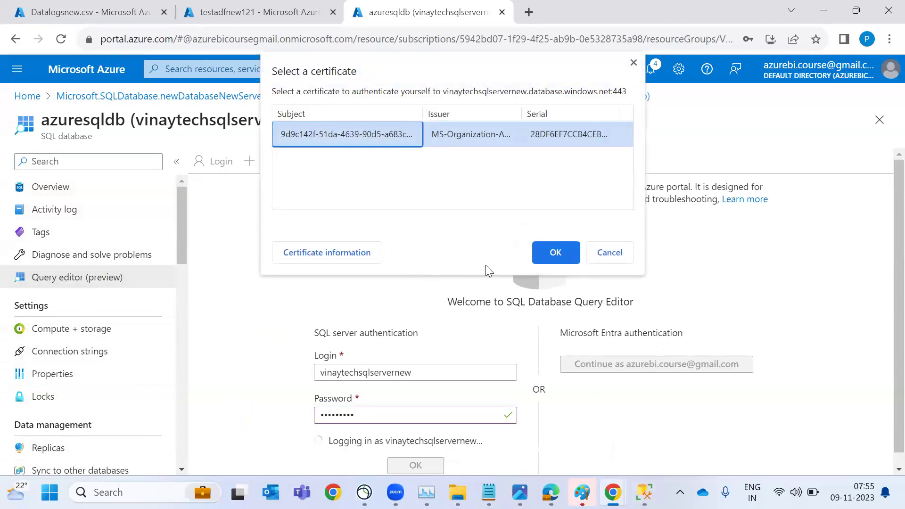
{"action": "left_click", "coordinate": [552, 251]}
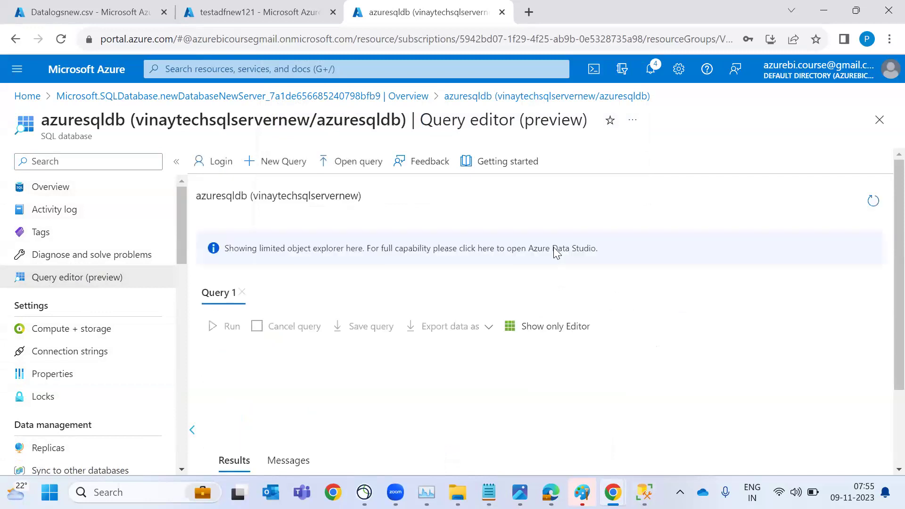
Run 'select * from [dbo].[customerdata]' in Query 1
{"action": "left_click", "coordinate": [202, 309]}
{"action": "left_click", "coordinate": [491, 281]}
{"action": "type", "text": "select * fr"}
{"action": "type", "text": "om [dbo].[c"}
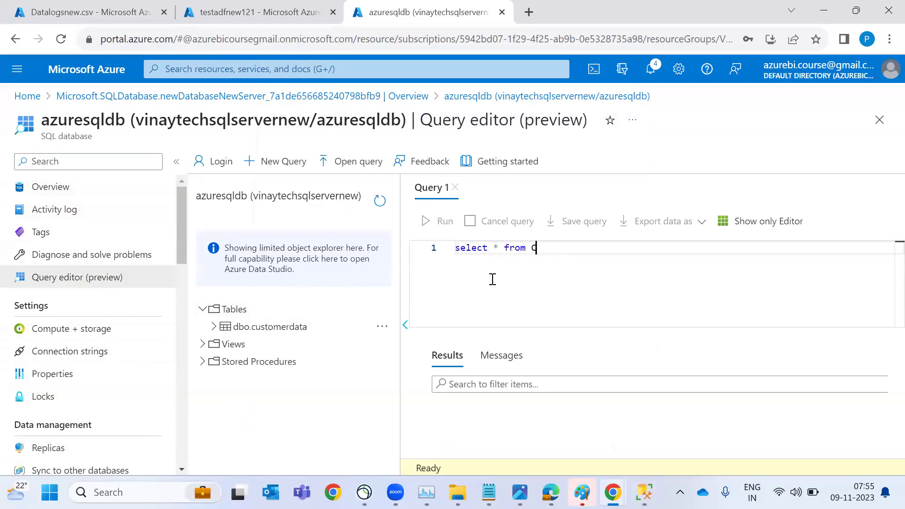
{"action": "key", "text": "Tab"}
{"action": "left_click", "coordinate": [446, 230]}
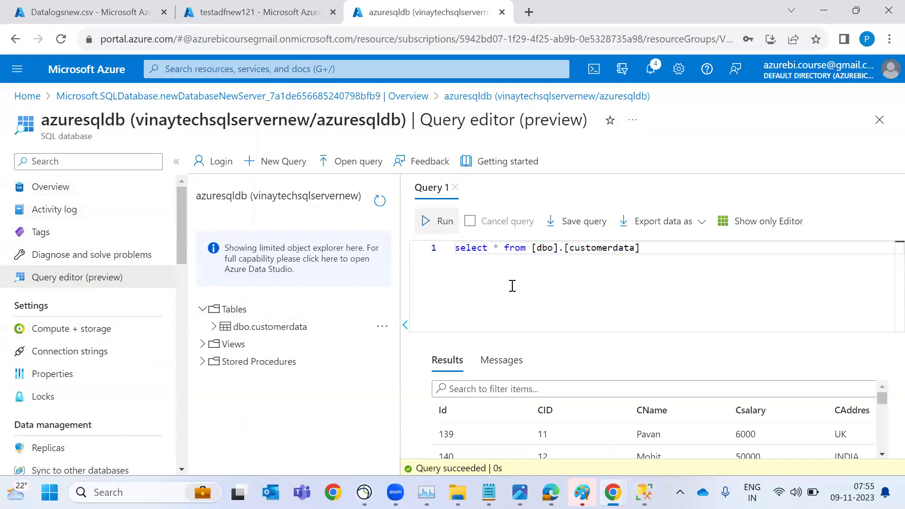
In a new Query 2, run 'select Count(*) from [dbo].[customerdata]', returning 58
{"action": "left_click", "coordinate": [276, 160]}
{"action": "left_click", "coordinate": [418, 191]}
{"action": "left_click", "coordinate": [488, 189]}
{"action": "left_click", "coordinate": [502, 267]}
{"action": "type", "text": "select * from [dbo].[customerdata]"}
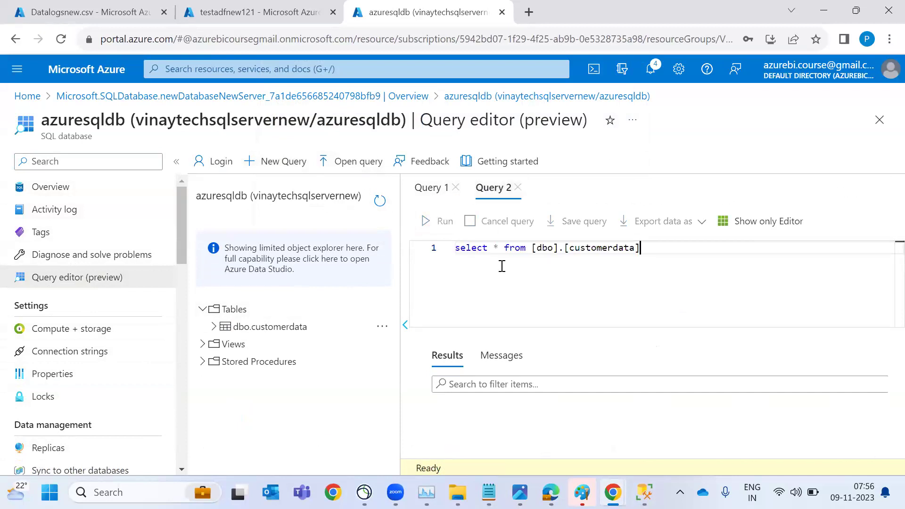
{"action": "left_click", "coordinate": [494, 248]}
{"action": "type", "text": "ct Count(*"}
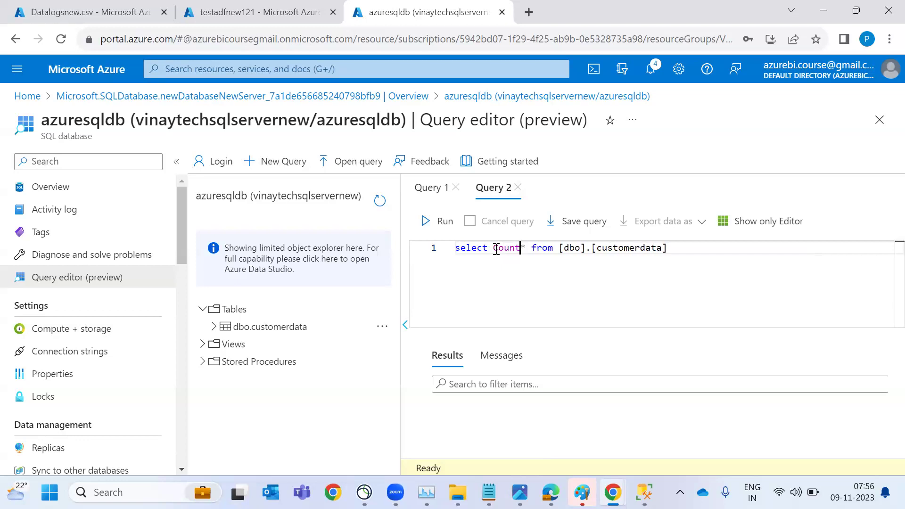
{"action": "type", "text": ")"}
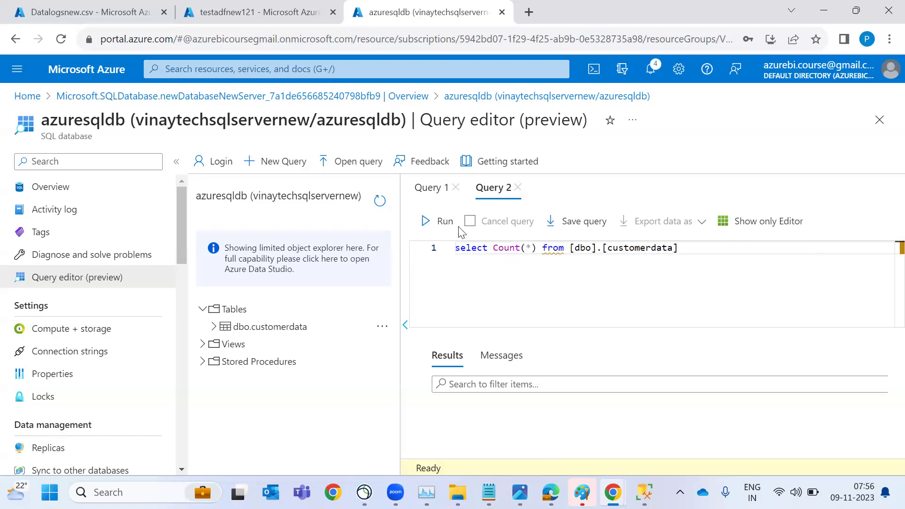
{"action": "left_click", "coordinate": [438, 224]}
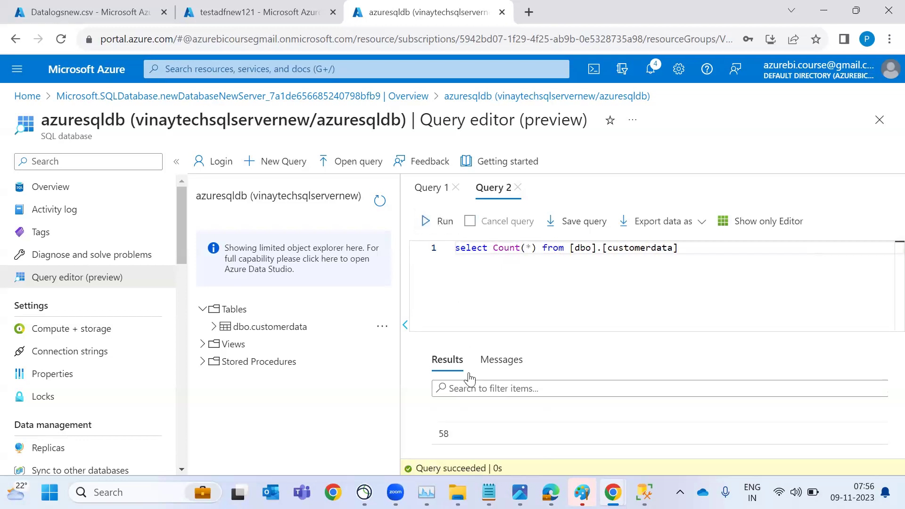
Review Query 1's customerdata rows, staying in the editor when prompted to leave
{"action": "left_click", "coordinate": [431, 188]}
{"action": "scroll", "coordinate": [639, 452], "scroll_direction": "down", "scroll_amount": 6}
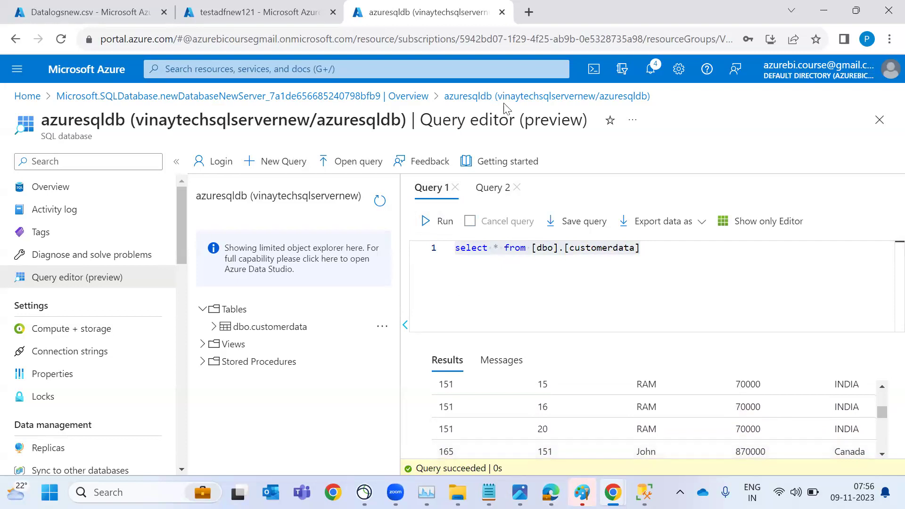
{"action": "left_click", "coordinate": [375, 96]}
{"action": "left_click", "coordinate": [572, 119]}
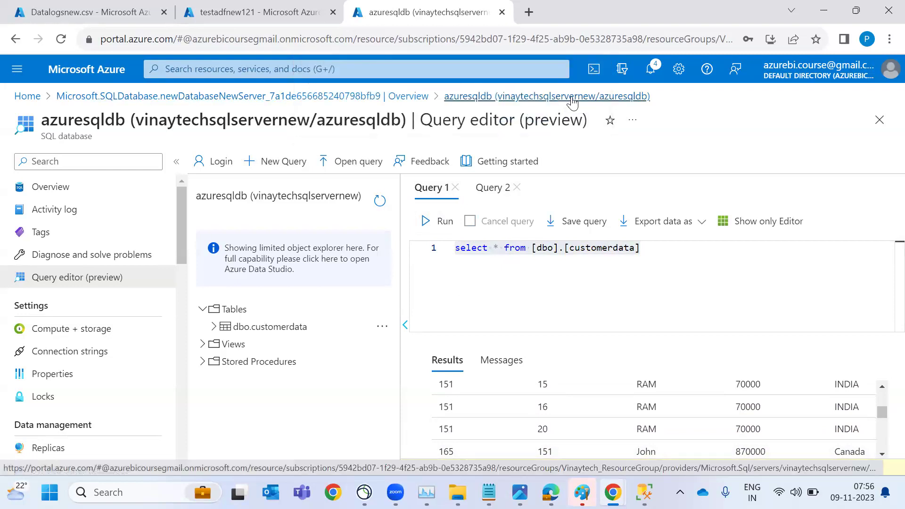
Discard the query edits, check azuresqldb's storage metrics on Overview, and open Compute + storage
{"action": "left_click", "coordinate": [81, 187]}
{"action": "left_click", "coordinate": [521, 127]}
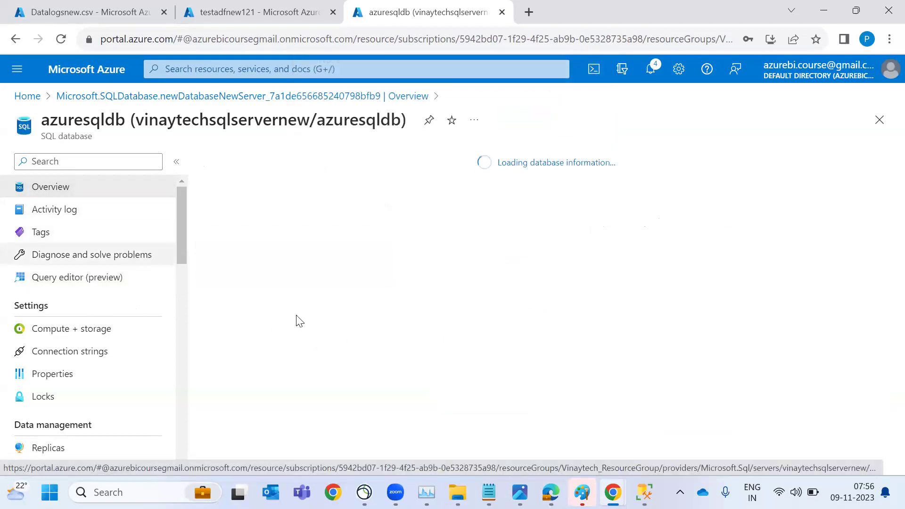
{"action": "scroll", "coordinate": [309, 324], "scroll_direction": "down", "scroll_amount": 2}
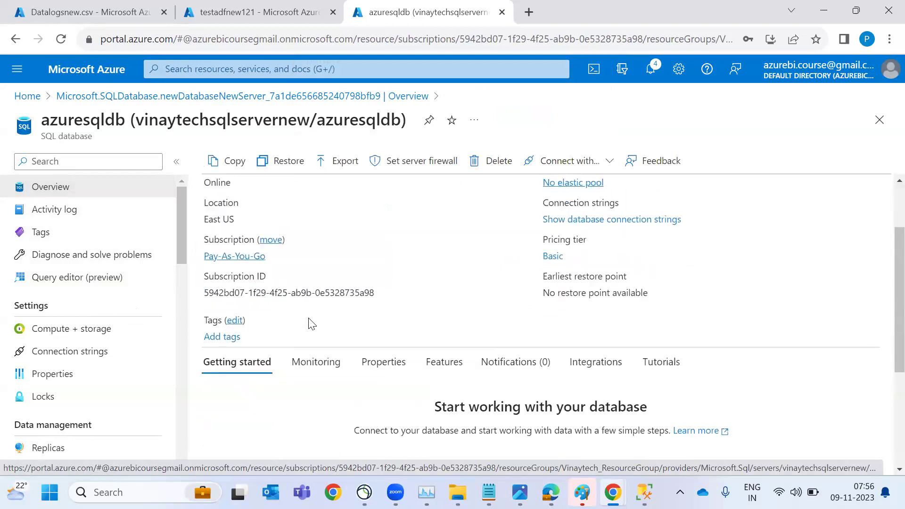
{"action": "left_click", "coordinate": [319, 367]}
{"action": "scroll", "coordinate": [318, 365], "scroll_direction": "down", "scroll_amount": 3}
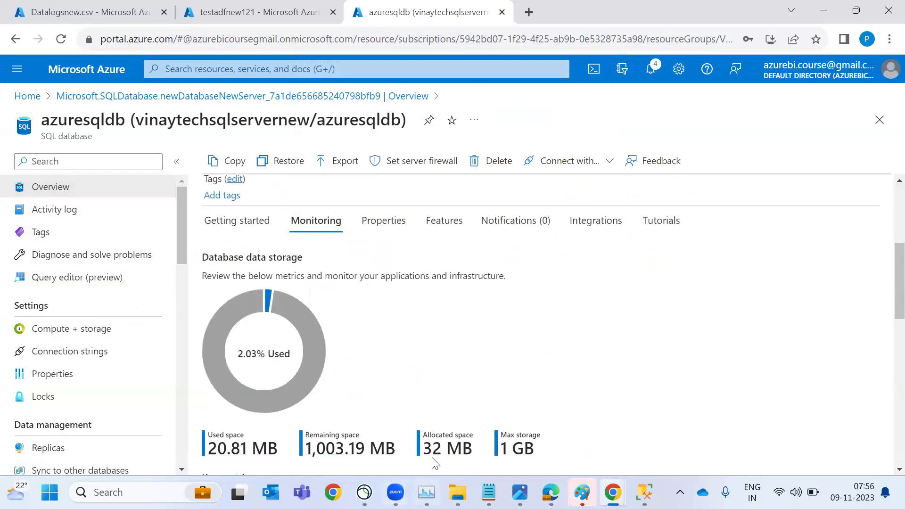
{"action": "double_click", "coordinate": [521, 454]}
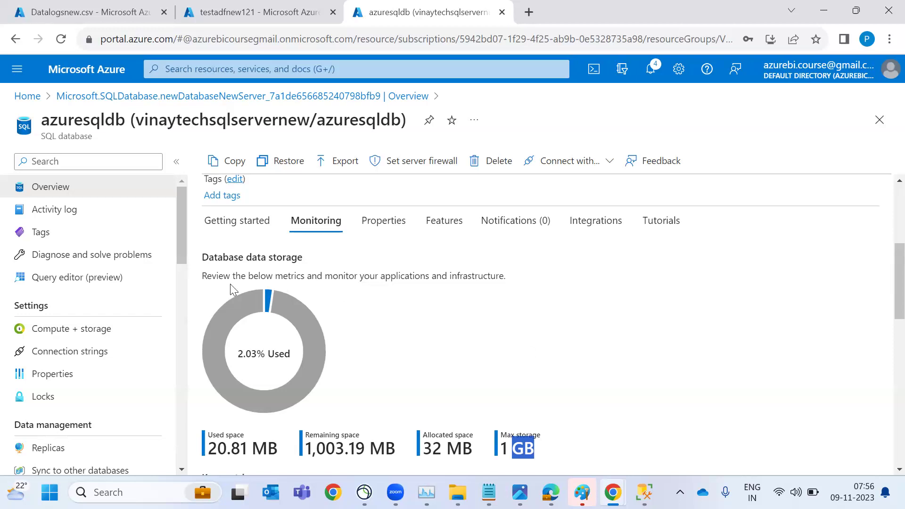
{"action": "left_click", "coordinate": [76, 335]}
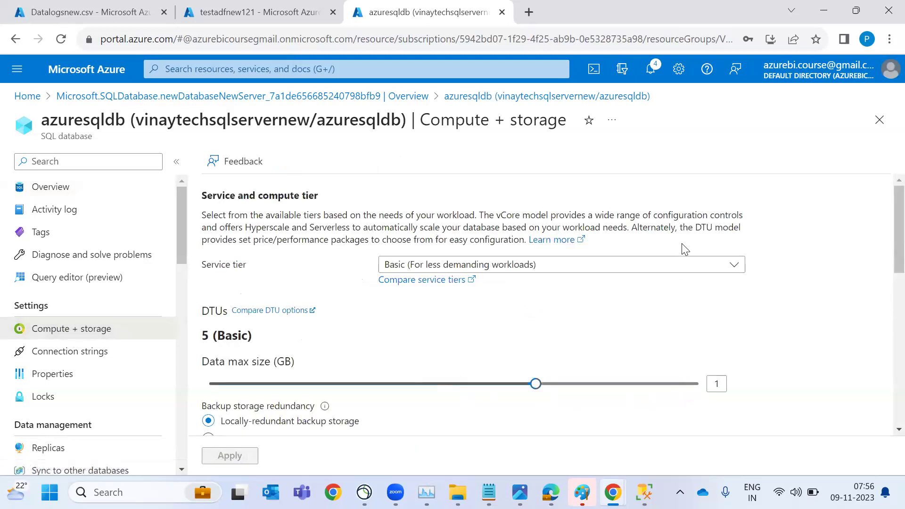
Set azuresqldb's data max size to 2 GB, keep the Basic tier, and apply
{"action": "left_click", "coordinate": [698, 384]}
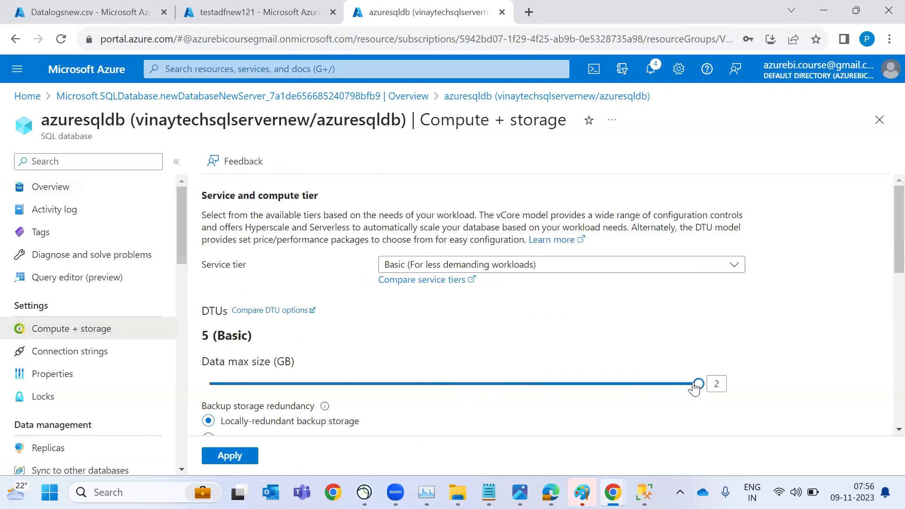
{"action": "left_click", "coordinate": [550, 267]}
{"action": "left_click", "coordinate": [501, 421]}
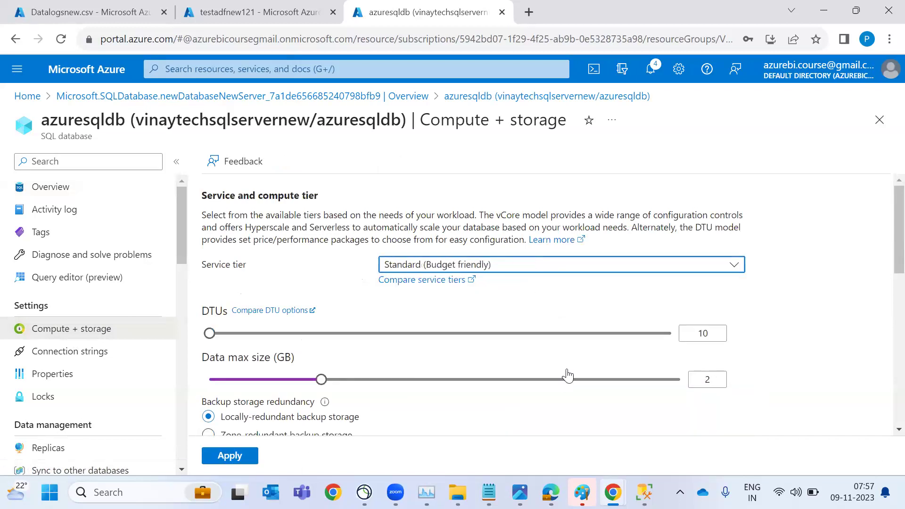
{"action": "left_click", "coordinate": [593, 273]}
{"action": "left_click", "coordinate": [537, 402]}
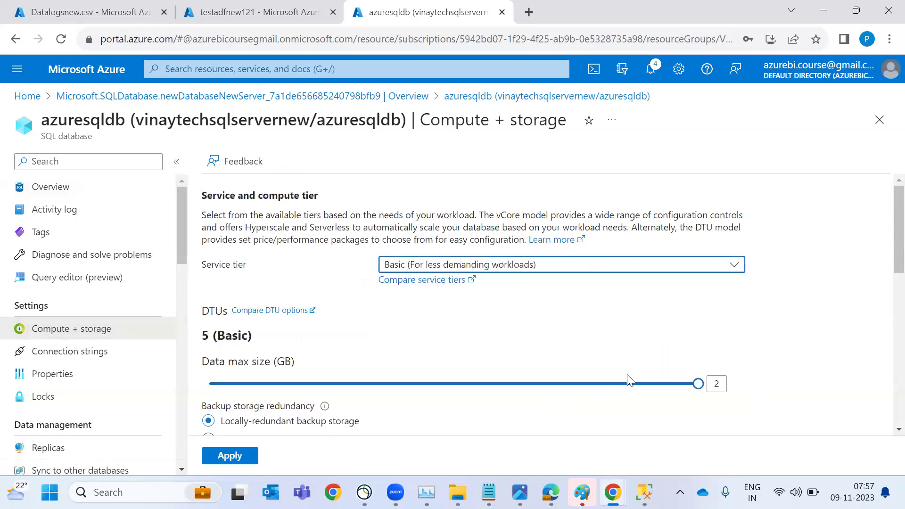
{"action": "left_click", "coordinate": [230, 456]}
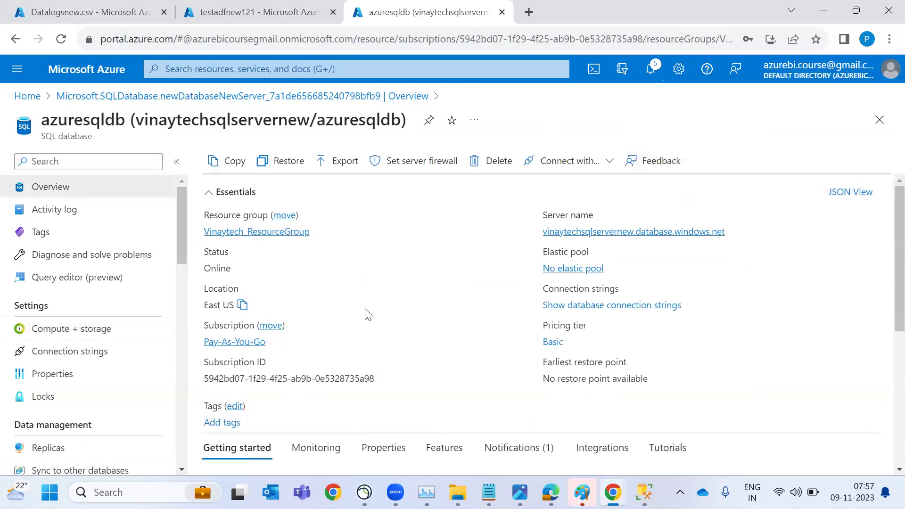
Check azuresqldb's Monitoring storage metrics: 20.81 MB used of the 2 GB maximum (1.02%)
{"action": "scroll", "coordinate": [366, 313], "scroll_direction": "down", "scroll_amount": 3}
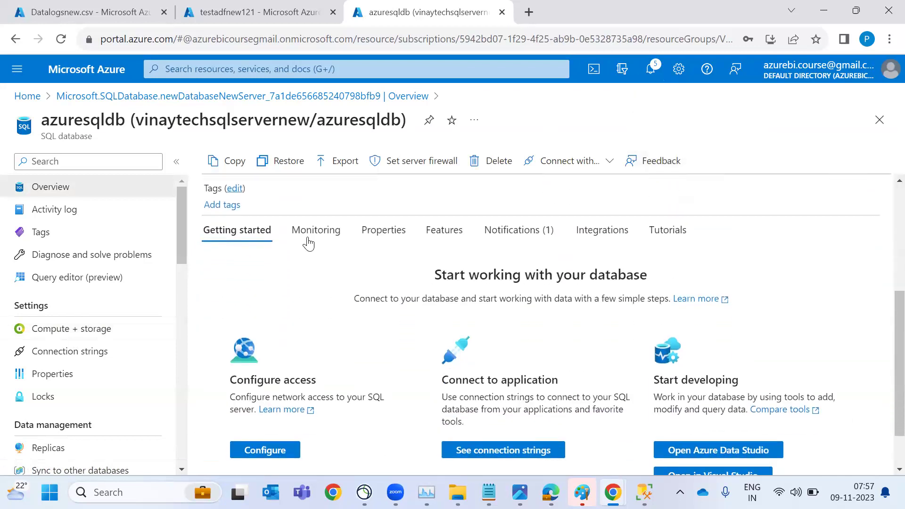
{"action": "left_click", "coordinate": [309, 232]}
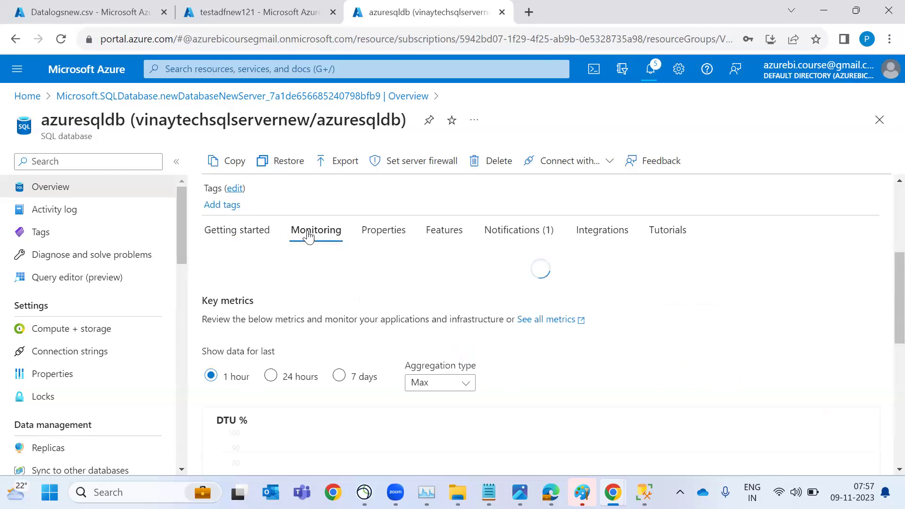
{"action": "scroll", "coordinate": [401, 377], "scroll_direction": "down", "scroll_amount": 1}
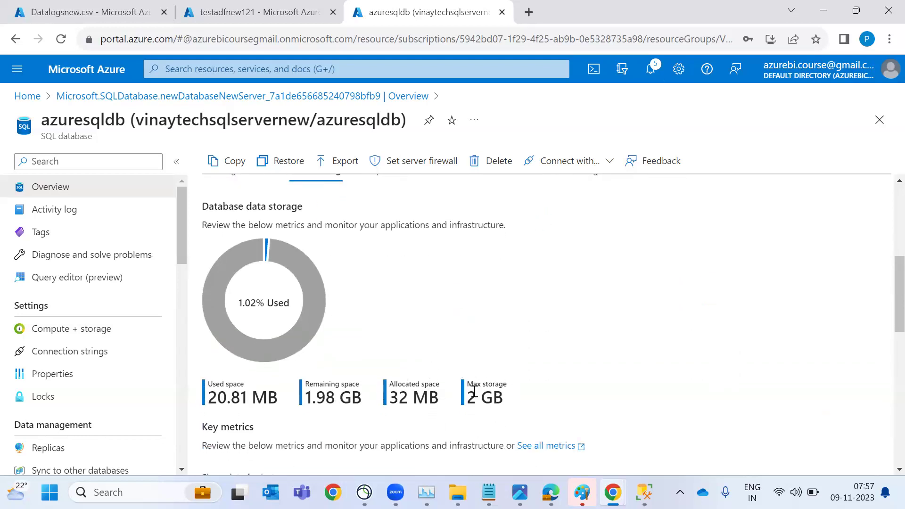
{"action": "double_click", "coordinate": [213, 397]}
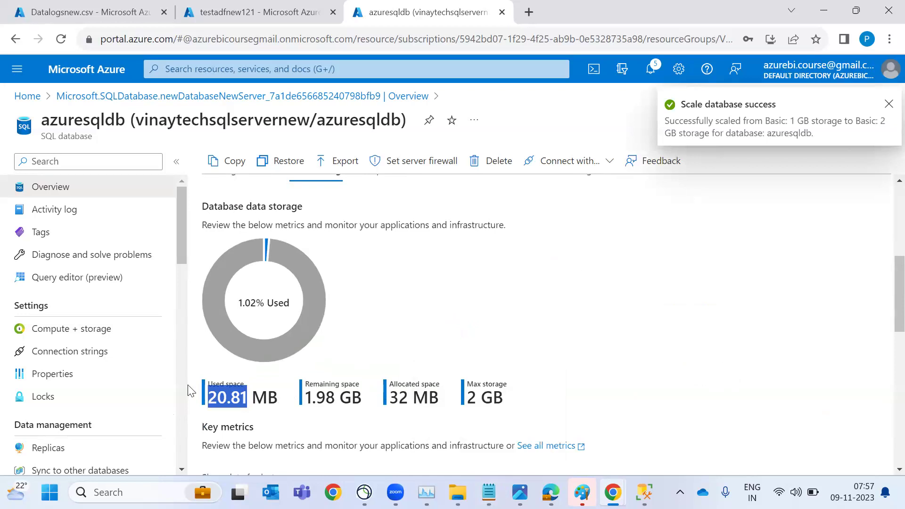
{"action": "left_click", "coordinate": [69, 188]}
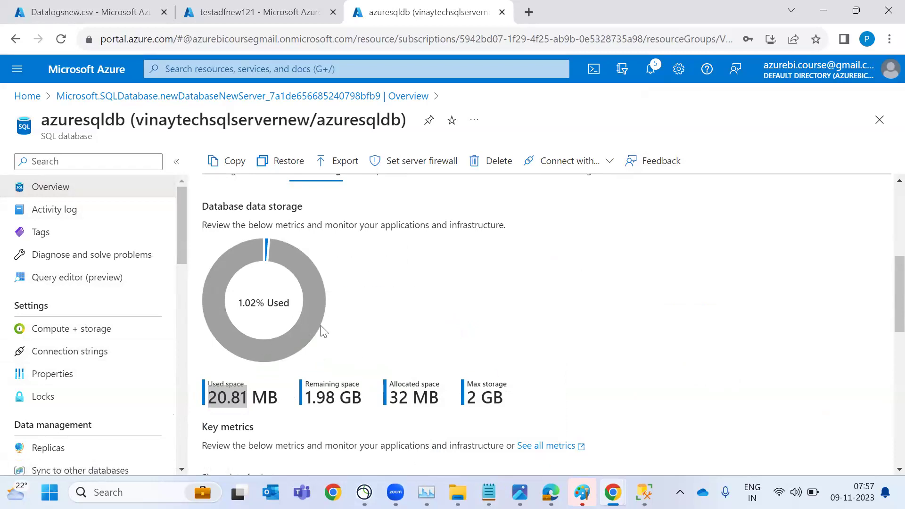
{"action": "scroll", "coordinate": [34, 349], "scroll_direction": "down", "scroll_amount": 2}
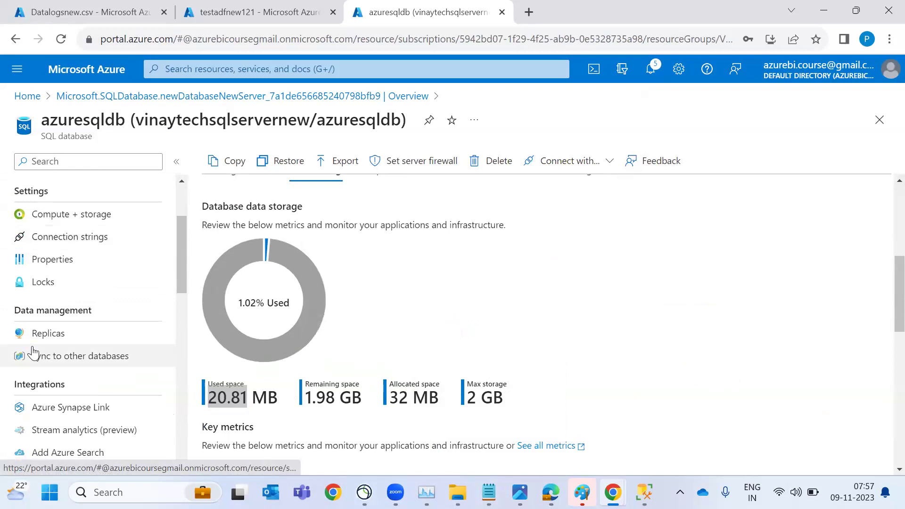
{"action": "scroll", "coordinate": [33, 353], "scroll_direction": "up", "scroll_amount": 2}
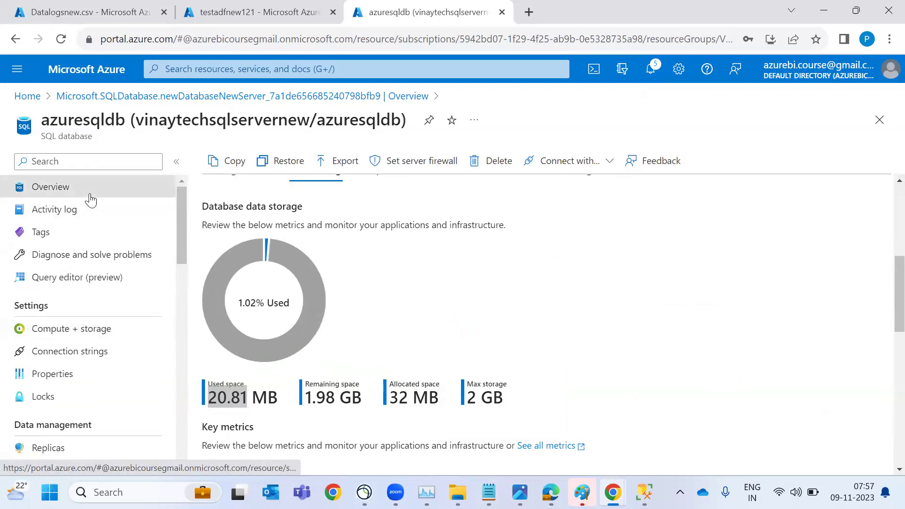
Return to the Data Factory window and clear the old Activities search text
{"action": "key", "text": "alt+Tab"}
{"action": "key", "text": "alt+Tab"}
{"action": "key", "text": "alt+Tab"}
{"action": "key", "text": "alt+Tab"}
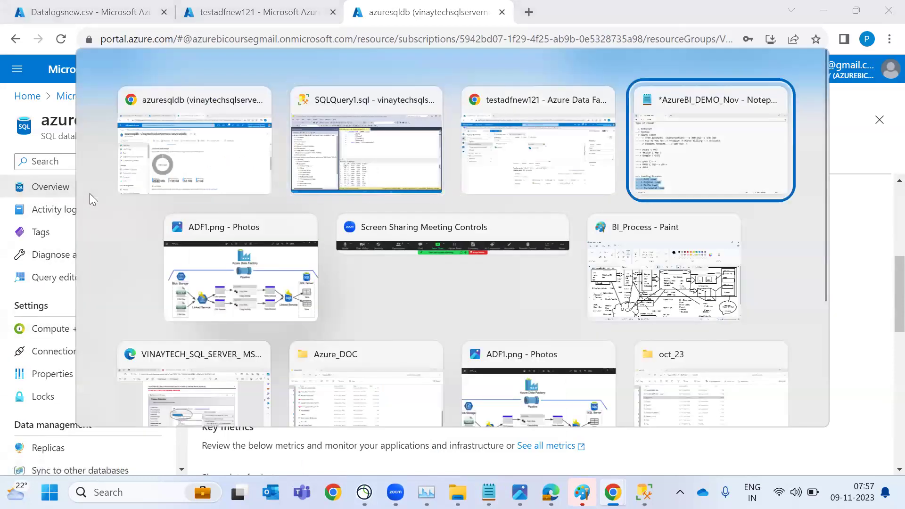
{"action": "key", "text": "alt+shift+Tab"}
{"action": "key", "text": "alt+shift+Tab"}
{"action": "key", "text": "alt+shift+Tab"}
{"action": "key", "text": "alt+shift+Tab"}
{"action": "key", "text": "alt+Tab"}
{"action": "key", "text": "alt+Tab"}
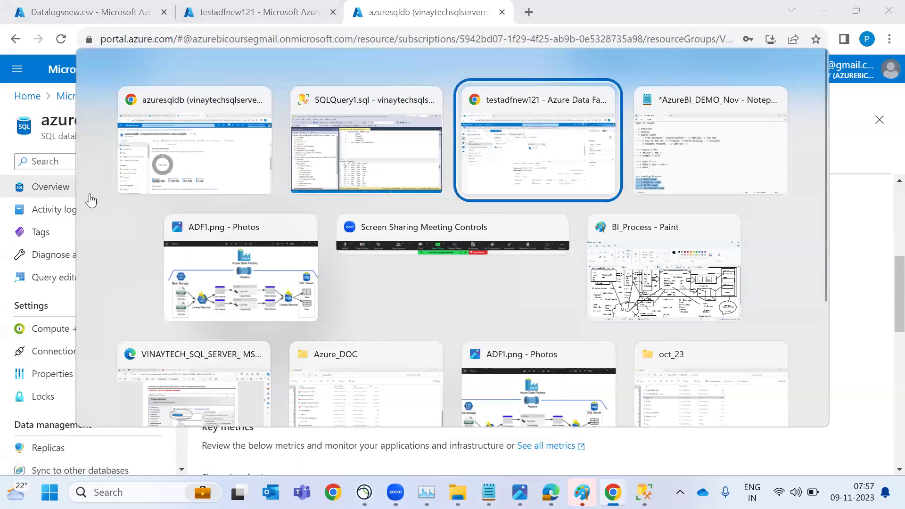
{"action": "left_click", "coordinate": [253, 158]}
{"action": "key", "text": "ctrl+a"}
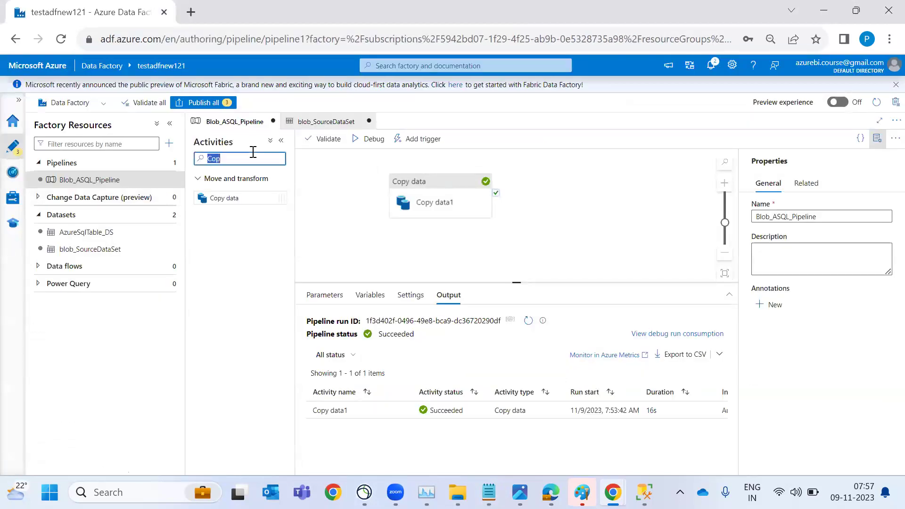
{"action": "key", "text": "BackSpace"}
Search the Activities box for Look, Var, For and If, clearing each search afterwards
{"action": "type", "text": "Look"}
{"action": "key", "text": "BackSpace"}
{"action": "key", "text": "BackSpace"}
{"action": "key", "text": "BackSpace"}
{"action": "key", "text": "BackSpace"}
{"action": "type", "text": "Var"}
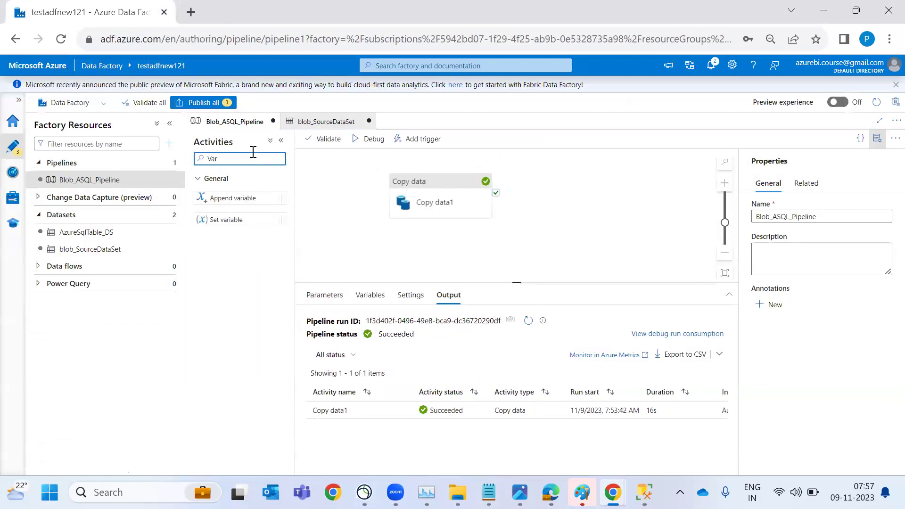
{"action": "key", "text": "BackSpace"}
{"action": "key", "text": "BackSpace"}
{"action": "key", "text": "BackSpace"}
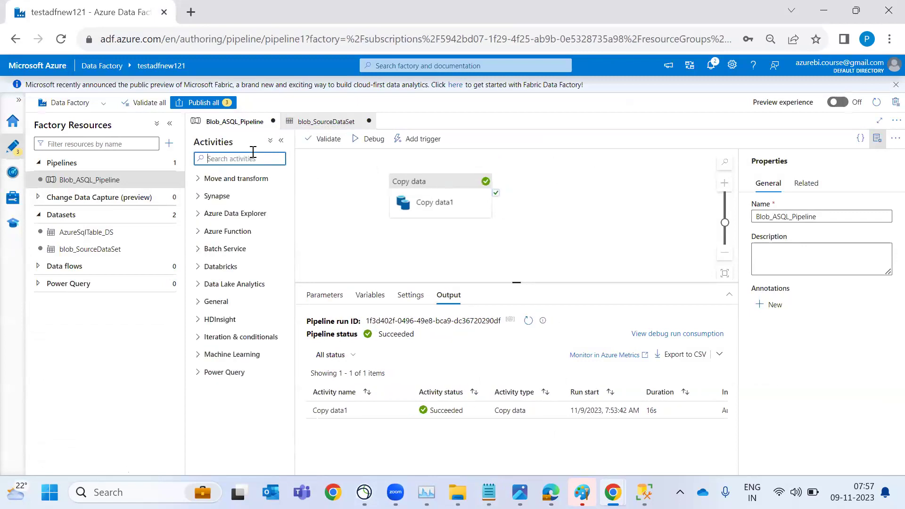
{"action": "type", "text": "For"}
{"action": "key", "text": "BackSpace"}
{"action": "key", "text": "BackSpace"}
{"action": "key", "text": "BackSpace"}
{"action": "type", "text": "If"}
{"action": "key", "text": "BackSpace"}
{"action": "key", "text": "BackSpace"}
{"action": "left_click", "coordinate": [13, 197]}
{"action": "left_click", "coordinate": [79, 208]}
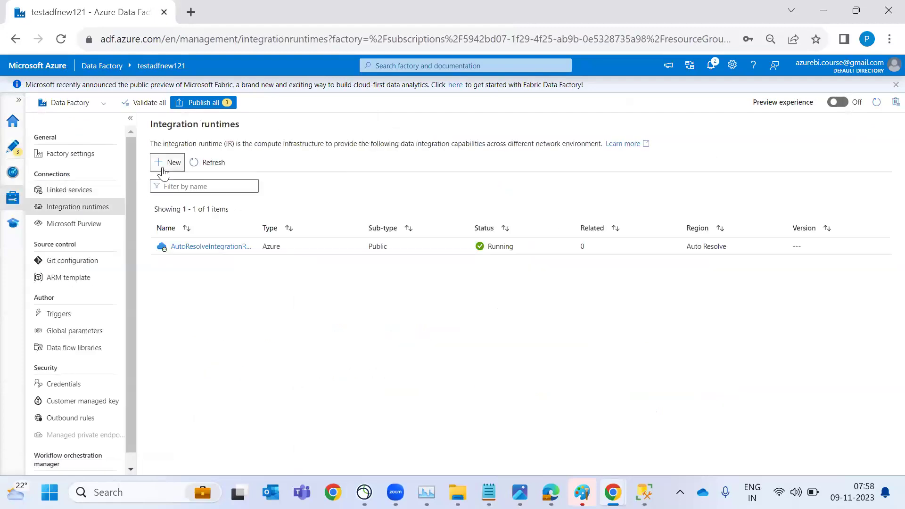
{"action": "left_click", "coordinate": [163, 165]}
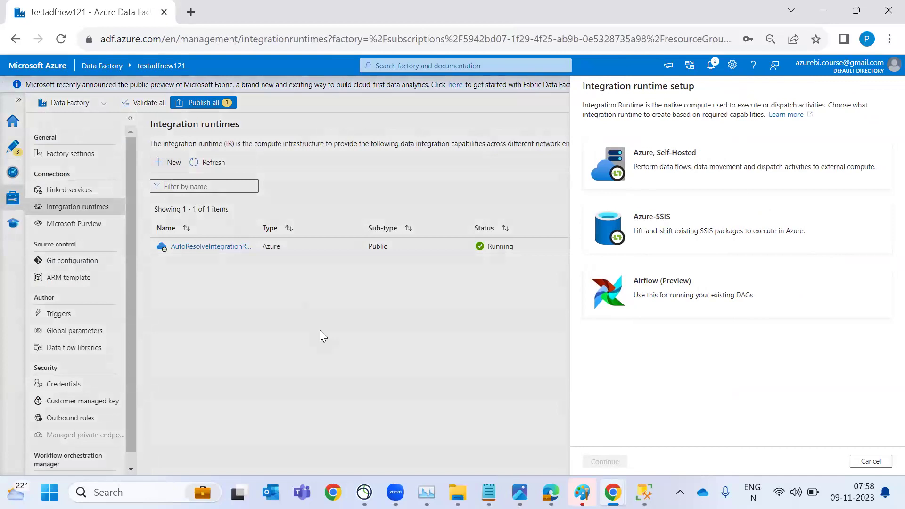
{"action": "left_click", "coordinate": [320, 330]}
{"action": "left_click", "coordinate": [14, 173]}
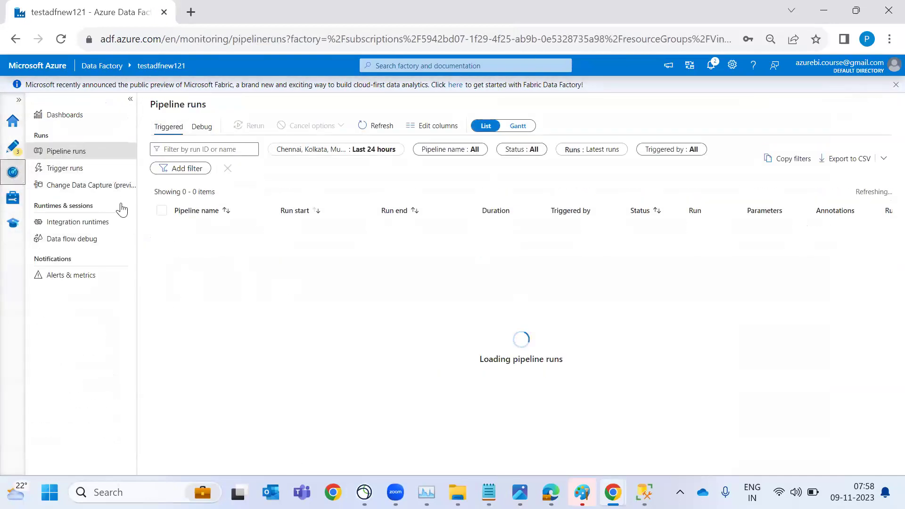
{"action": "left_click", "coordinate": [70, 168]}
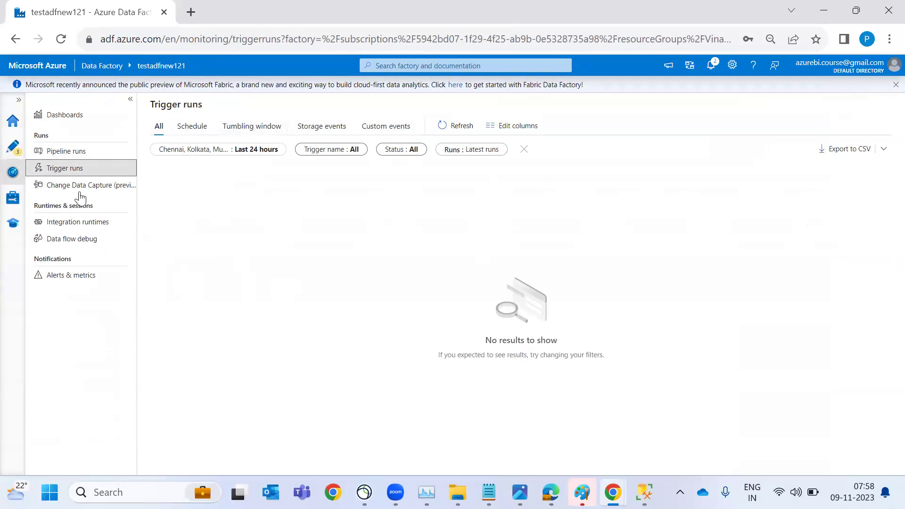
{"action": "left_click", "coordinate": [14, 150]}
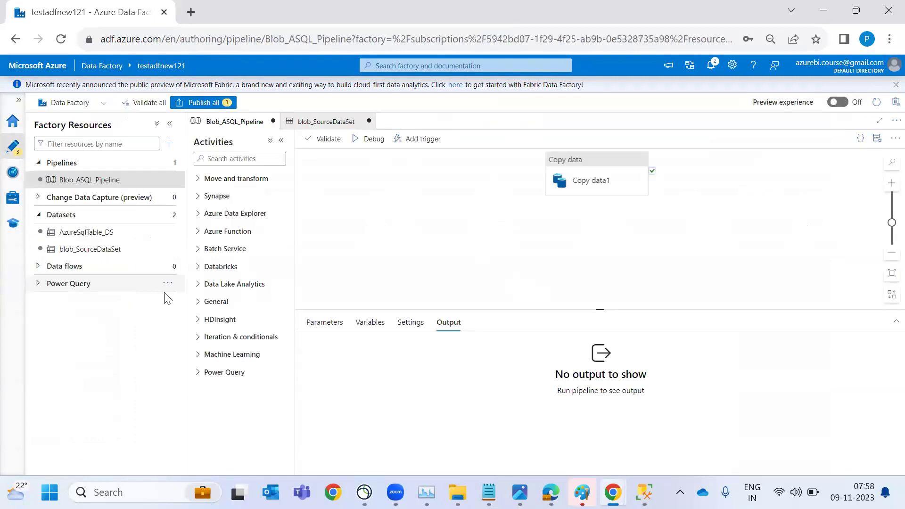
Create a new data flow and add a Window transformation after source1
{"action": "left_click", "coordinate": [65, 266]}
{"action": "left_click", "coordinate": [168, 266]}
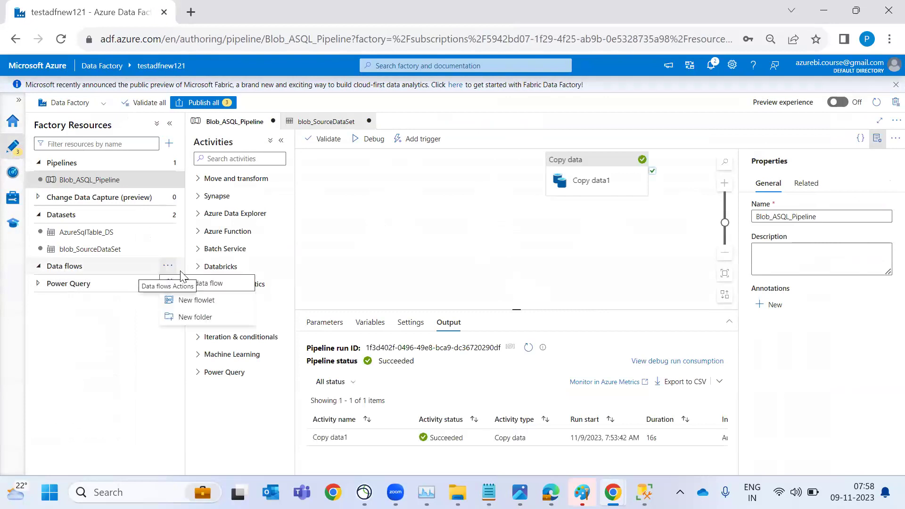
{"action": "left_click", "coordinate": [208, 289]}
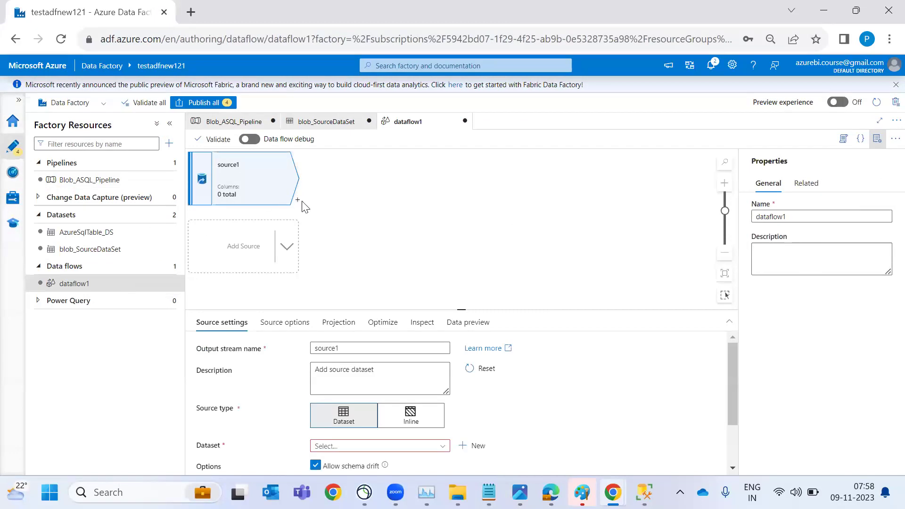
{"action": "left_click", "coordinate": [297, 201]}
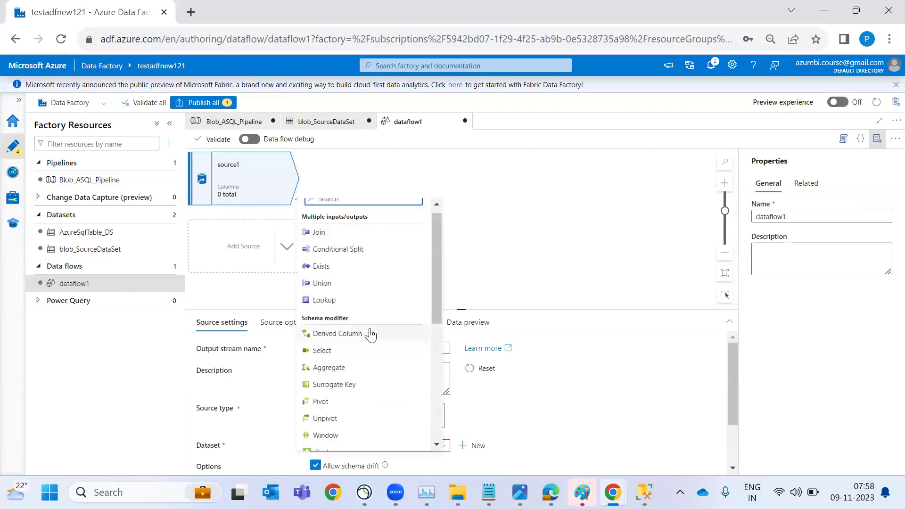
{"action": "scroll", "coordinate": [347, 334], "scroll_direction": "down", "scroll_amount": 5}
{"action": "scroll", "coordinate": [371, 335], "scroll_direction": "up", "scroll_amount": 3}
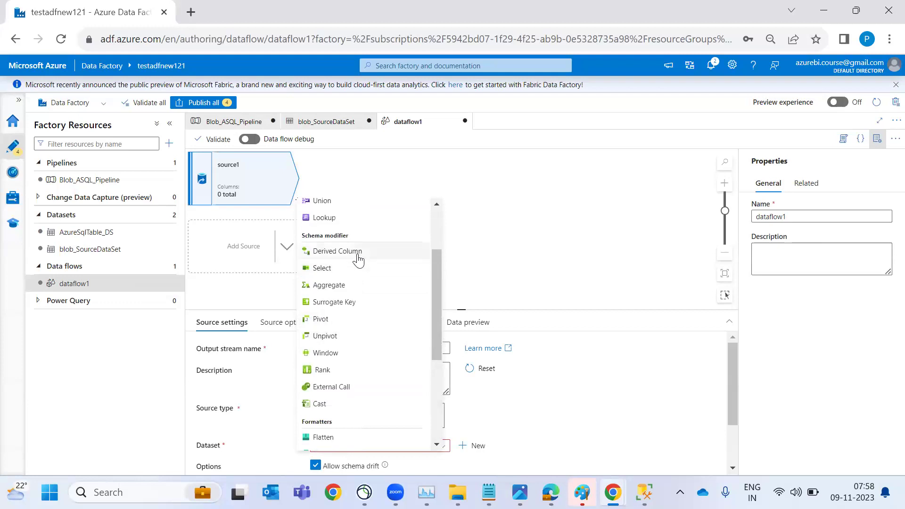
{"action": "left_click", "coordinate": [325, 352]}
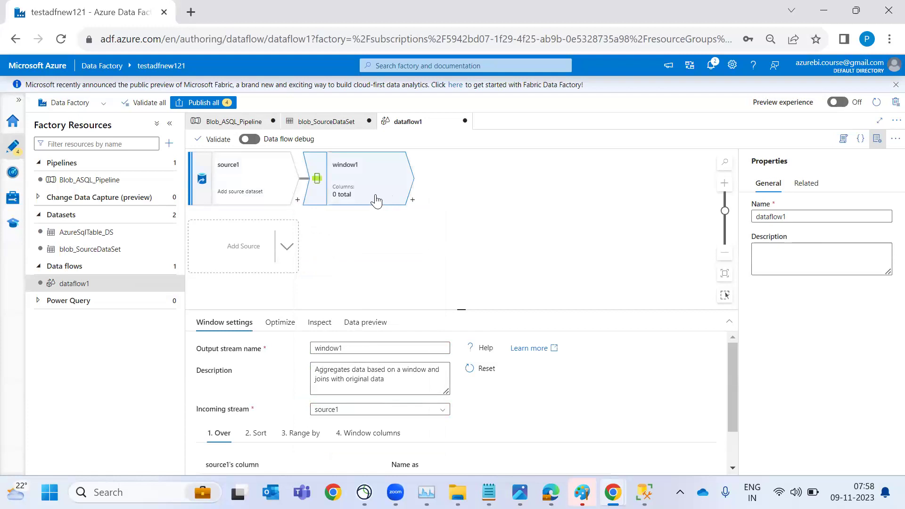
Add a Conditional Split after window1 and a sink after split1
{"action": "left_click", "coordinate": [413, 202]}
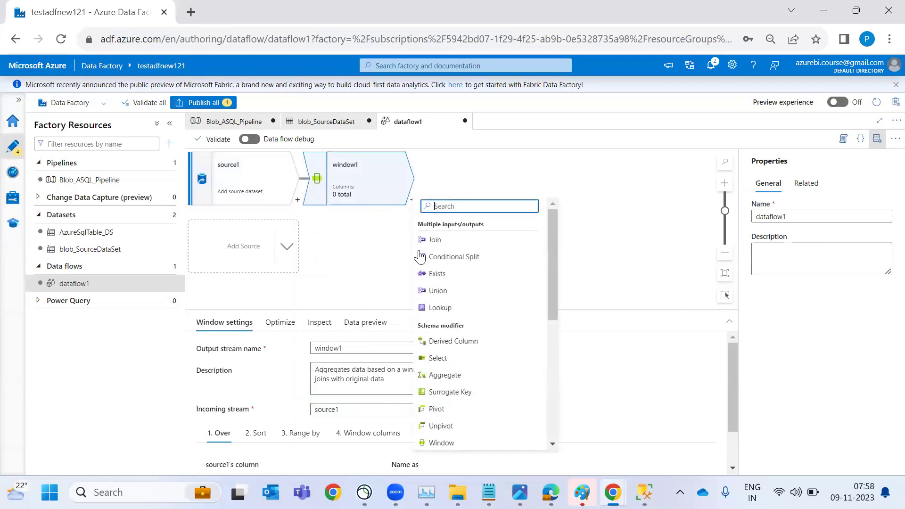
{"action": "left_click", "coordinate": [460, 258]}
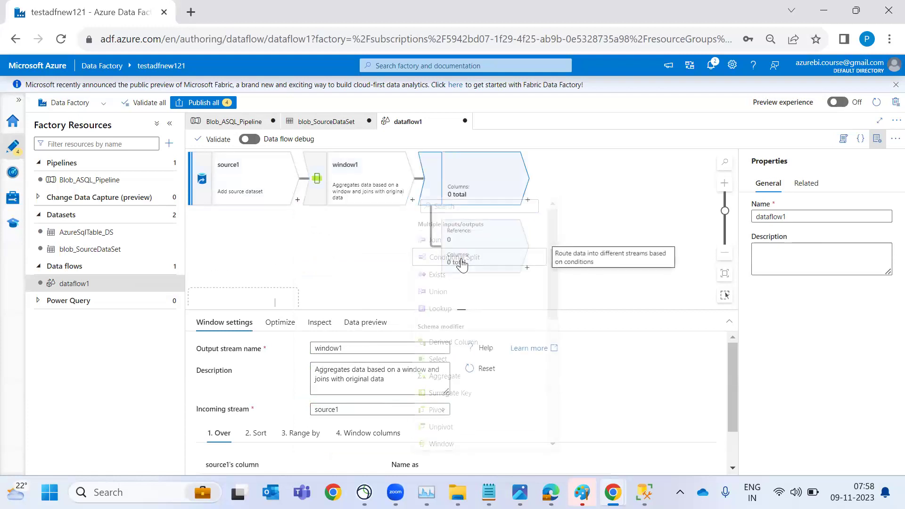
{"action": "left_click", "coordinate": [528, 201]}
{"action": "scroll", "coordinate": [596, 358], "scroll_direction": "down", "scroll_amount": 8}
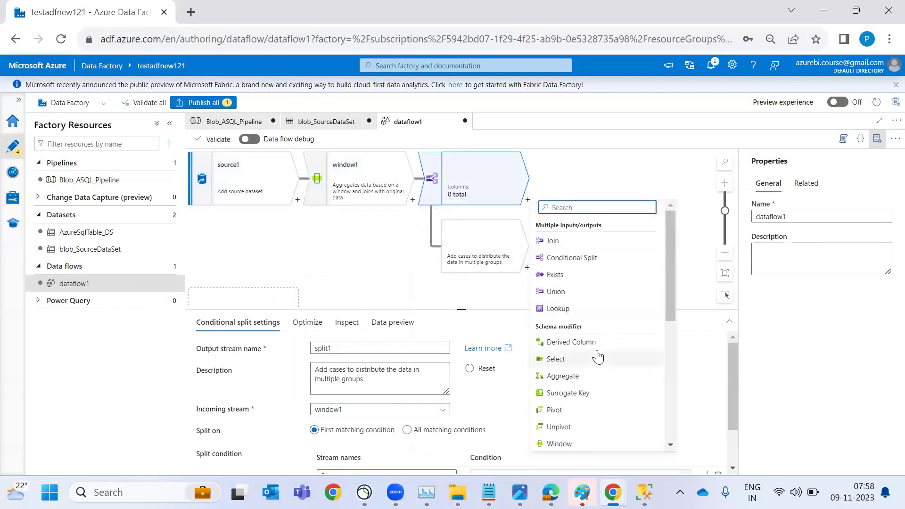
{"action": "left_click", "coordinate": [577, 444]}
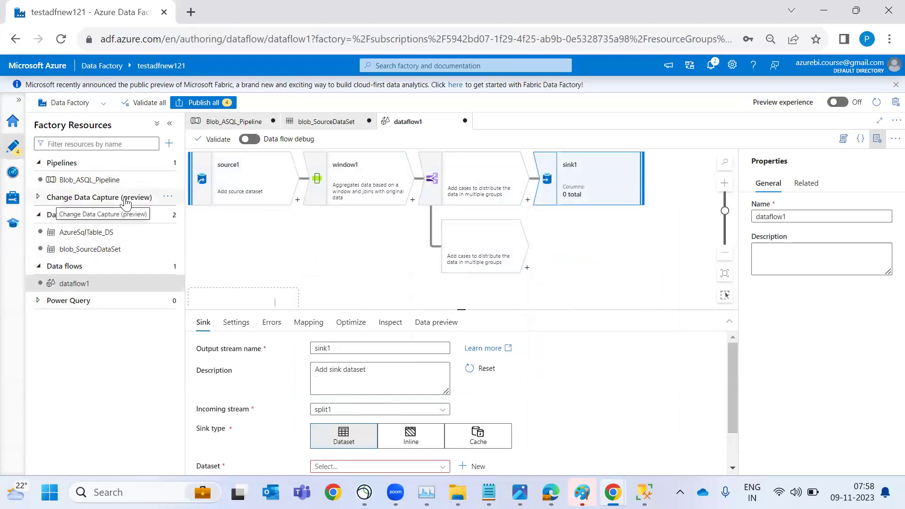
Select dataflow1 in Factory Resources, open Monitor, then switch to the Notepad notes after Delta Load
{"action": "left_click", "coordinate": [108, 307]}
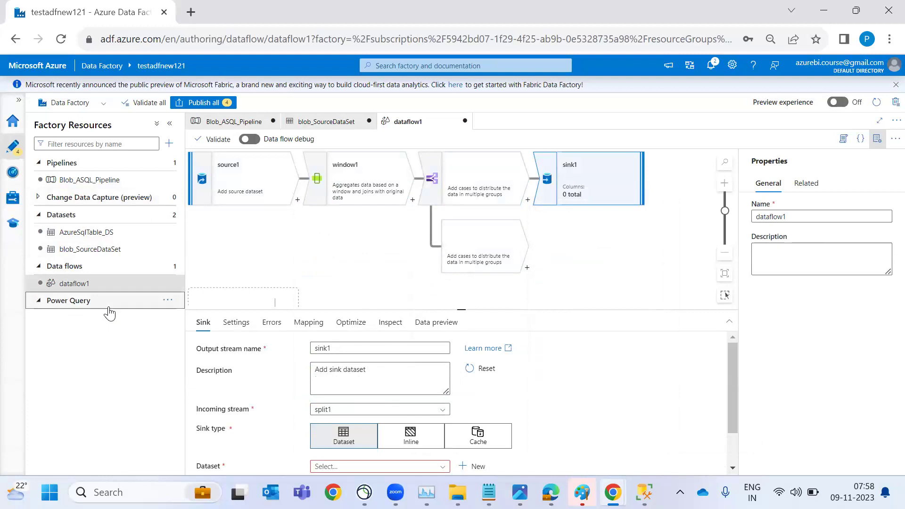
{"action": "left_click", "coordinate": [125, 283]}
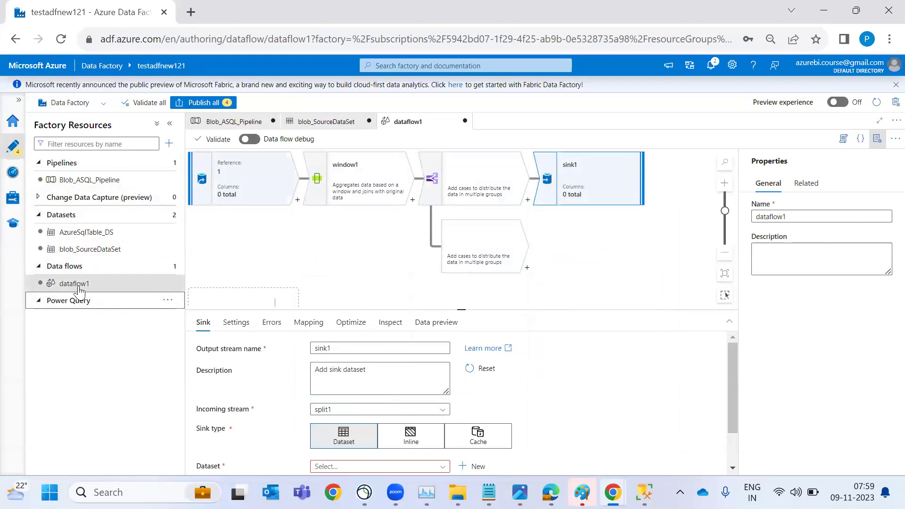
{"action": "left_click", "coordinate": [12, 174]}
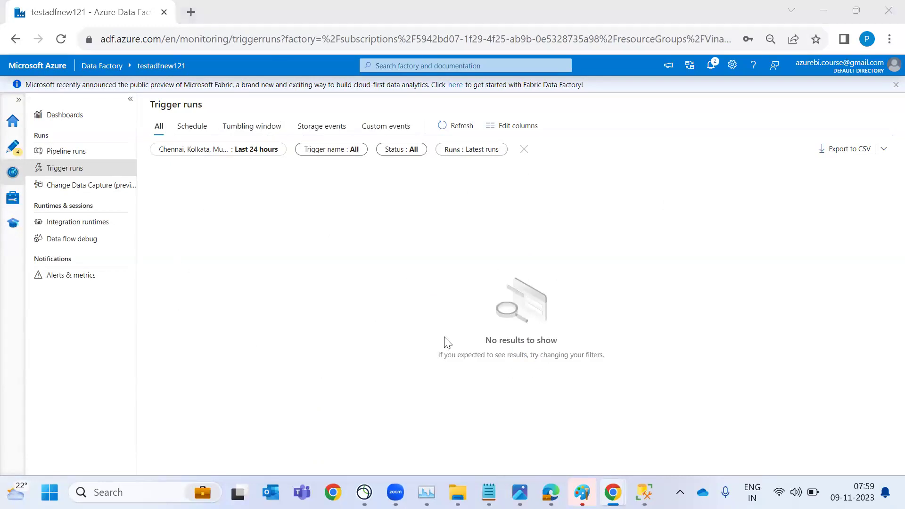
{"action": "key", "text": "alt+Tab"}
{"action": "key", "text": "alt+Tab"}
{"action": "key", "text": "alt+Tab"}
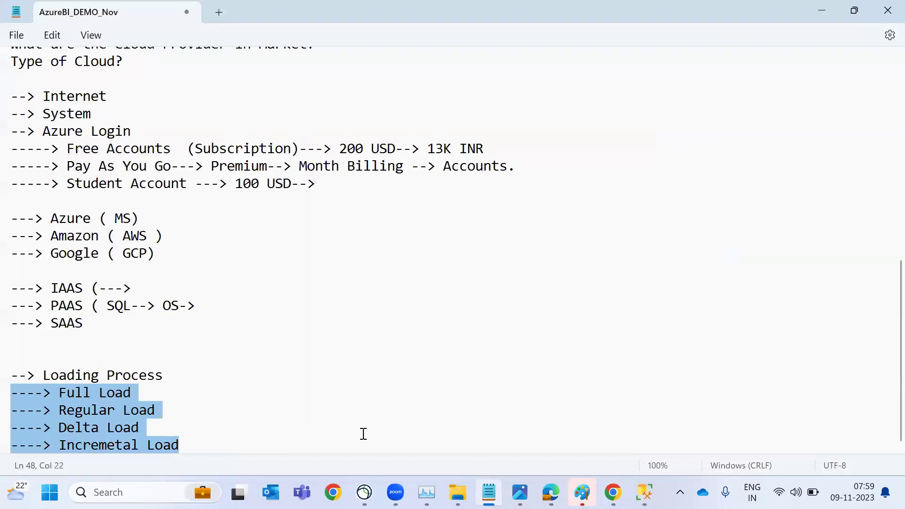
{"action": "left_click", "coordinate": [364, 434]}
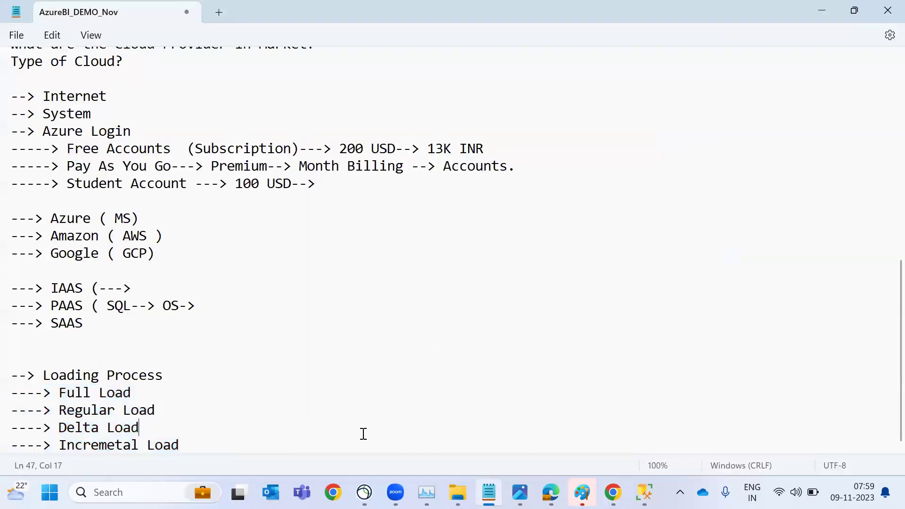
Add a '---> ADF' heading below the Loading Process list
{"action": "key", "text": "Return"}
{"action": "key", "text": "Return"}
{"action": "key", "text": "Return"}
{"action": "key", "text": "Return"}
{"action": "type", "text": "---> Devel"}
{"action": "key", "text": "BackSpace"}
{"action": "key", "text": "BackSpace"}
{"action": "key", "text": "BackSpace"}
{"action": "key", "text": "BackSpace"}
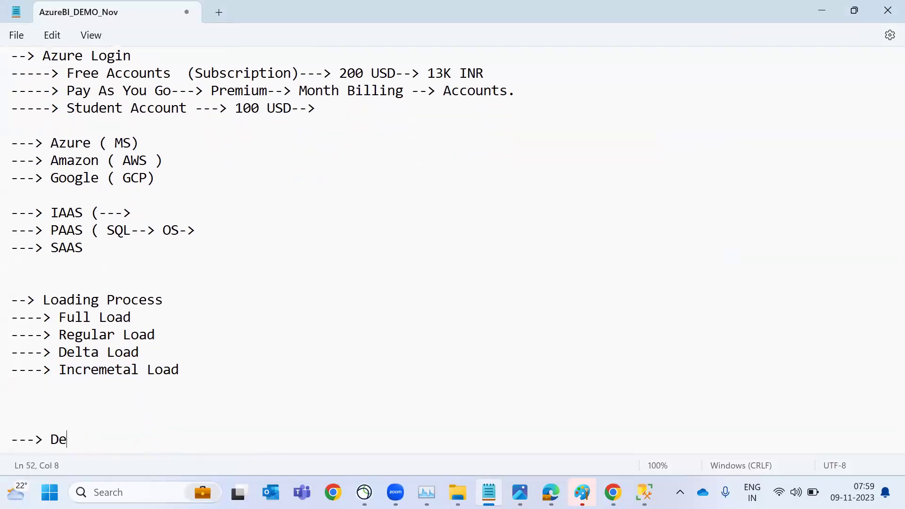
{"action": "type", "text": "ADF"}
{"action": "key", "text": "Return"}
Add the lines 'Support--> ADF--> Change Request' and 'Sup&Dev-- SSIS--> ADF--> Dev' under it
{"action": "type", "text": "---"}
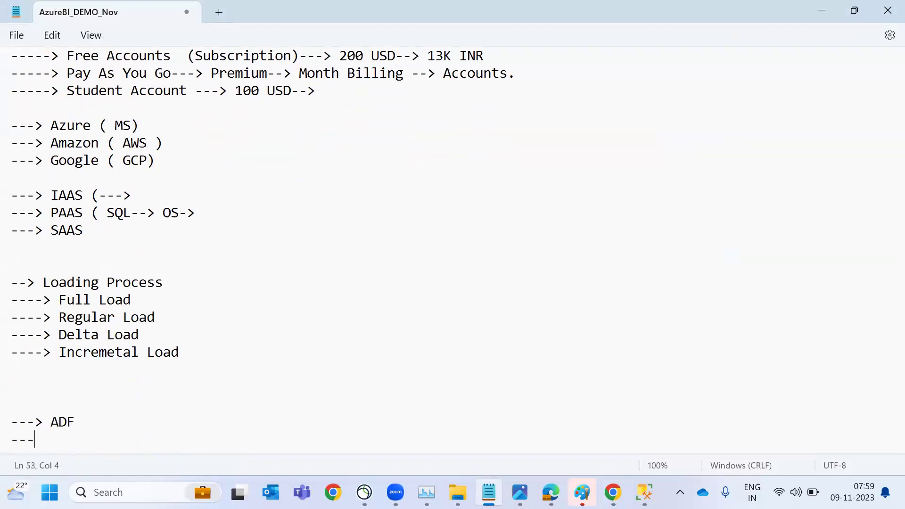
{"action": "type", "text": "---> Support--> "}
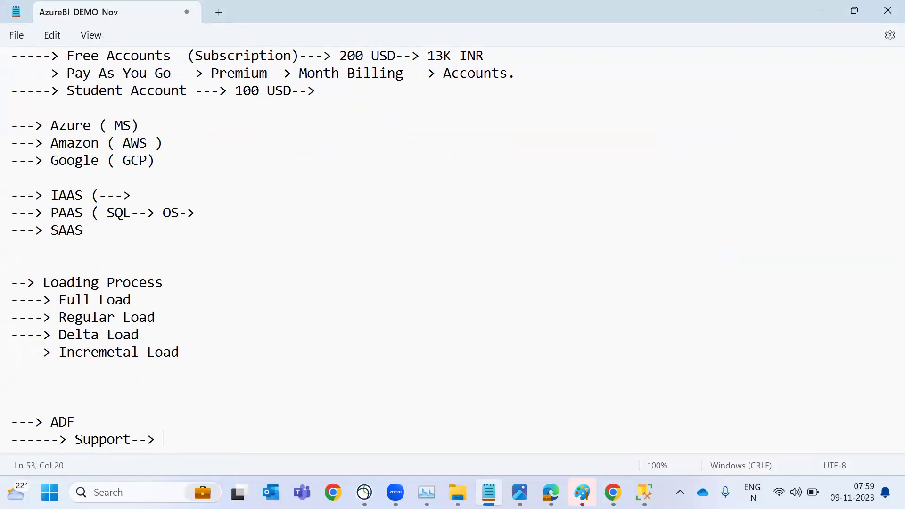
{"action": "type", "text": "ADF--> Change Request"}
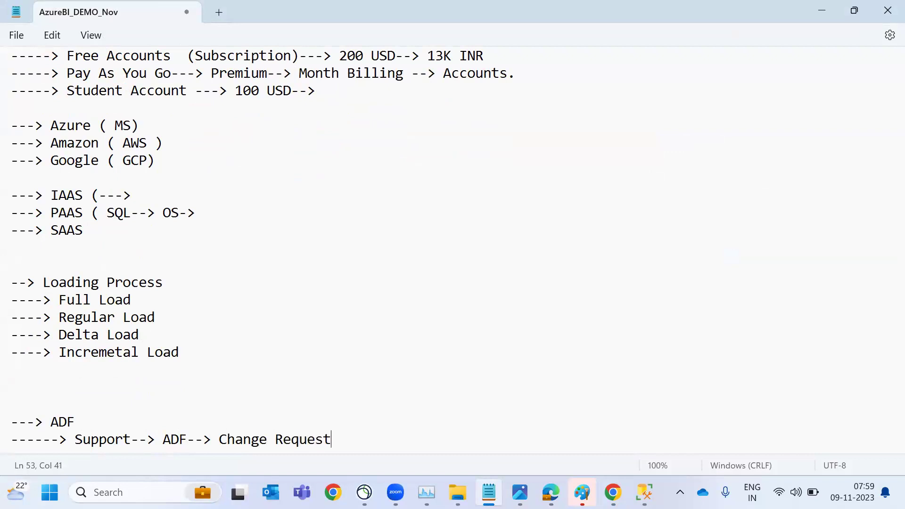
{"action": "key", "text": "Return"}
{"action": "type", "text": "------>"}
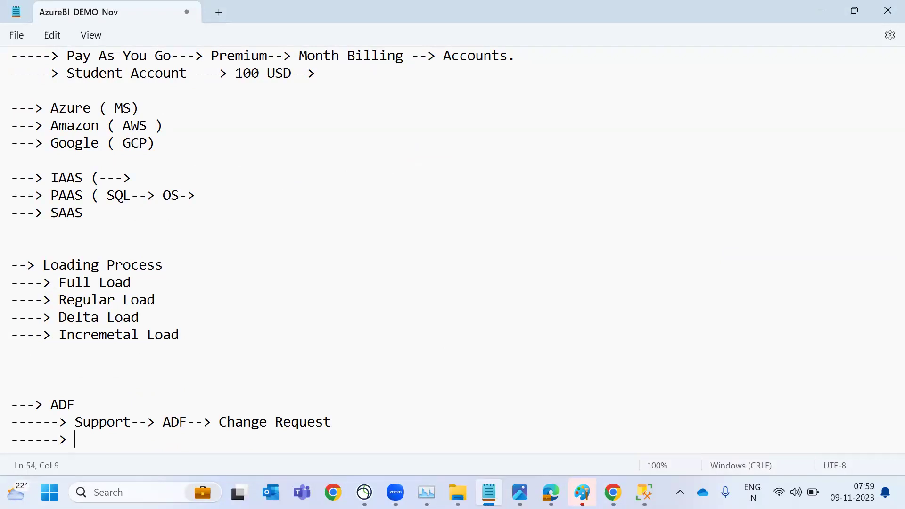
{"action": "type", "text": "Sup&Dev-- SSIS-->"}
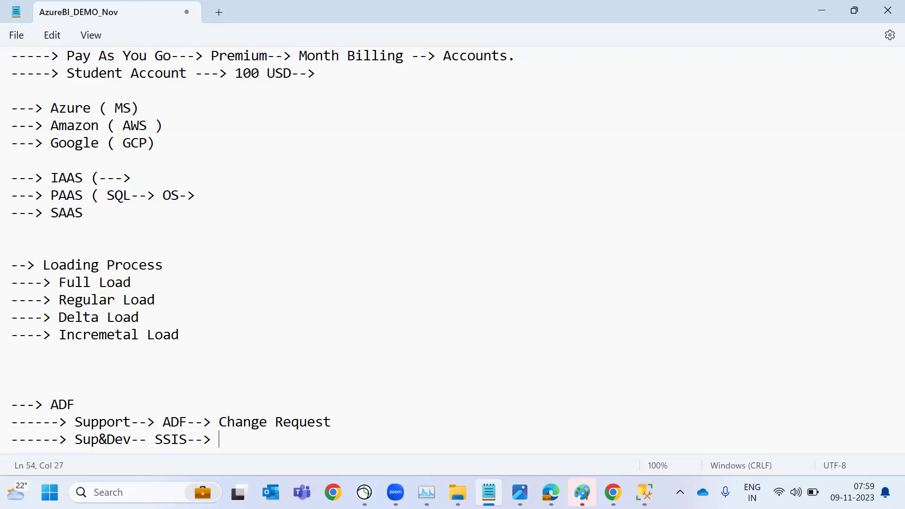
{"action": "type", "text": "ADF--> Dev"}
Add the ADF line '------> Migrate--> ADF--> Dev..' below the Sup&Dev line
{"action": "key", "text": "Return"}
{"action": "type", "text": "------> "}
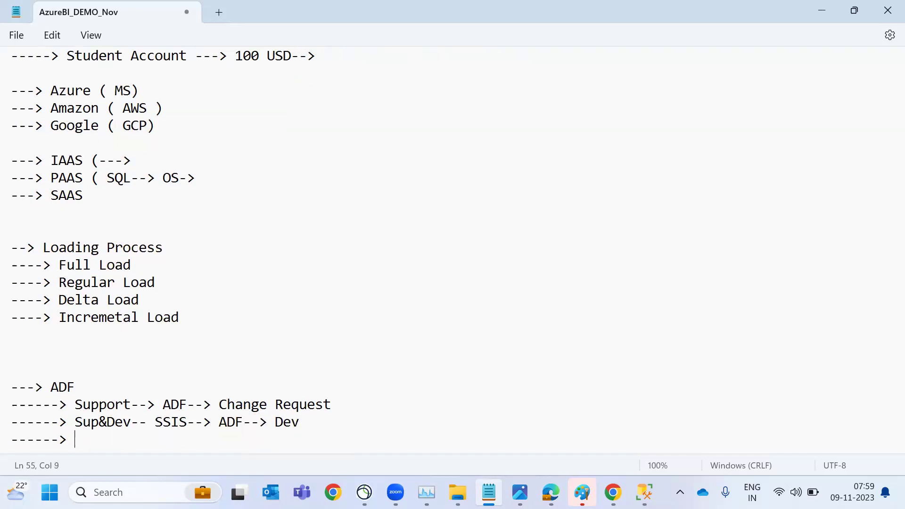
{"action": "type", "text": "M"}
{"action": "key", "text": "BackSpace"}
{"action": "type", "text": "Migrat"}
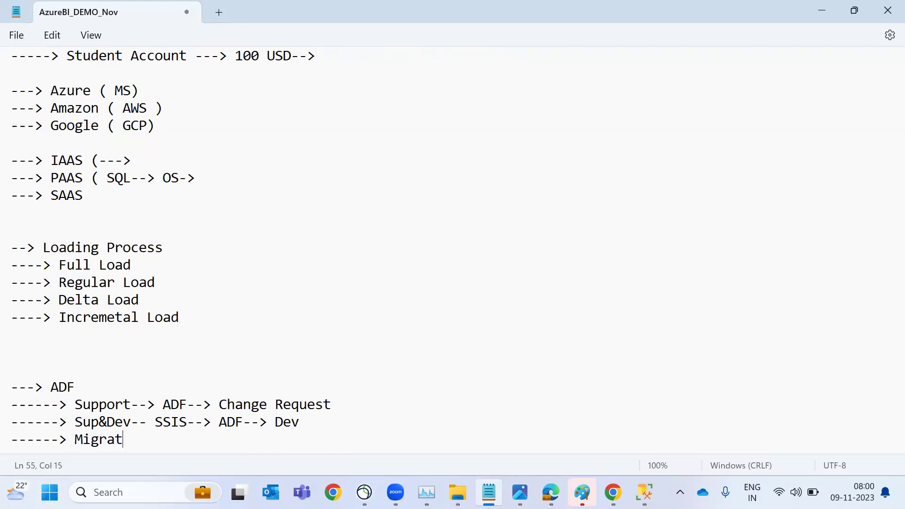
{"action": "type", "text": "ion"}
{"action": "key", "text": "BackSpace"}
{"action": "key", "text": "BackSpace"}
{"action": "key", "text": "BackSpace"}
{"action": "key", "text": "BackSpace"}
{"action": "type", "text": "te--> ADF-->"}
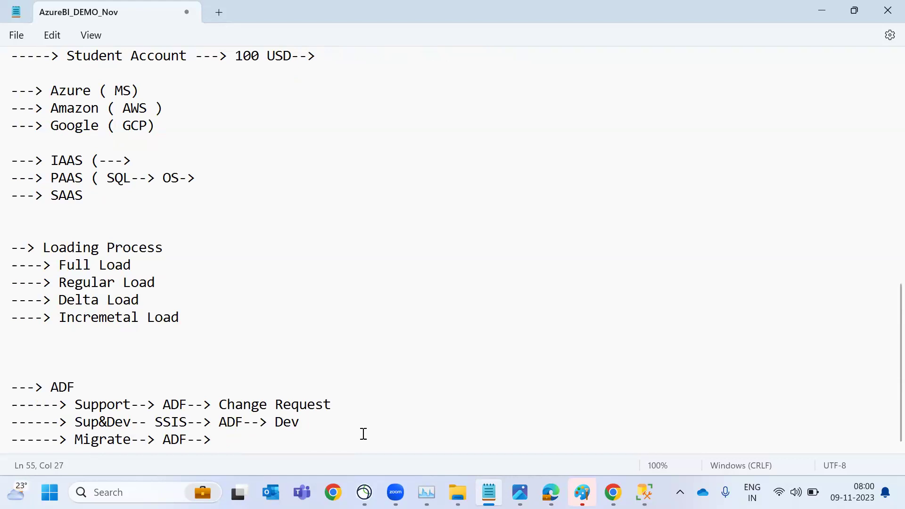
{"action": "type", "text": "P"}
{"action": "key", "text": "BackSpace"}
{"action": "type", "text": "Dev.."}
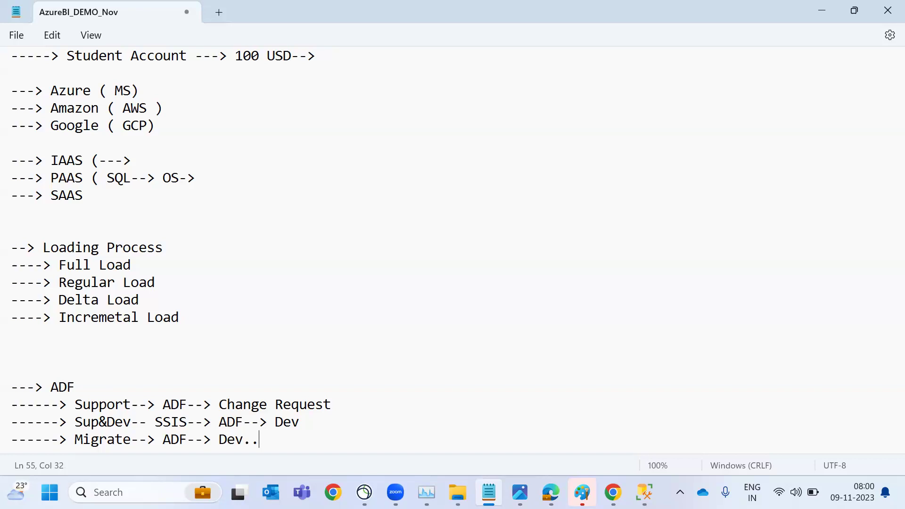
Start a new '-->' line beneath the Migrate entry
{"action": "key", "text": "Return"}
{"action": "key", "text": "Return"}
{"action": "type", "text": "-->"}
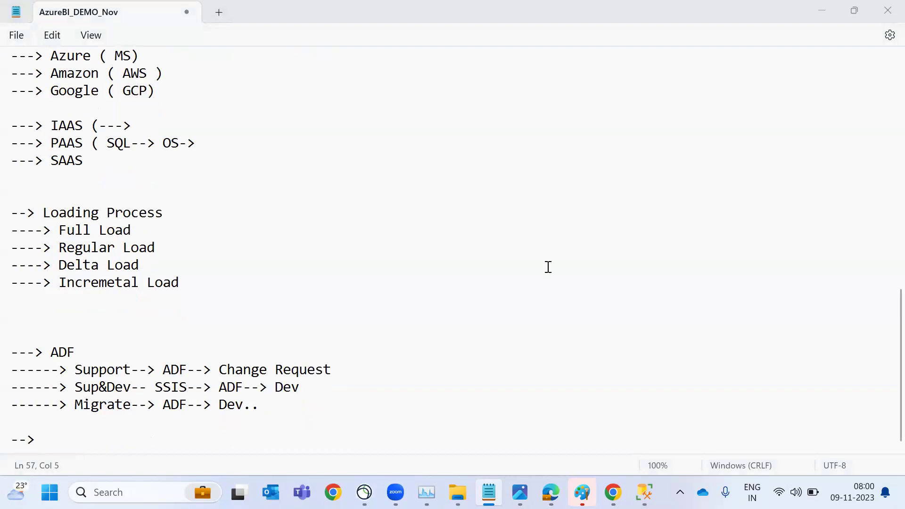
{"action": "scroll", "coordinate": [548, 268], "scroll_direction": "up", "scroll_amount": 5}
{"action": "scroll", "coordinate": [483, 117], "scroll_direction": "down", "scroll_amount": 5}
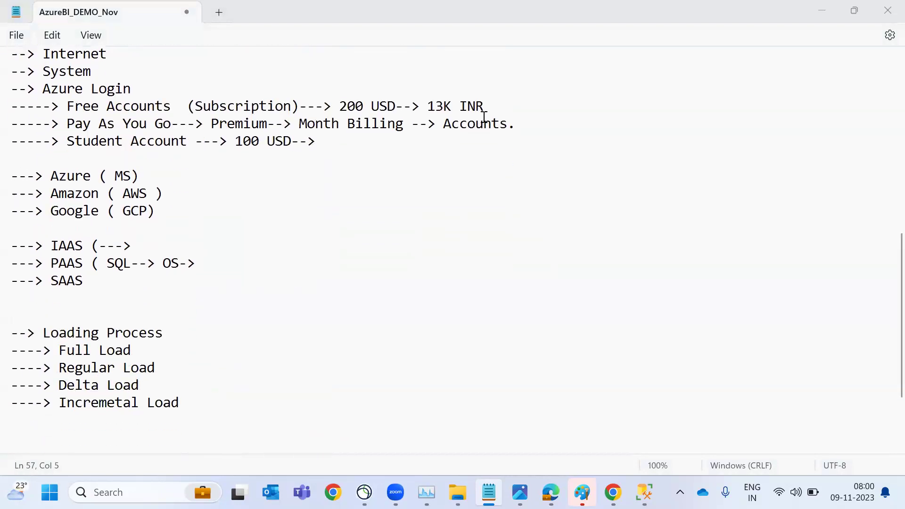